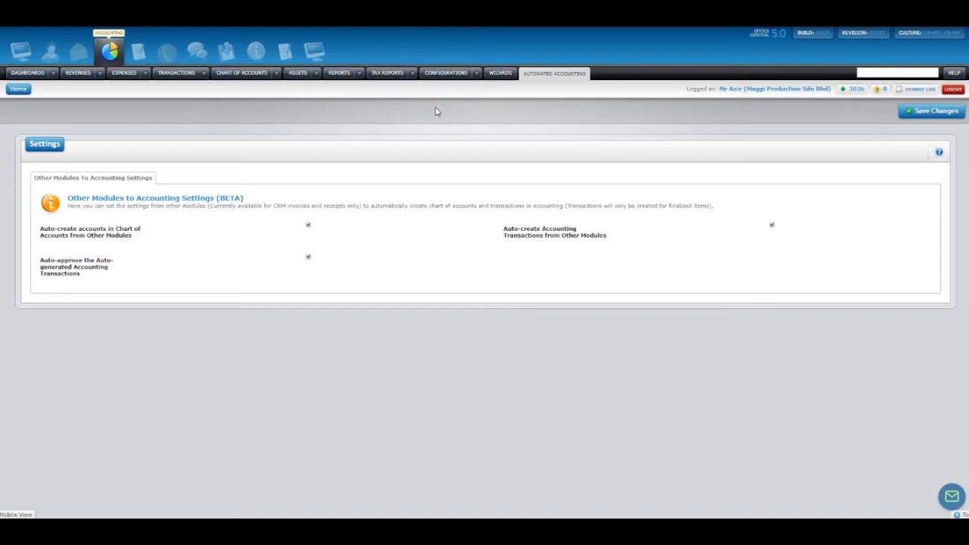
Step: Open the accounting setup wizard and review the company details, address, tax, location and currency sections
left_click(476, 73)
left_click(504, 78)
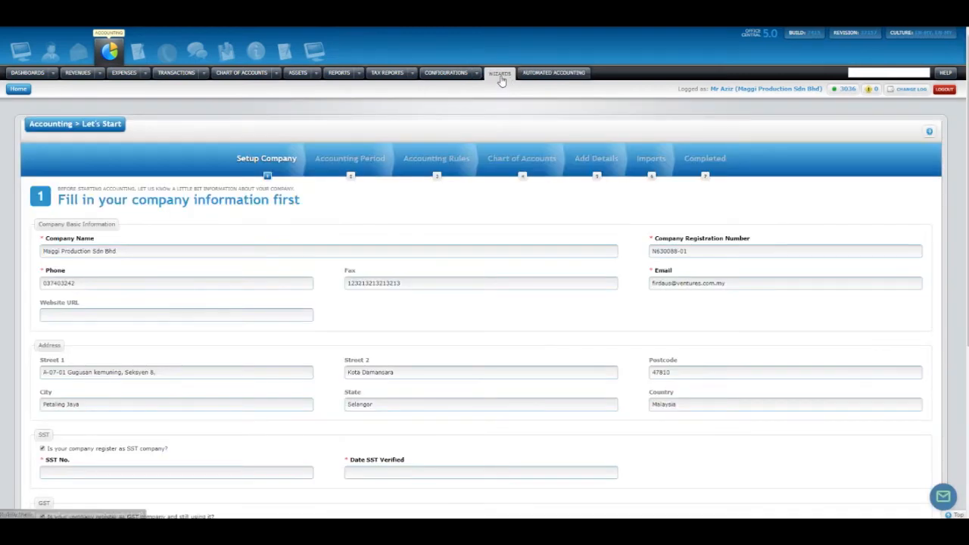
scroll(245, 113, "down", 1)
scroll(244, 113, "down", 1)
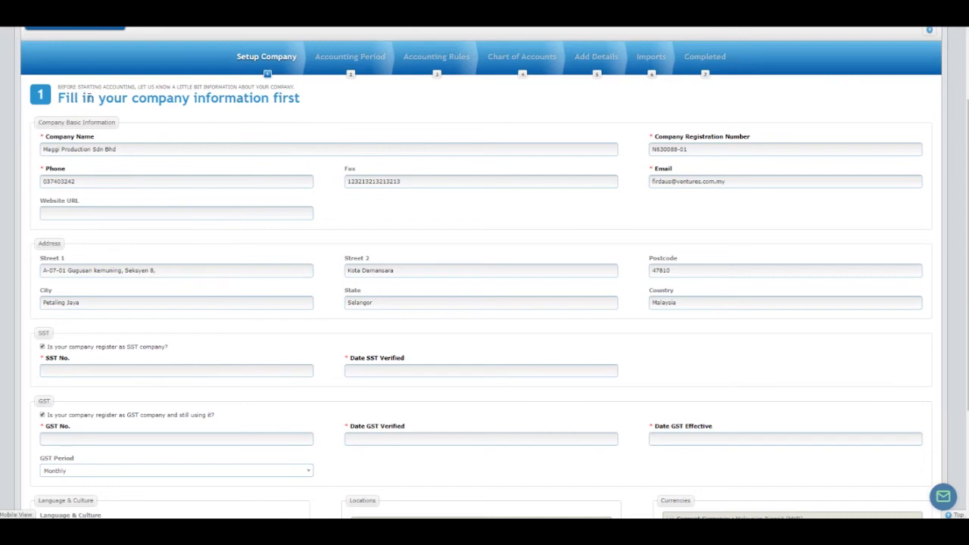
scroll(257, 177, "down", 2)
scroll(154, 179, "up", 3)
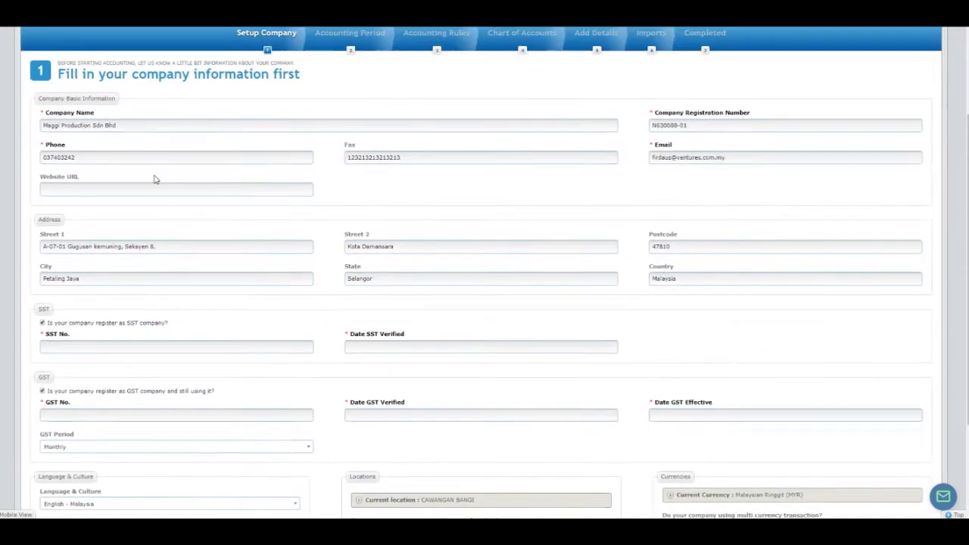
scroll(148, 176, "up", 2)
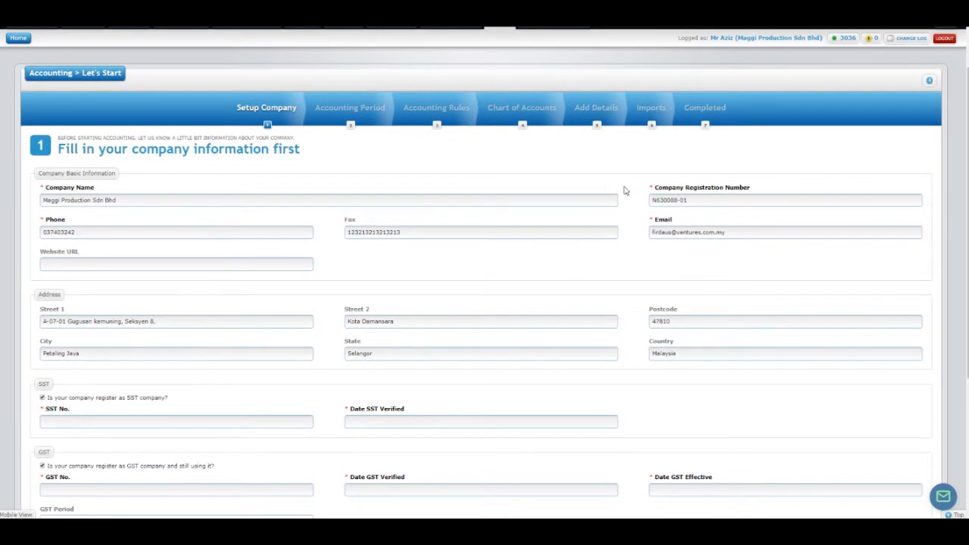
scroll(171, 255, "down", 2)
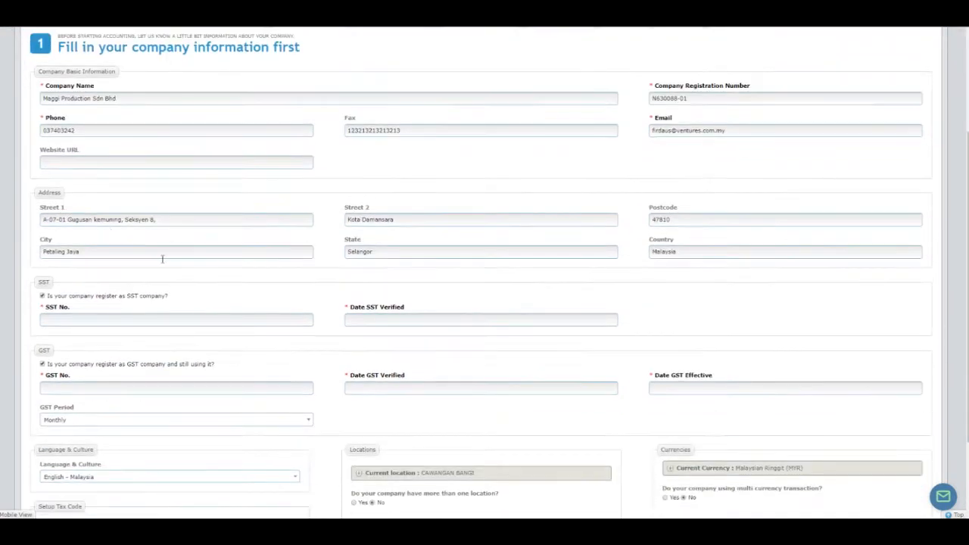
scroll(355, 184, "down", 2)
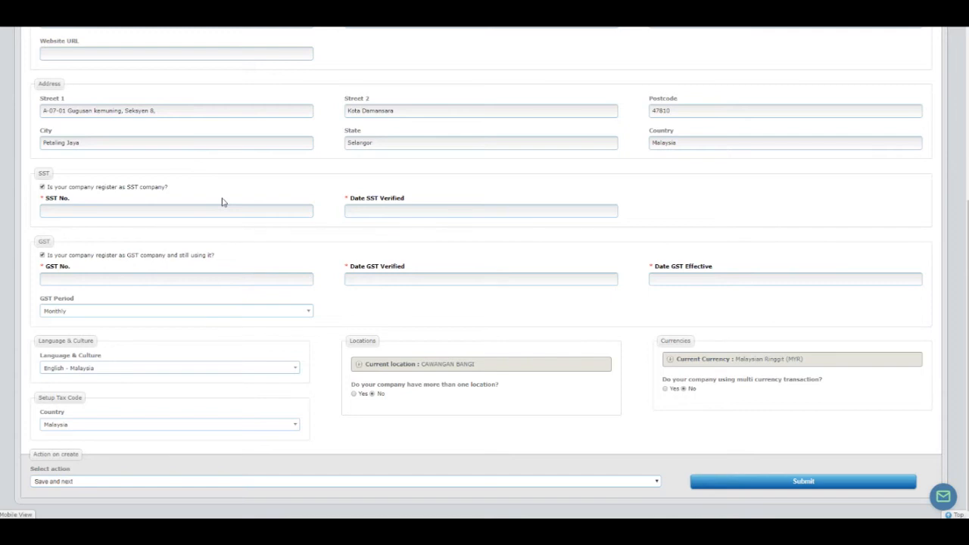
scroll(221, 200, "up", 1)
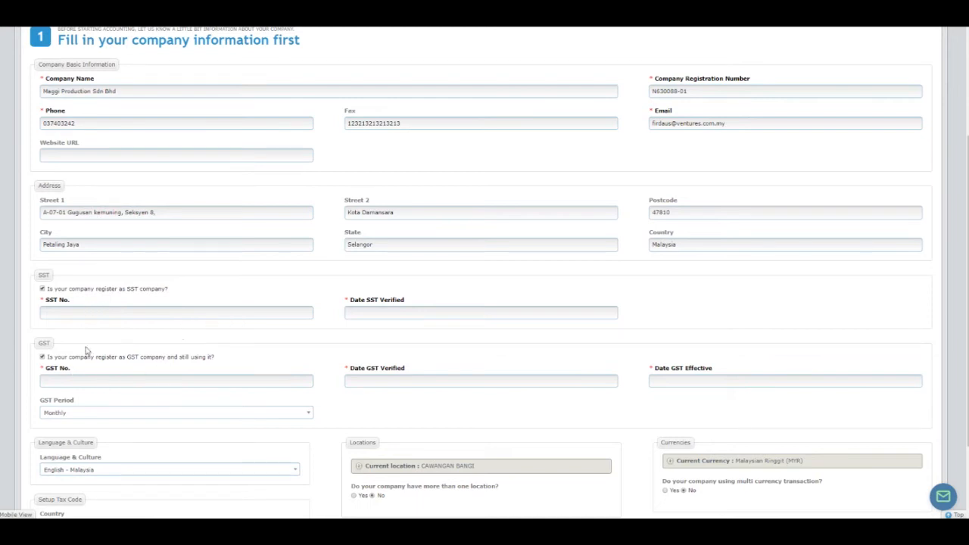
Step: Mark the company as not registered for SST or GST, and save the company information
left_click(43, 288)
left_click(42, 333)
scroll(118, 344, "down", 1)
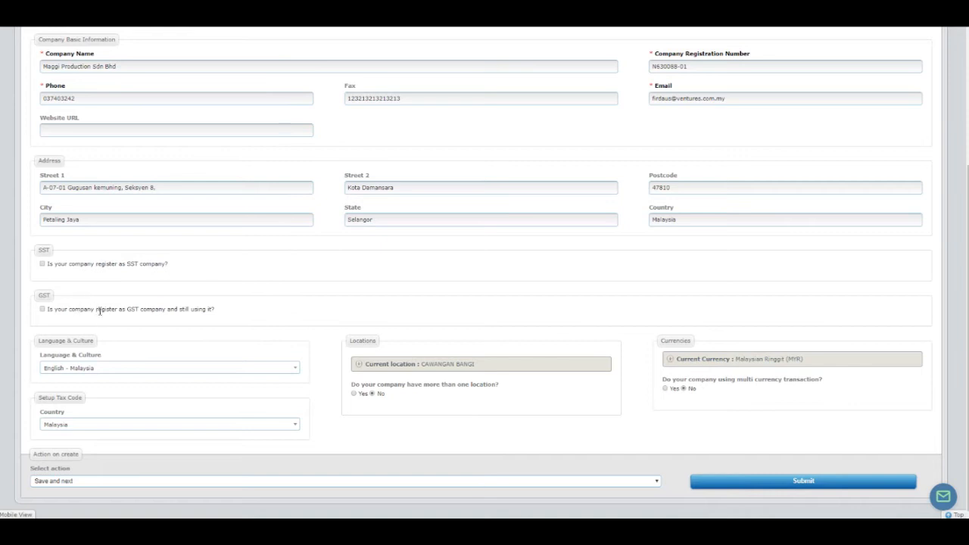
left_click(42, 263)
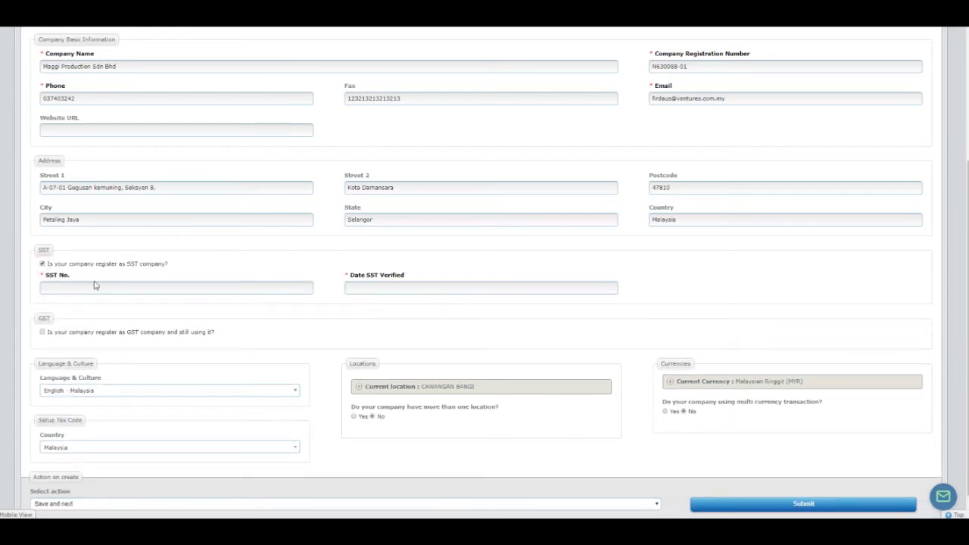
left_click(42, 263)
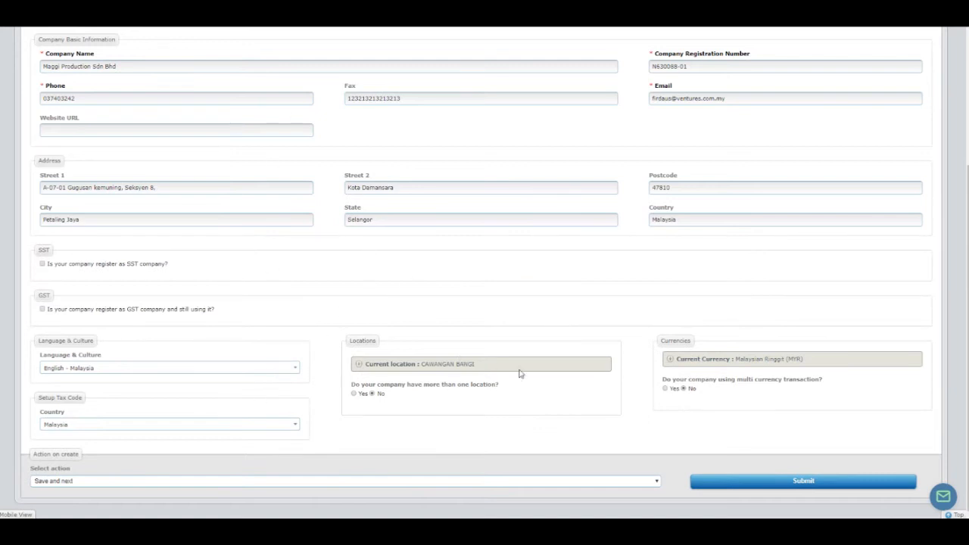
left_click(758, 482)
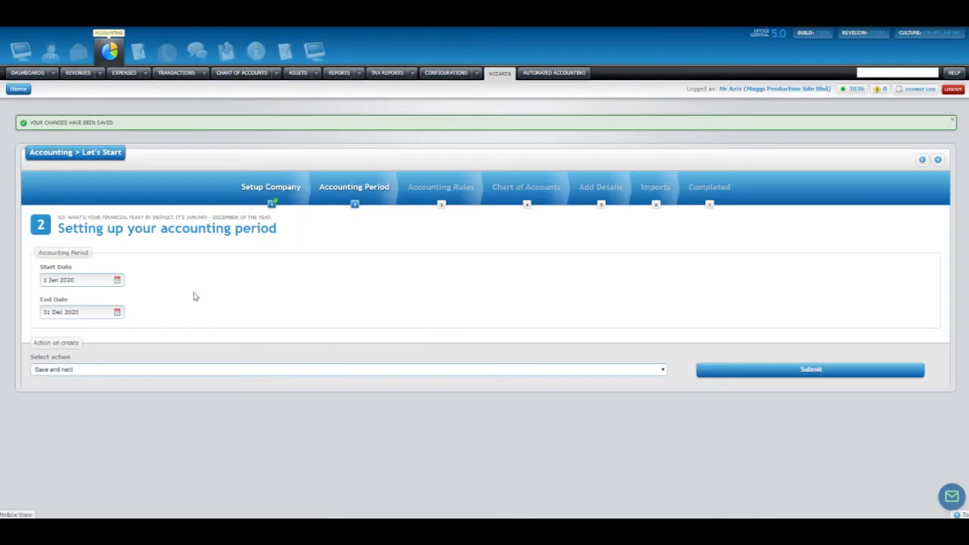
Step: Submit the accounting period of 1 Jan 2020 to 31 Dec 2020
left_click_drag(56, 229, 225, 230)
left_click(222, 250)
left_click(703, 370)
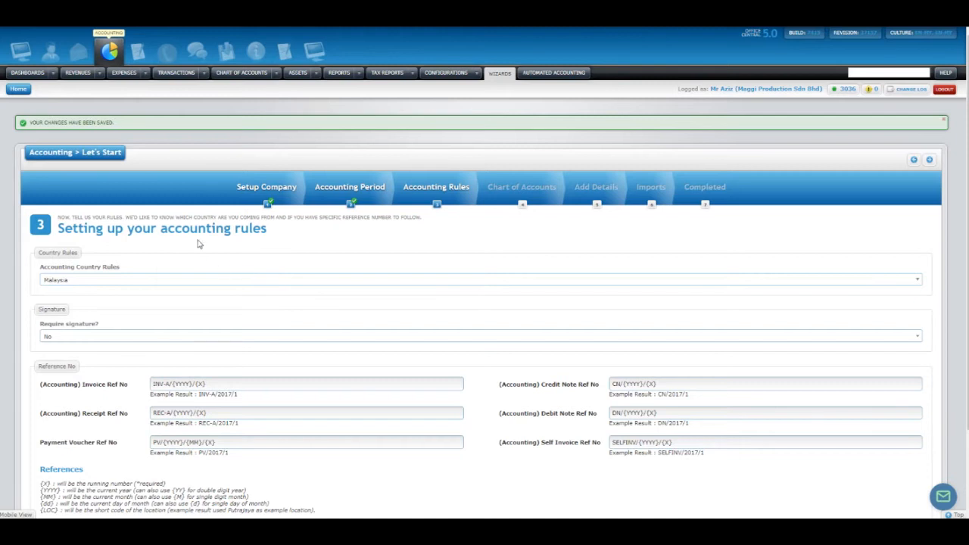
Step: Review the country rules and signature requirement options, keeping Malaysia and No
left_click(91, 279)
left_click(55, 310)
scroll(57, 318, "down", 1)
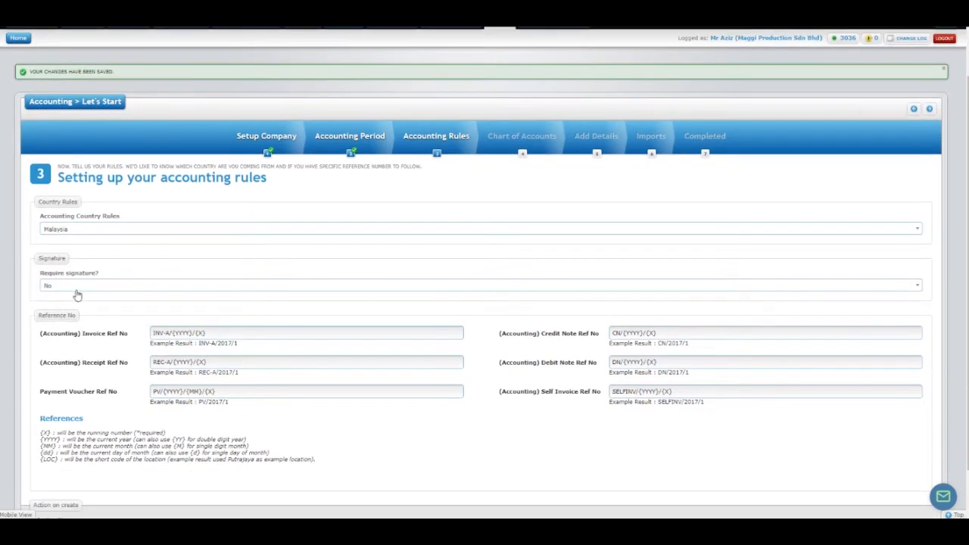
left_click(77, 291)
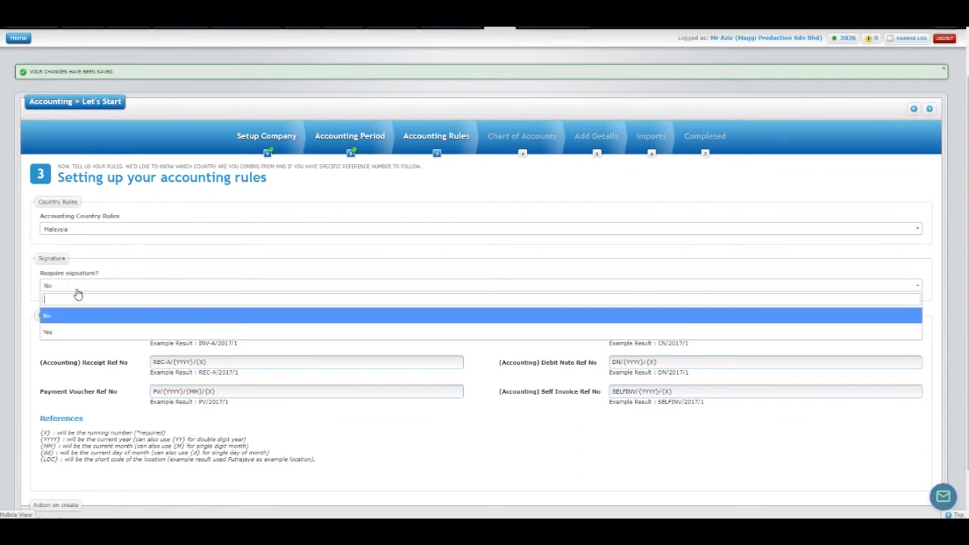
left_click(77, 294)
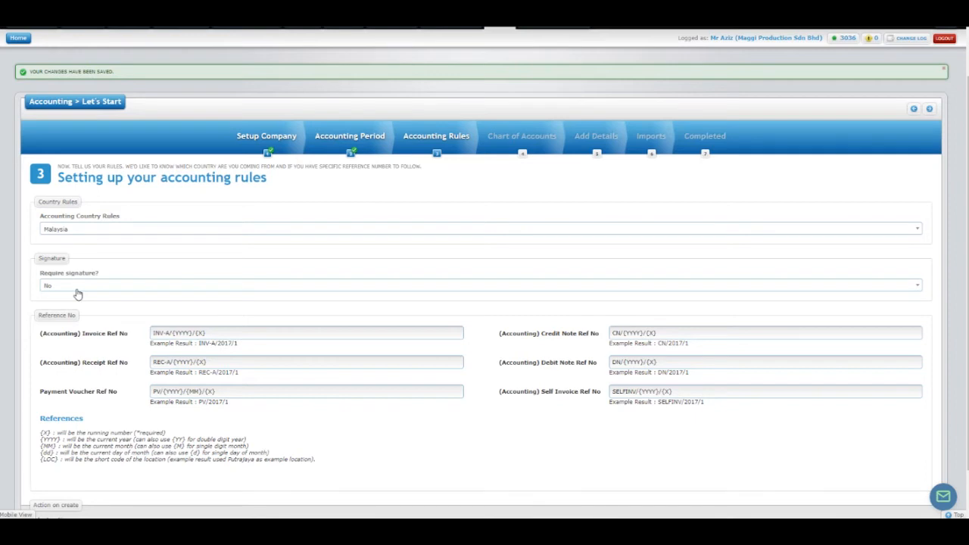
left_click(77, 292)
left_click(96, 275)
left_click(85, 286)
left_click(67, 318)
scroll(53, 349, "down", 1)
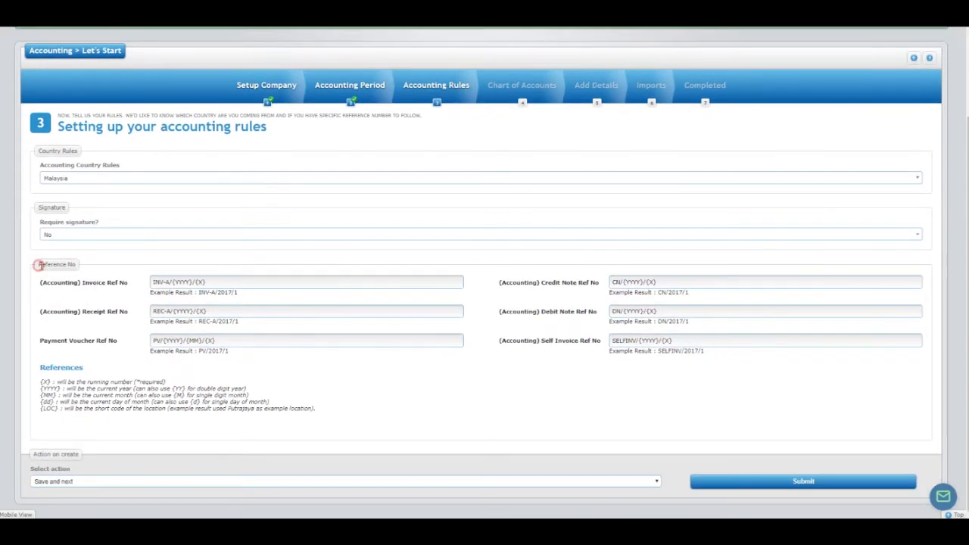
Step: Add the month code to the invoice reference format, making it INV-A/{YYYY}/{MM}/{X}, and save the accounting rules
left_click(87, 285)
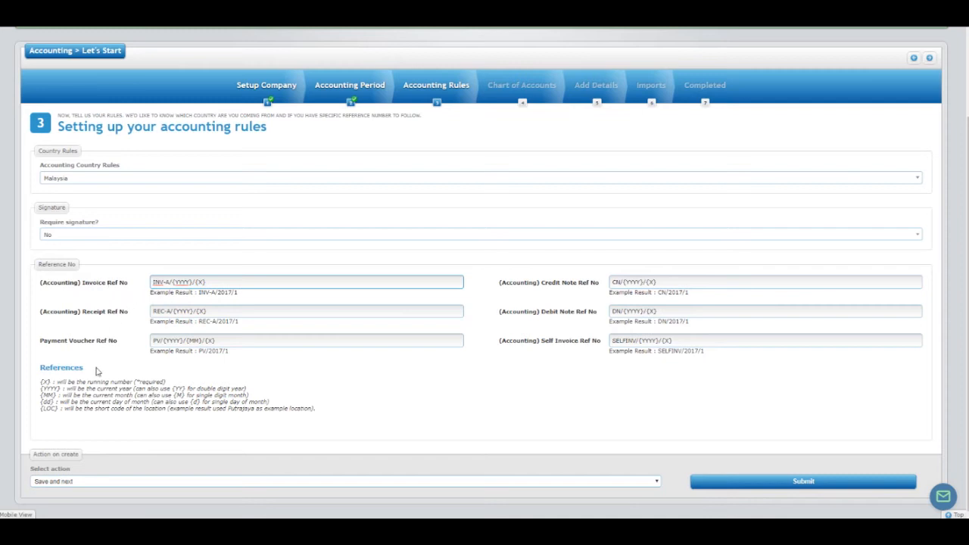
left_click_drag(40, 395, 57, 398)
key("ctrl+c")
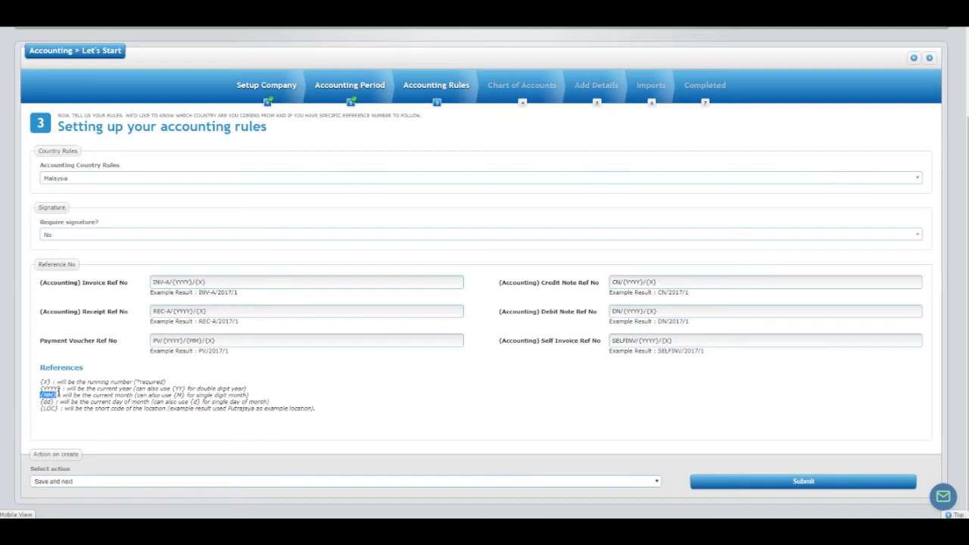
left_click(194, 282)
key("ctrl+v")
type("/")
left_click(261, 270)
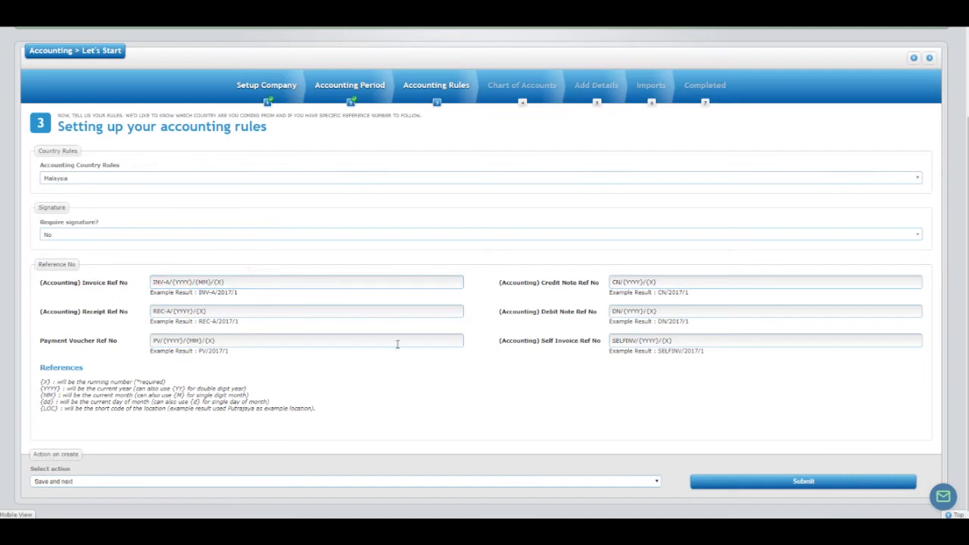
left_click(735, 486)
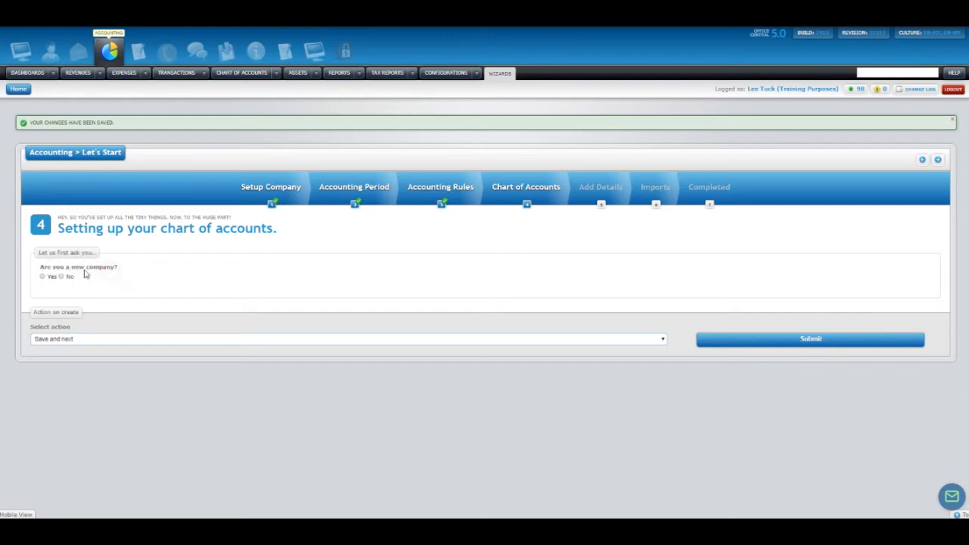
Step: Declare the company as new, choose the OfficeCentral Default (MY) chart of accounts, and submit it
left_click(42, 277)
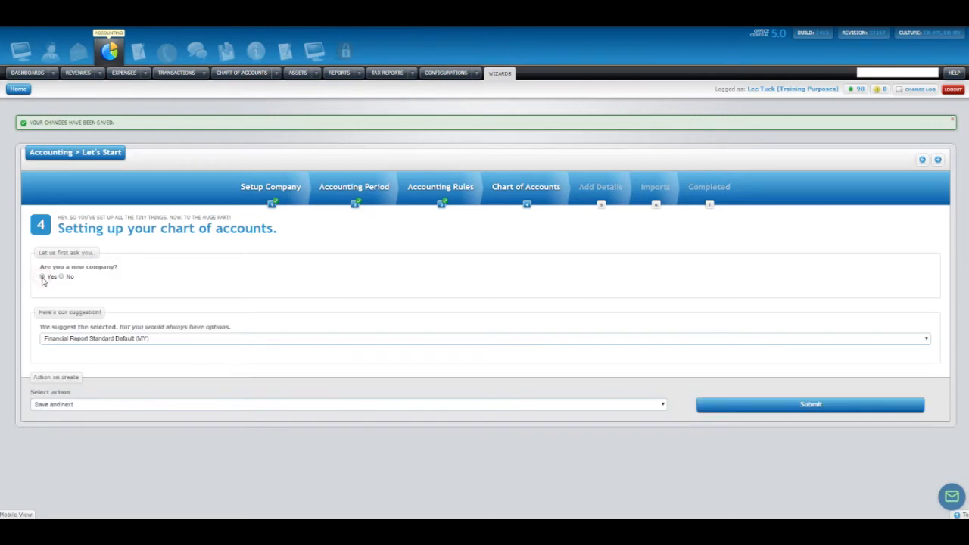
left_click(119, 340)
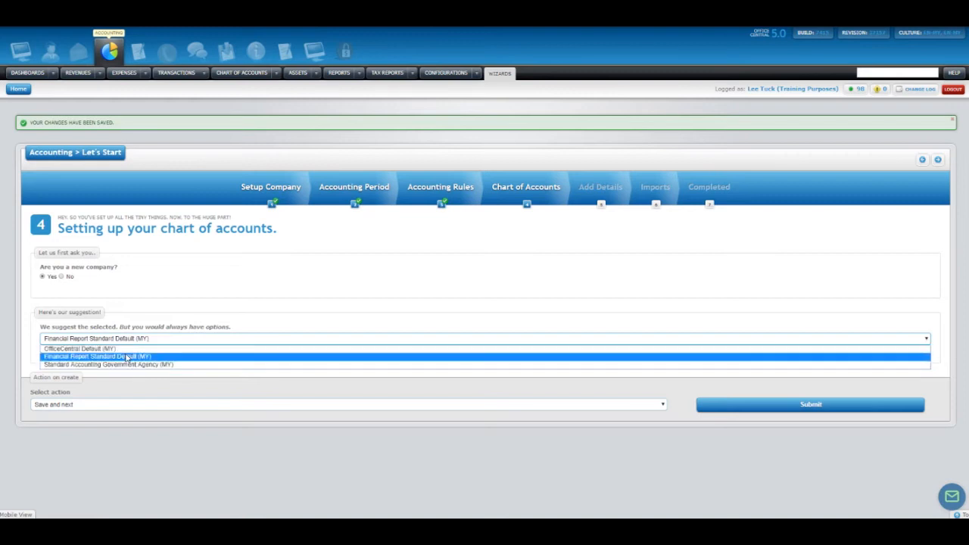
left_click(159, 384)
left_click(113, 338)
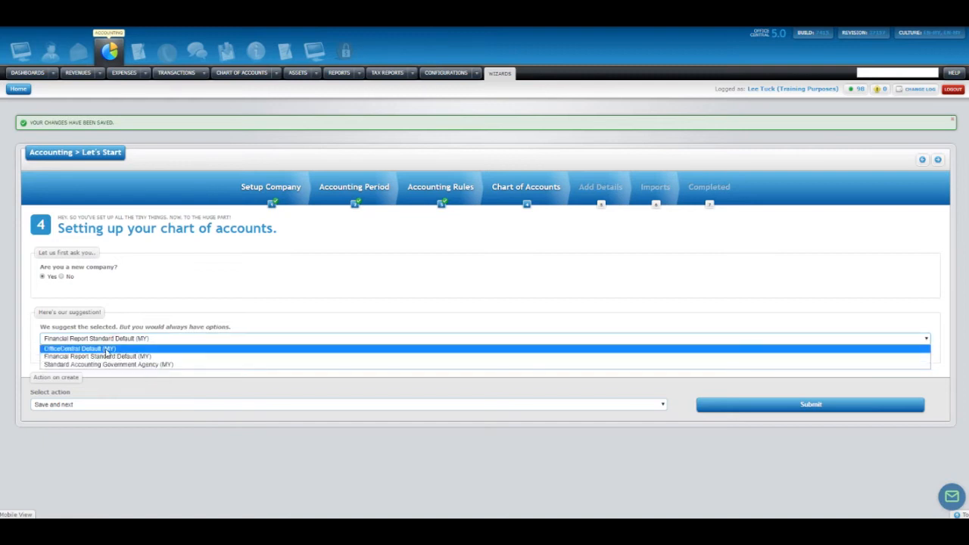
left_click(96, 349)
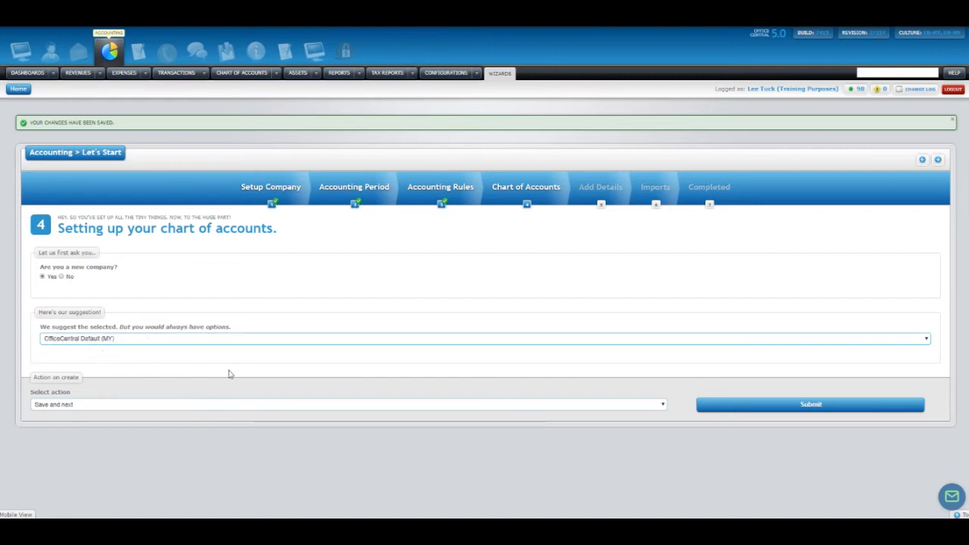
left_click(804, 406)
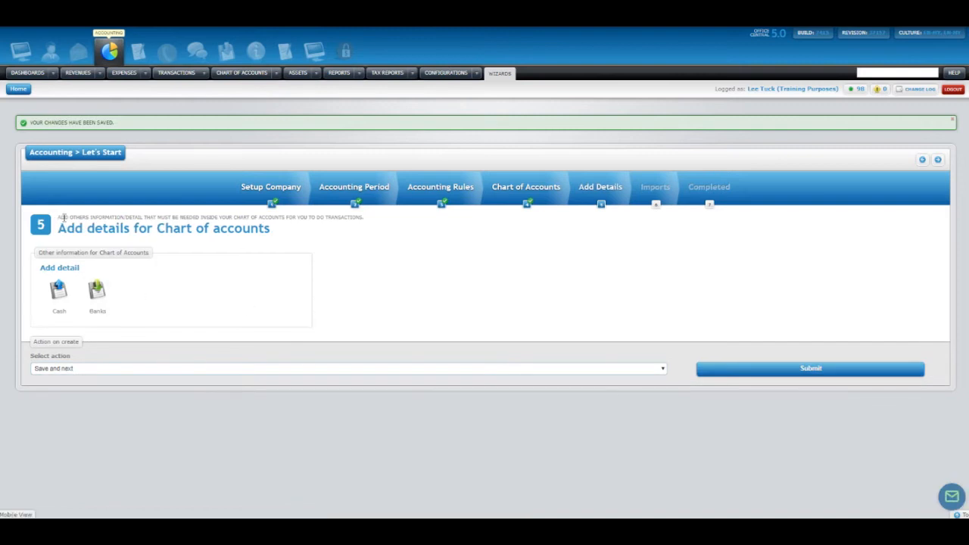
left_click_drag(66, 224, 271, 227)
left_click(288, 246)
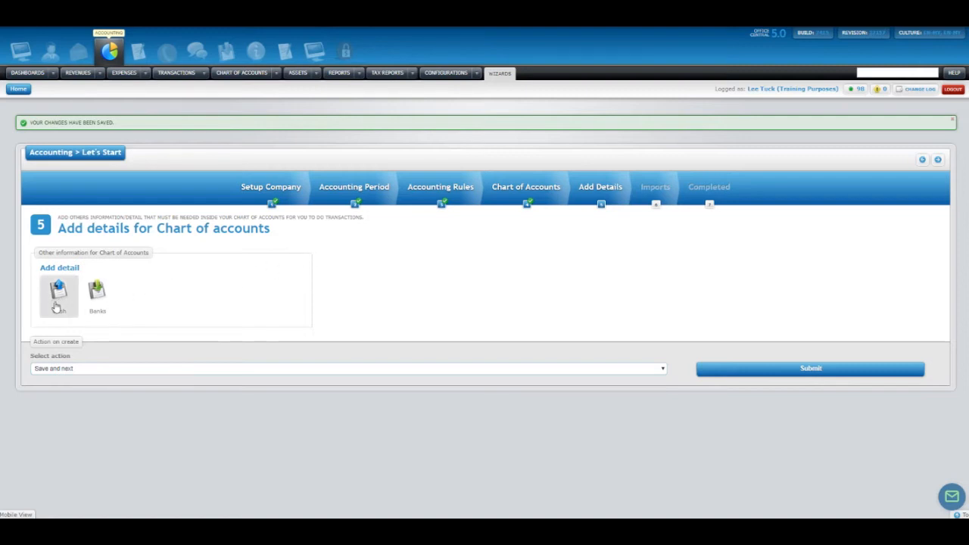
left_click(215, 297)
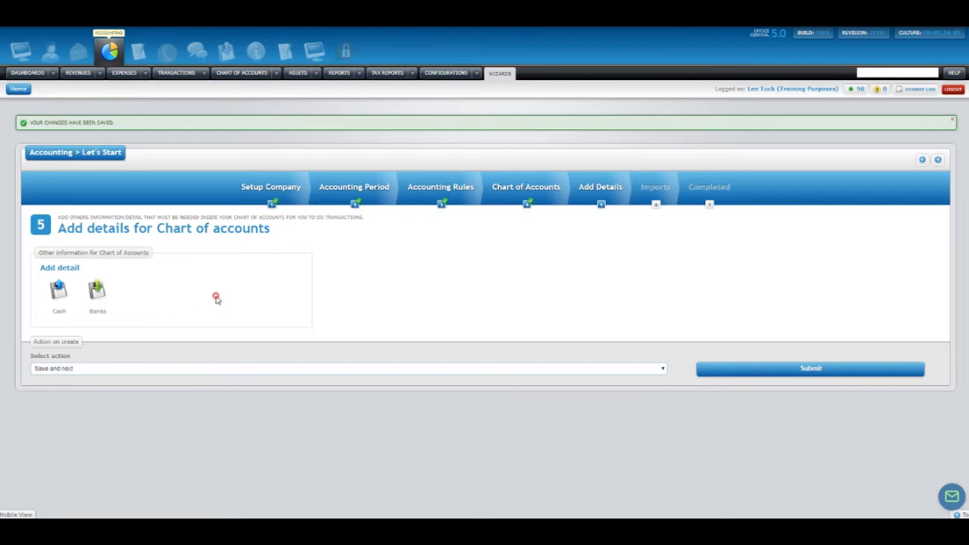
Step: Add a detail account named CIMB BANK under Bank Accounts for the Headquarters location and submit it
left_click(98, 301)
left_click(454, 185)
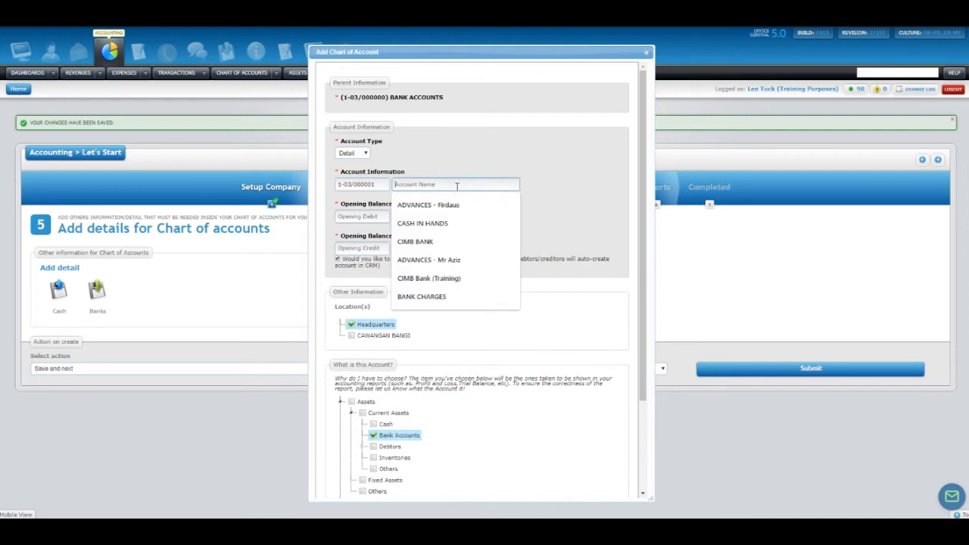
type("CIMB BANK")
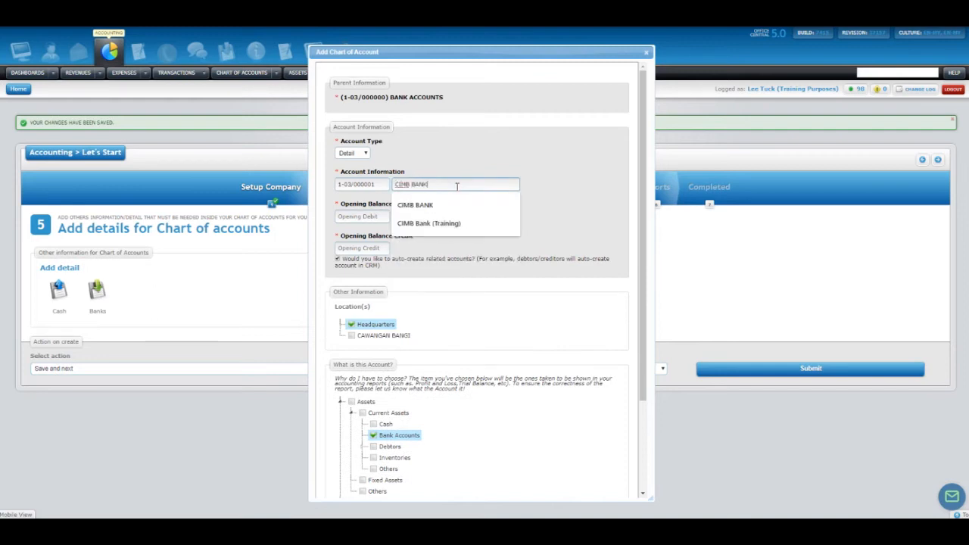
left_click(493, 162)
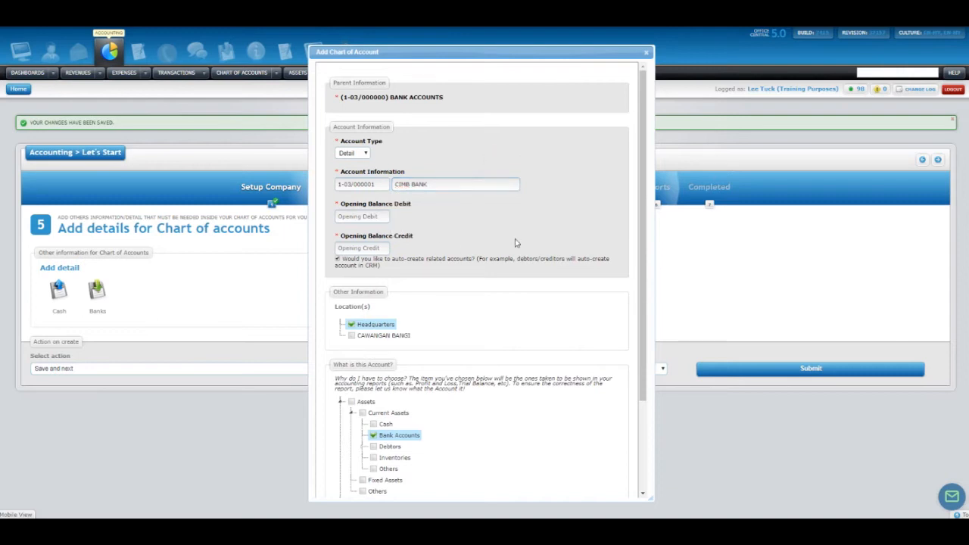
scroll(515, 242, "down", 2)
scroll(515, 242, "down", 2)
scroll(514, 242, "up", 4)
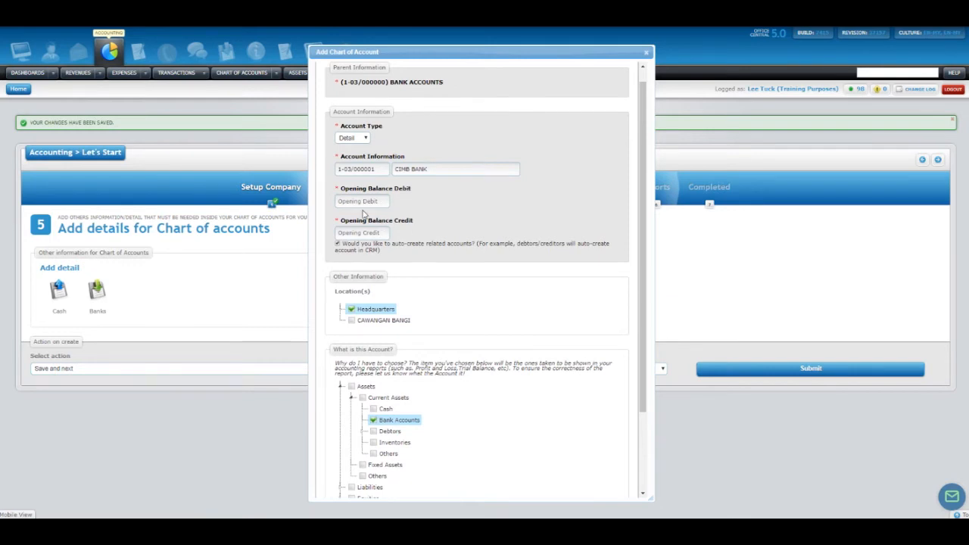
scroll(379, 227, "down", 3)
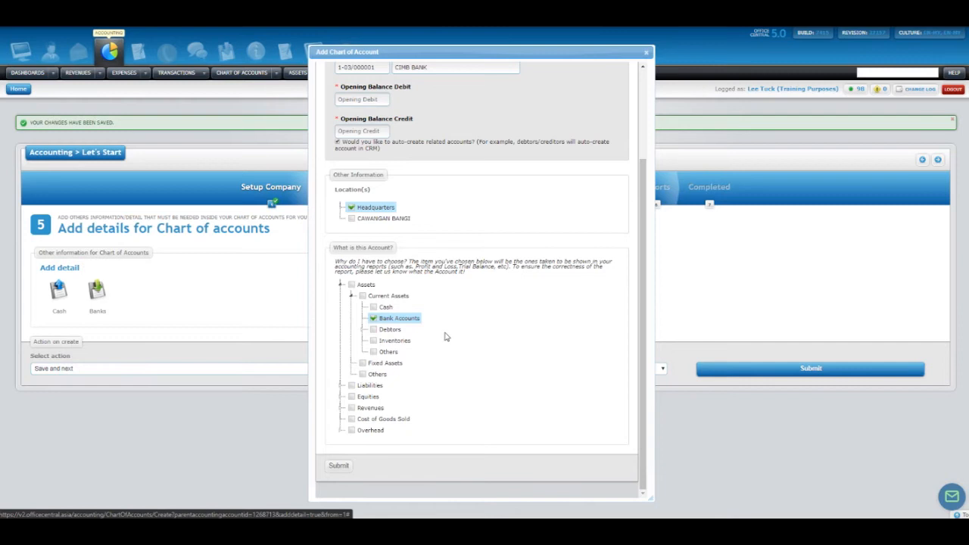
left_click(338, 468)
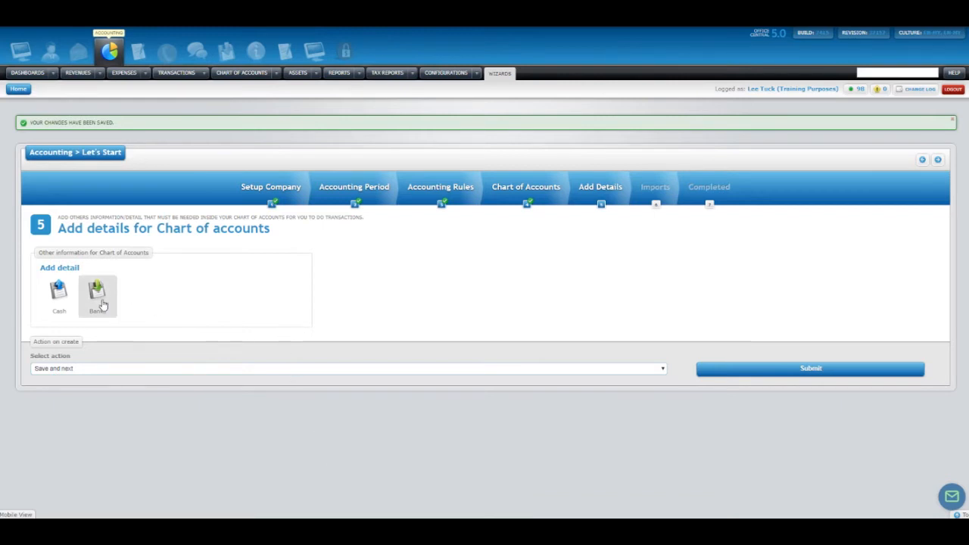
Step: Open another blank bank account entry and close it without saving
left_click(97, 295)
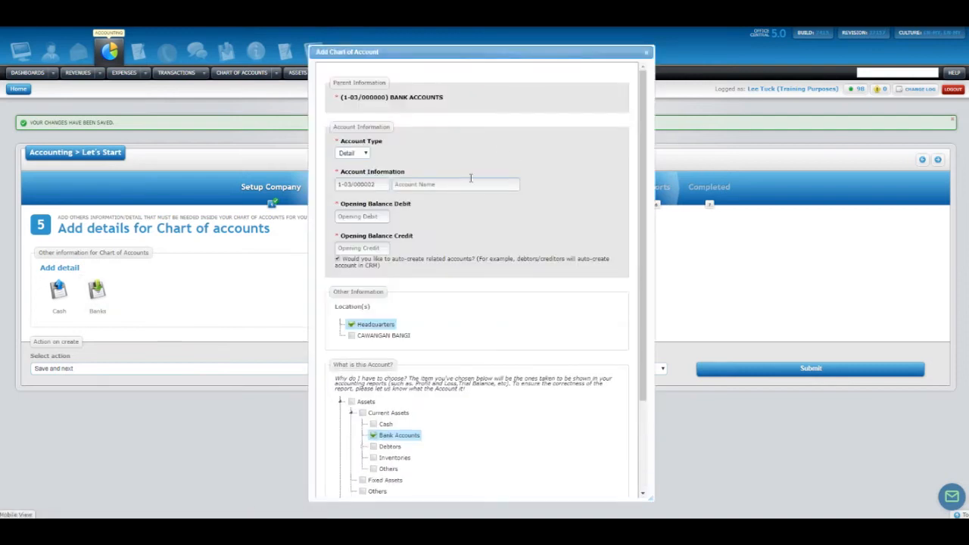
left_click(646, 52)
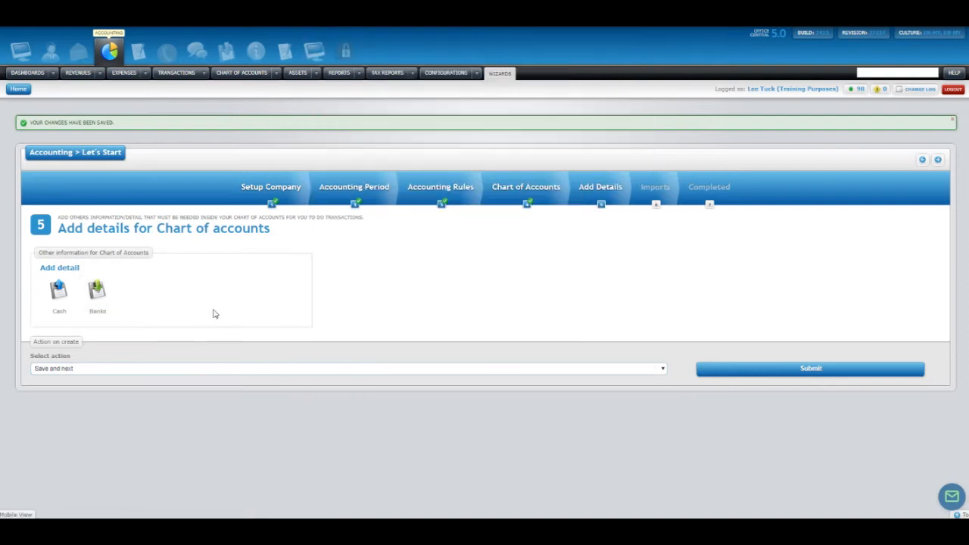
Step: Add a detail account named CASH IN HANDS under Cash for the Headquarters location, and submit the Add Details stage
left_click(59, 292)
left_click(426, 184)
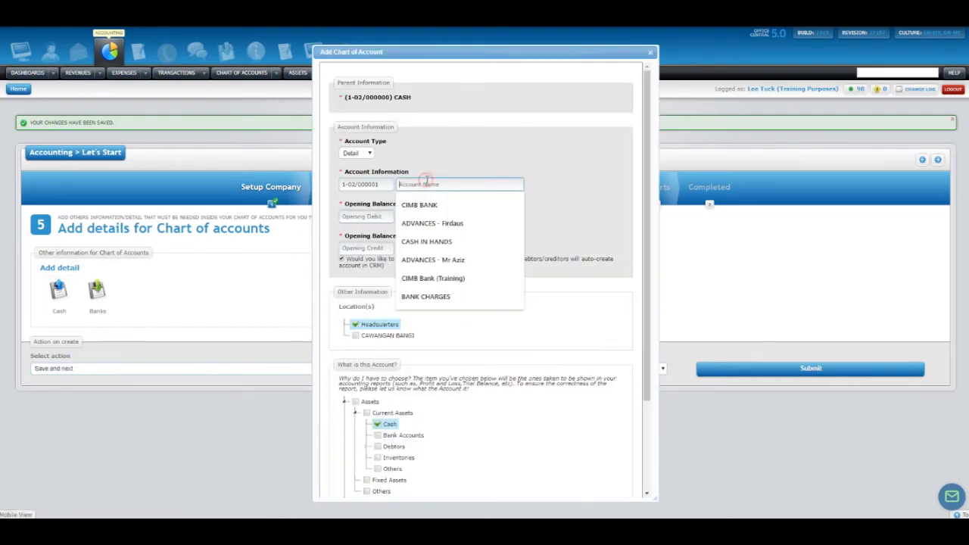
type("CASH IN HANDS")
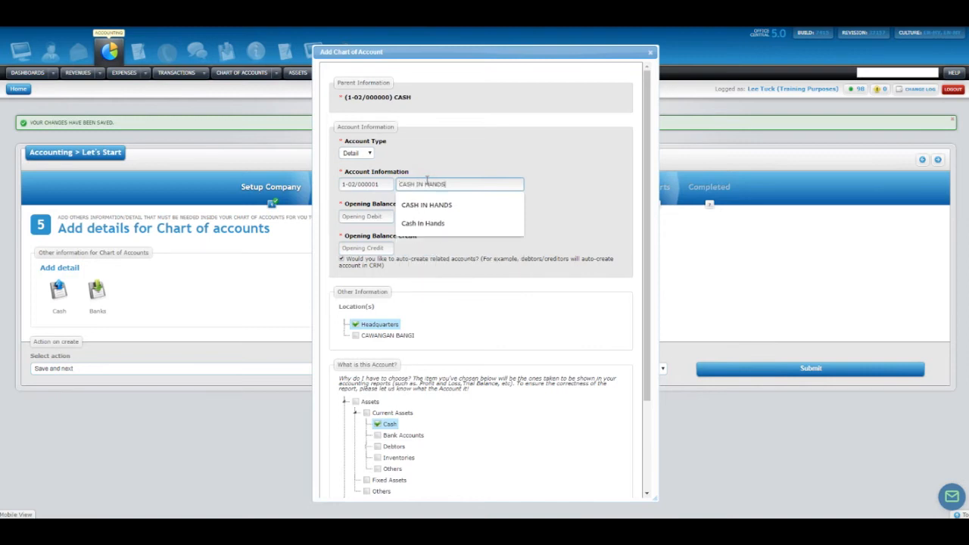
left_click(495, 157)
scroll(503, 189, "down", 3)
scroll(397, 275, "down", 1)
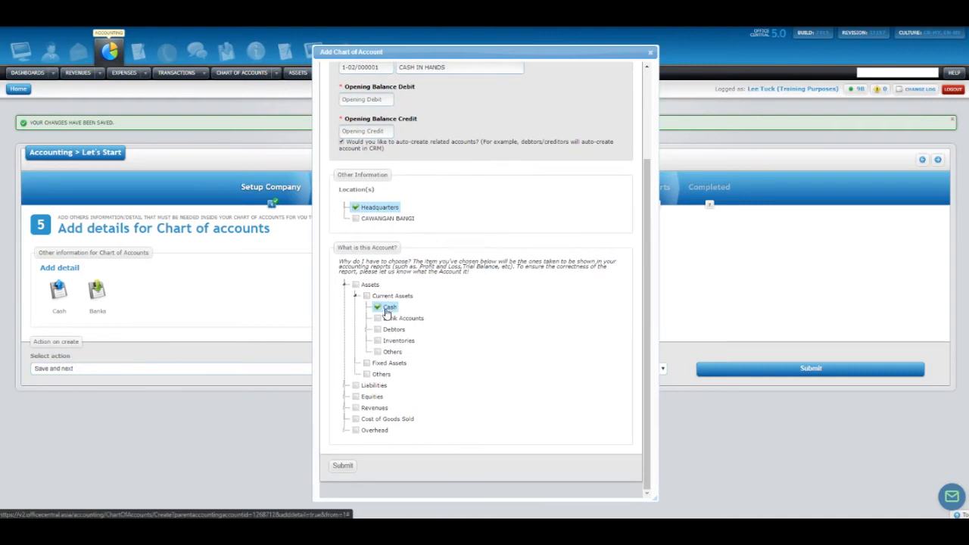
left_click(342, 466)
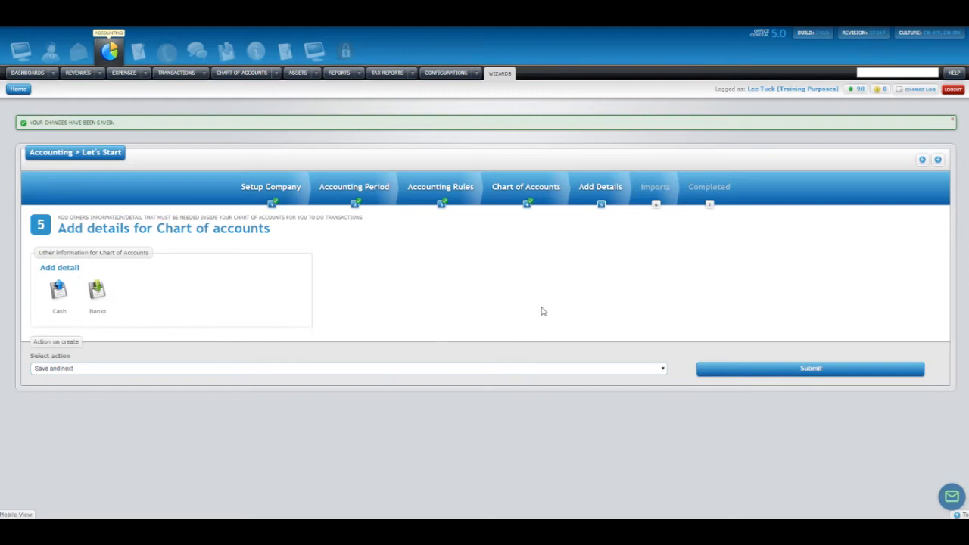
left_click(734, 373)
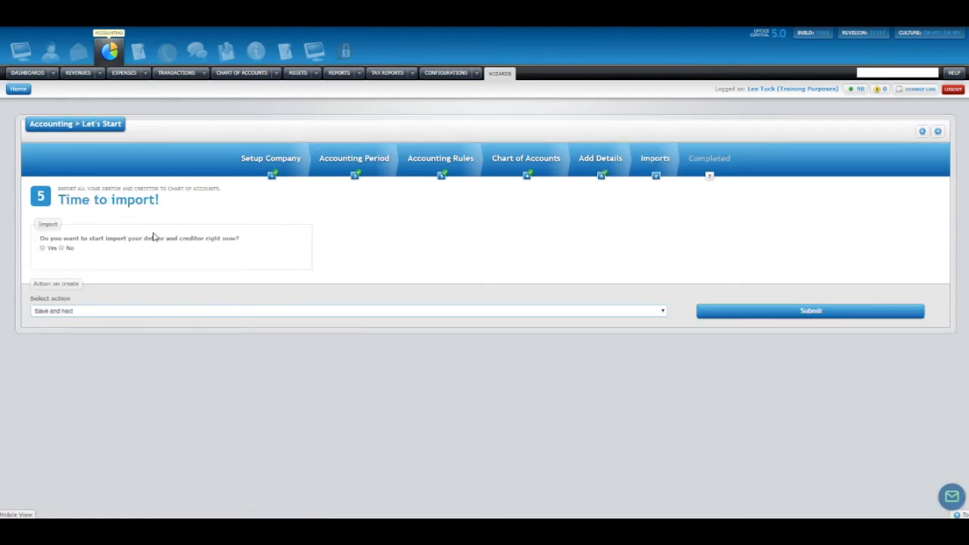
Step: Decline importing debtors and creditors for now, submit the Imports stage, and start accounting from the completed wizard
left_click_drag(107, 238, 170, 240)
left_click(62, 248)
left_click(117, 221)
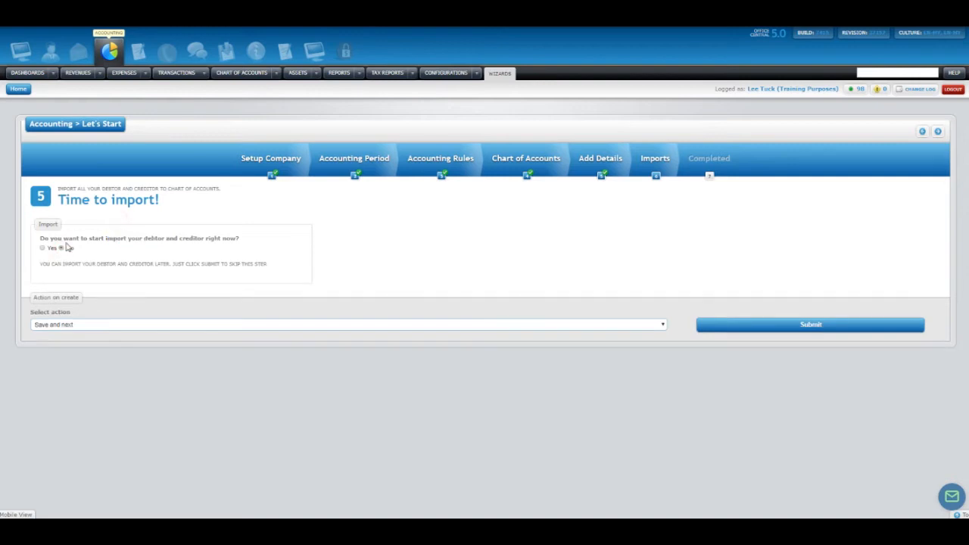
left_click(43, 249)
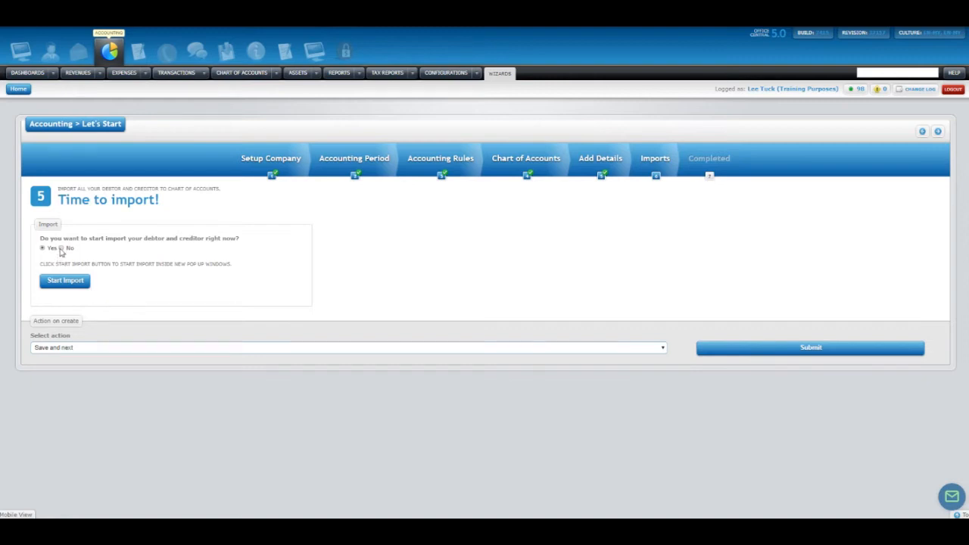
left_click(61, 248)
left_click(823, 330)
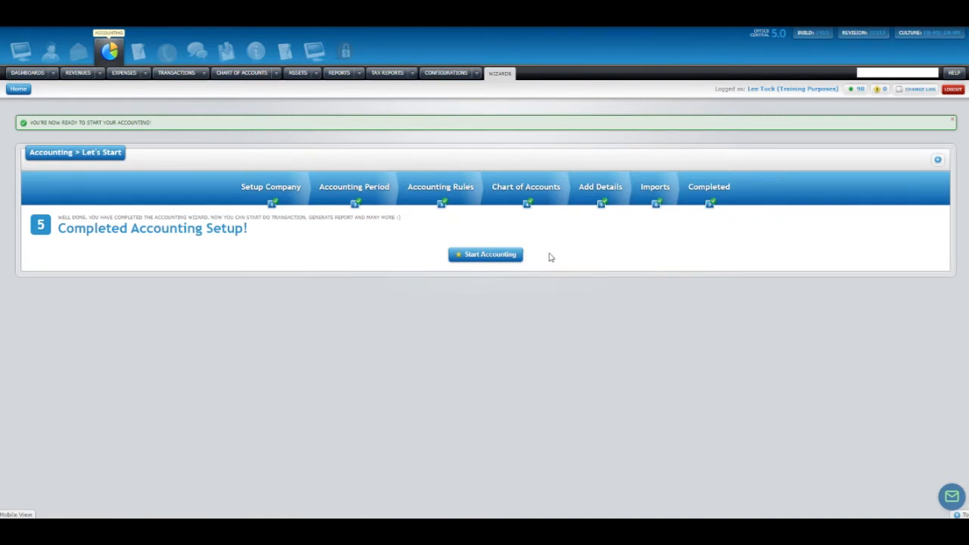
left_click(497, 258)
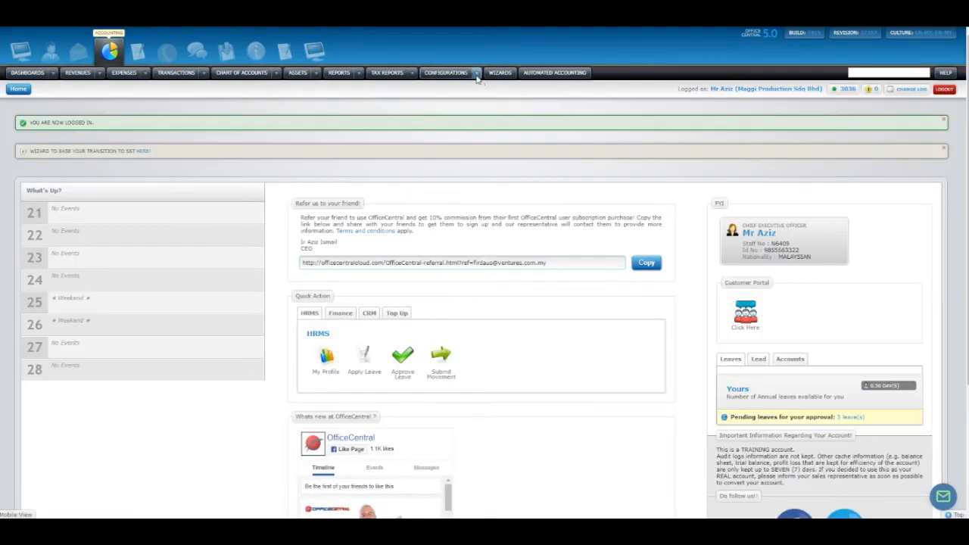
Step: View the reference number format settings and the approver settings for staff
left_click(477, 72)
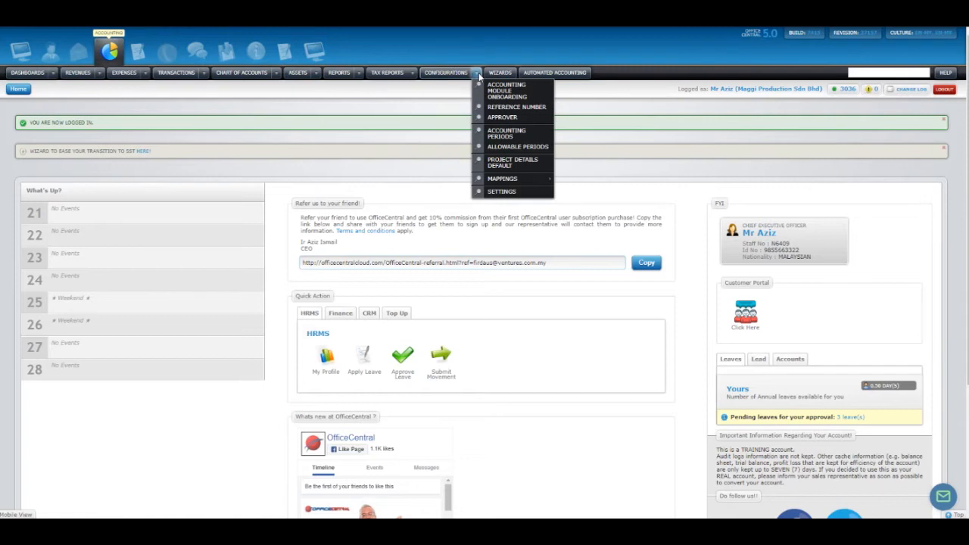
mouse_move(512, 182)
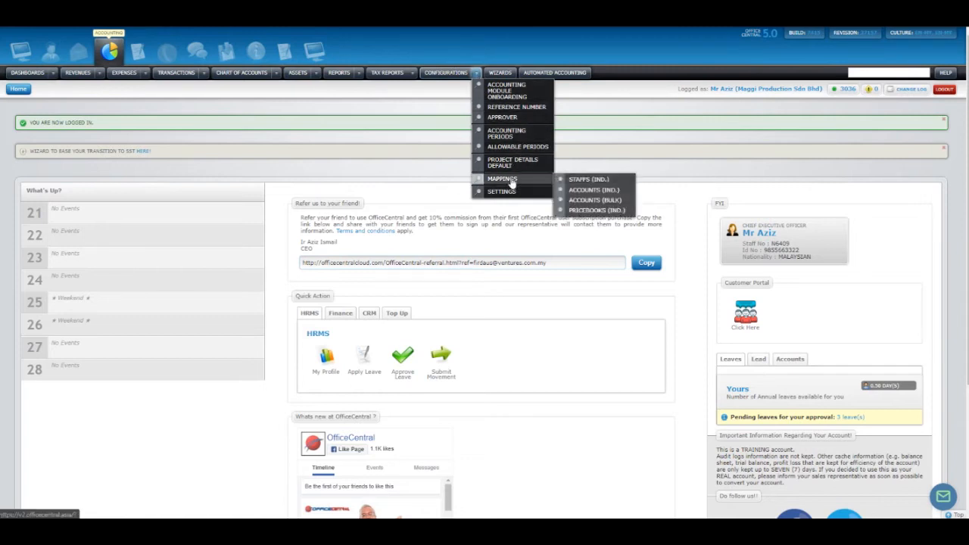
left_click(477, 76)
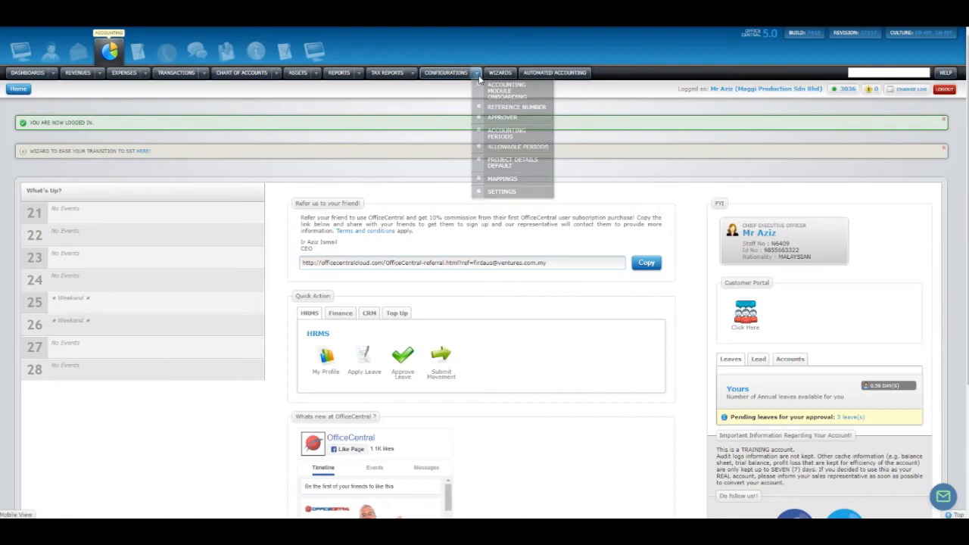
left_click(499, 106)
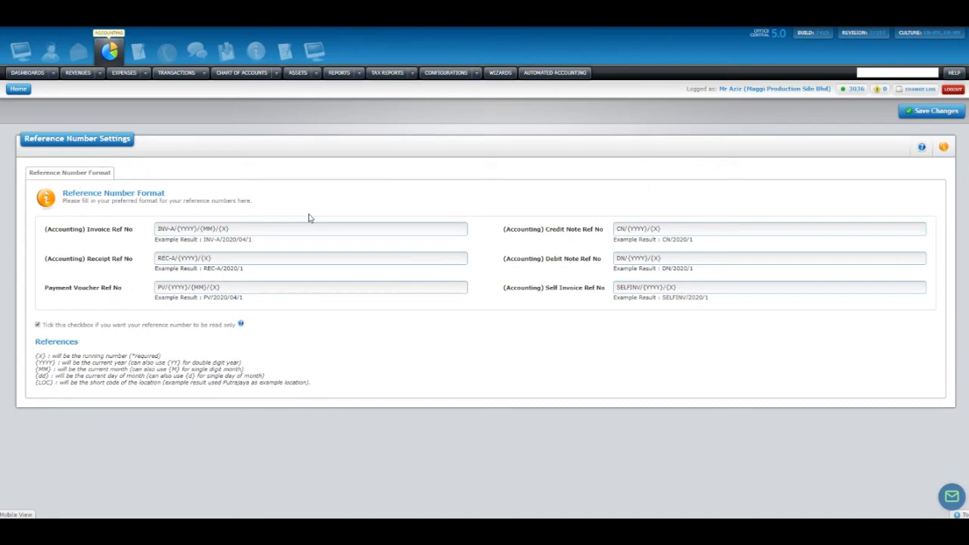
left_click(476, 73)
left_click(501, 118)
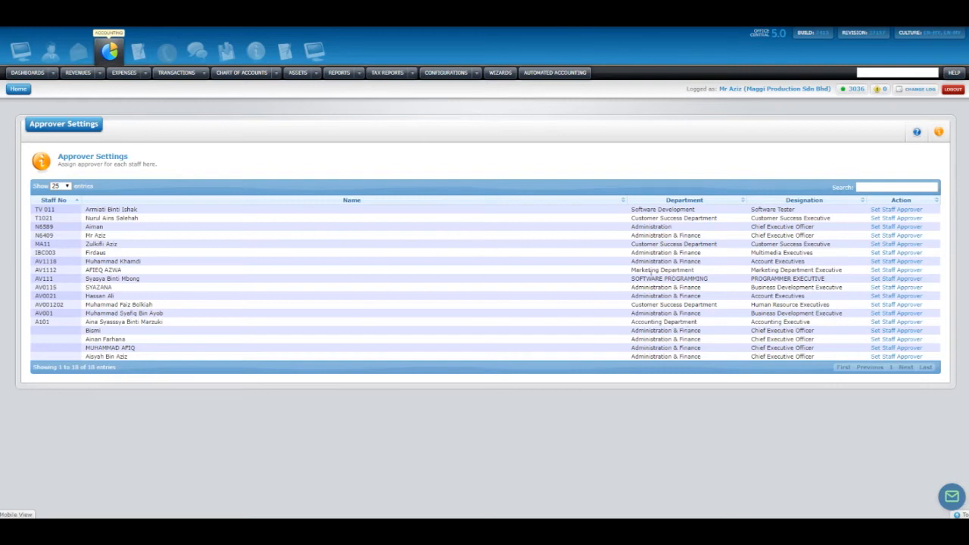
Step: Open the accounting periods list and examine the start and end dates of the 2019 and 2020 periods
left_click(476, 72)
left_click(499, 134)
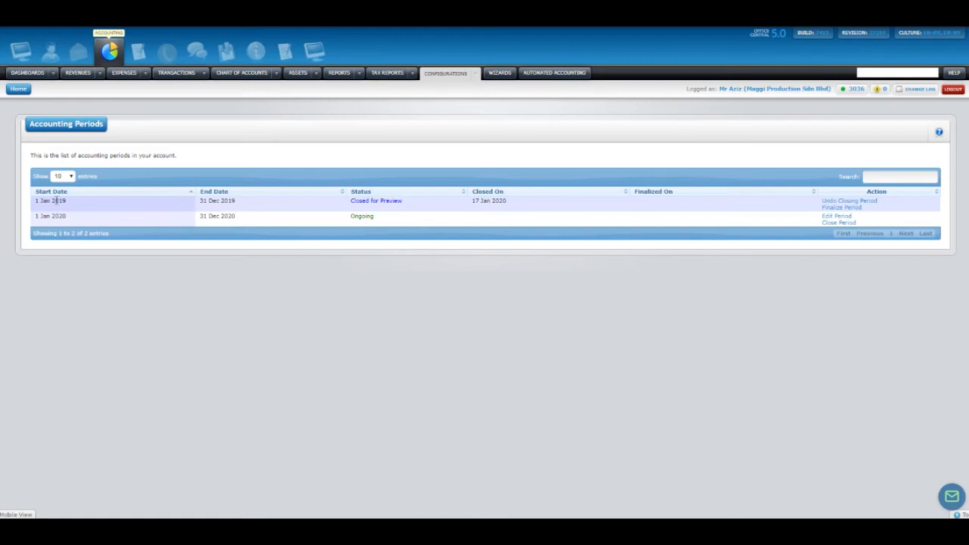
left_click_drag(53, 201, 251, 219)
left_click(212, 200)
left_click(257, 219)
left_click_drag(199, 217, 258, 218)
left_click(258, 217)
left_click_drag(241, 205, 174, 209)
Step: View the Allowable Periods list and its blank entry form without saving, and open the Project Details Default chart
left_click(475, 73)
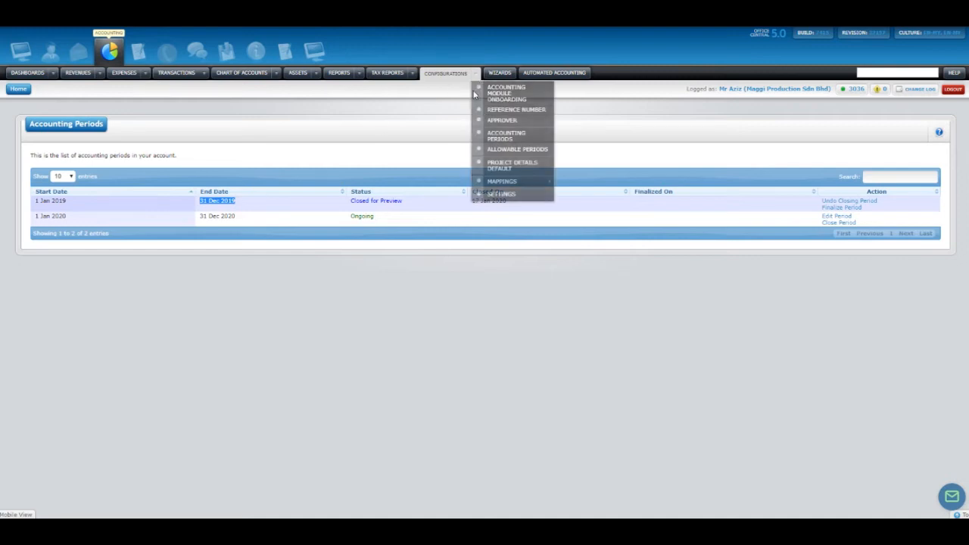
left_click(506, 150)
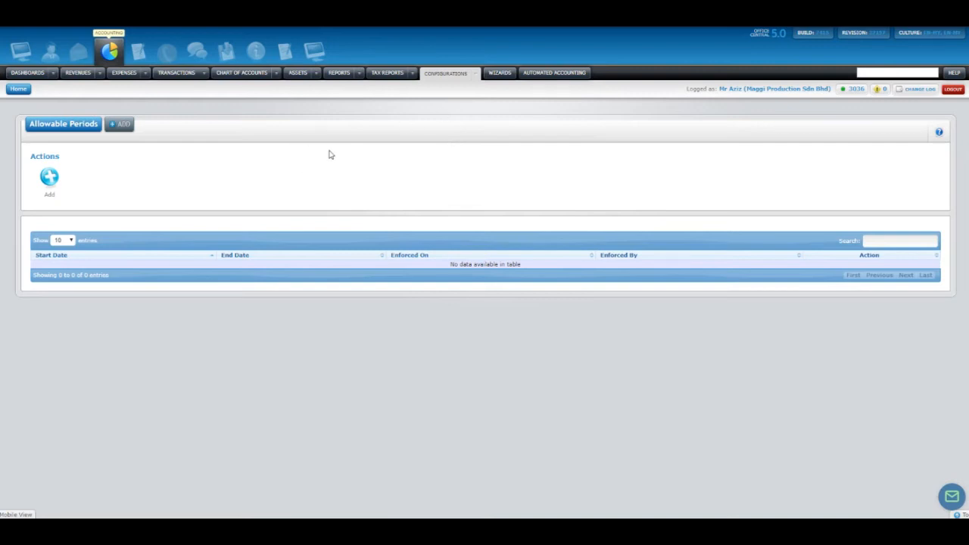
left_click(51, 180)
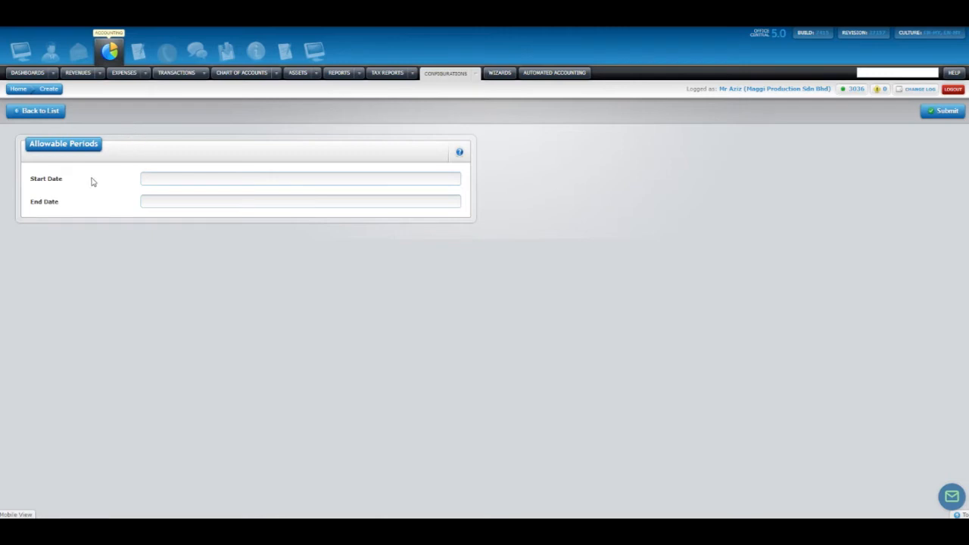
left_click(34, 111)
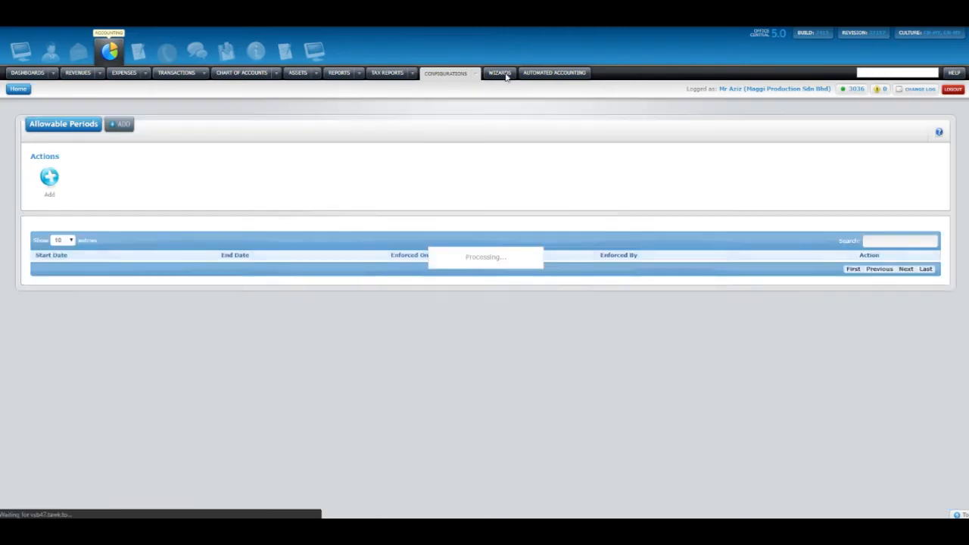
left_click(475, 75)
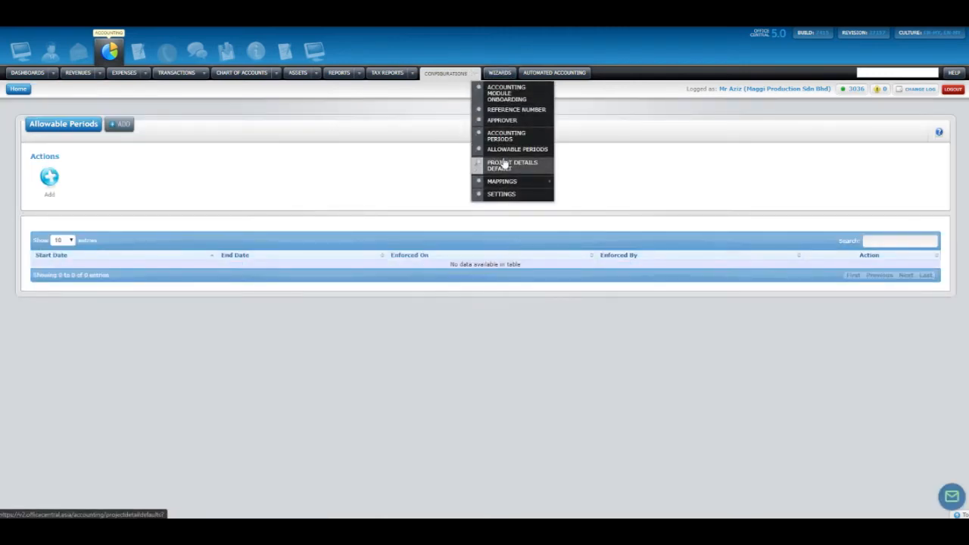
left_click(502, 164)
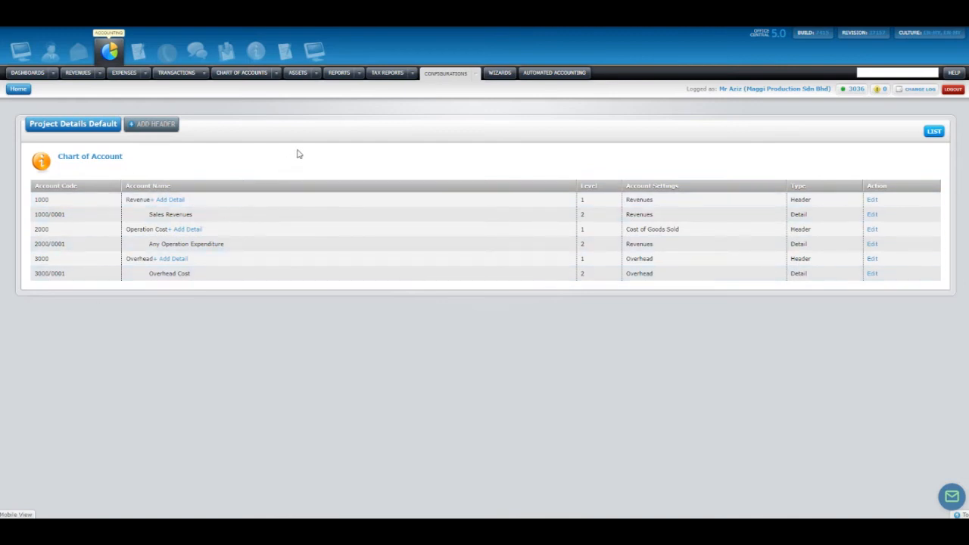
Step: Open the individual accounts mapping page of the accounting configuration
left_click(477, 76)
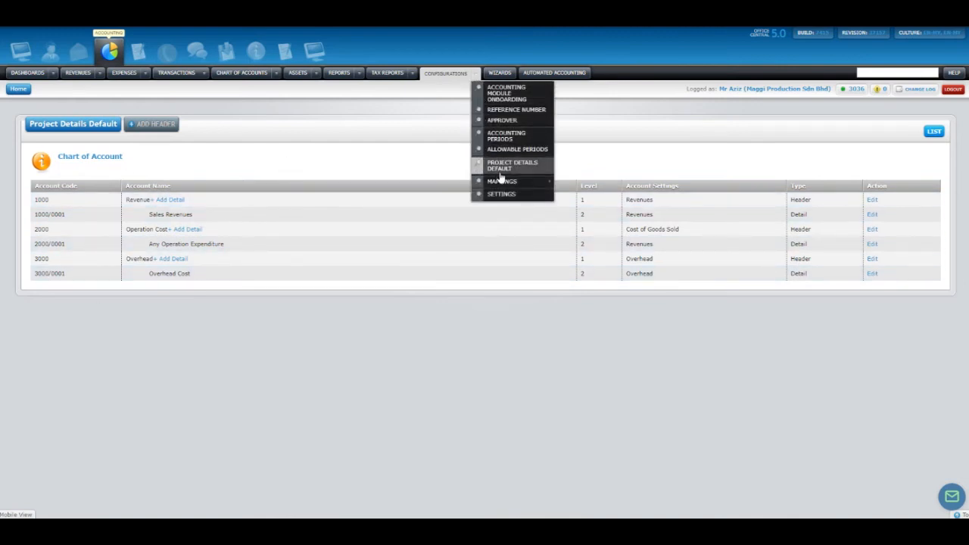
mouse_move(504, 182)
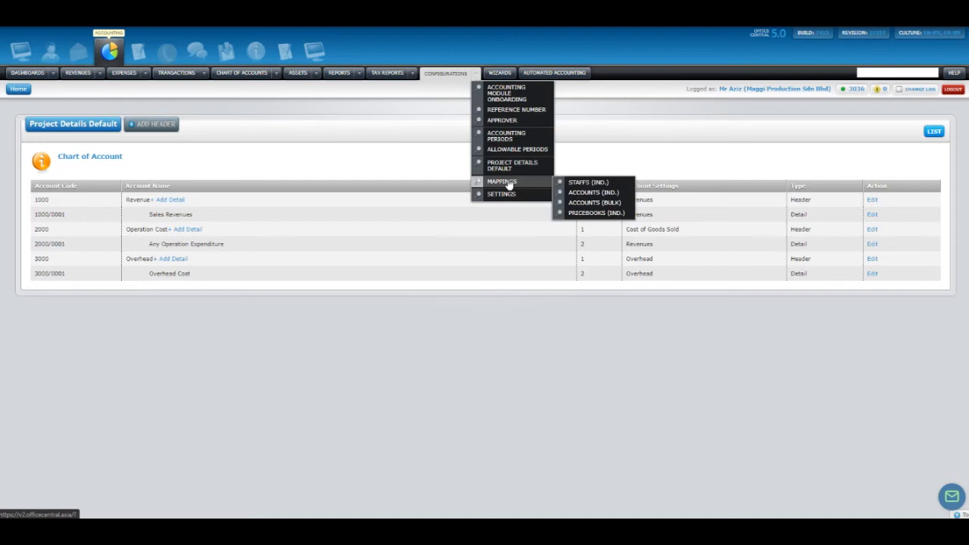
left_click(600, 195)
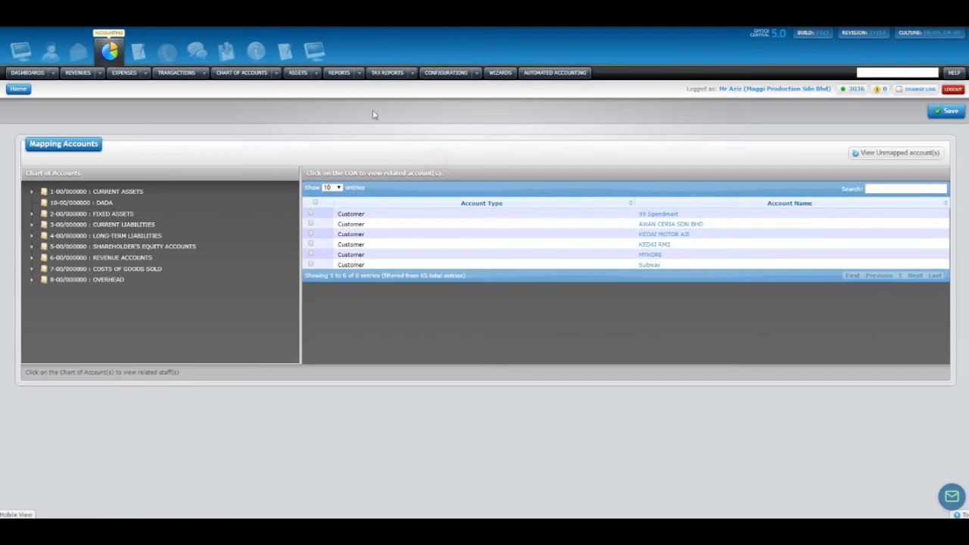
left_click(476, 73)
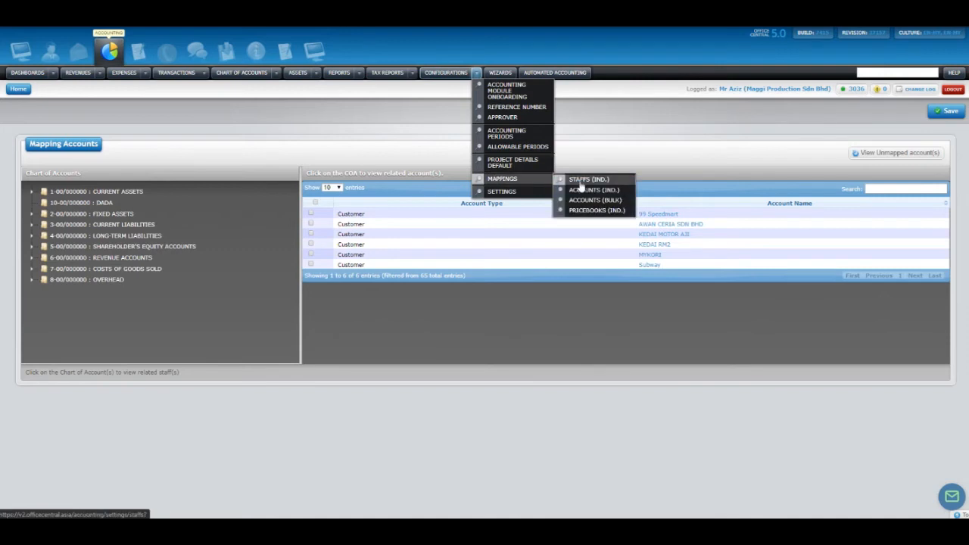
left_click(588, 189)
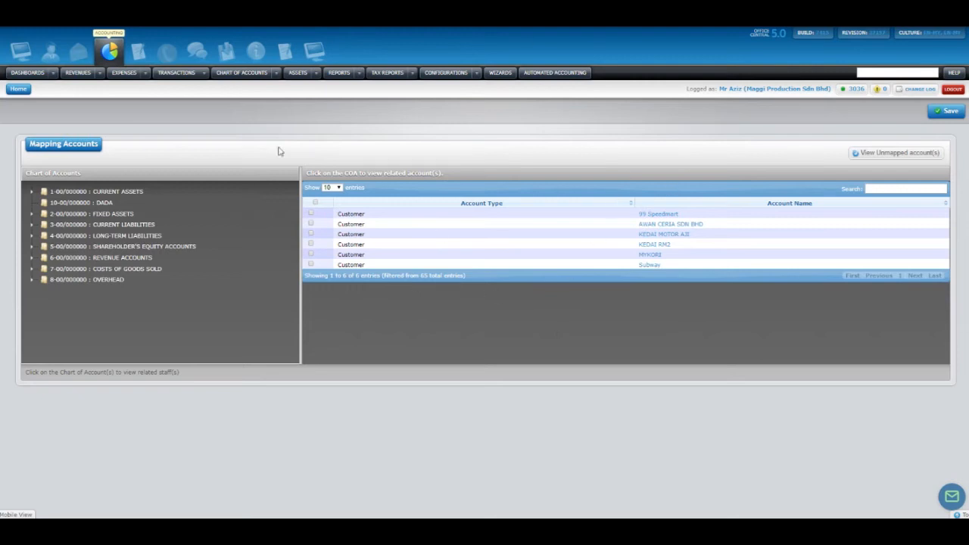
Step: Map the 99 Speedmart customer account to 1-04/000000 : DEBTORS under Current Assets and confirm the mapping
left_click(310, 213)
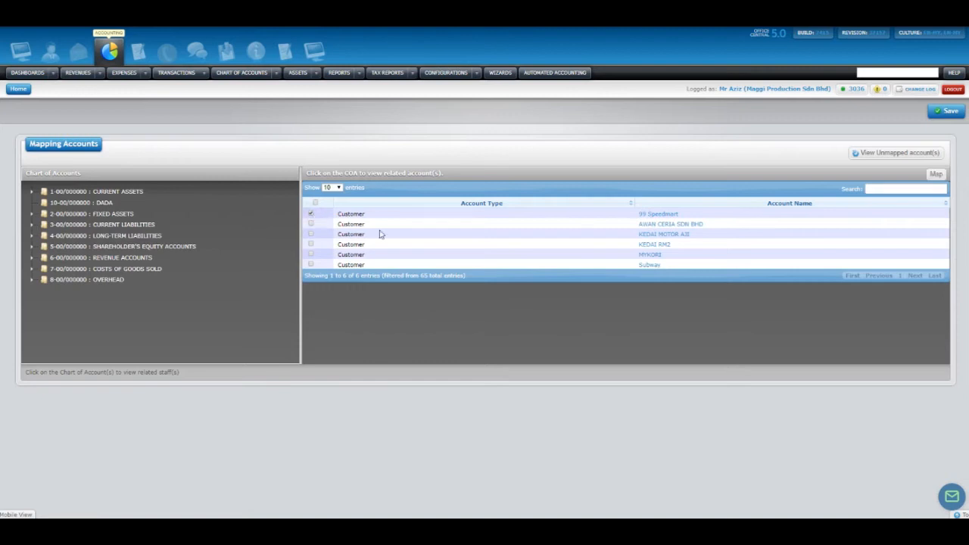
left_click(935, 174)
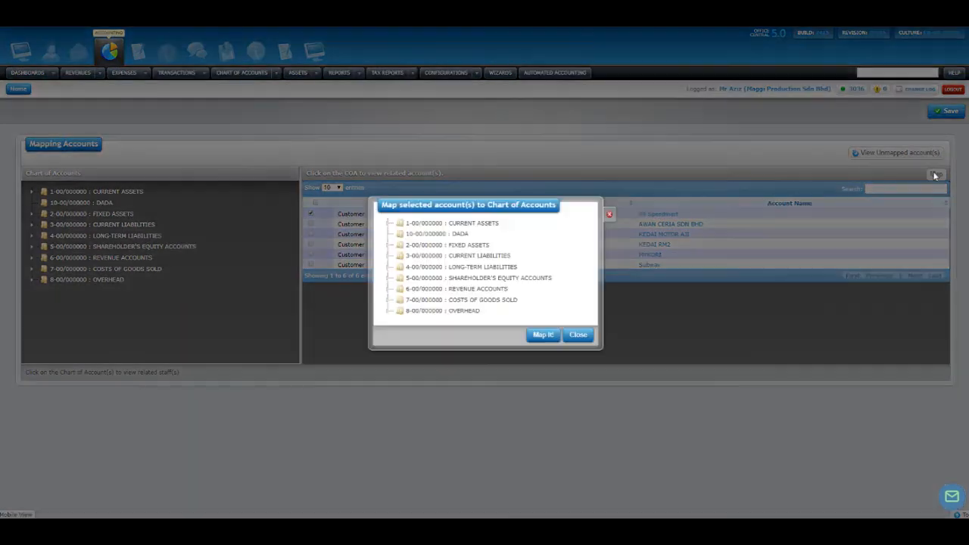
left_click(388, 225)
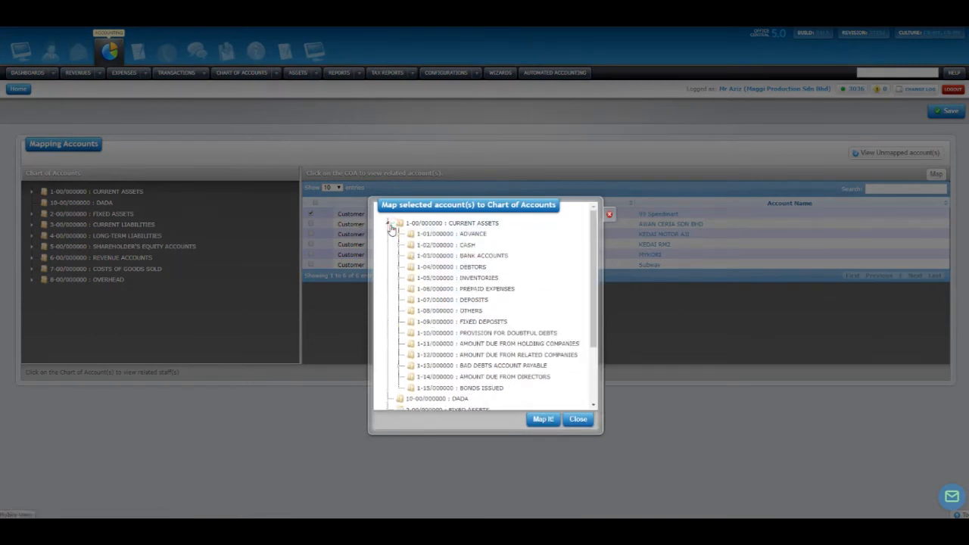
left_click_drag(395, 207, 649, 149)
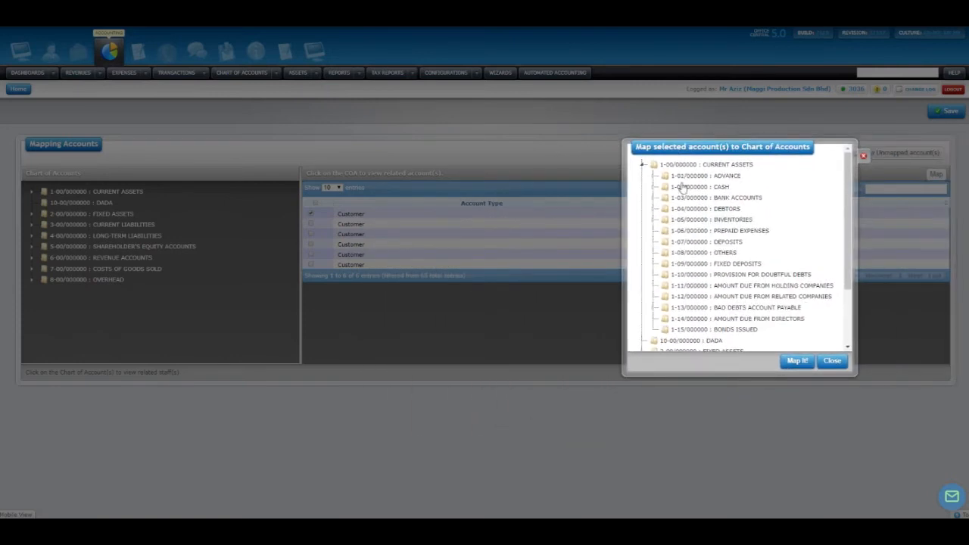
left_click(642, 165)
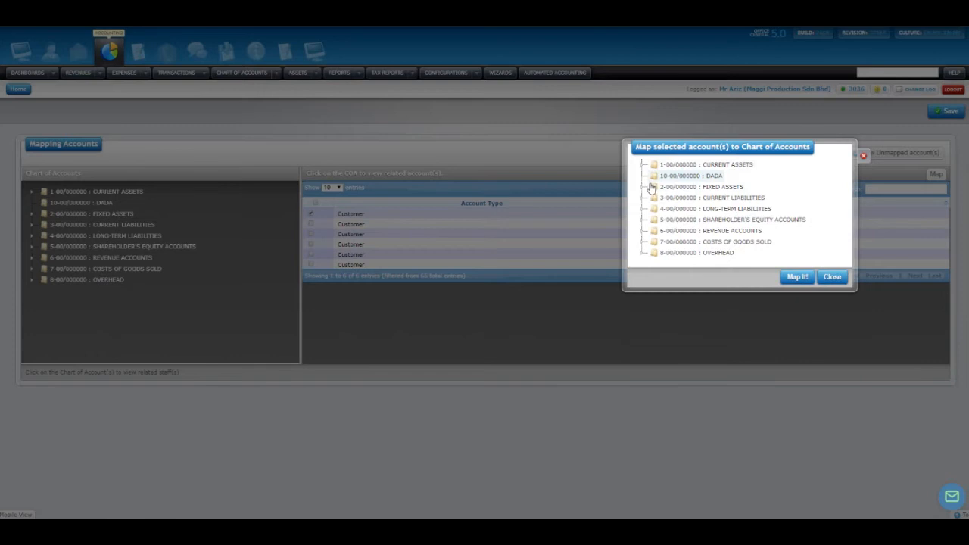
left_click(642, 165)
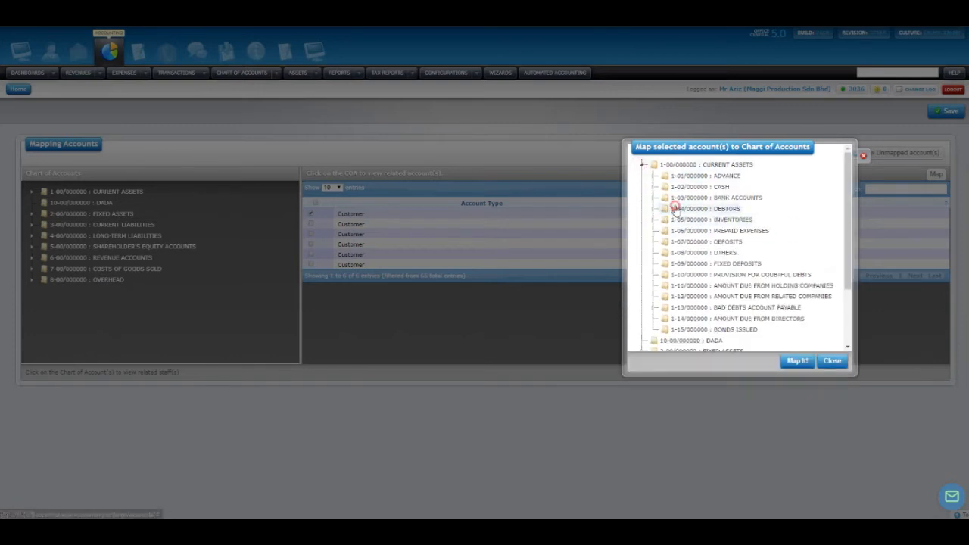
left_click(686, 211)
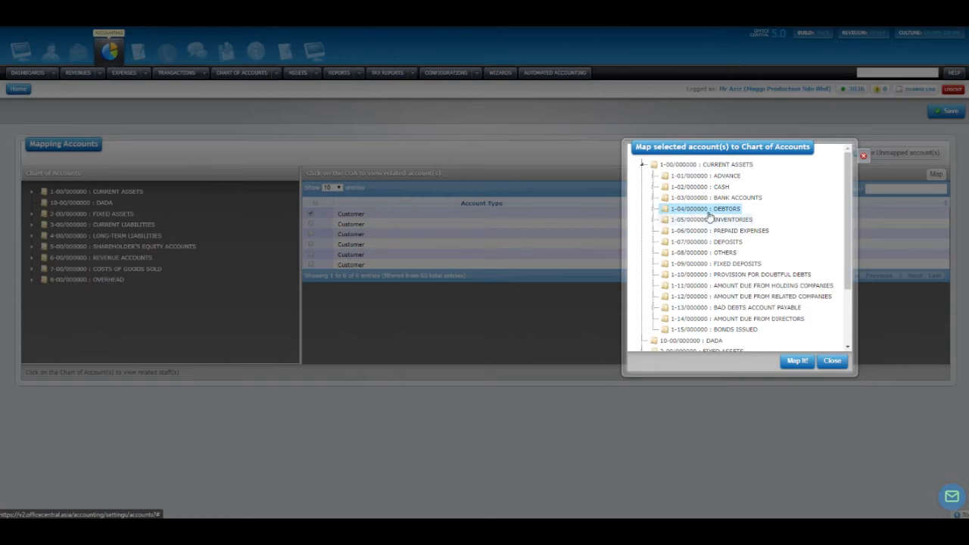
left_click(797, 361)
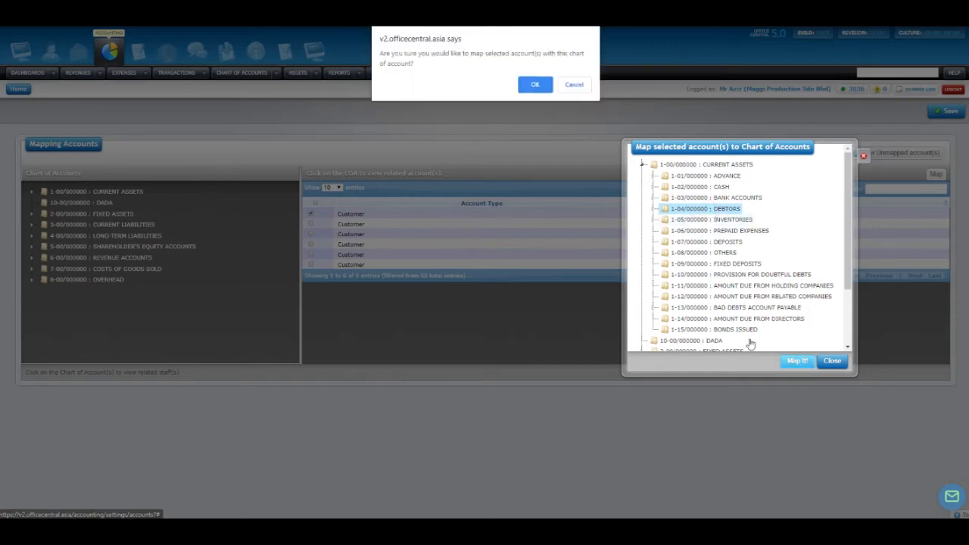
left_click(534, 87)
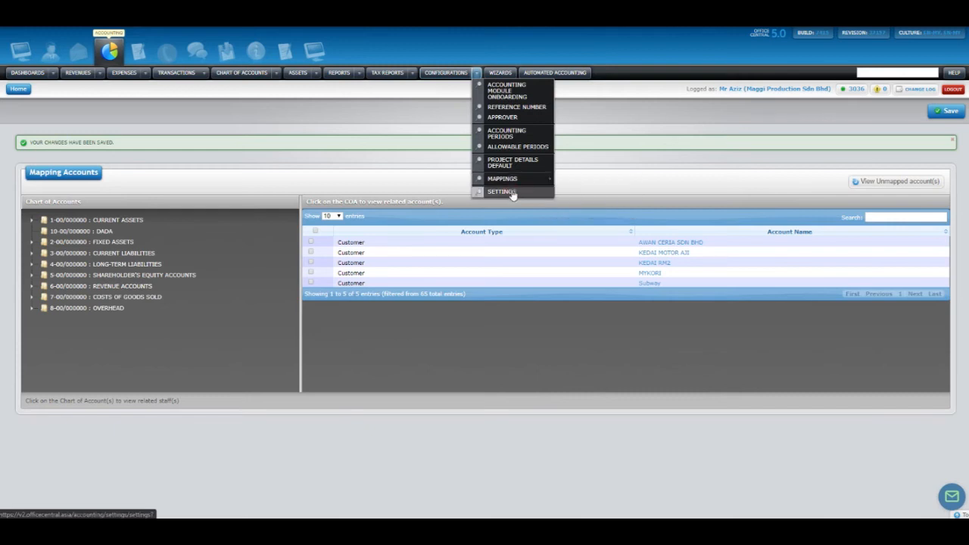
Step: Open the accounting settings and examine the Tax Invoice Signature and Tax Invoice Due Date options in the report settings
left_click(512, 193)
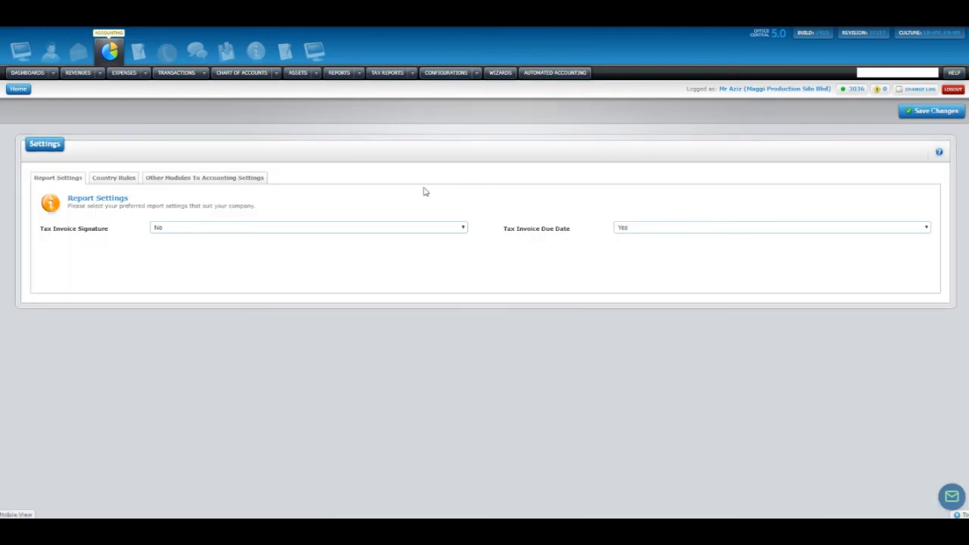
left_click_drag(76, 228, 112, 229)
left_click(105, 243)
left_click_drag(527, 229, 572, 232)
left_click(563, 242)
Step: Check the available Accounting Country options in the country rules without changing them, and save the settings
left_click(103, 179)
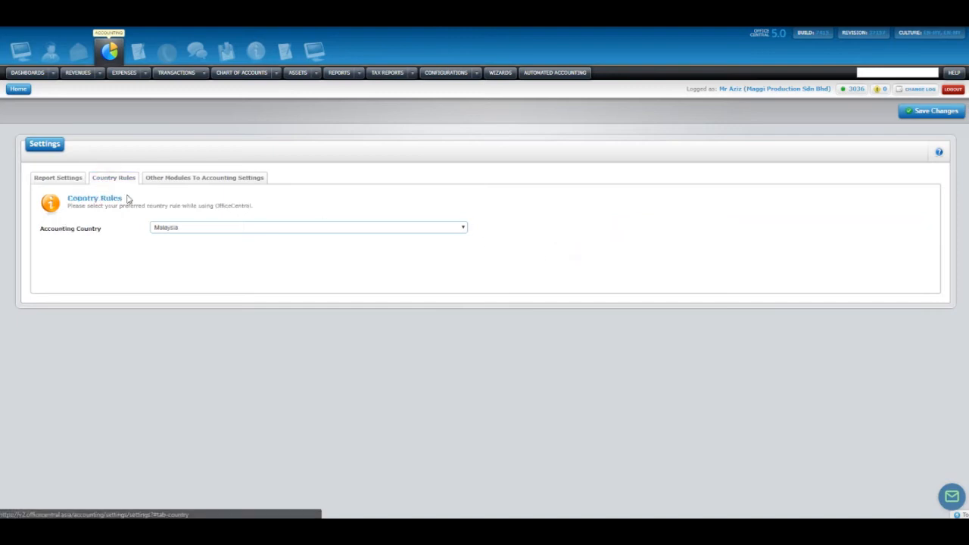
left_click_drag(62, 234, 147, 231)
left_click(166, 229)
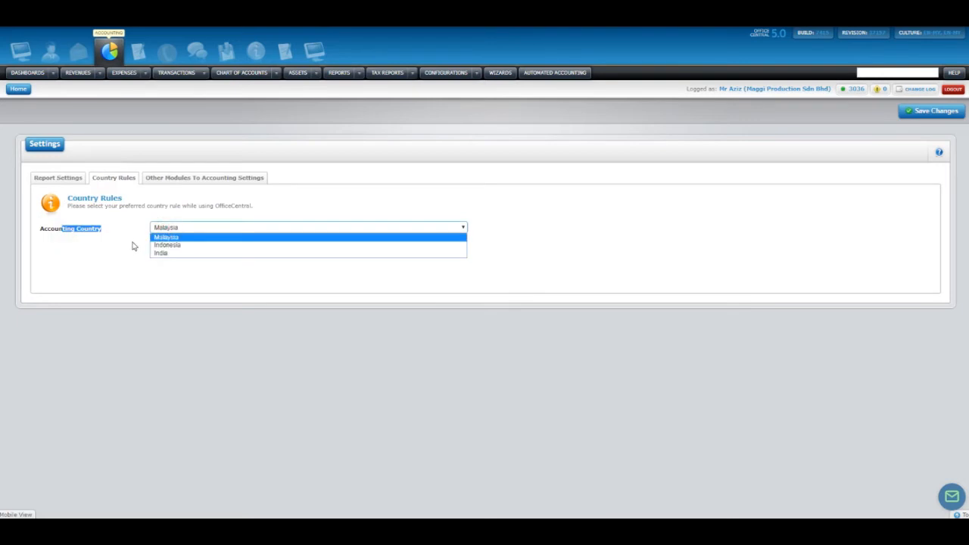
left_click(115, 259)
left_click(66, 182)
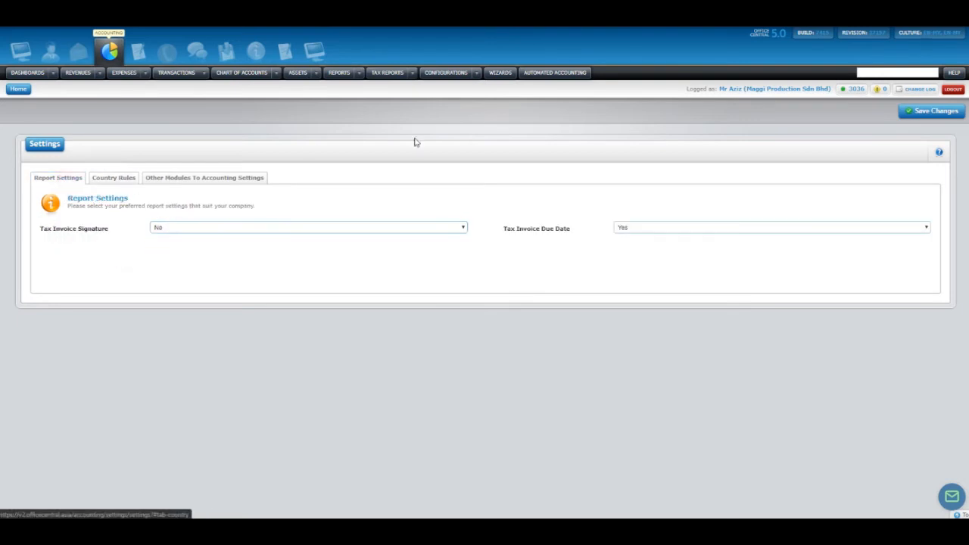
left_click(476, 73)
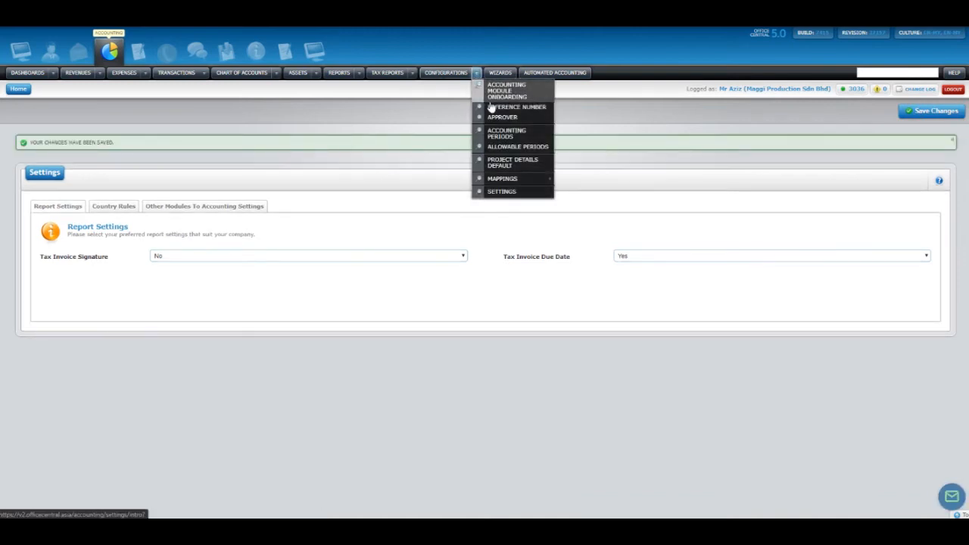
left_click(489, 97)
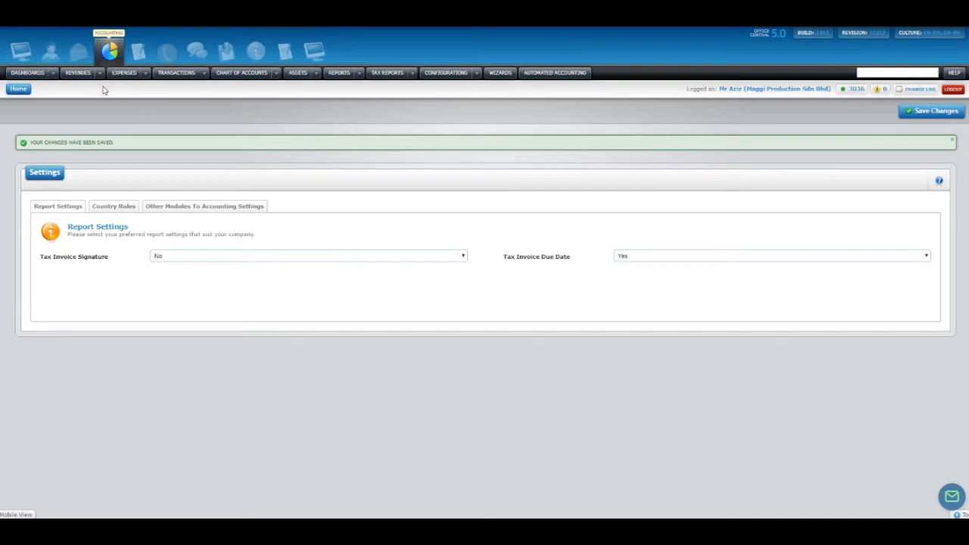
mouse_move(146, 74)
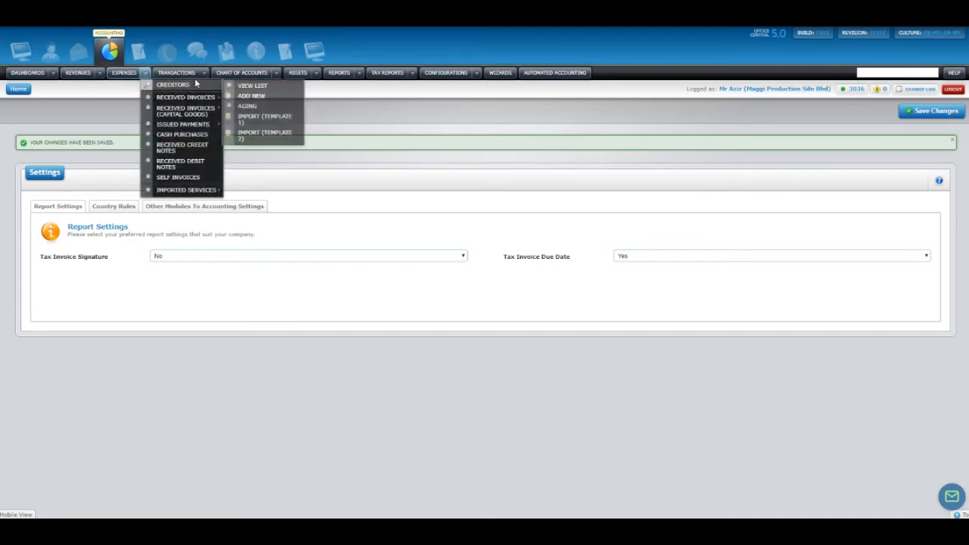
Step: View the Ratio Trend dashboard for the current ratio and open the Profit & Loss dashboard for 2020
mouse_move(58, 80)
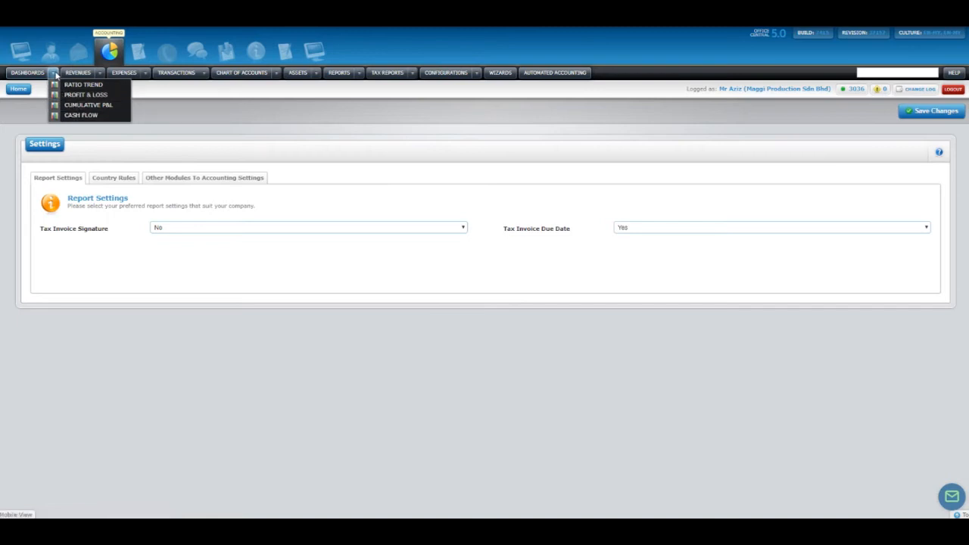
left_click(59, 85)
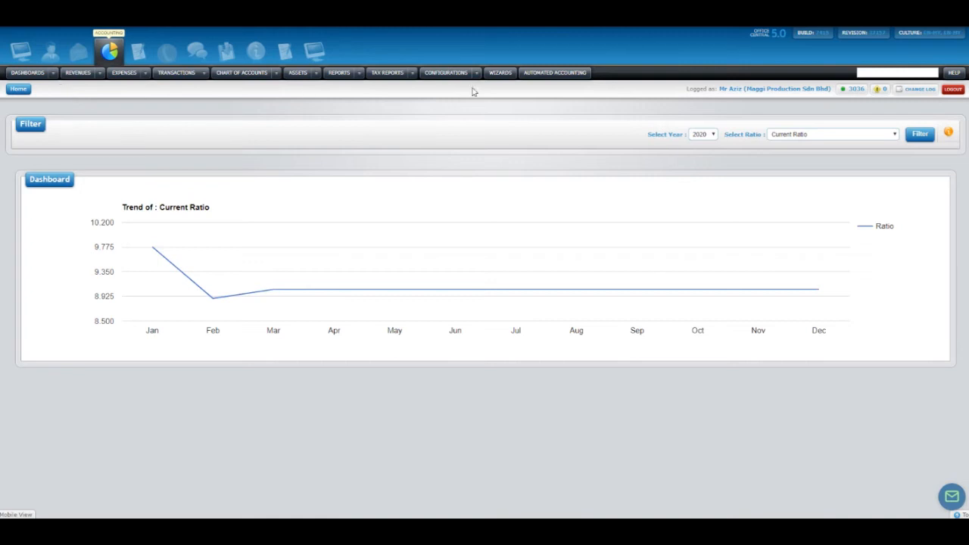
left_click(360, 74)
mouse_move(401, 193)
left_click(53, 73)
left_click(53, 74)
left_click(72, 99)
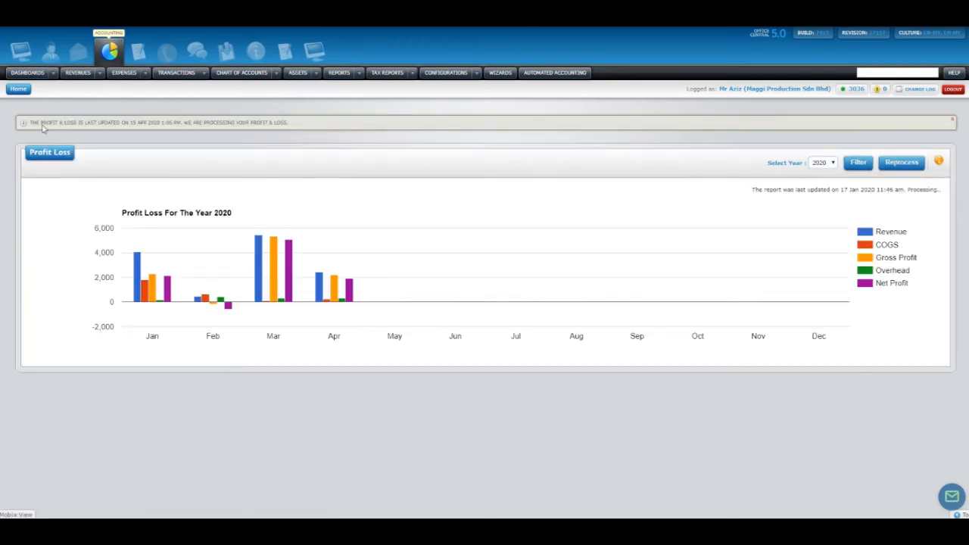
left_click(99, 74)
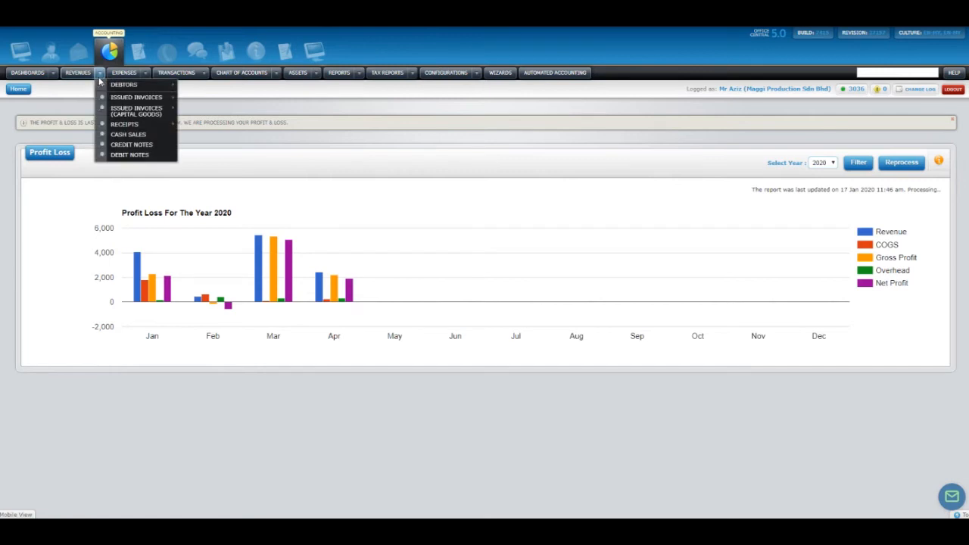
left_click(146, 74)
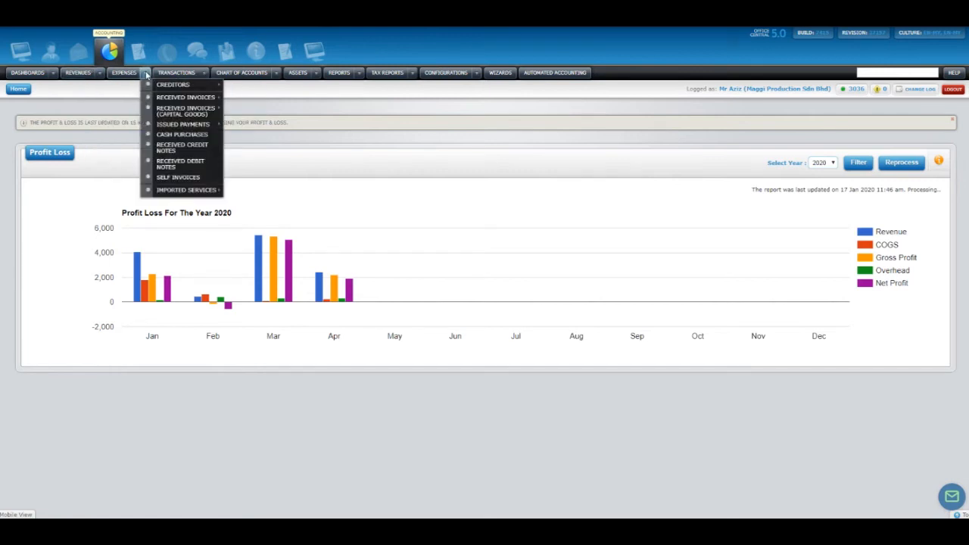
left_click(101, 75)
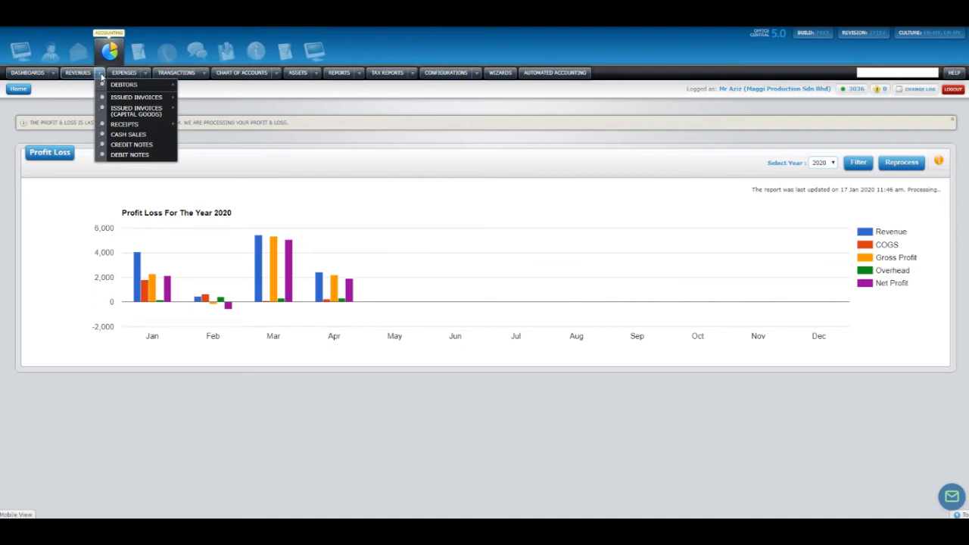
mouse_move(126, 92)
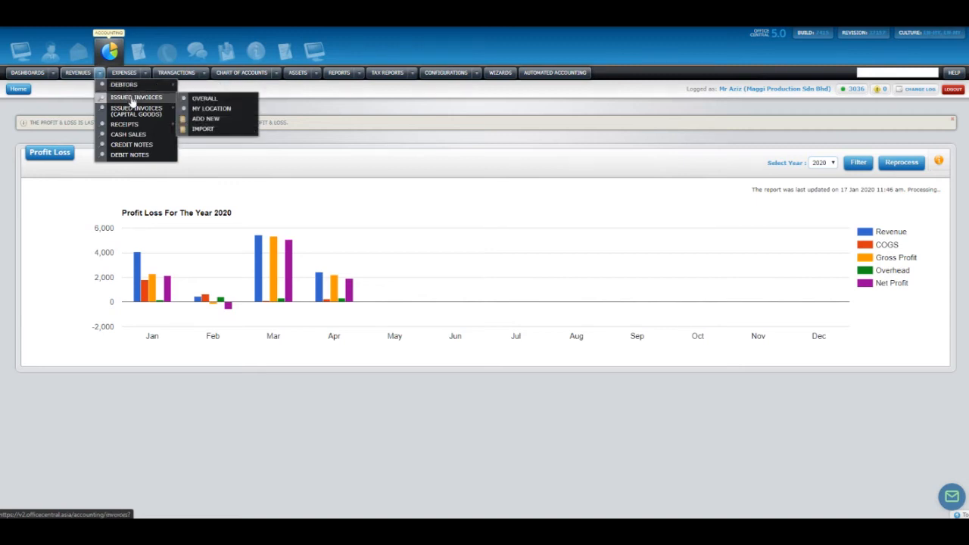
mouse_move(139, 120)
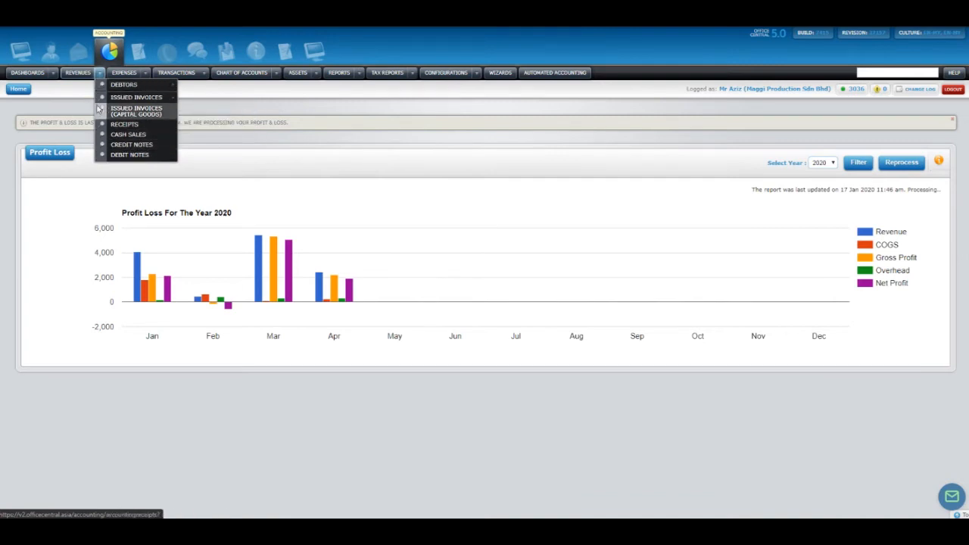
left_click(146, 73)
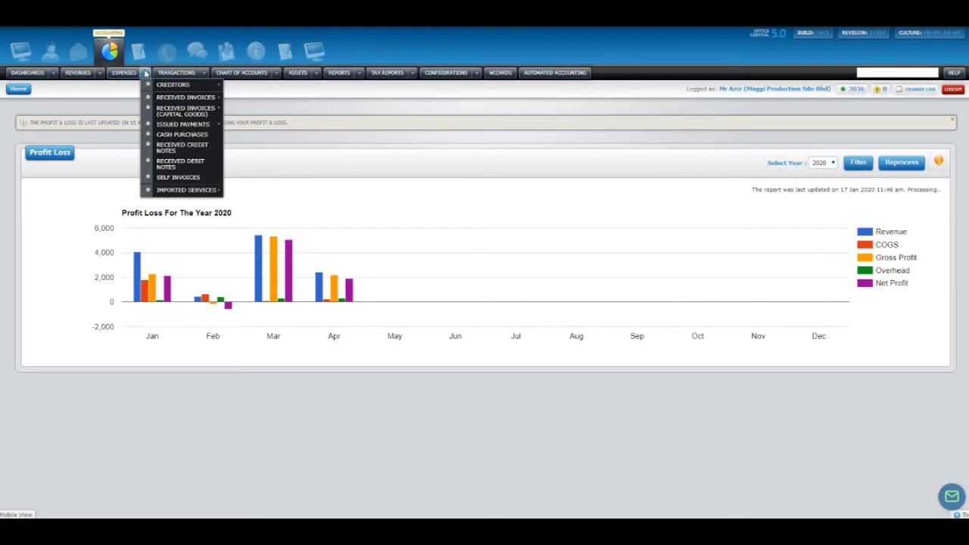
mouse_move(181, 118)
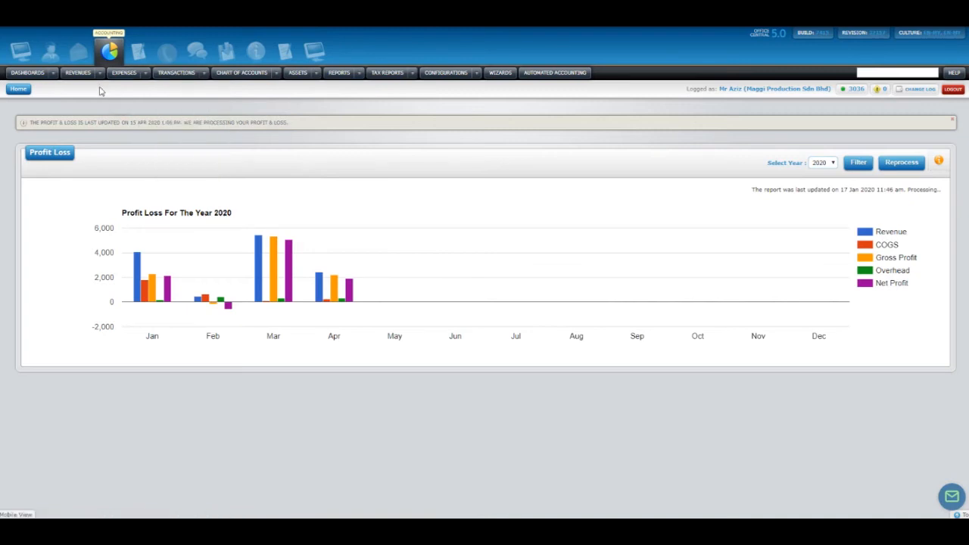
Step: Open the list of debtors under the revenues
mouse_move(99, 76)
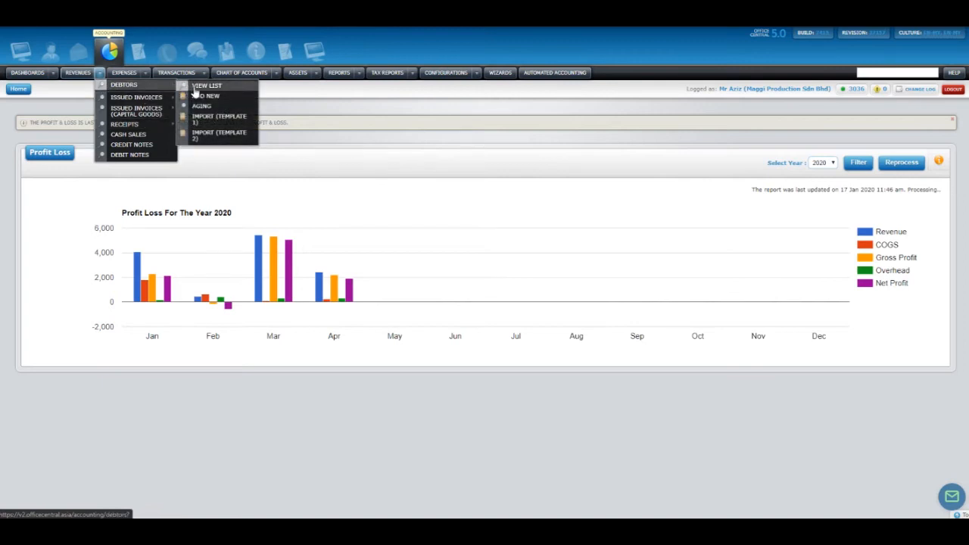
left_click(150, 88)
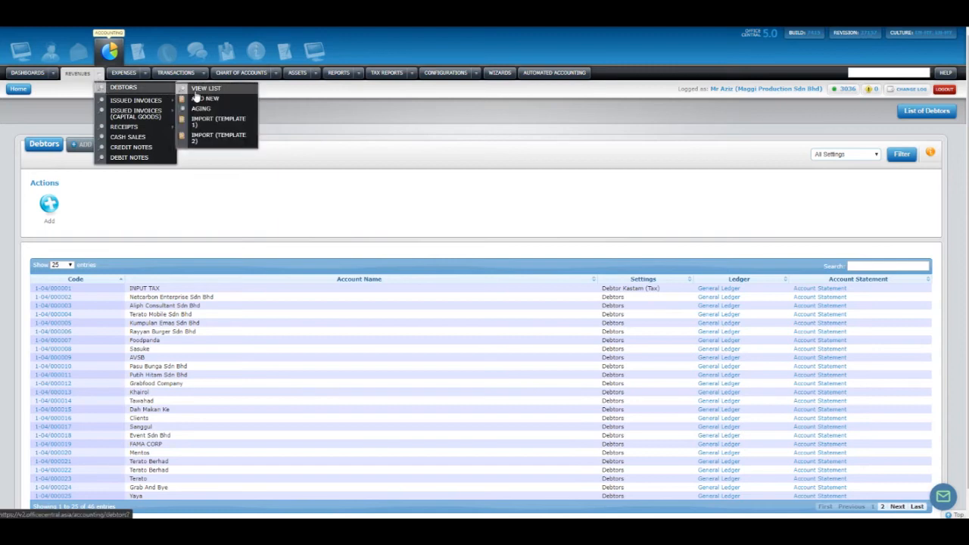
left_click(196, 90)
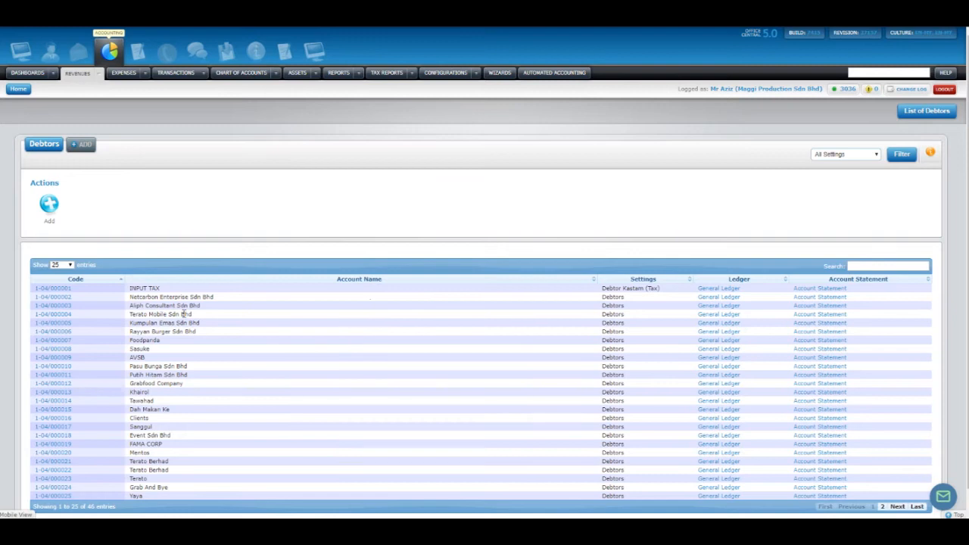
Step: Start a new debtor account named KEDAI LAPTOP AZIZI and set its account type to Customer
left_click(58, 220)
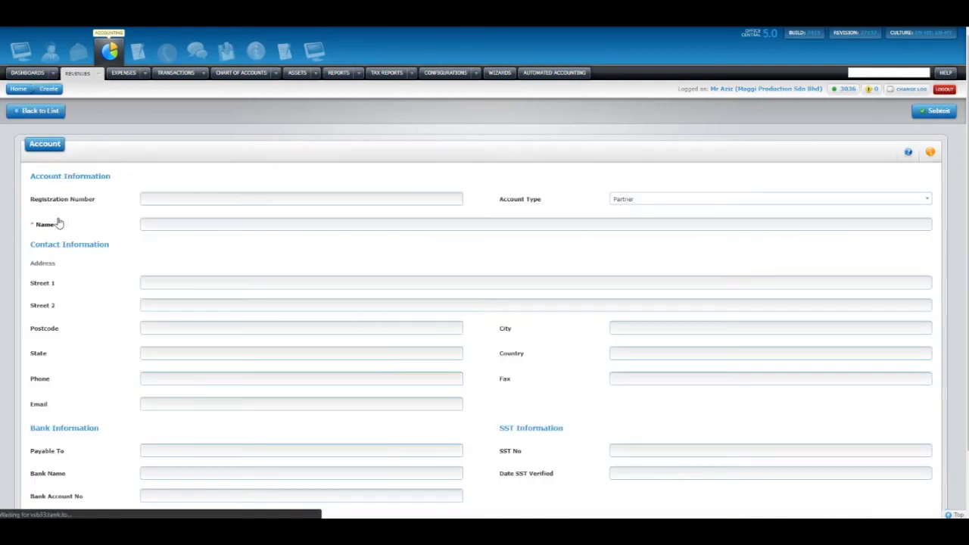
left_click(184, 250)
left_click(176, 247)
left_click(183, 224)
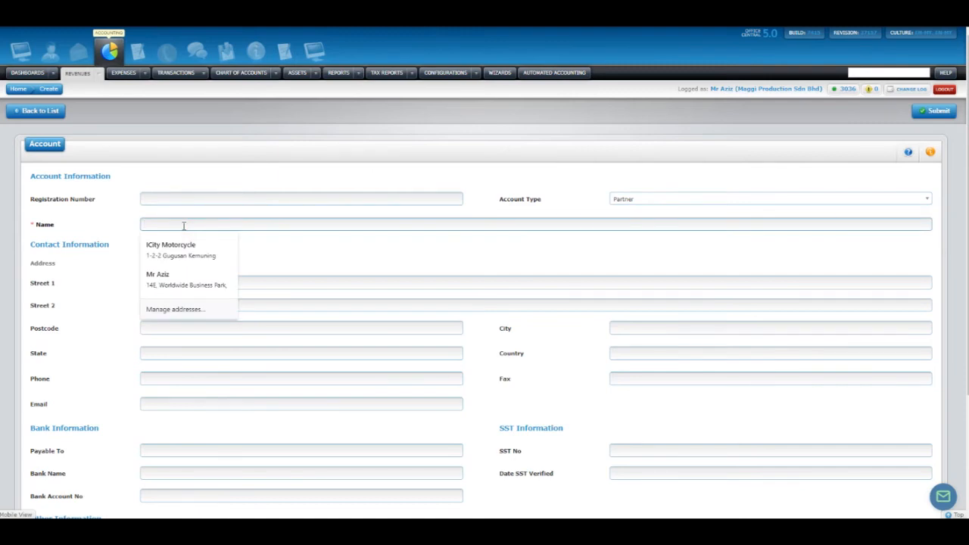
type("kedai laptop")
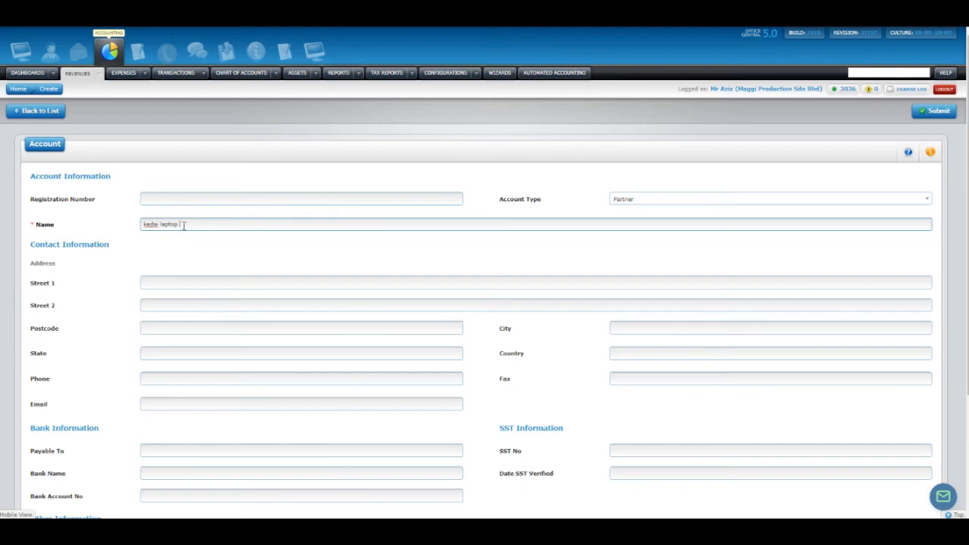
triple_click(218, 224)
type("KEDAI L")
left_click(622, 203)
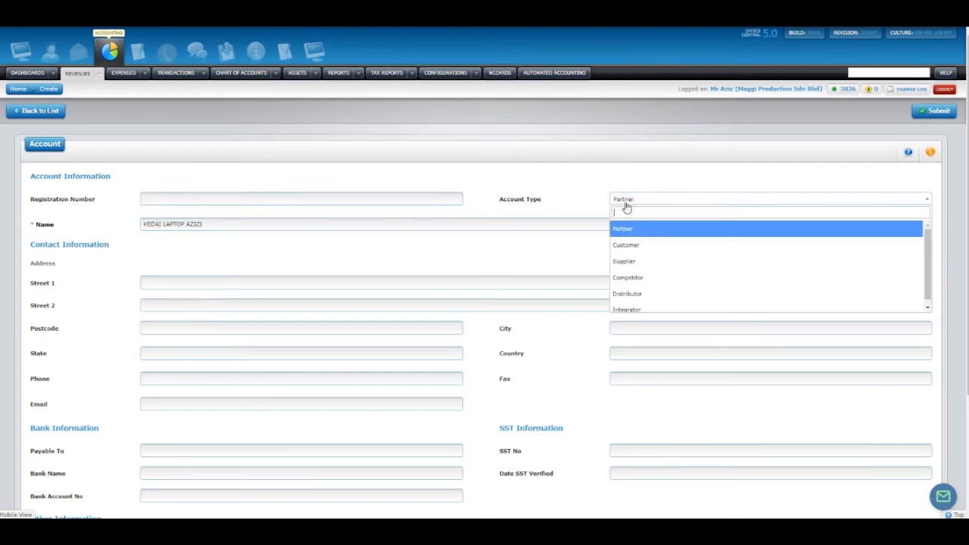
left_click(625, 245)
Step: Review the contact, bank and SST fields of the new account and assign it to the CAWANGAN BANGI location
scroll(422, 247, "down", 2)
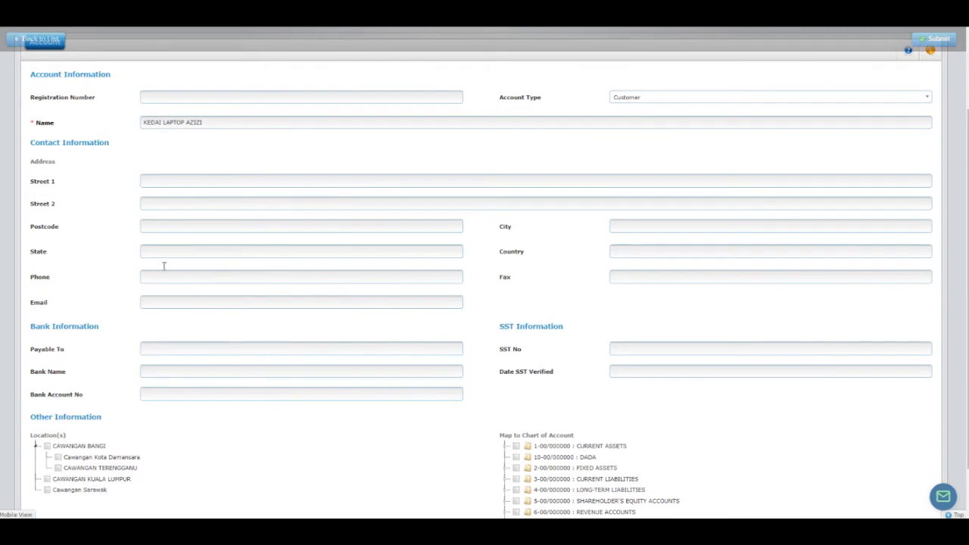
scroll(287, 295, "down", 1)
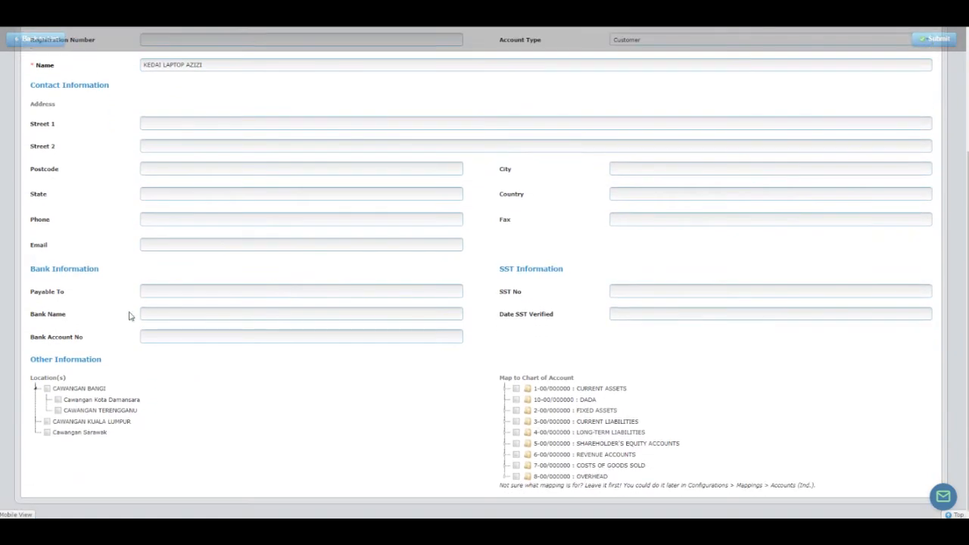
left_click_drag(494, 266, 566, 273)
left_click(419, 268)
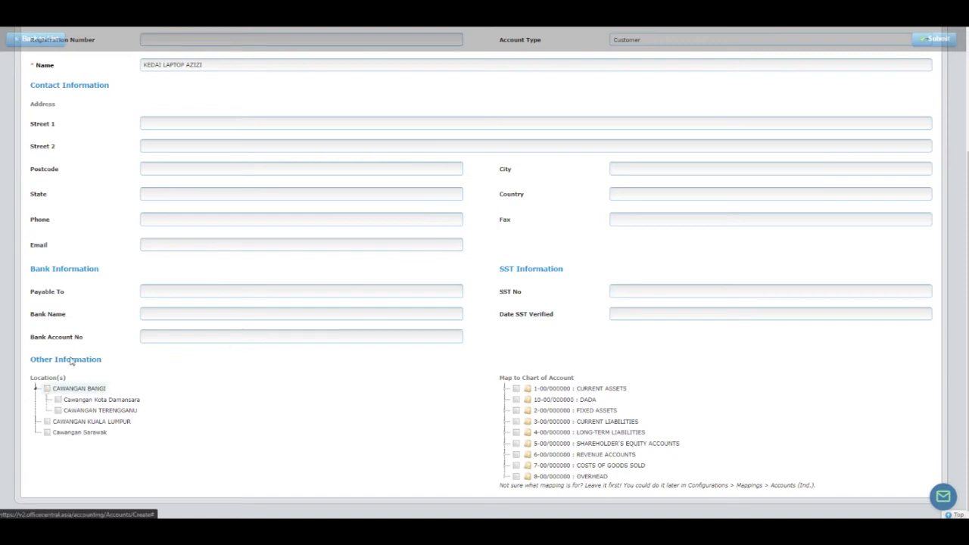
left_click(50, 391)
scroll(119, 283, "down", 3)
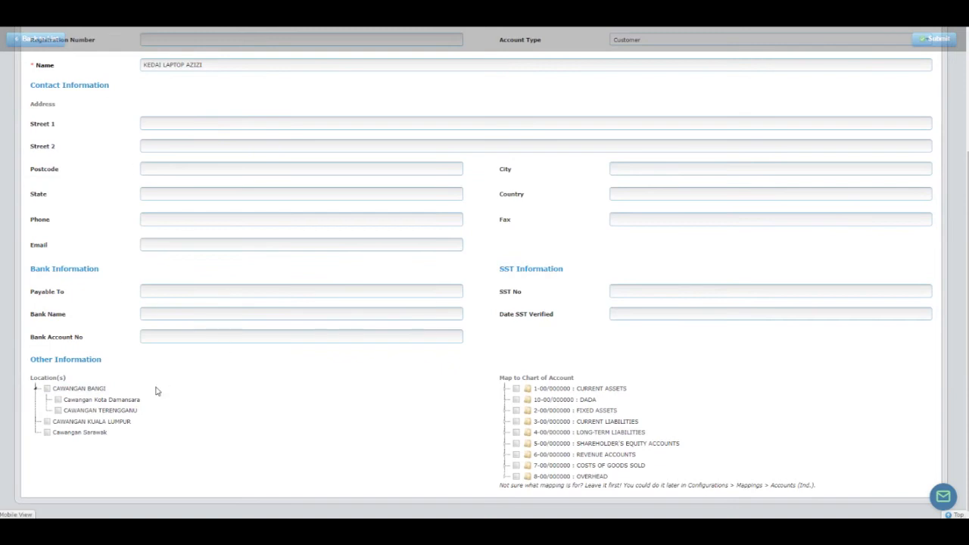
left_click(47, 388)
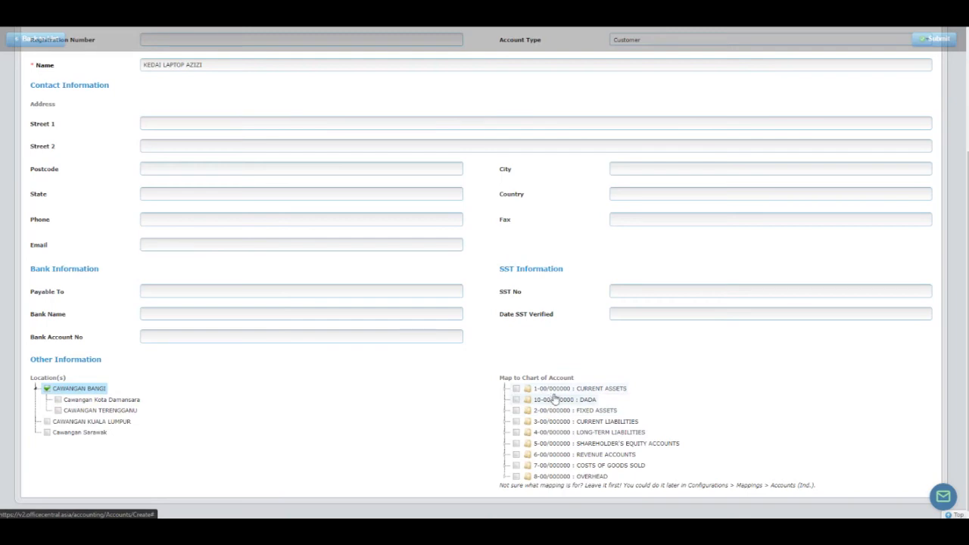
Step: Map the new account to 1-04/000000 : DEBTORS under Current Assets and submit the form
scroll(380, 322, "up", 3)
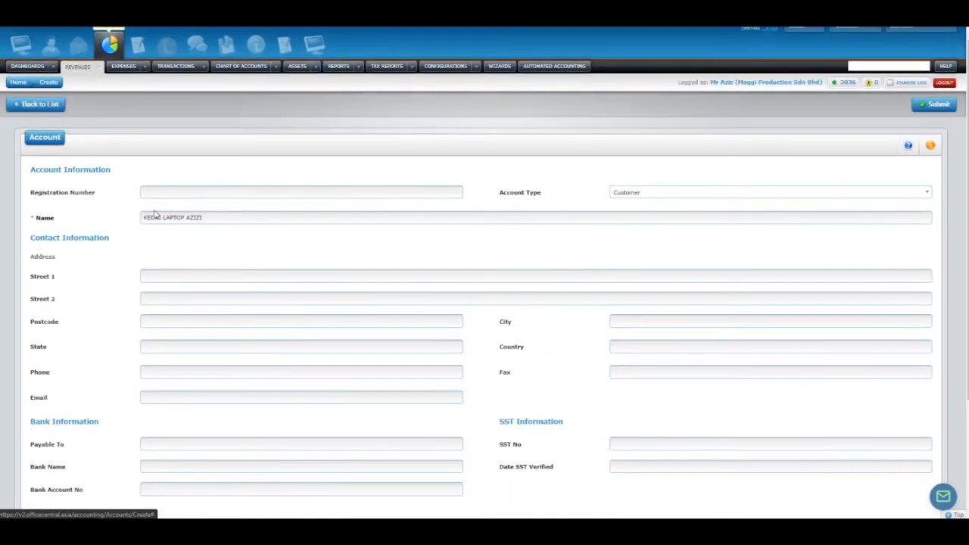
scroll(234, 259, "down", 3)
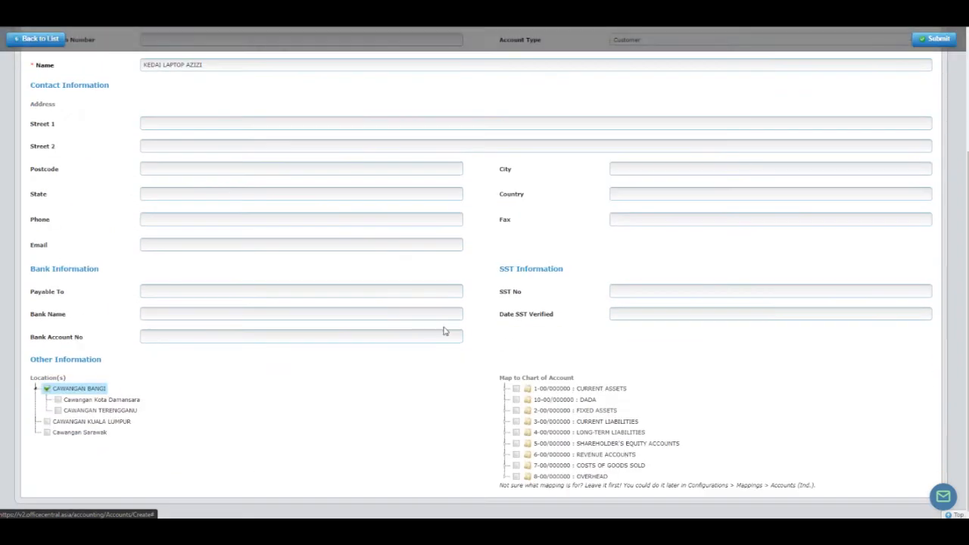
left_click(558, 390)
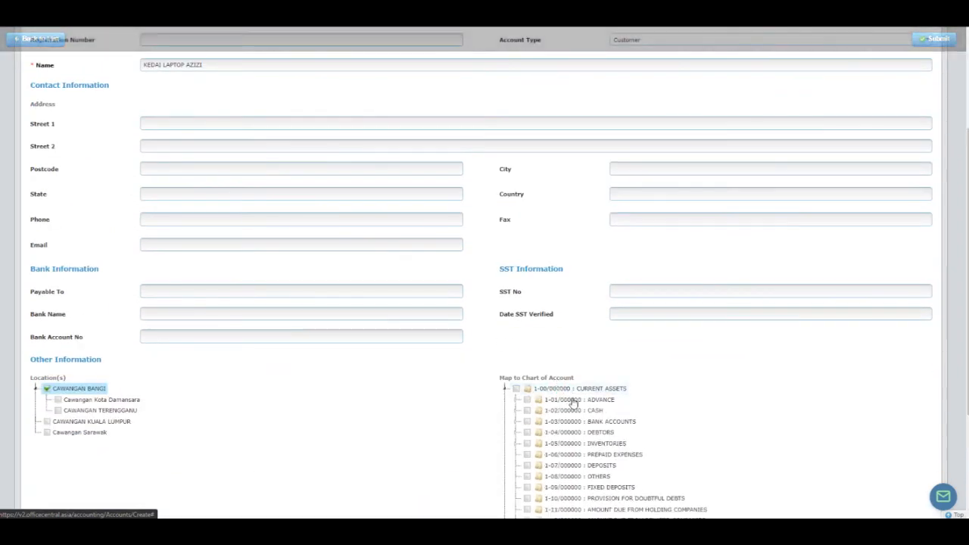
left_click(528, 432)
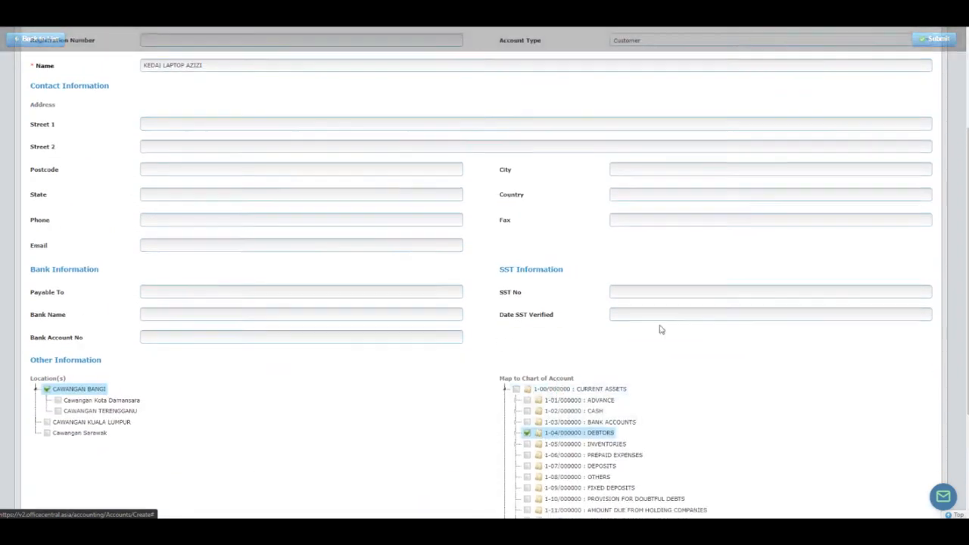
scroll(661, 328, "up", 3)
scroll(535, 216, "down", 4)
scroll(560, 208, "up", 4)
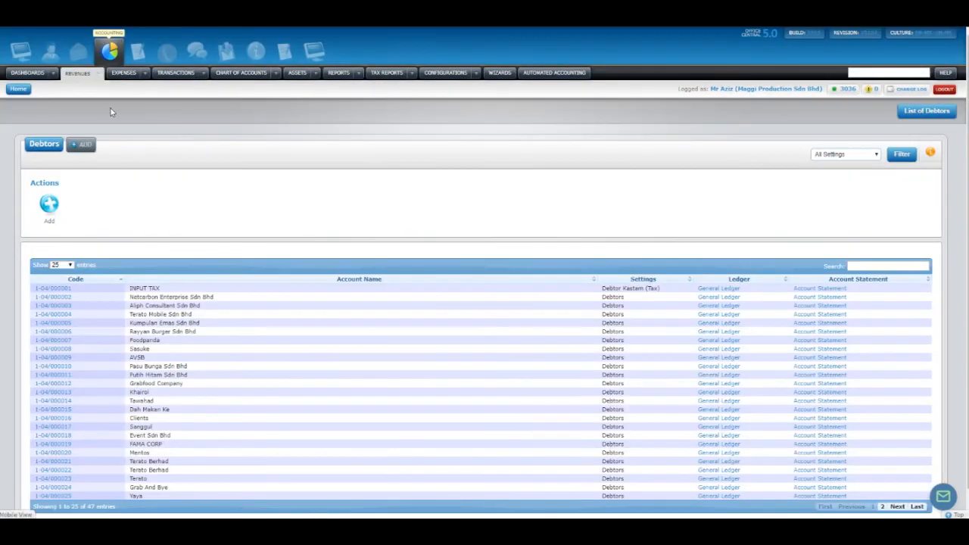
mouse_move(96, 80)
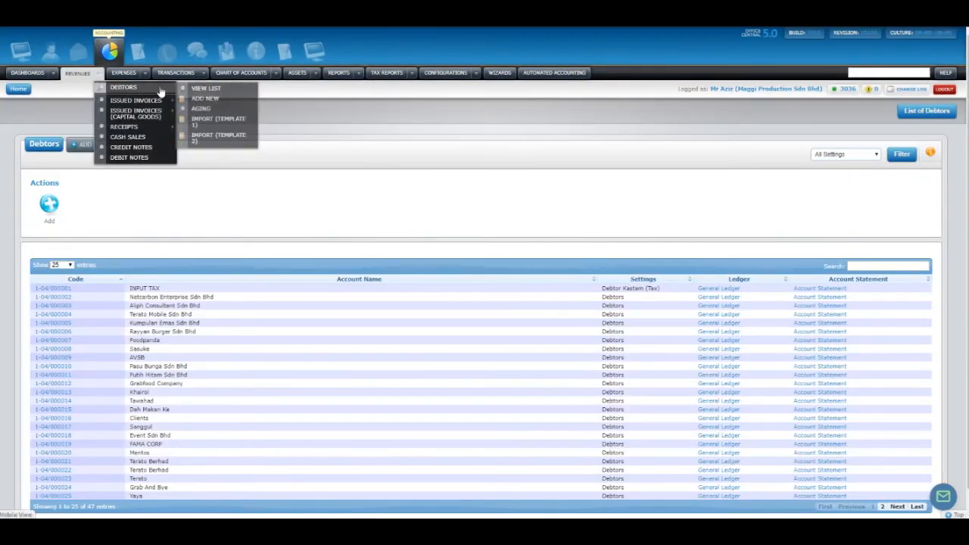
Step: Open the Netcarbon Enterprise Sdn Bhd debtor record and view its account statement and general ledger
scroll(345, 196, "down", 1)
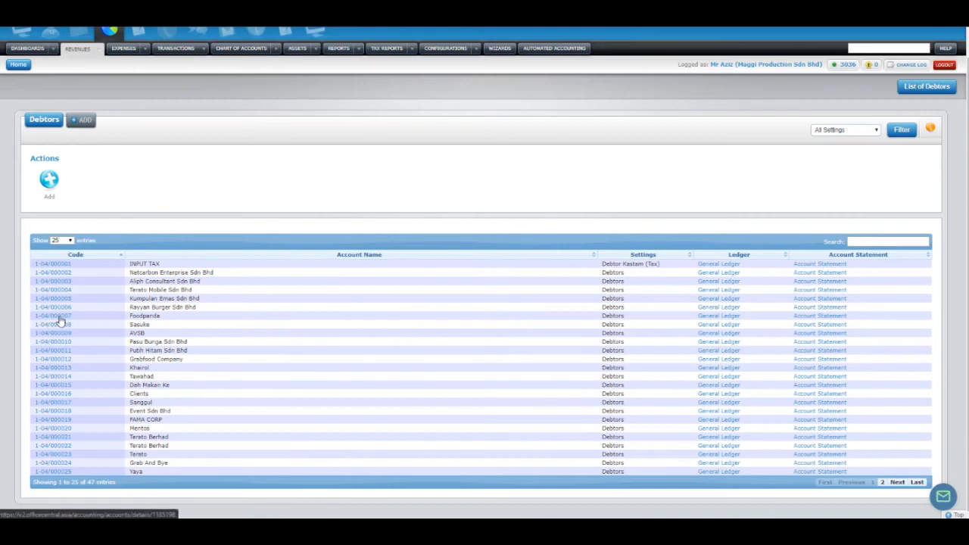
left_click(60, 279)
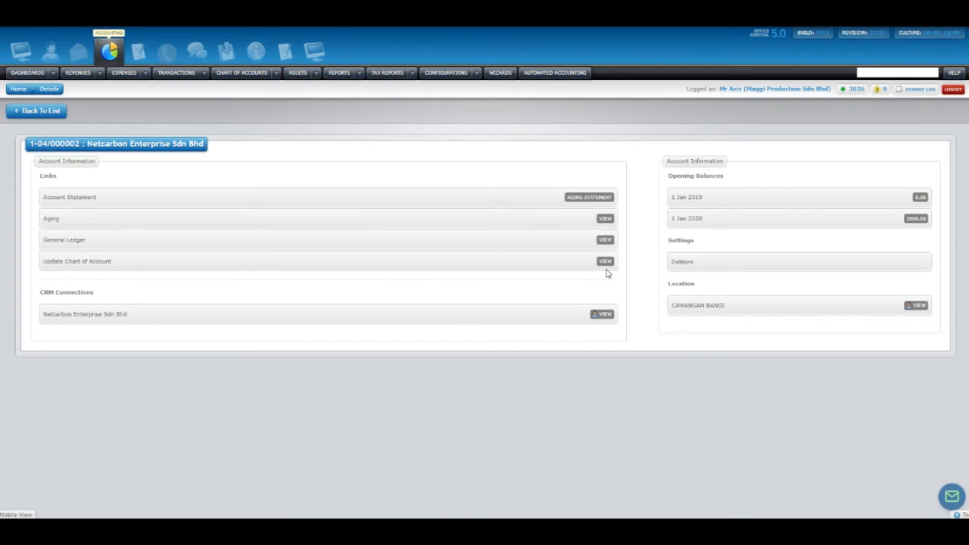
left_click(590, 199)
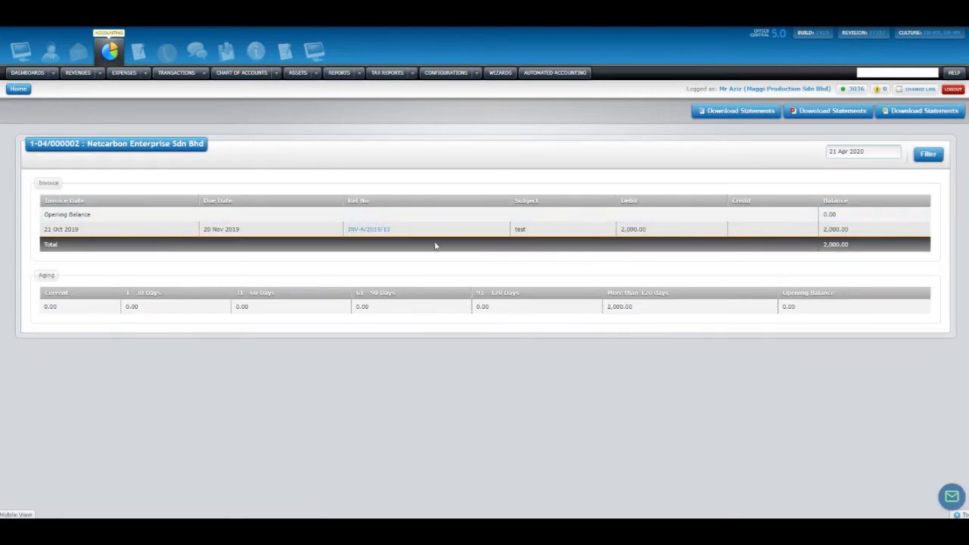
right_click(172, 103)
left_click(183, 109)
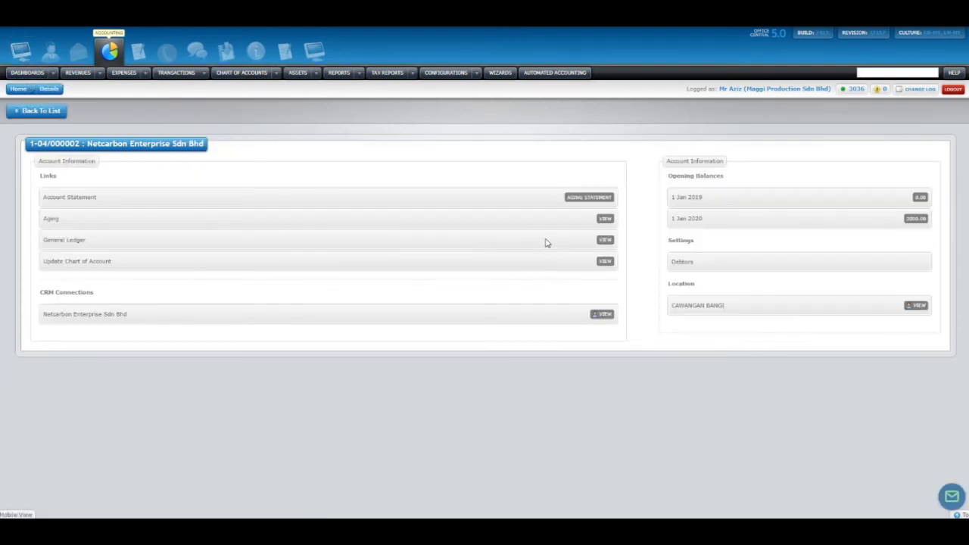
left_click(606, 241)
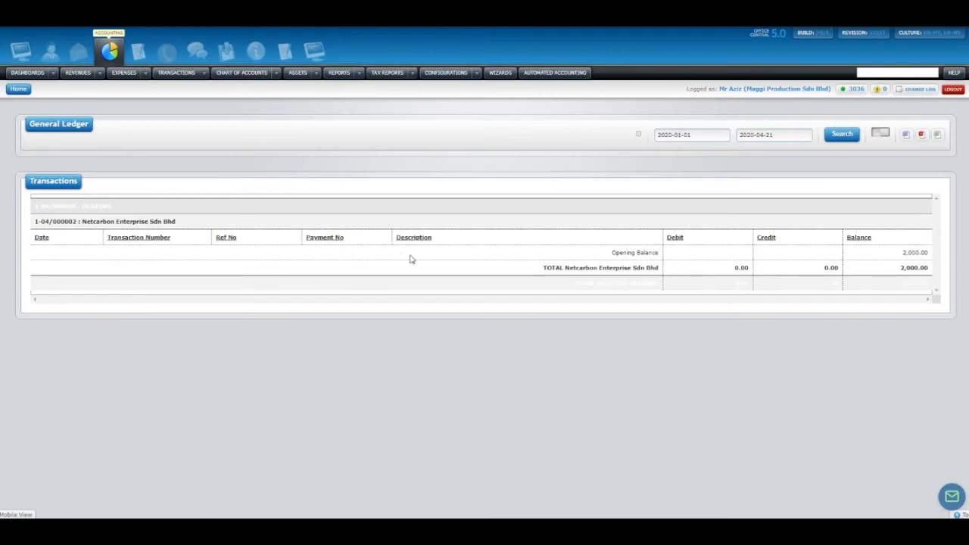
Step: Start a new issued invoice under the revenues and select KEDAI LAPTOP AZIZI as its customer
left_click(100, 72)
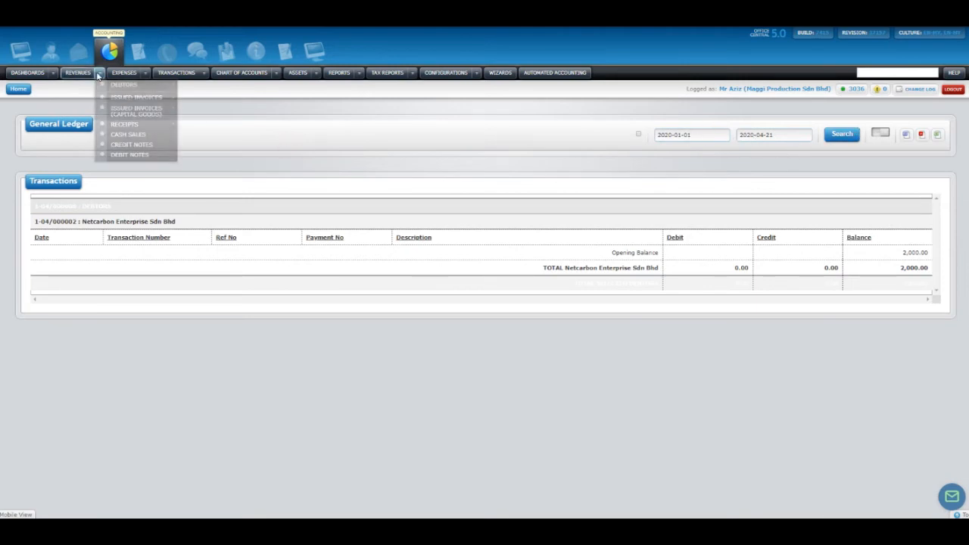
mouse_move(115, 98)
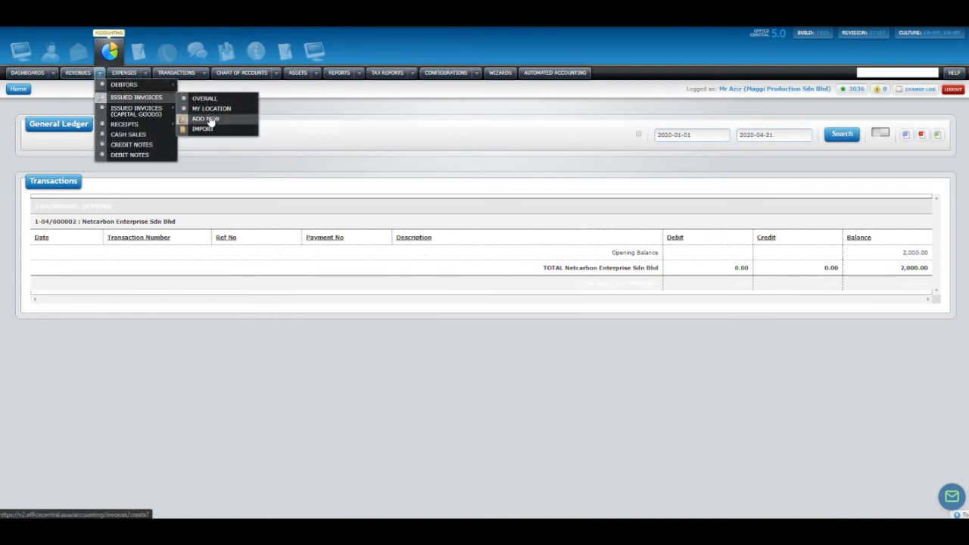
left_click(212, 123)
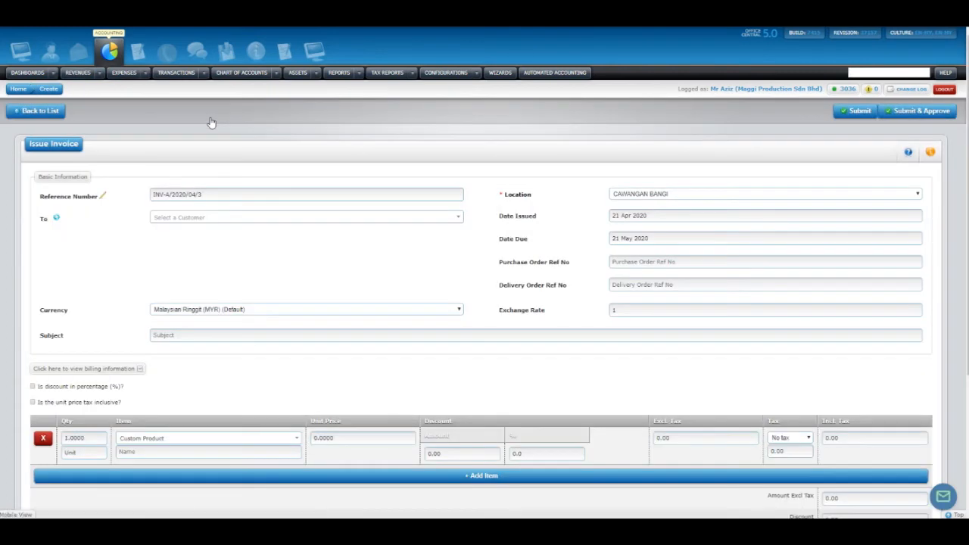
left_click(239, 148)
left_click(192, 221)
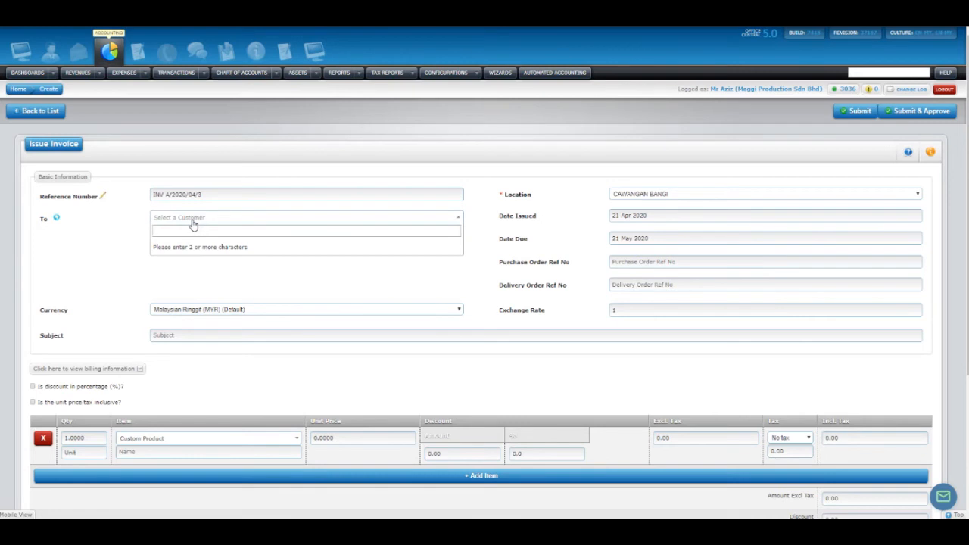
left_click(99, 72)
mouse_move(155, 96)
type("KEDAI LAP")
left_click(209, 247)
Step: Enter JUALAN SISTEM OFFICECENTRAL as the invoice subject
left_click(192, 333)
type("JUALAN")
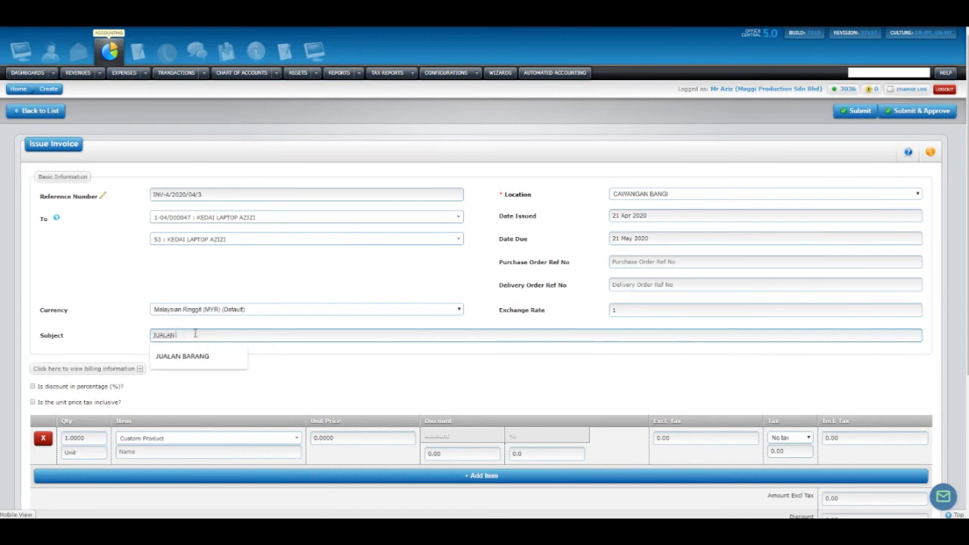
type(" SISTEM OFFICECENTRAL")
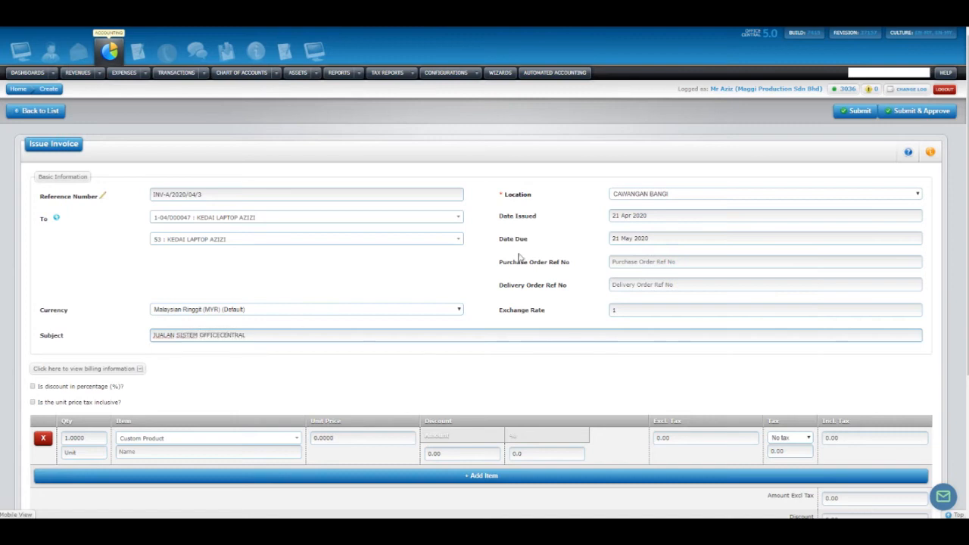
Step: Review the purchase order and delivery order reference fields of the invoice
left_click(473, 263)
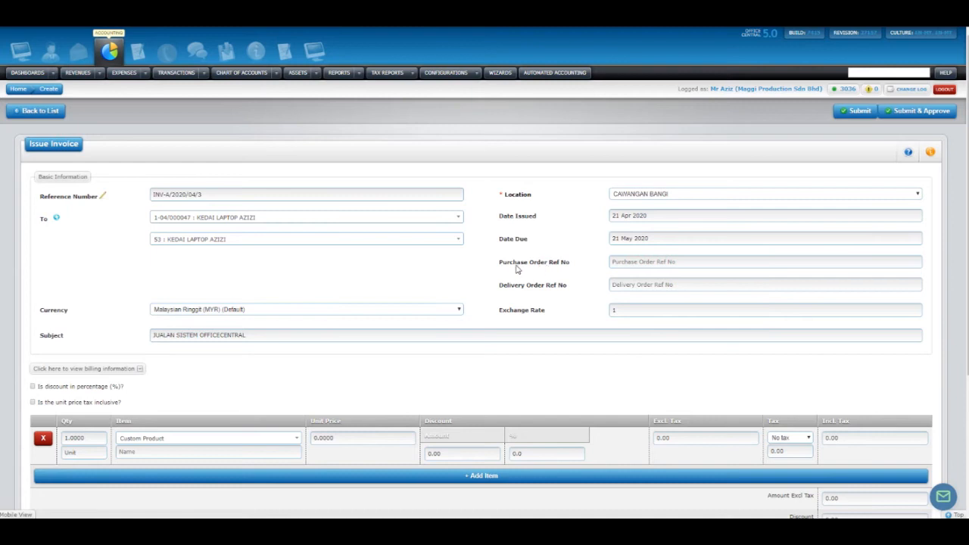
left_click_drag(513, 264, 561, 264)
left_click(521, 269)
left_click_drag(506, 286, 548, 290)
left_click(560, 286)
left_click(556, 288)
Step: Add the item (S011) 1-day Service Maintenance OfficeCentral Technical to the invoice, and submit and approve it
scroll(388, 341, "down", 2)
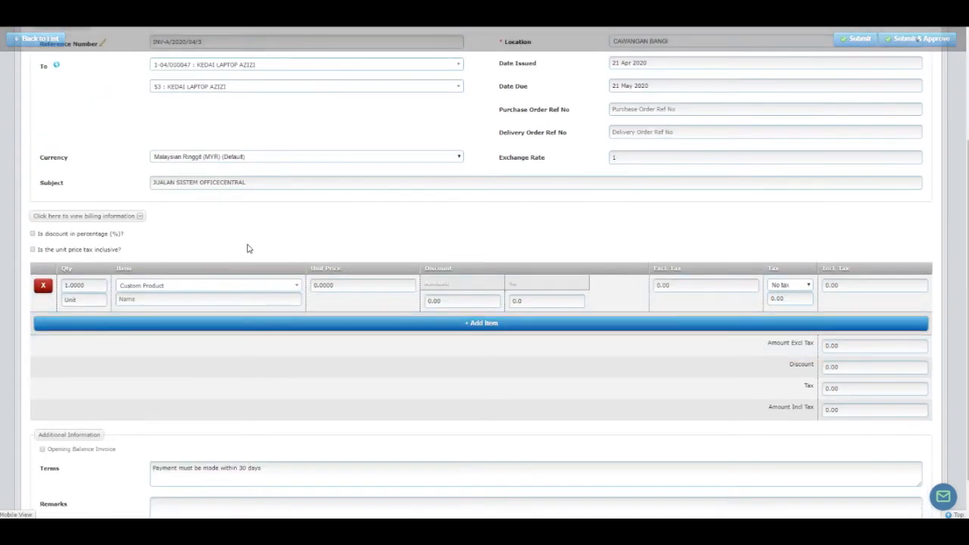
left_click(164, 290)
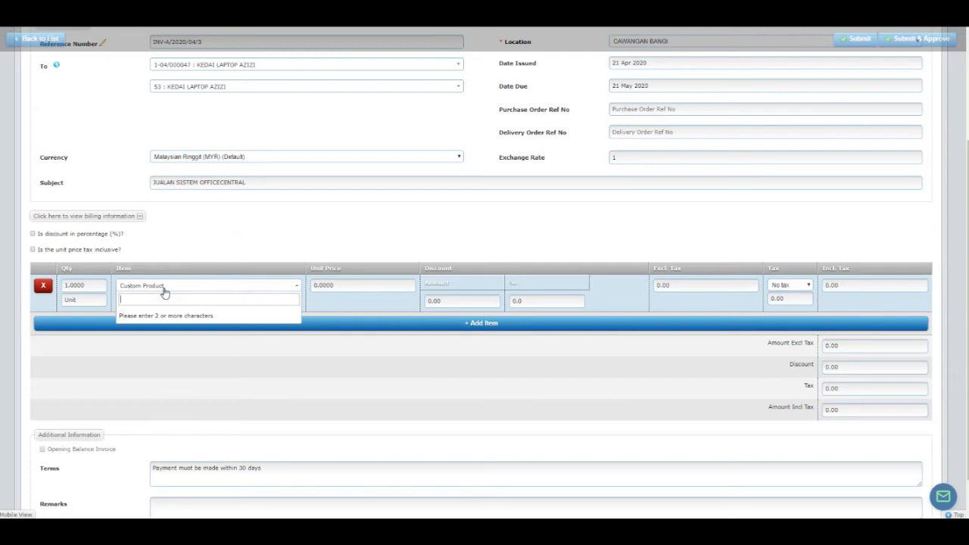
type("OFFICE")
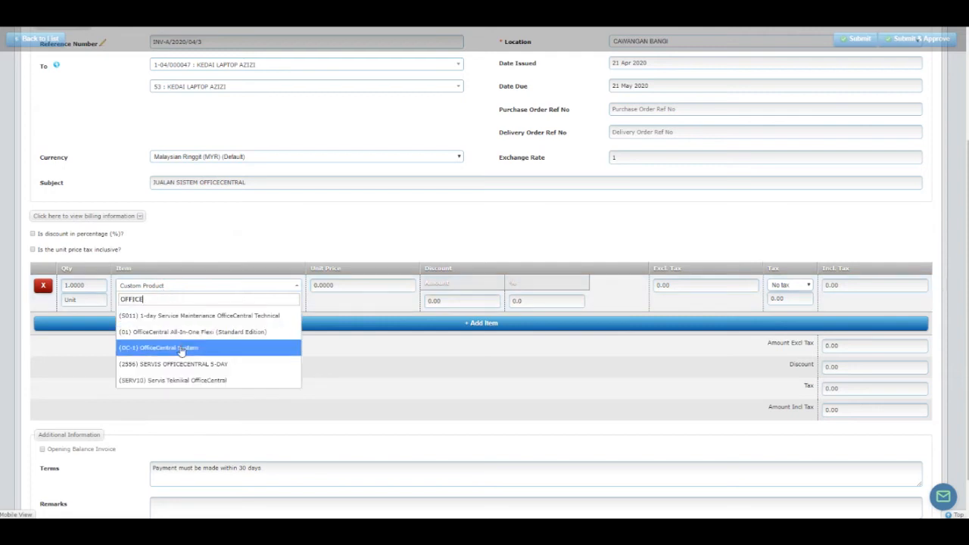
left_click(186, 315)
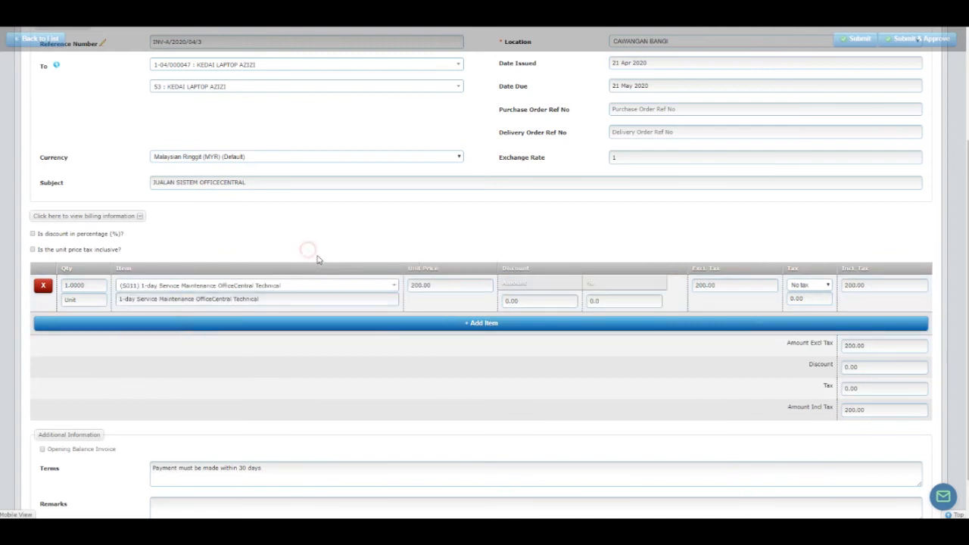
scroll(312, 249, "down", 1)
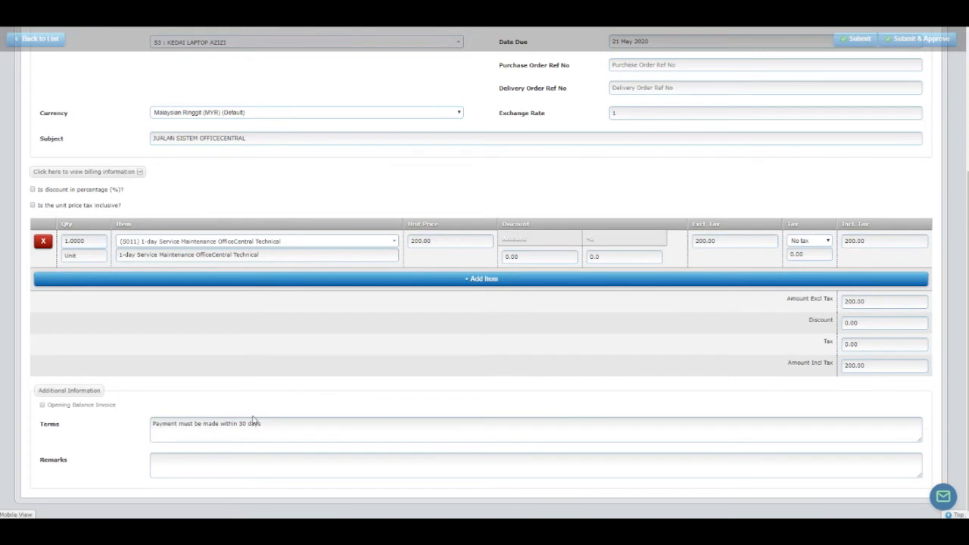
scroll(348, 350, "up", 5)
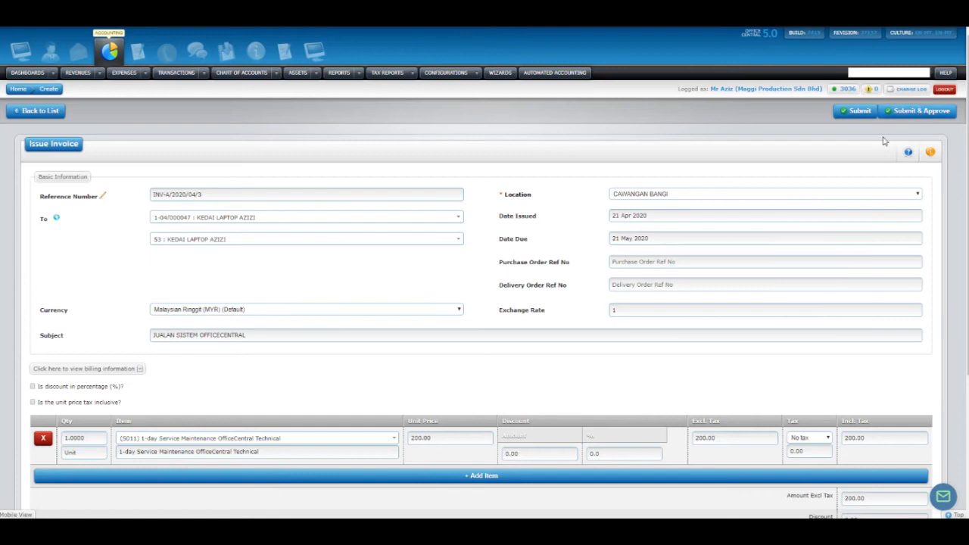
left_click(914, 114)
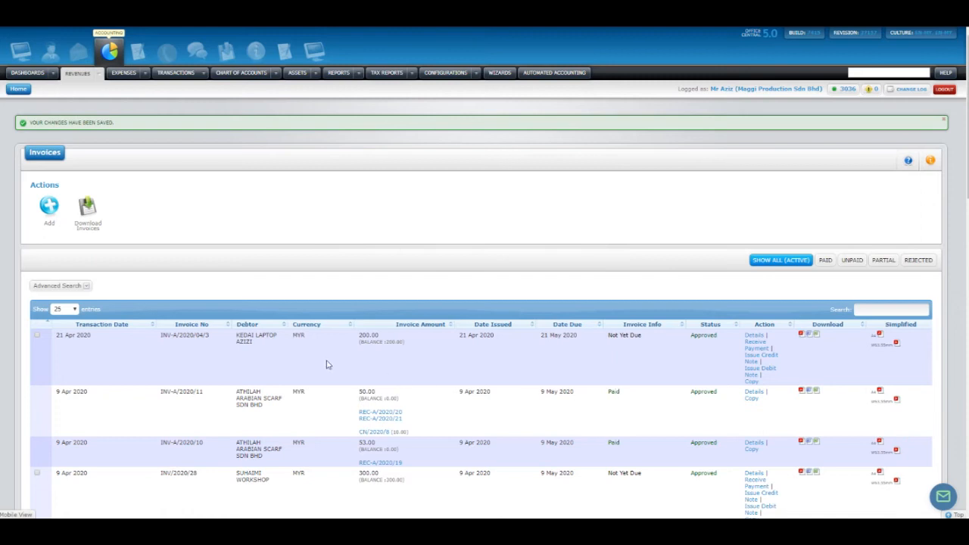
Step: Examine the KEDAI LAPTOP AZIZI invoice entry and its available actions in the invoice list
left_click_drag(166, 333, 426, 352)
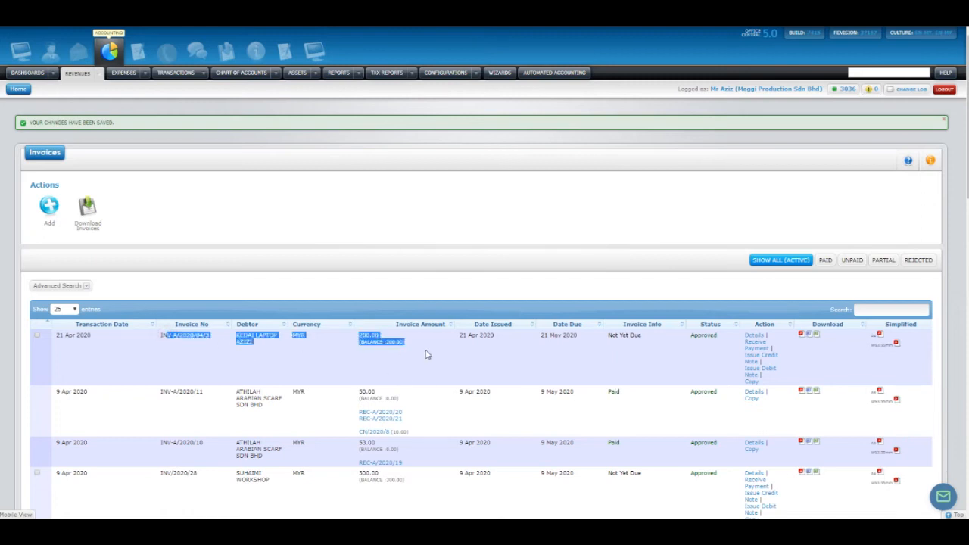
left_click(424, 350)
scroll(575, 333, "down", 2)
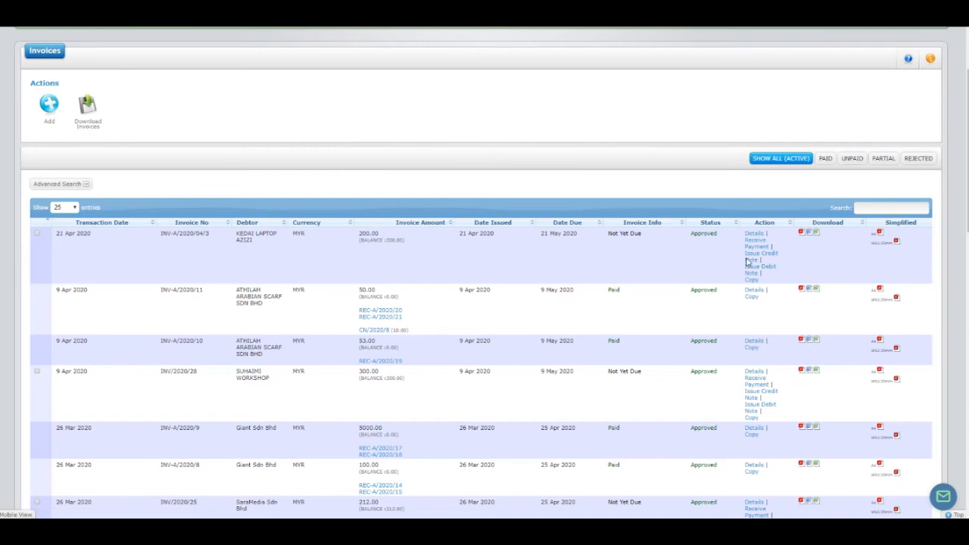
scroll(737, 280, "up", 3)
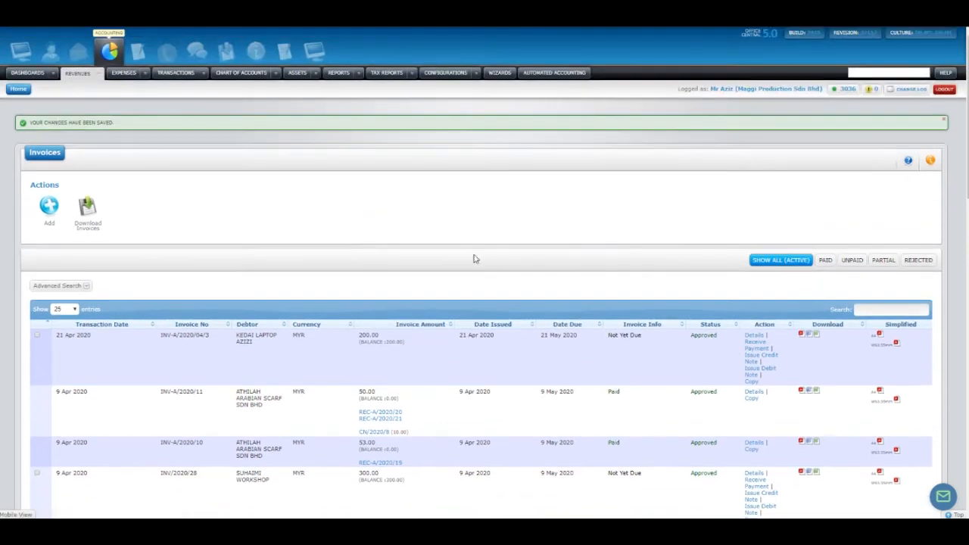
mouse_move(92, 76)
left_click_drag(215, 336, 530, 350)
left_click(530, 351)
Step: Start receiving payment for the KEDAI LAPTOP AZIZI invoice and set the receipt's Received In account to 1-03/000003 : CIMB Bank
left_click(754, 348)
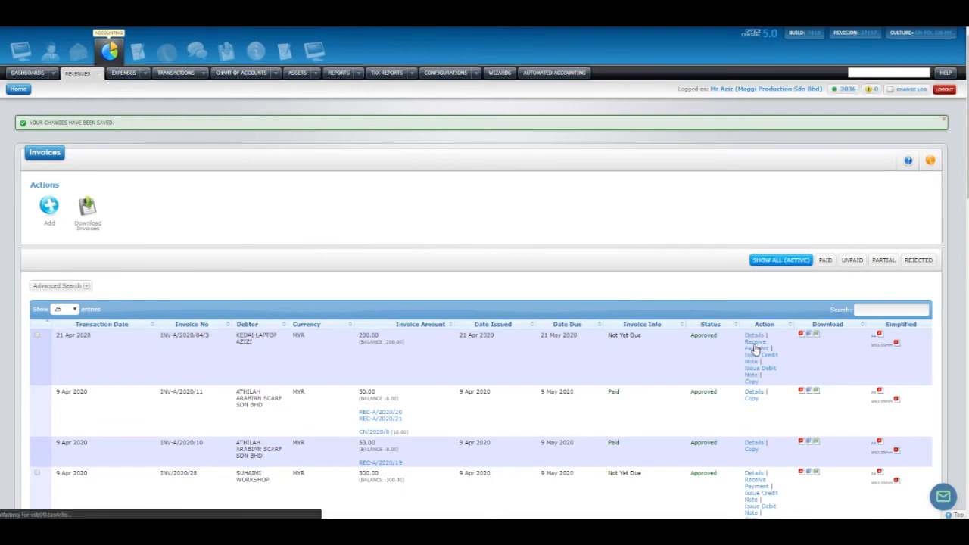
scroll(422, 333, "down", 3)
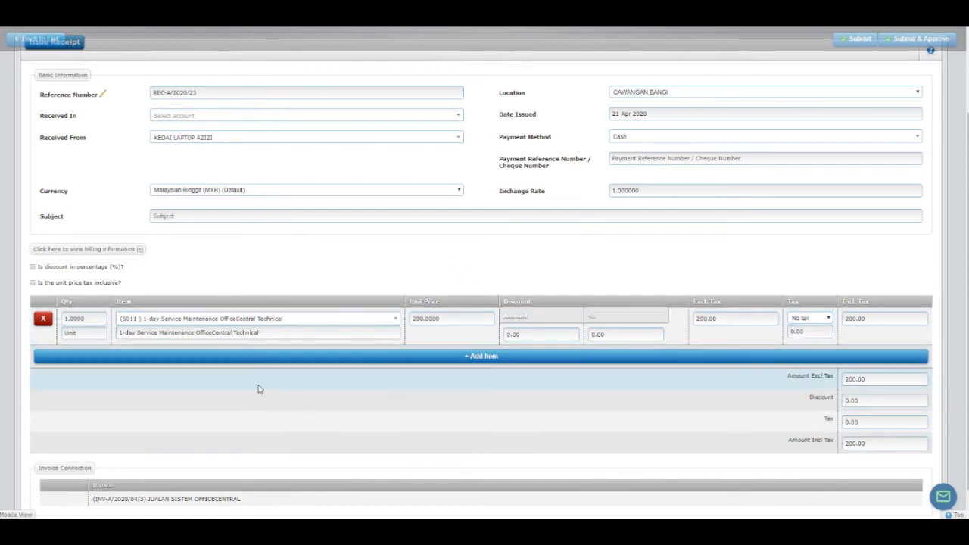
triple_click(530, 119)
left_click(268, 172)
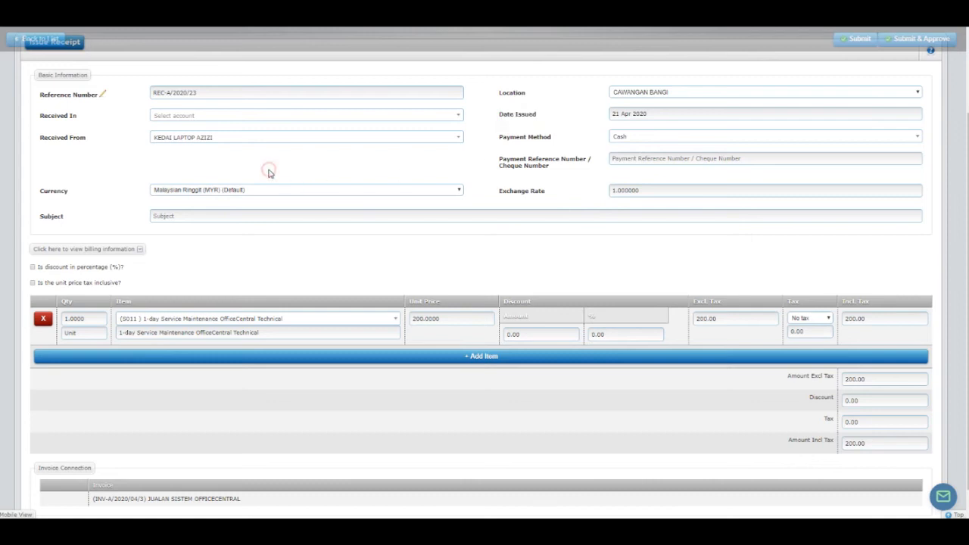
left_click(186, 175)
left_click(179, 118)
left_click(180, 118)
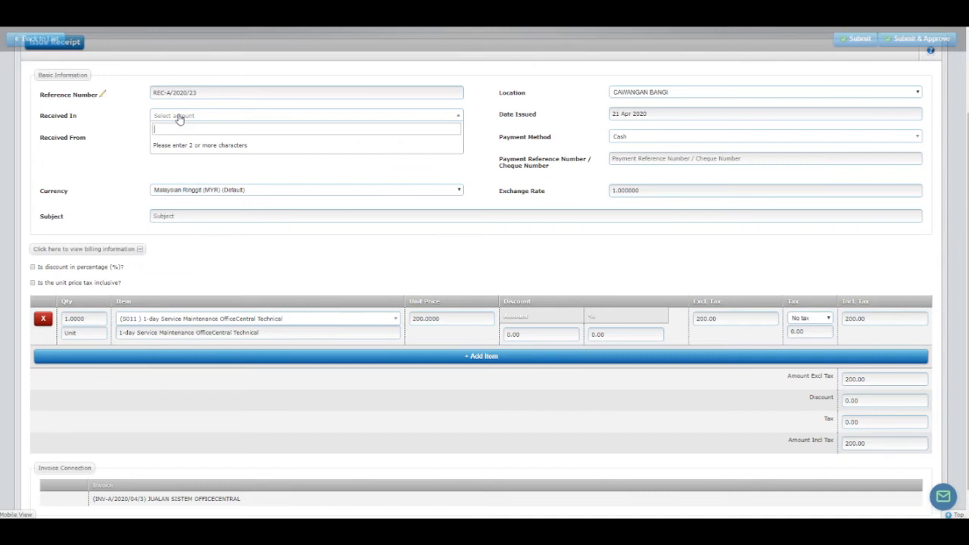
type("IMB")
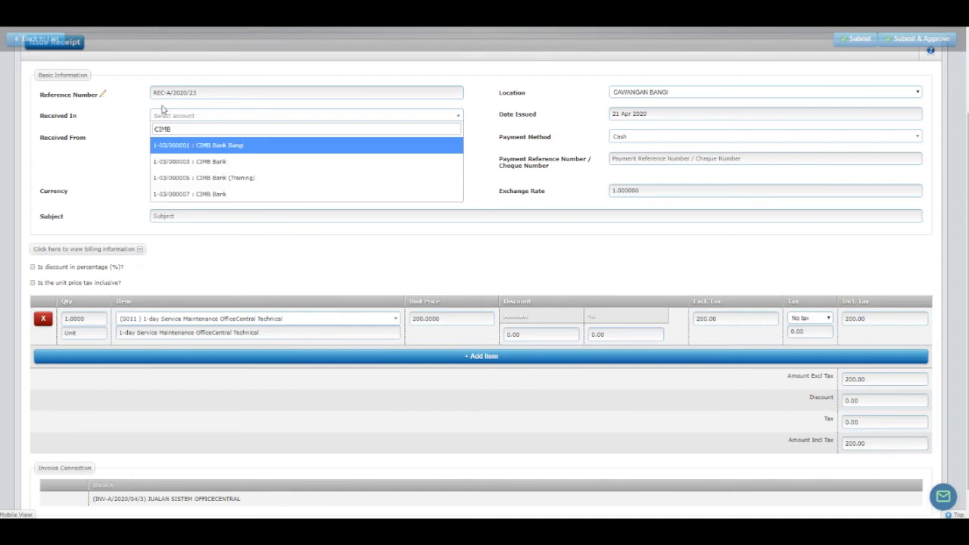
left_click(199, 163)
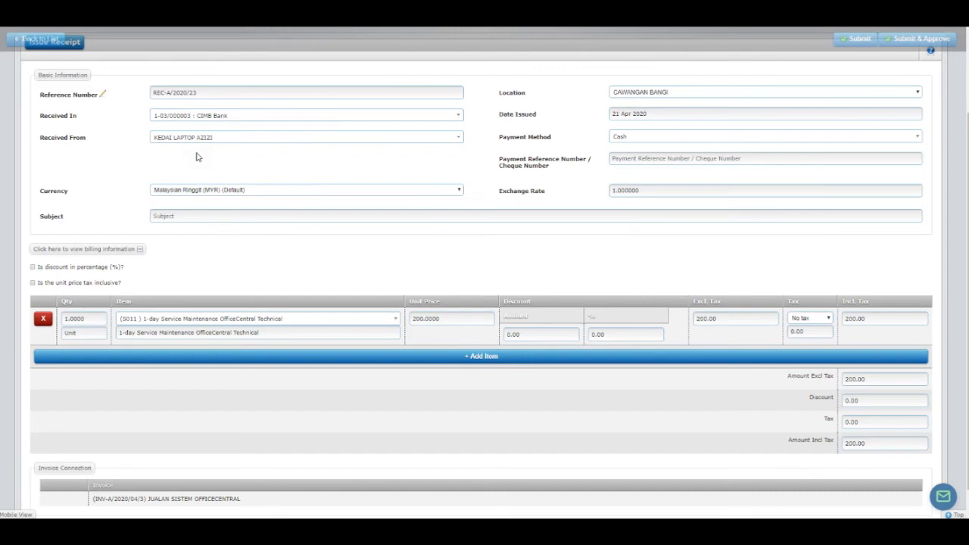
Step: Switch the receipt's Received In account to CASH and back to 1-03/000003 : CIMB Bank
left_click(199, 118)
type("CAS")
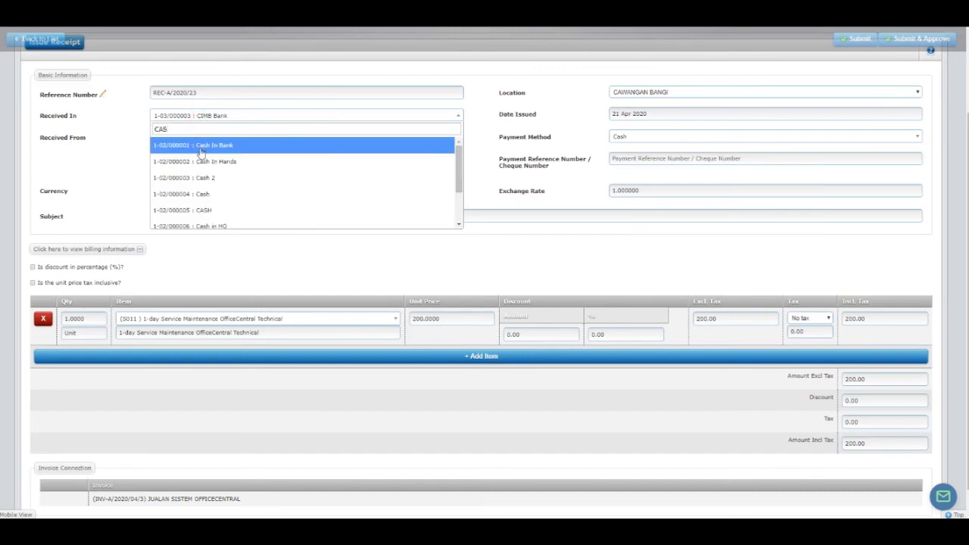
left_click(208, 210)
left_click(201, 119)
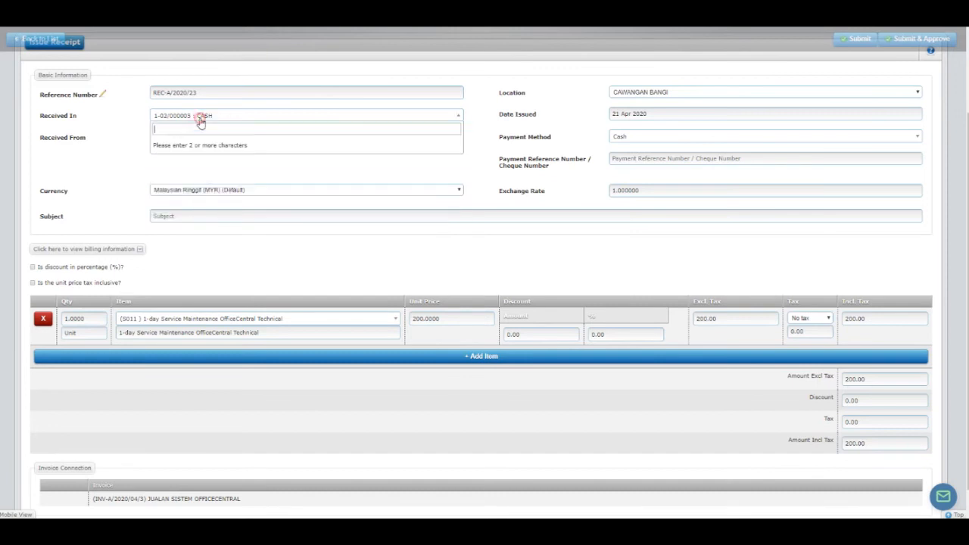
type("Cl")
type("MB")
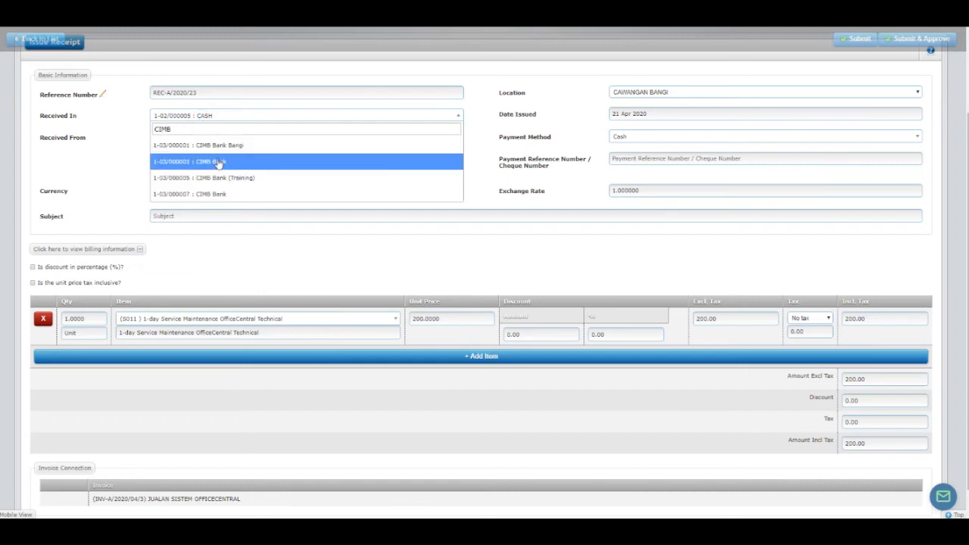
left_click(216, 160)
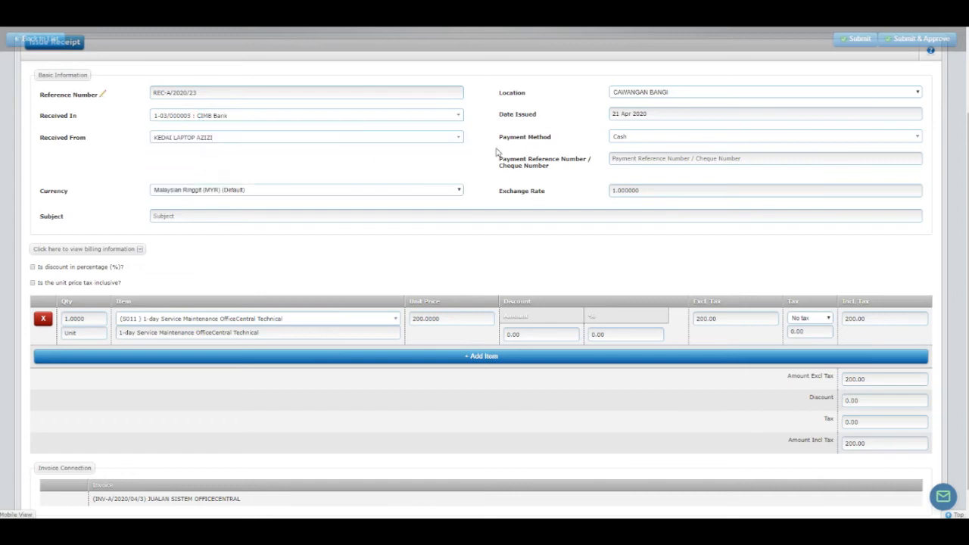
Step: Set the receipt's payment method to ElectronicFundTransfer and enter the payment reference number
left_click(618, 139)
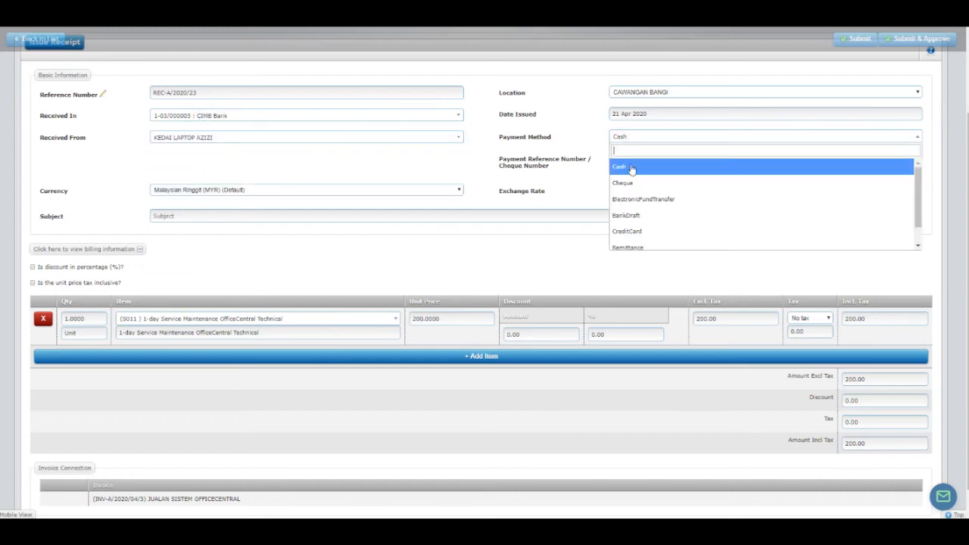
left_click(644, 199)
left_click(646, 161)
type("CIMB767273")
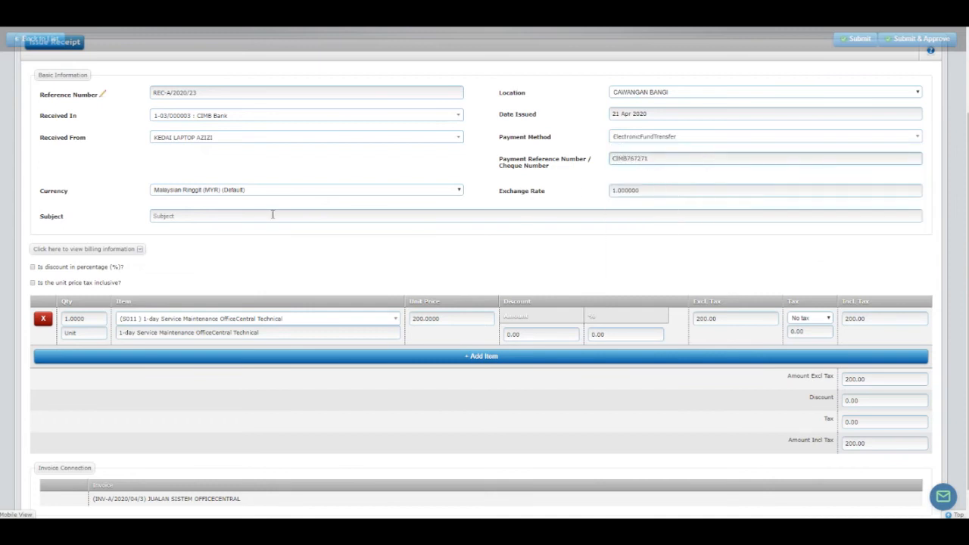
Step: Set the receipt's subject to RESIT JUALAN, then submit and approve the receipt
left_click(261, 215)
type("RESIT ")
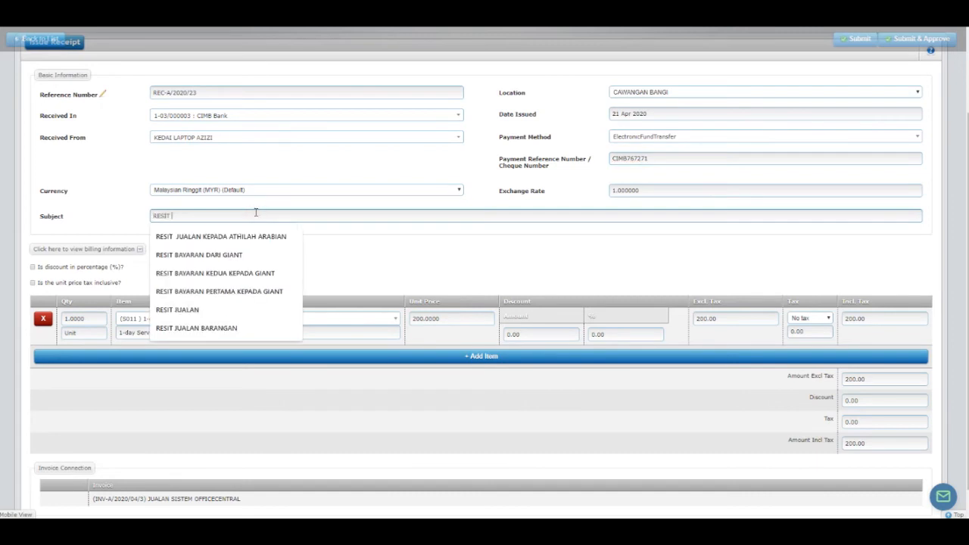
type("JUALAN")
left_click(302, 263)
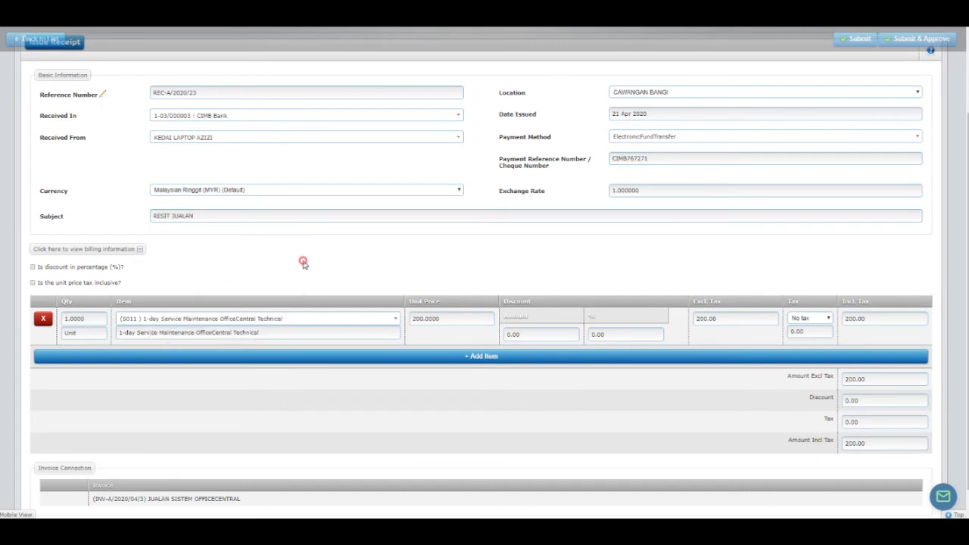
scroll(313, 255, "down", 1)
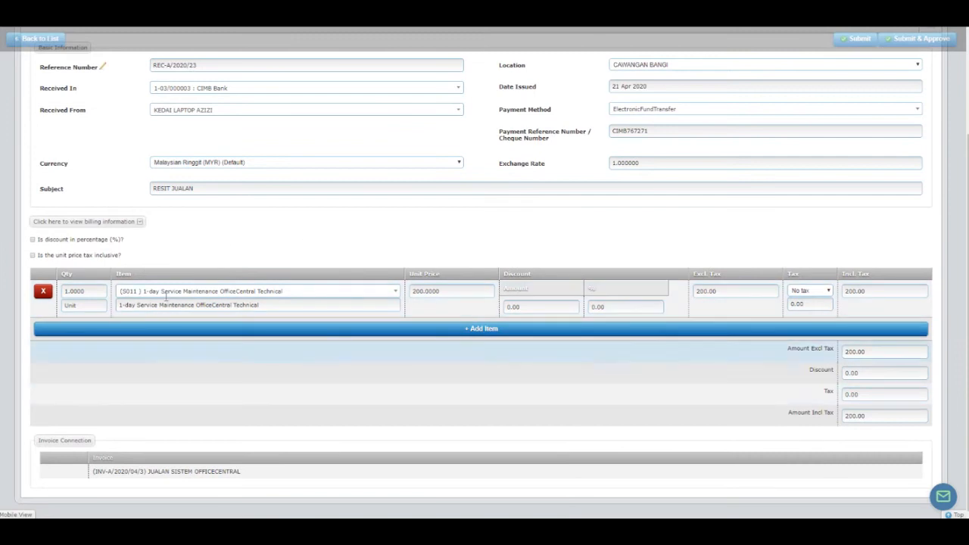
scroll(218, 249, "up", 4)
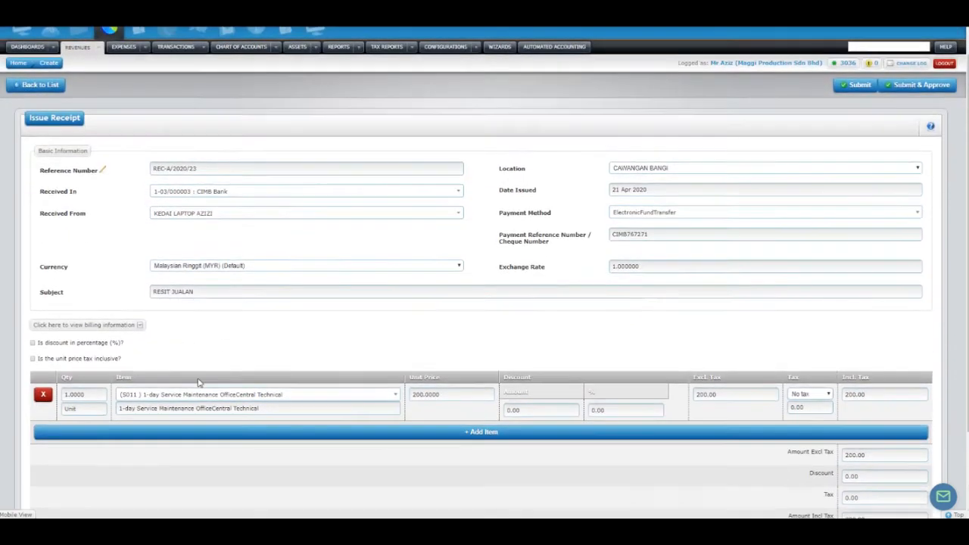
scroll(486, 350, "down", 4)
scroll(562, 255, "up", 5)
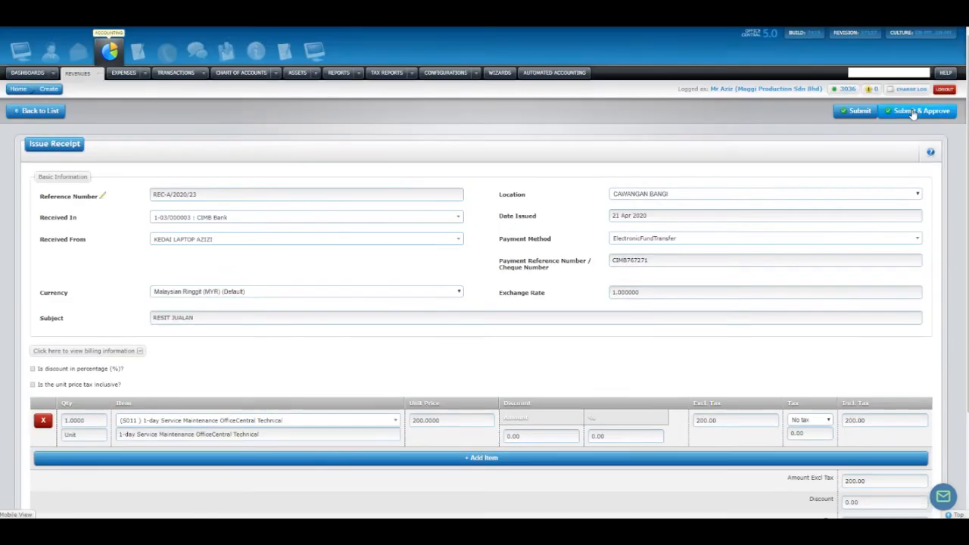
left_click(913, 111)
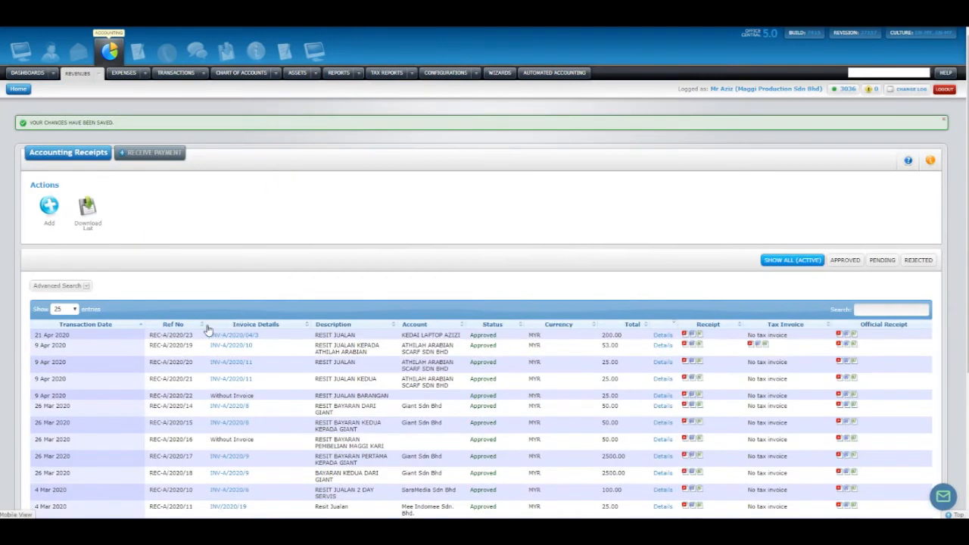
Step: Review the newly issued receipt's entry and check the KEDAI LAPTOP AZIZI invoice's balance in the issued invoices list
left_click_drag(153, 335, 476, 334)
left_click(476, 333)
mouse_move(100, 75)
mouse_move(104, 92)
mouse_move(130, 100)
left_click(212, 108)
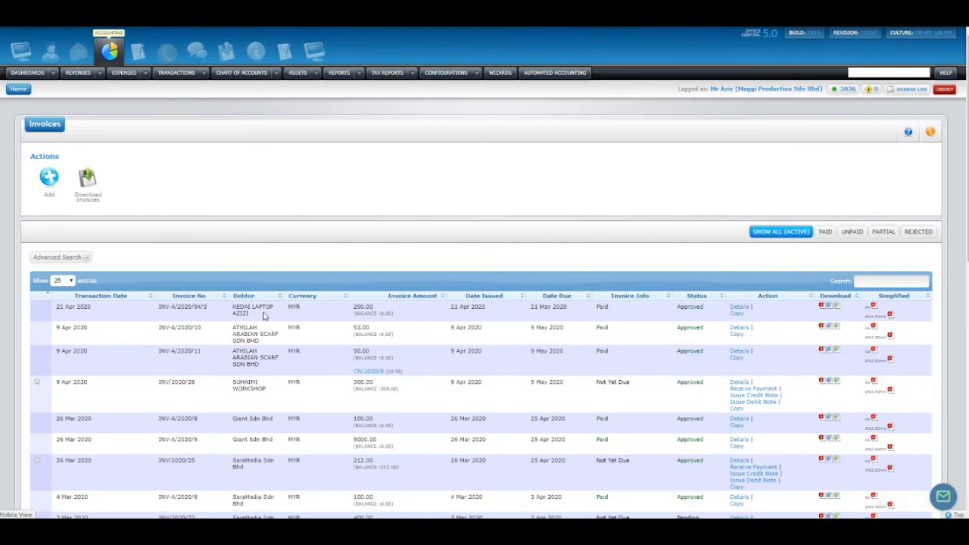
left_click_drag(275, 308, 393, 314)
left_click(410, 315)
left_click(377, 313)
Step: Issue a credit note against the SUHAIMI WORKSHOP invoice and set its subject to BARANG ROSAK (CN)
left_click_drag(357, 389, 392, 389)
left_click(480, 392)
left_click(395, 389)
left_click_drag(540, 387, 547, 388)
left_click(664, 391)
scroll(628, 391, "down", 1)
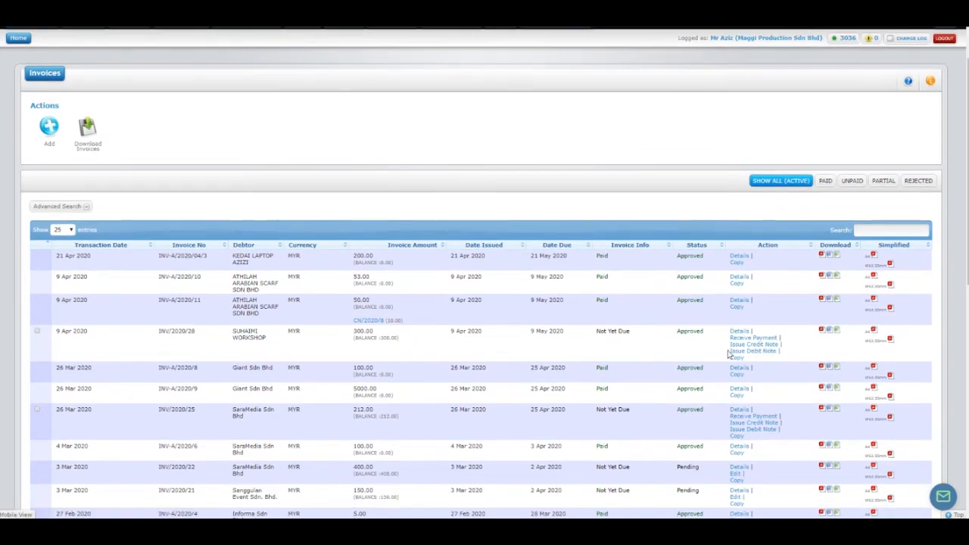
left_click(755, 345)
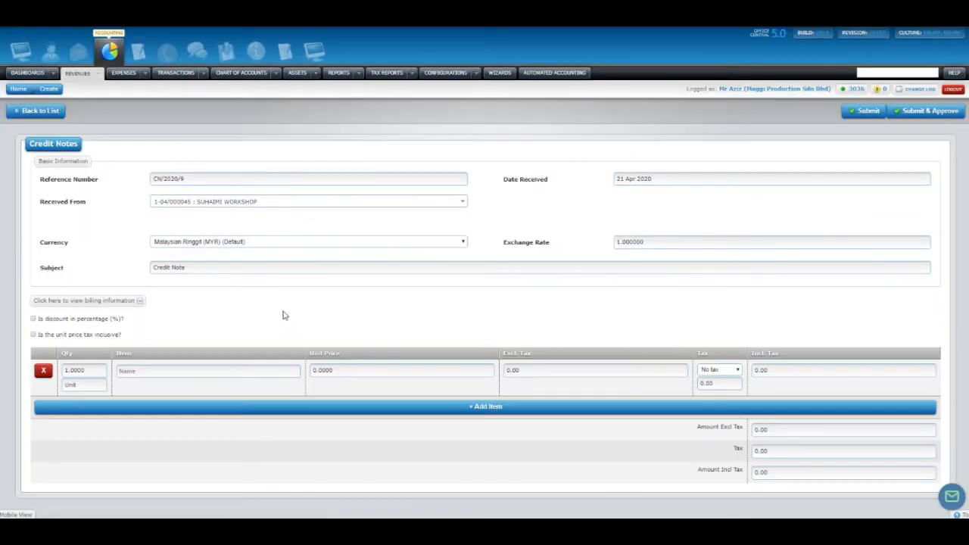
left_click_drag(205, 267, 138, 271)
type("BABANG ROSAK (CN")
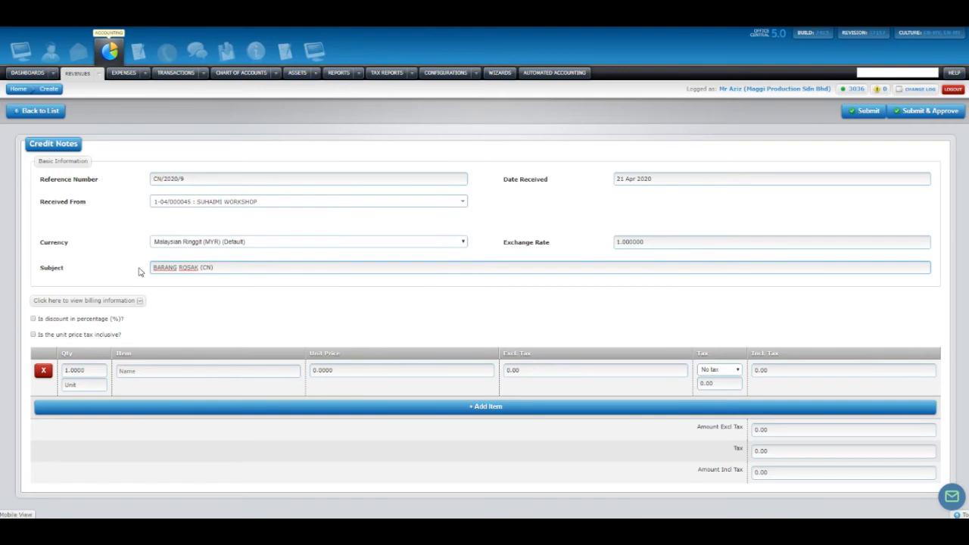
Step: Enter BARANG ROSAK as the credit note item with a unit price of 50, then submit and approve the note
left_click(151, 371)
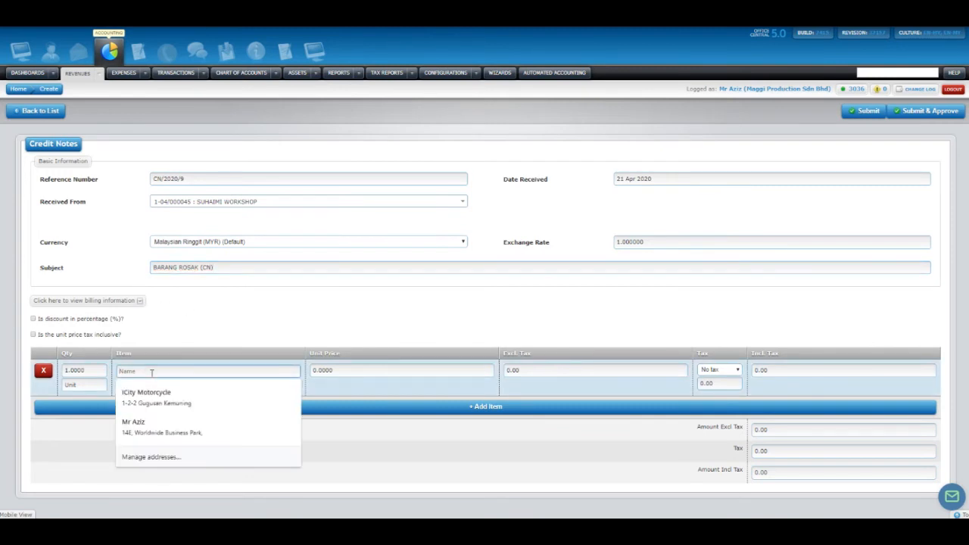
type("BARANG ROSAK")
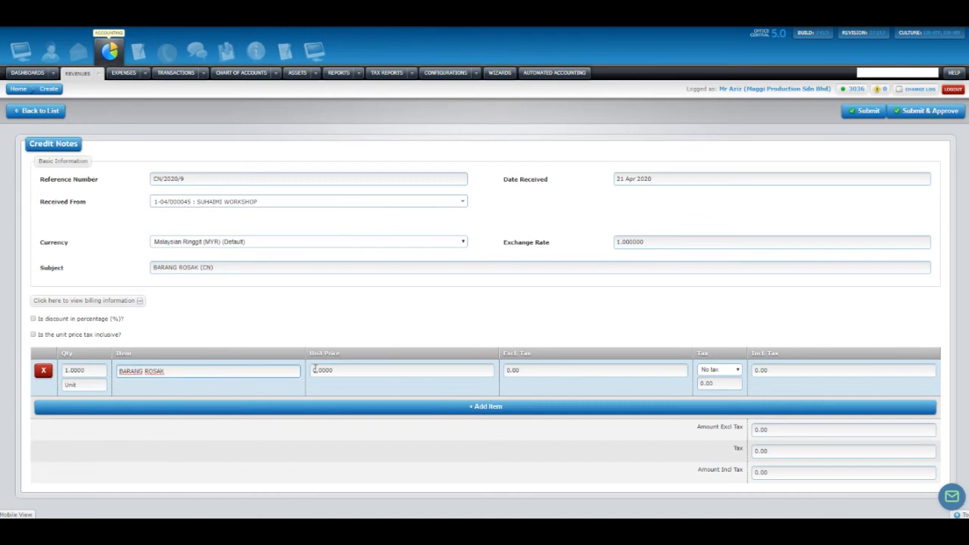
left_click_drag(314, 369, 306, 373)
type("50")
left_click(920, 112)
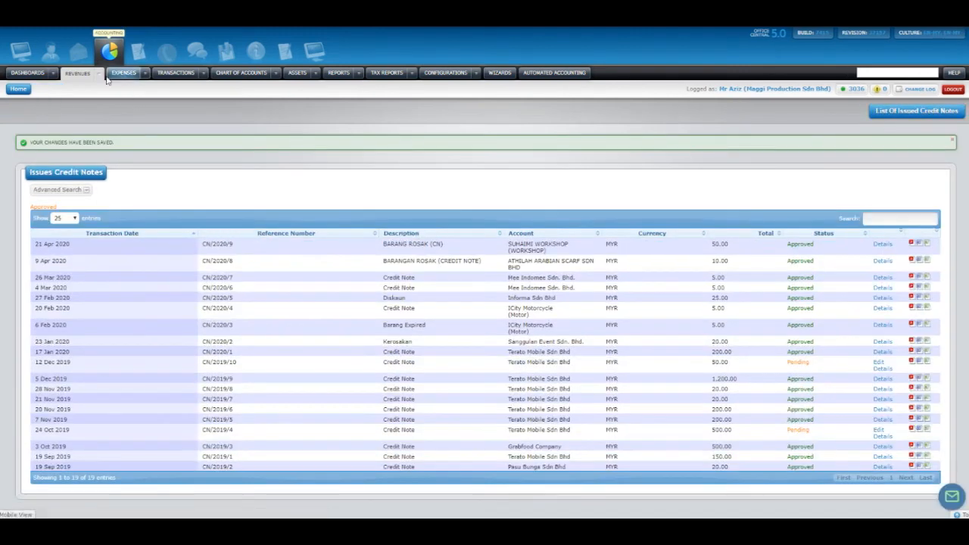
Step: Return to the overall issued invoices list and examine the SUHAIMI WORKSHOP invoice's balance and linked credit note
left_click(101, 76)
mouse_move(151, 104)
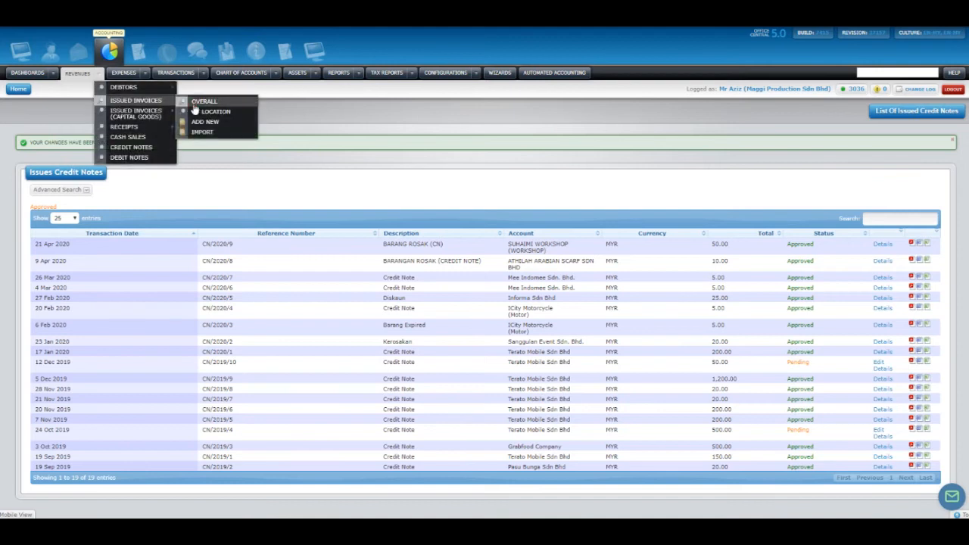
left_click(201, 102)
scroll(335, 196, "down", 3)
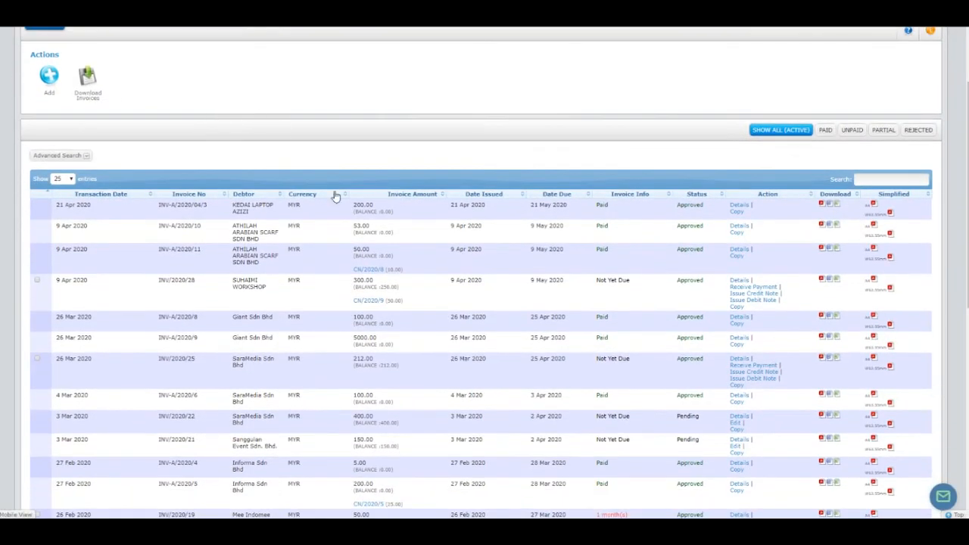
left_click_drag(380, 287, 402, 301)
left_click(400, 288)
left_click(389, 286)
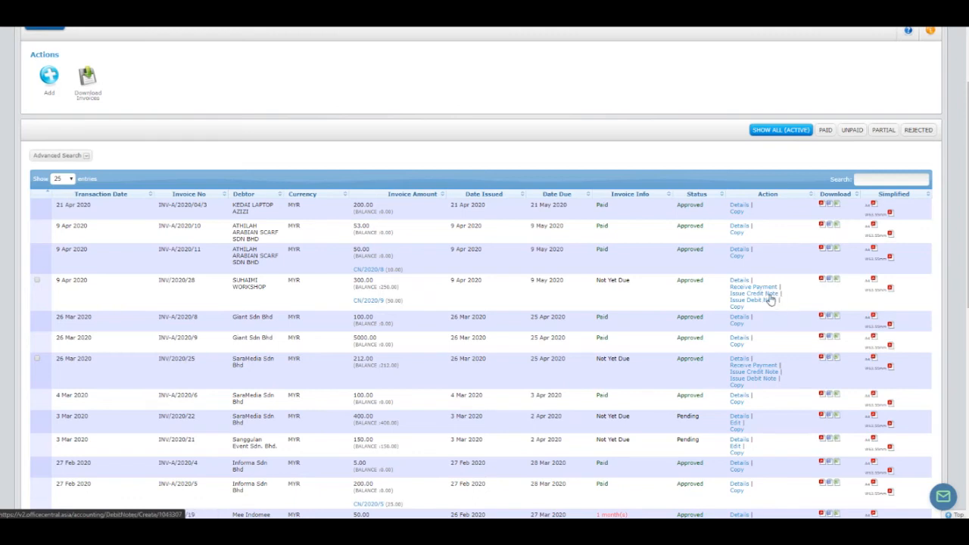
Step: View the KEDAI LAPTOP AZIZI invoice's details, including its connected receipt, transaction entries and approval log
left_click(741, 206)
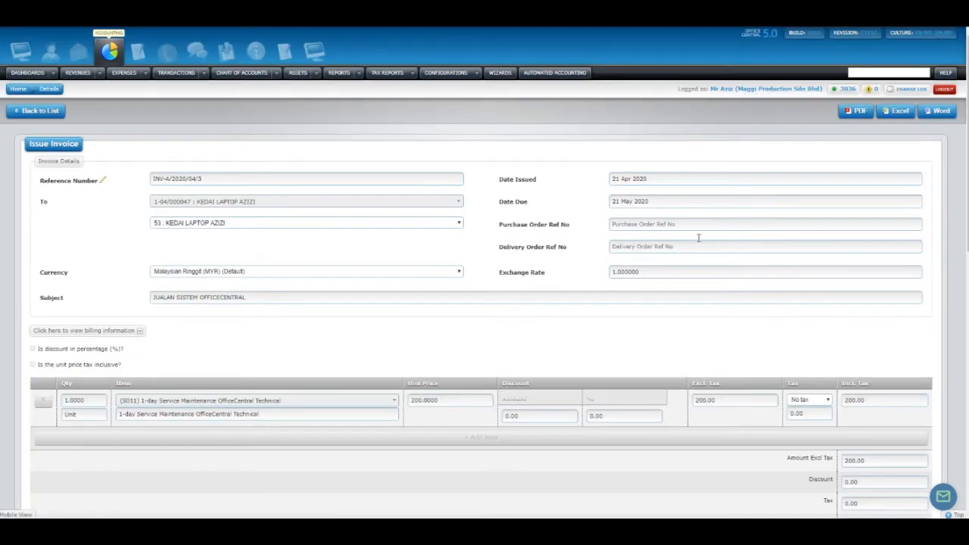
scroll(534, 296, "down", 10)
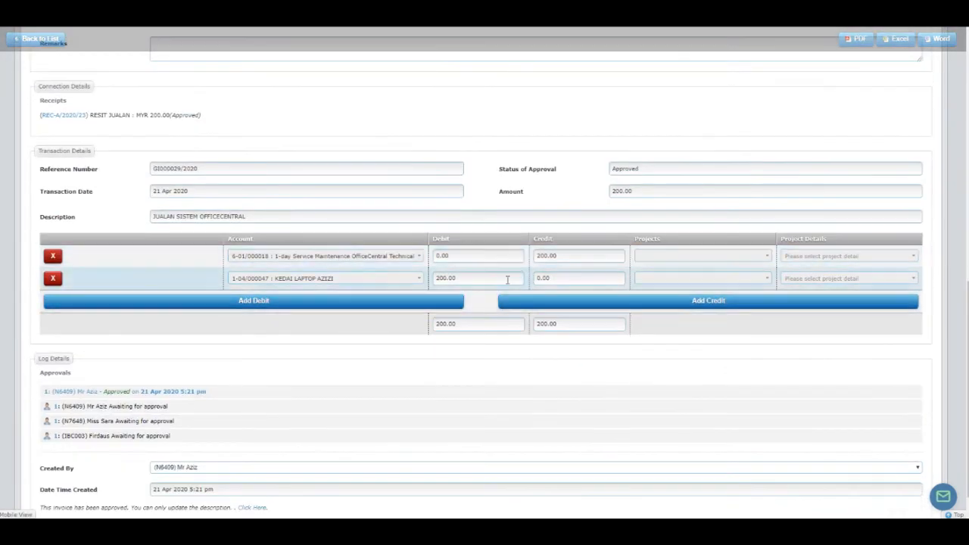
scroll(290, 318, "up", 10)
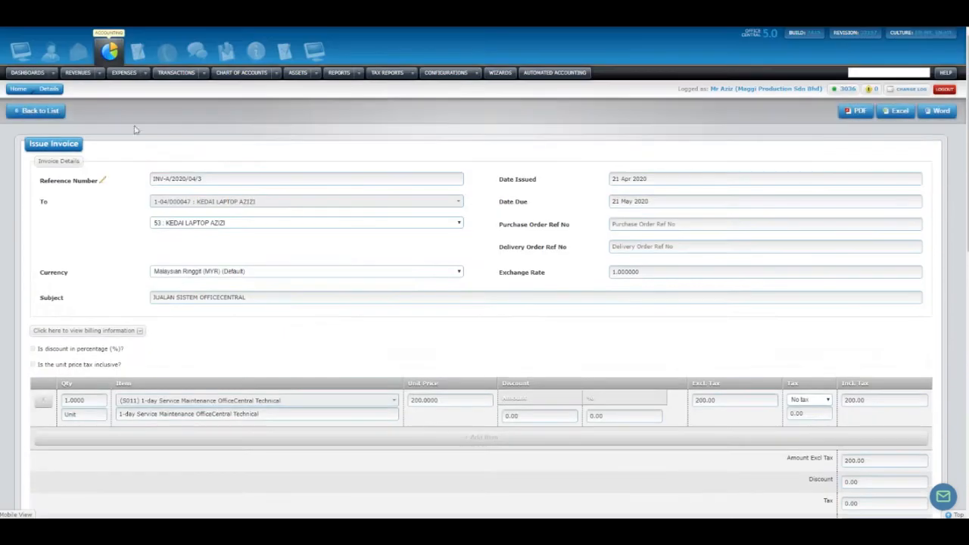
Step: Look over the issued invoice, capital goods invoice and asset options, then return to the overall issued invoices list
left_click(99, 73)
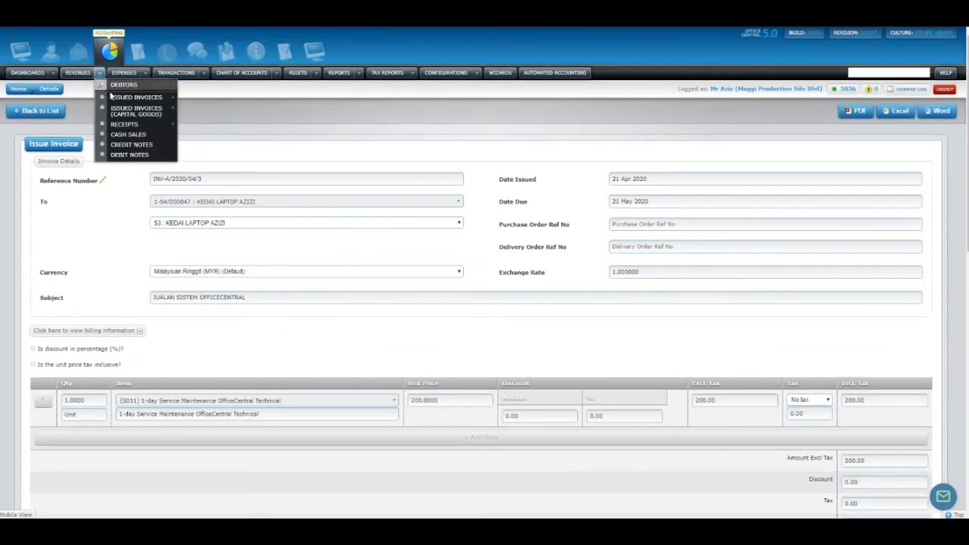
mouse_move(121, 100)
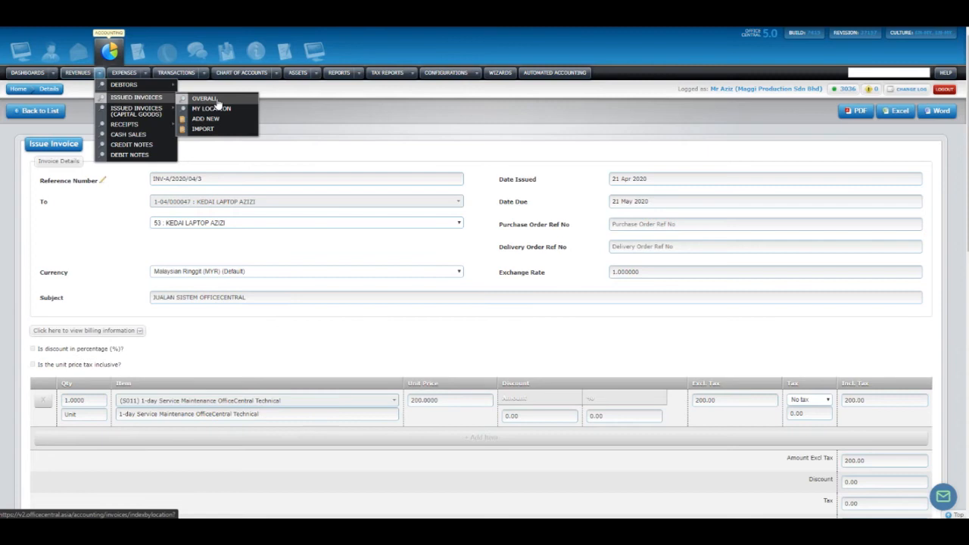
mouse_move(159, 115)
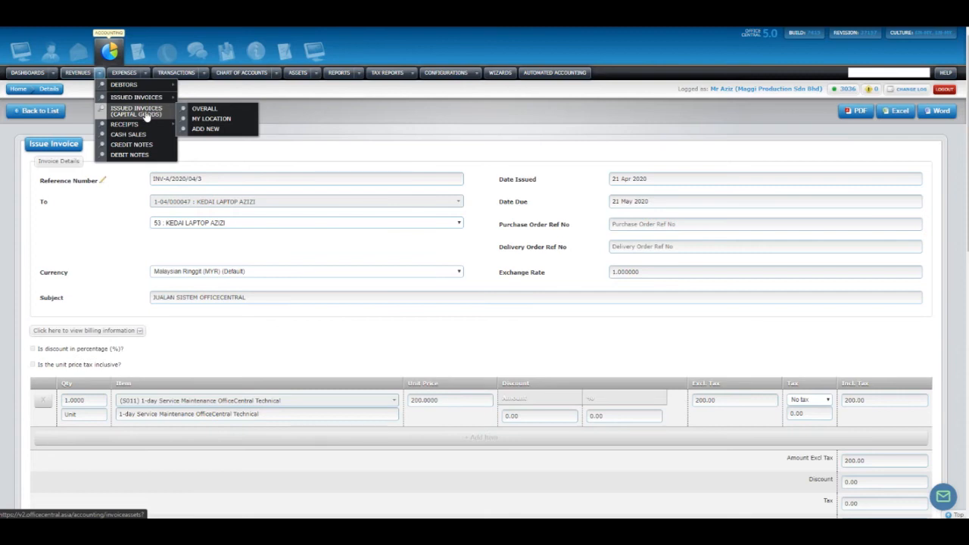
left_click(315, 73)
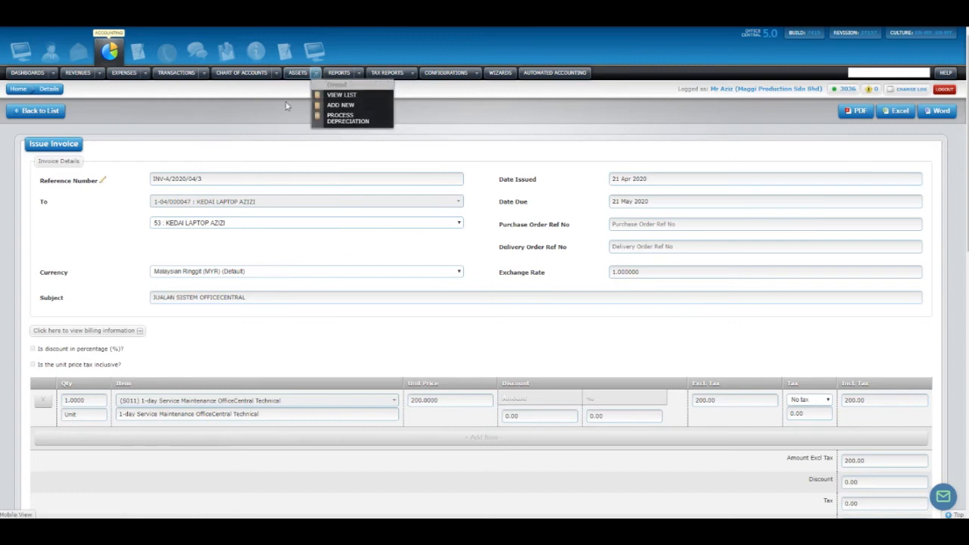
left_click(99, 72)
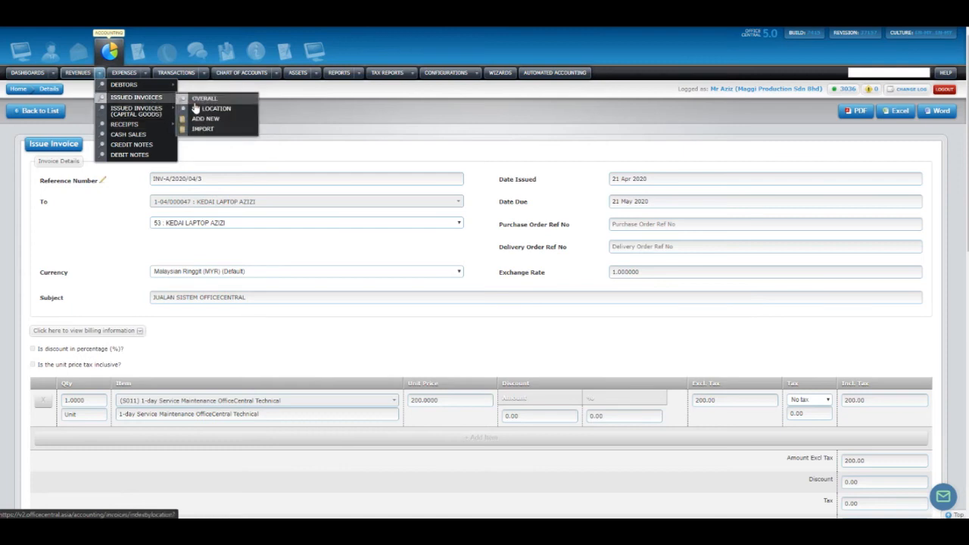
left_click(198, 99)
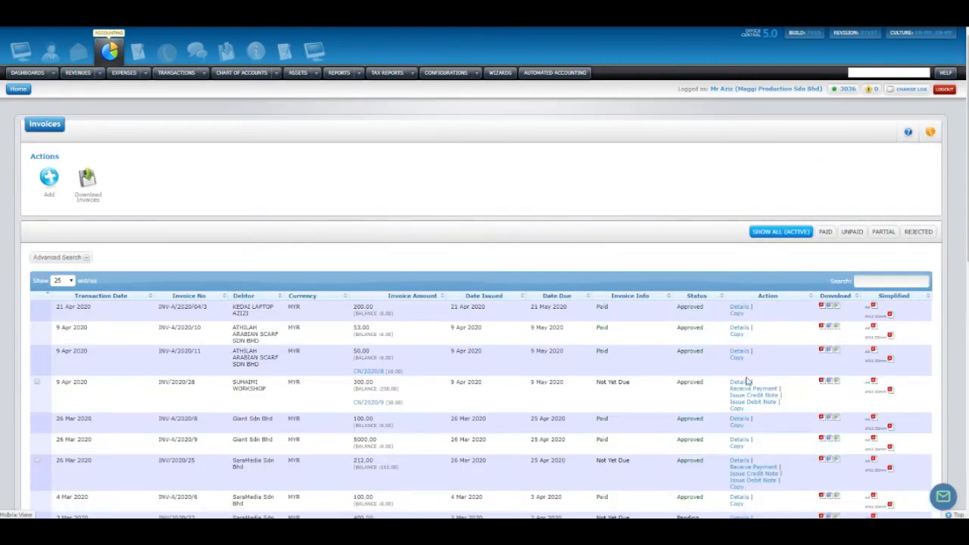
Step: Display the accounting receipts list and examine the recorded receipts with their accounts, totals and statuses
mouse_move(100, 74)
mouse_move(154, 128)
left_click(203, 135)
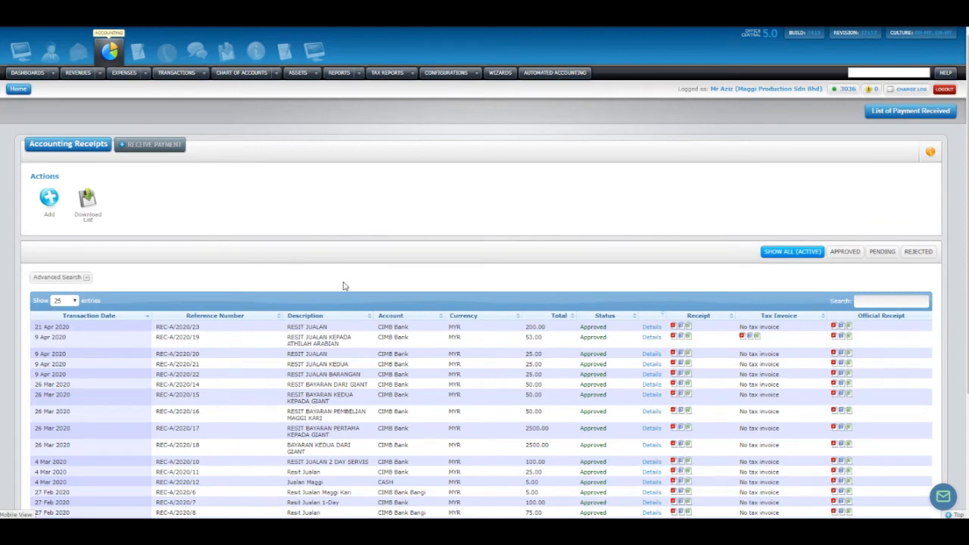
scroll(343, 286, "down", 2)
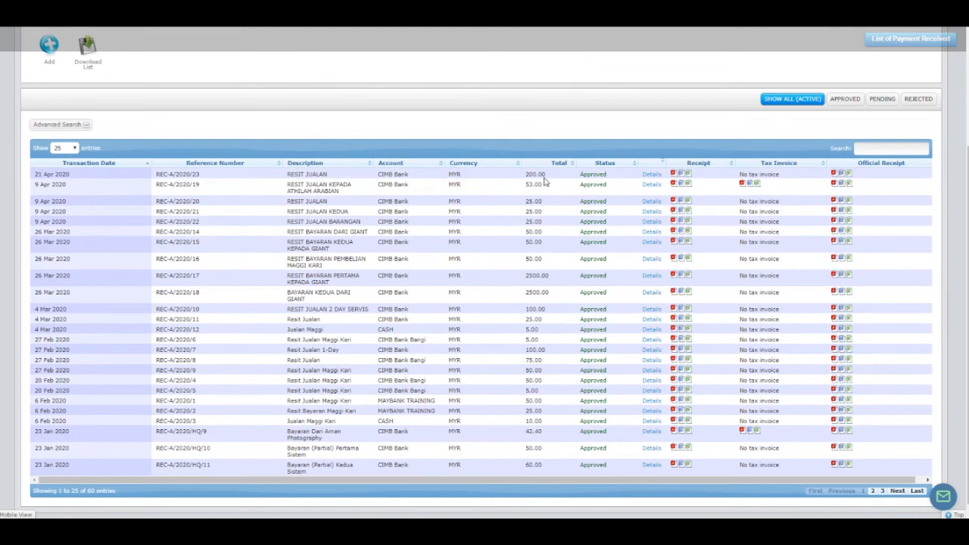
scroll(281, 134, "up", 2)
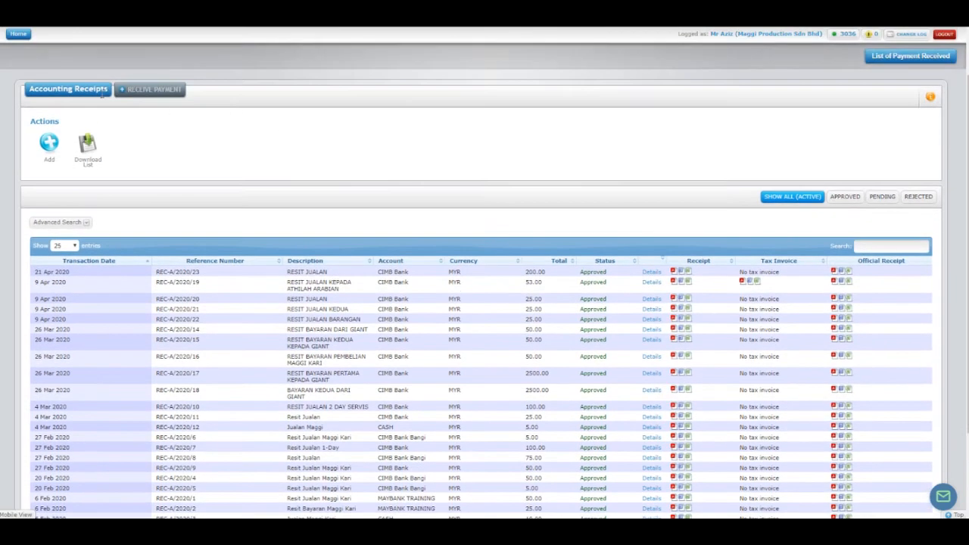
scroll(89, 76, "up", 1)
Step: Start a new cash sale receipt and set CIMB Bank as the account it is received in
mouse_move(89, 76)
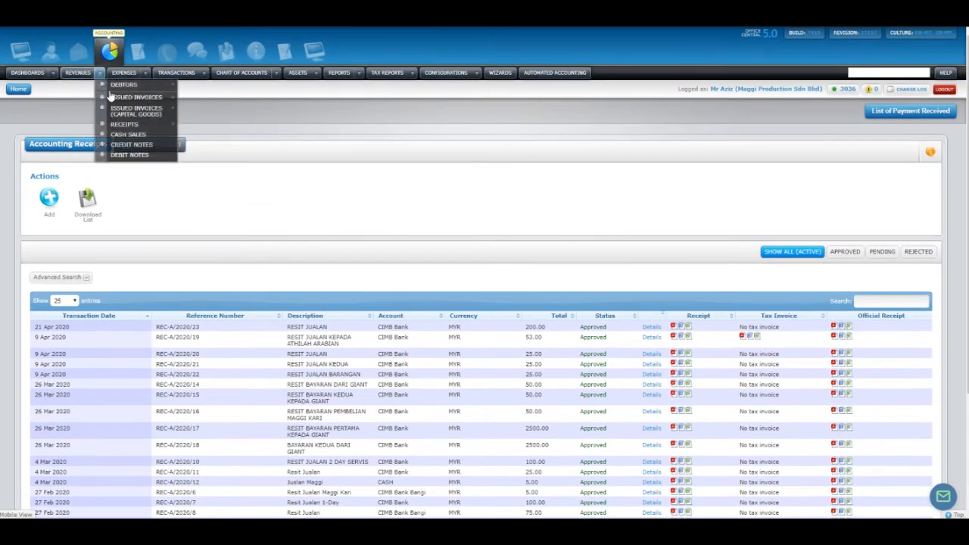
left_click(128, 134)
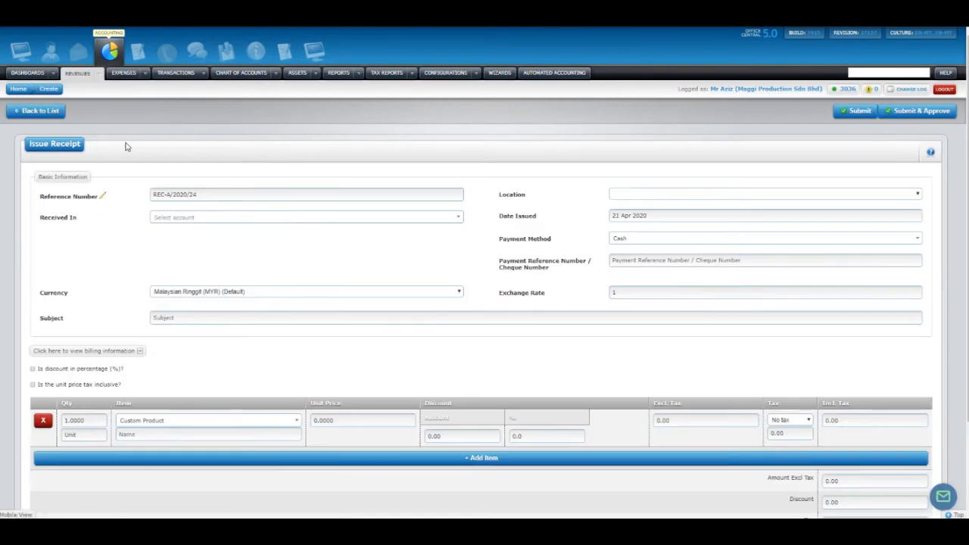
mouse_move(99, 79)
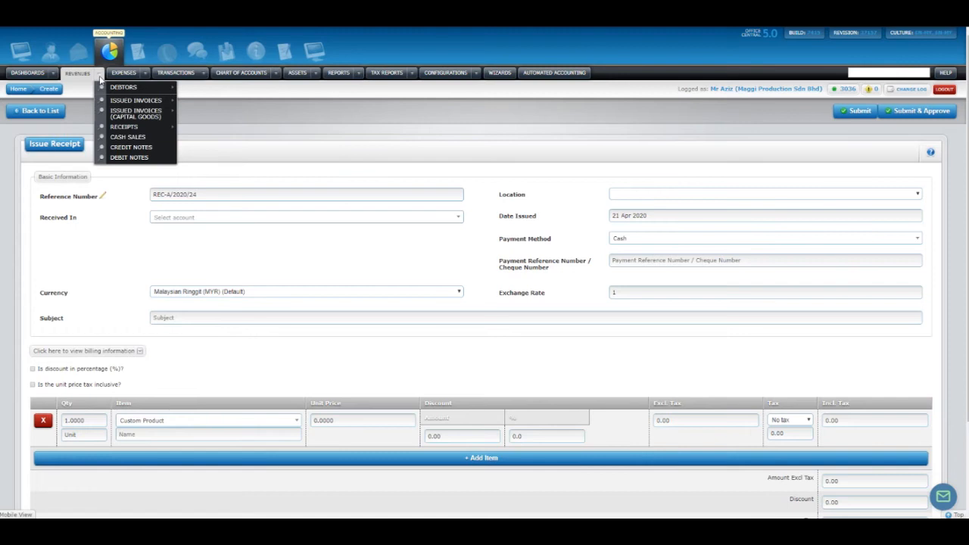
mouse_move(100, 75)
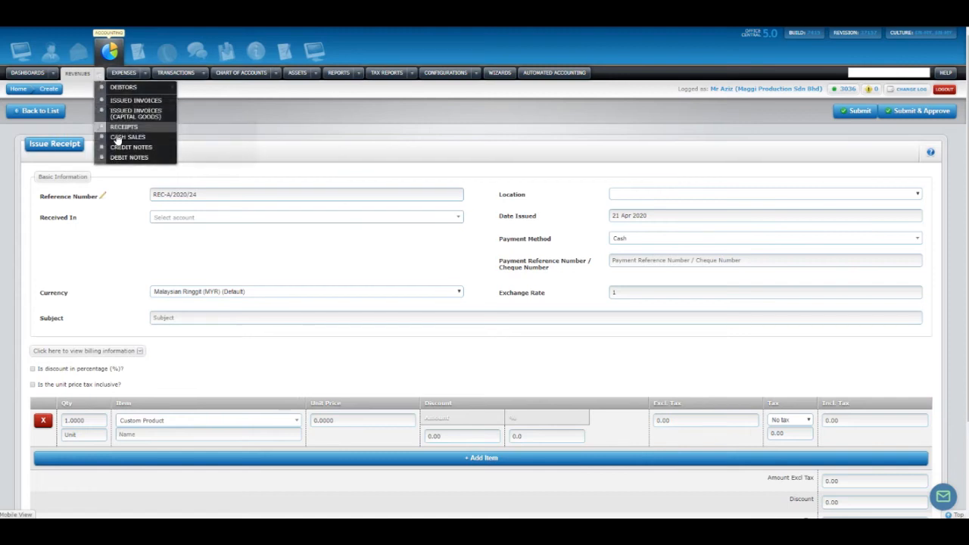
left_click(140, 136)
left_click(186, 218)
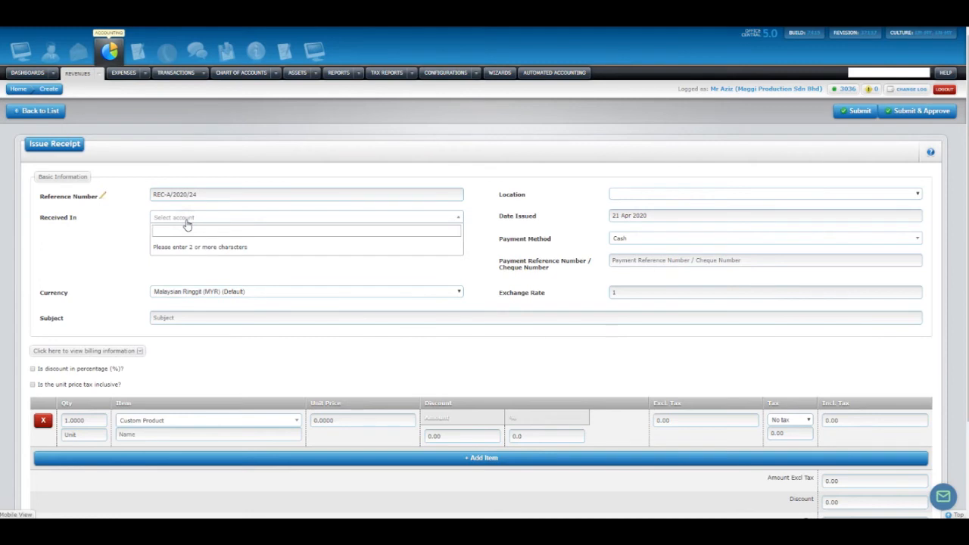
type("CIMB")
left_click(195, 271)
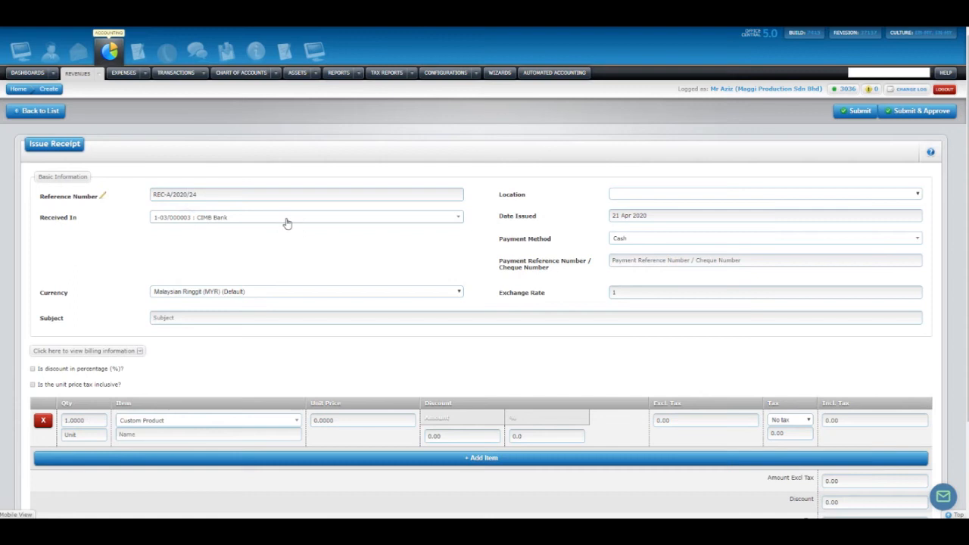
Step: Set the receipt's location to CAWANGAN BANGI and its payment method to ElectronicFundTransfer
left_click(625, 198)
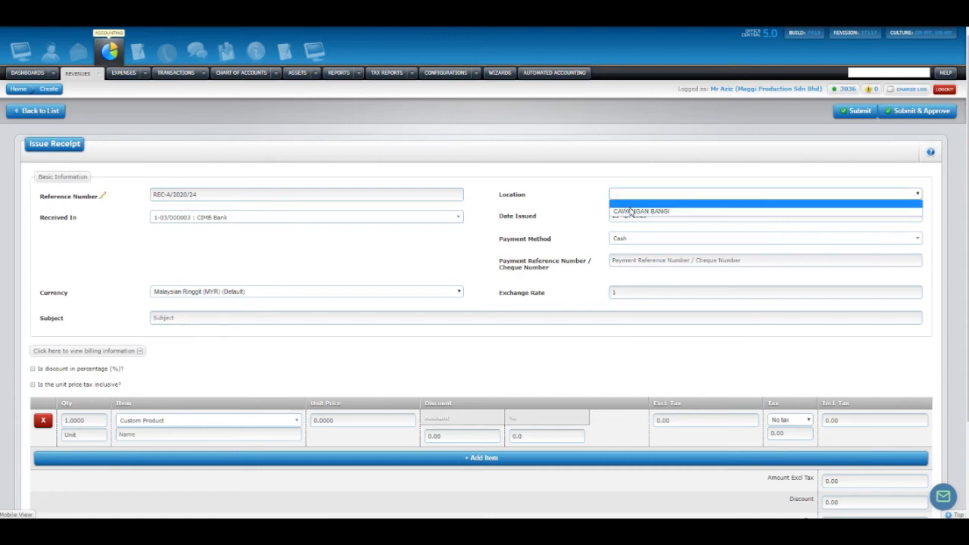
left_click(628, 212)
left_click(631, 239)
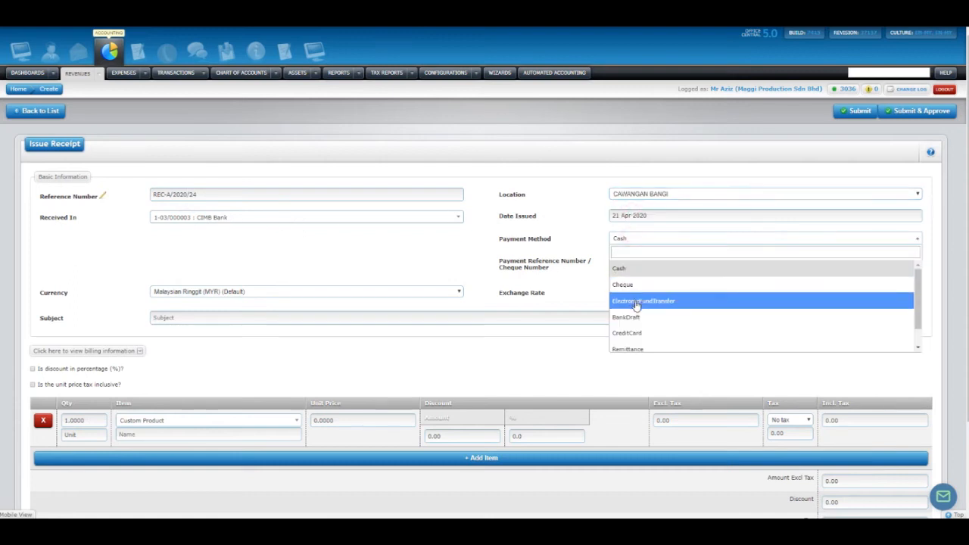
left_click(638, 302)
Step: Enter CIMB616621 as the payment reference number and RESIT JUALAN as the receipt's subject
left_click(636, 261)
type("CIMB")
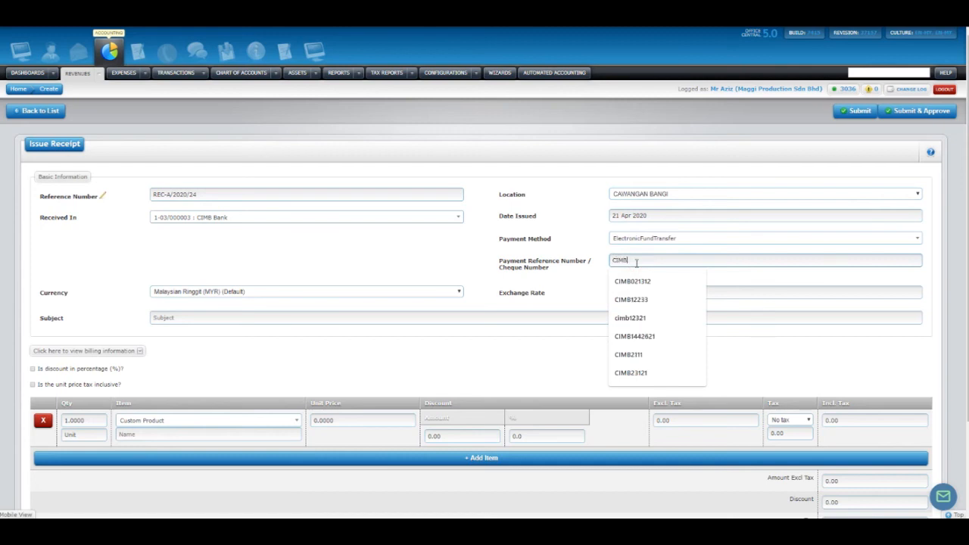
type("616")
left_click(232, 243)
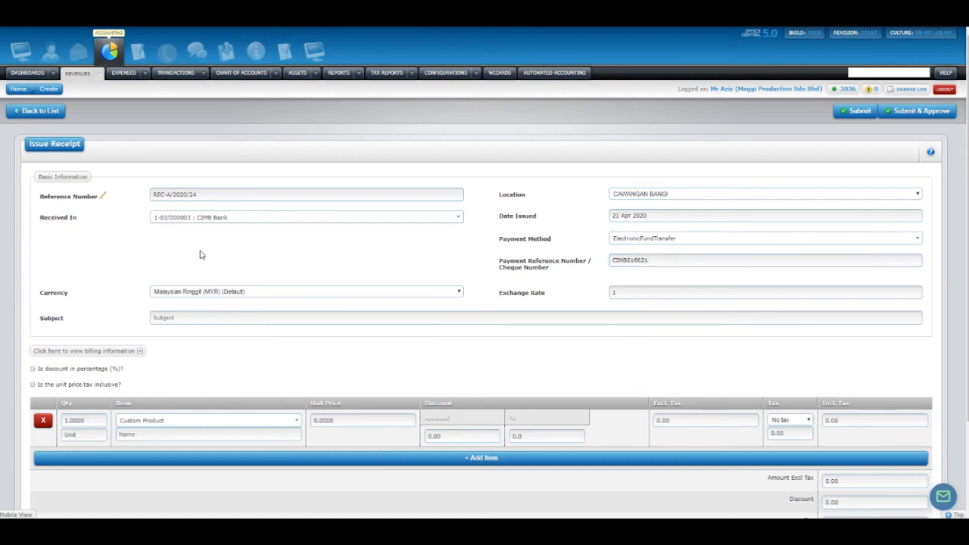
left_click(248, 321)
type("RESIT JUALAN")
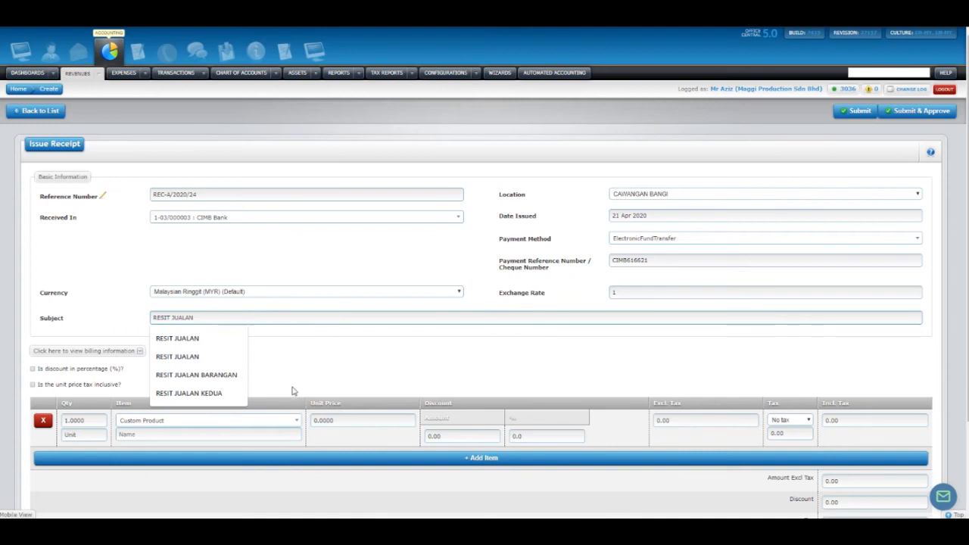
left_click(292, 387)
Step: Choose (OC-1) OfficeCentral System as the receipt's item, then submit and approve the cash sale
left_click(256, 424)
type("OFICE")
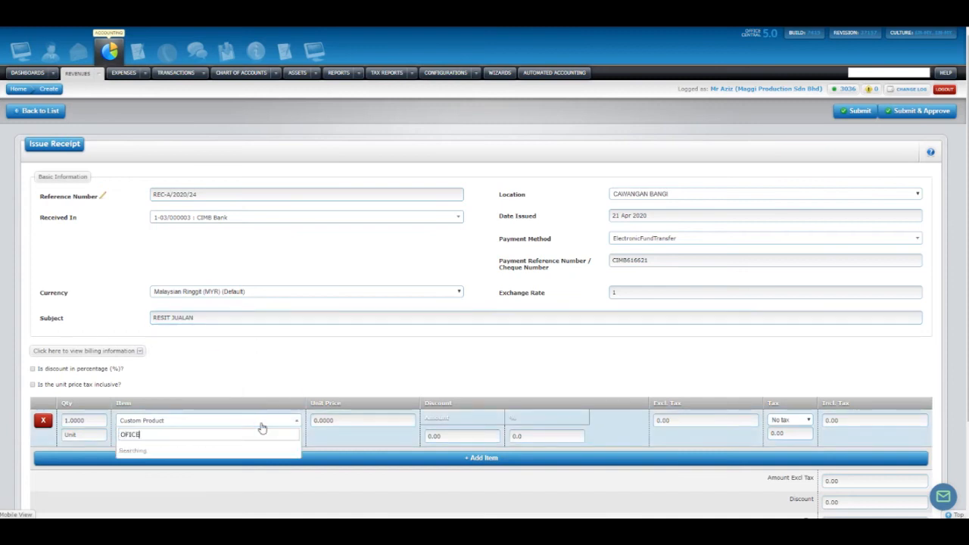
key("BackSpace")
type("FICE")
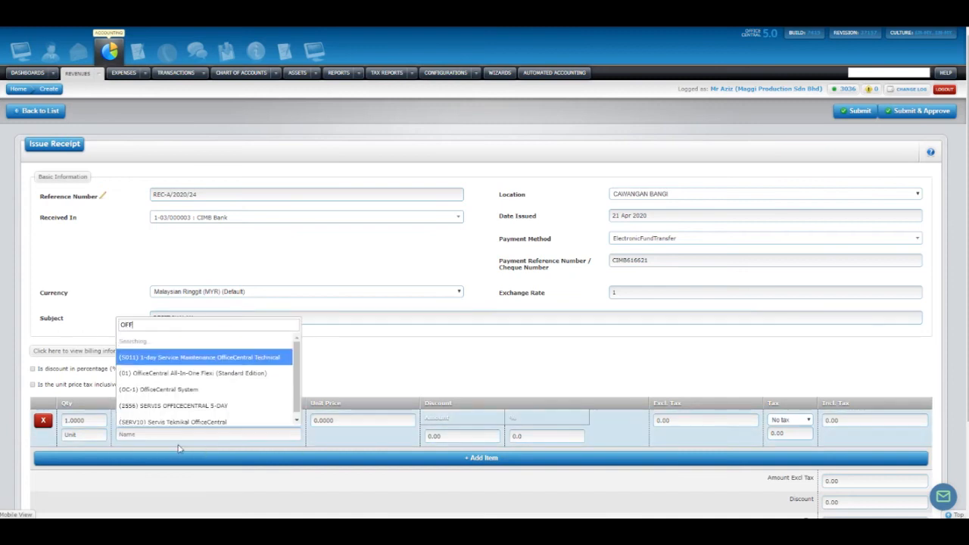
left_click(182, 378)
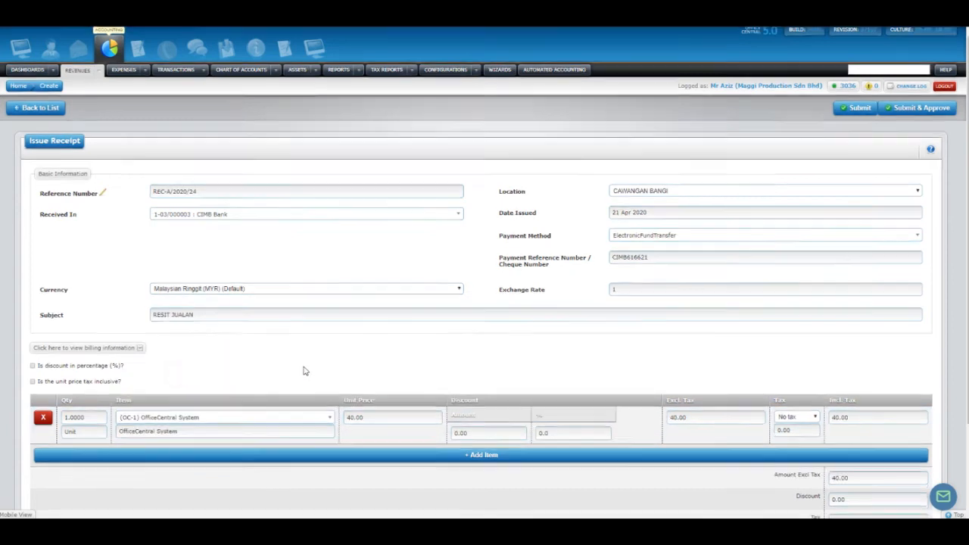
scroll(303, 370, "down", 3)
scroll(309, 370, "up", 3)
left_click(913, 114)
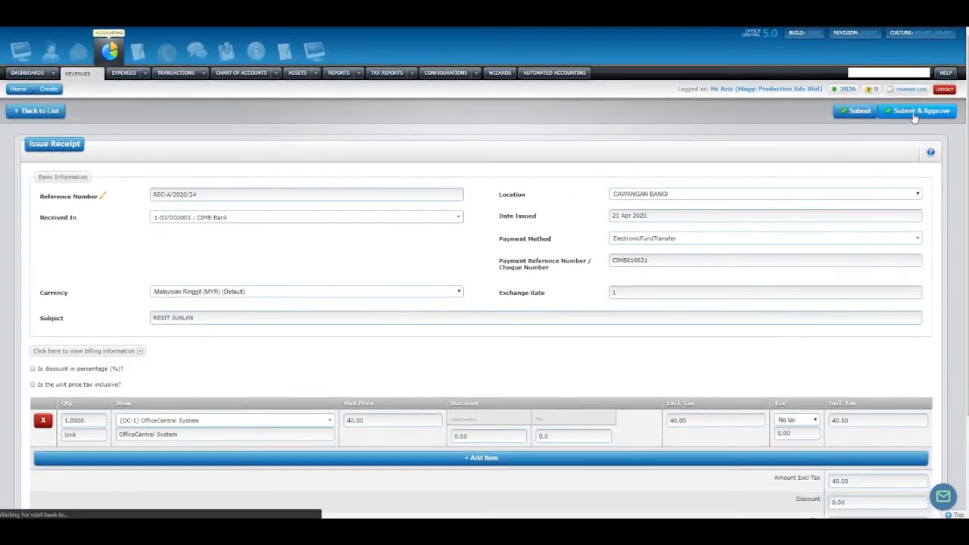
Step: View the details of the new cash sale receipt, examining its transaction entries, payment information and invoice connection
scroll(295, 257, "down", 1)
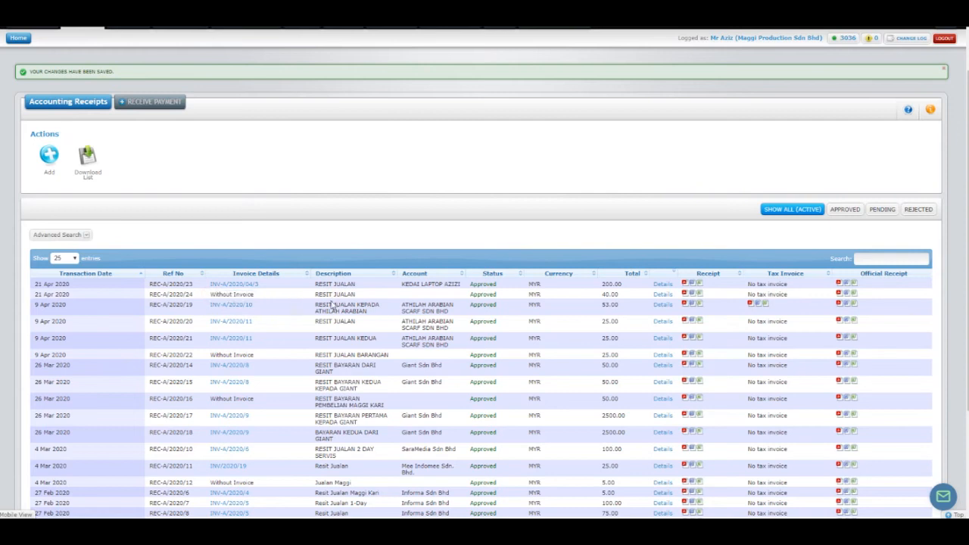
left_click(659, 295)
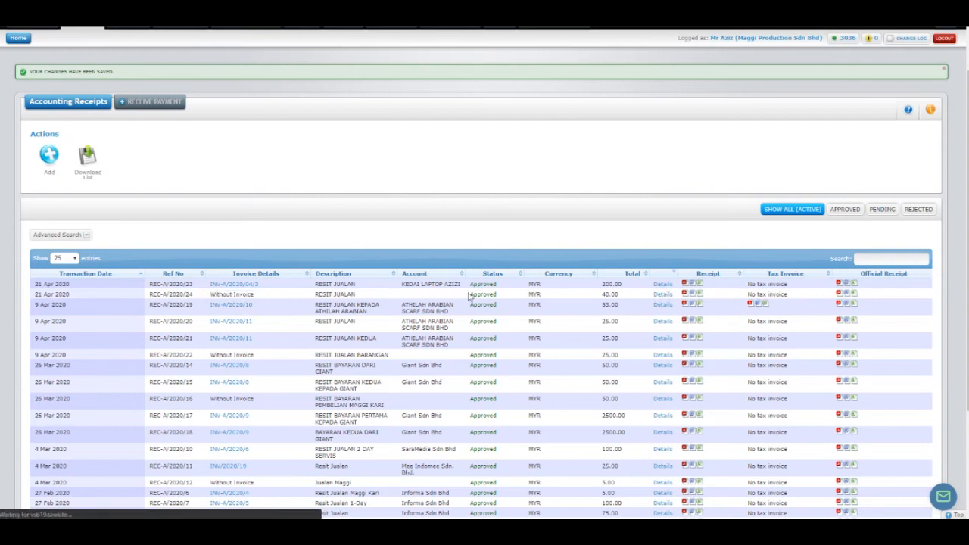
scroll(468, 296, "down", 2)
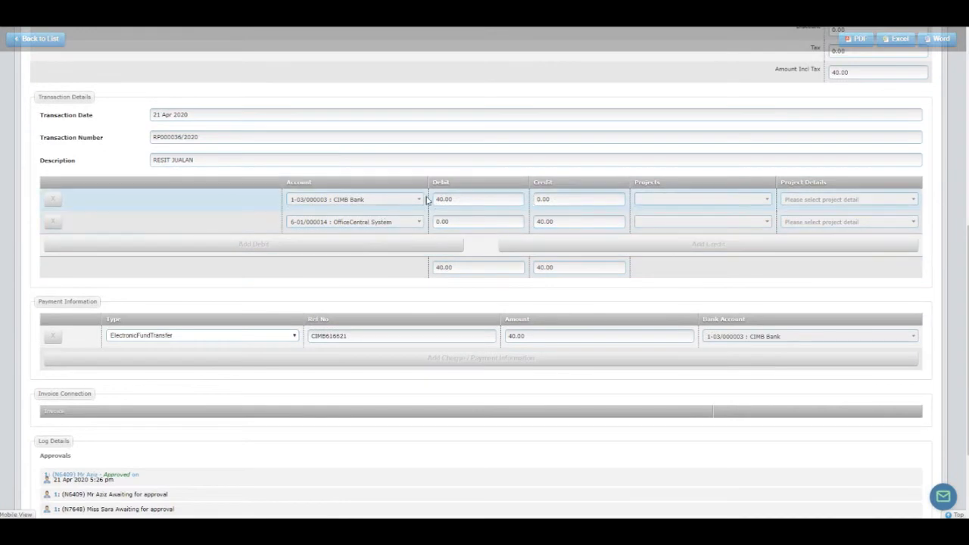
left_click(332, 222)
scroll(472, 220, "up", 5)
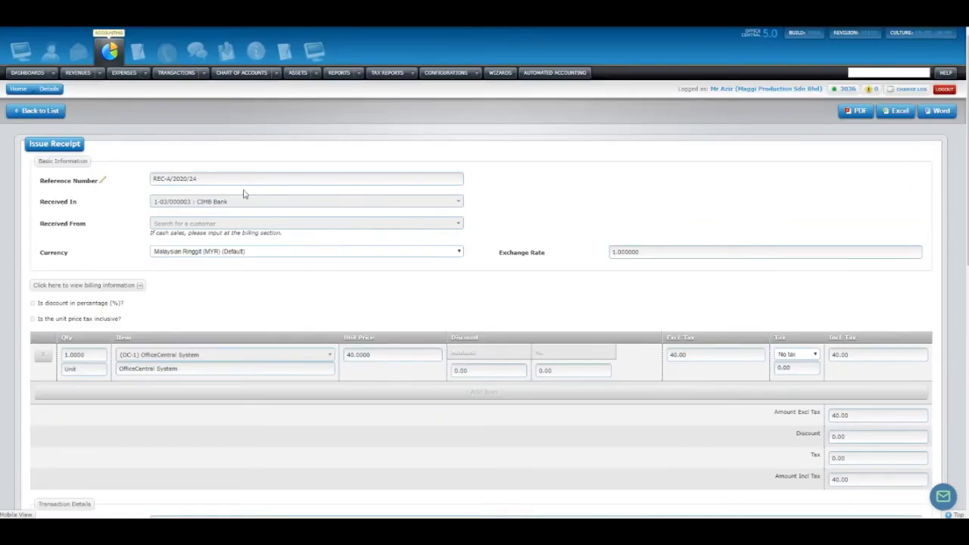
Step: Display the overall issued invoices list and examine the invoices' balances and payment statuses
left_click(100, 73)
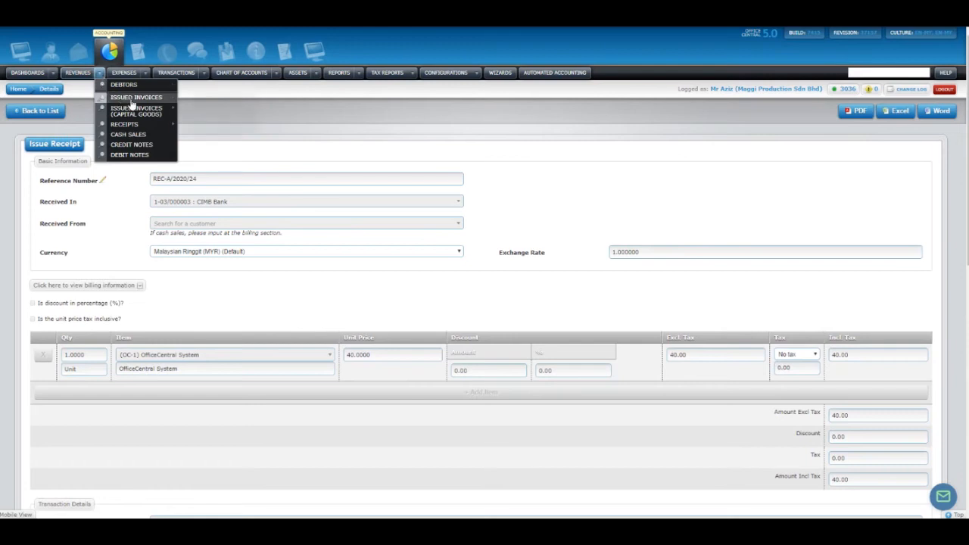
mouse_move(132, 104)
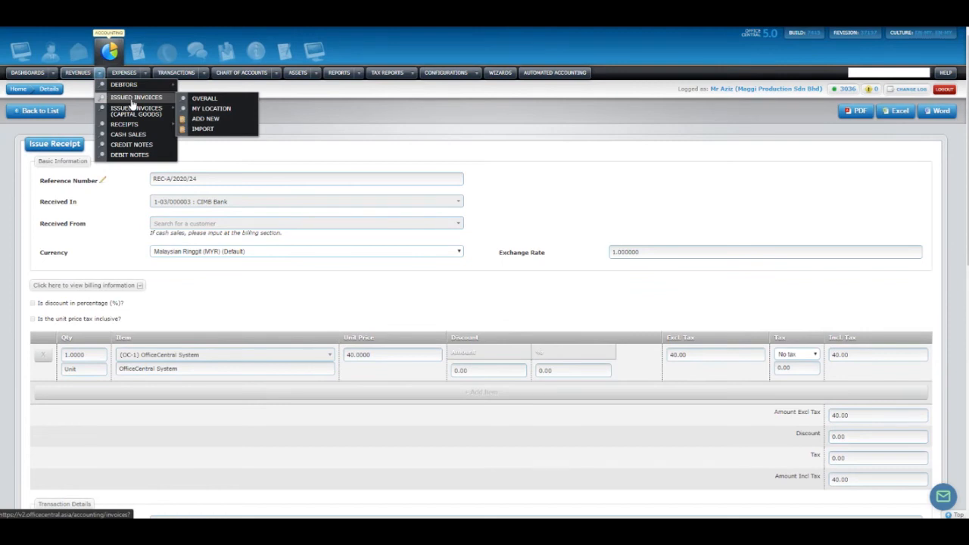
left_click(205, 100)
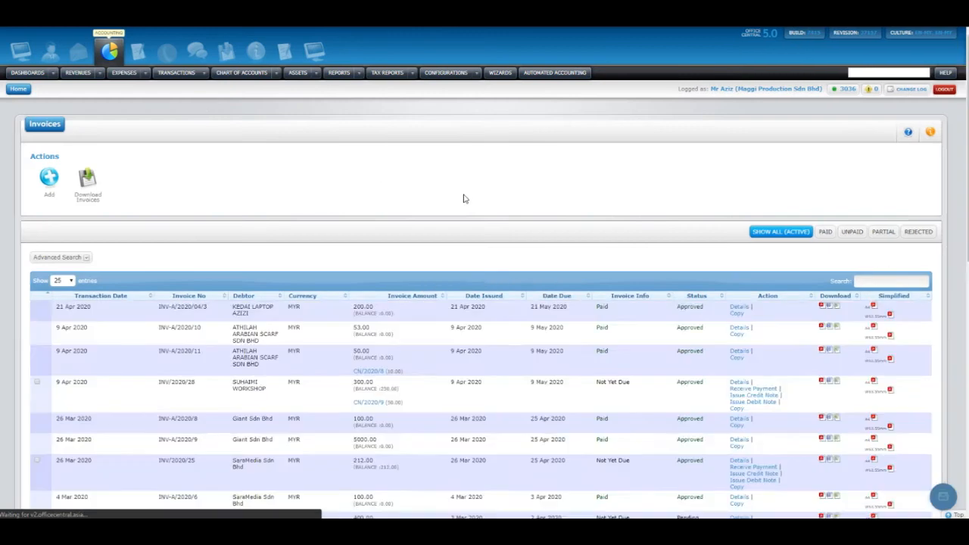
scroll(465, 199, "down", 2)
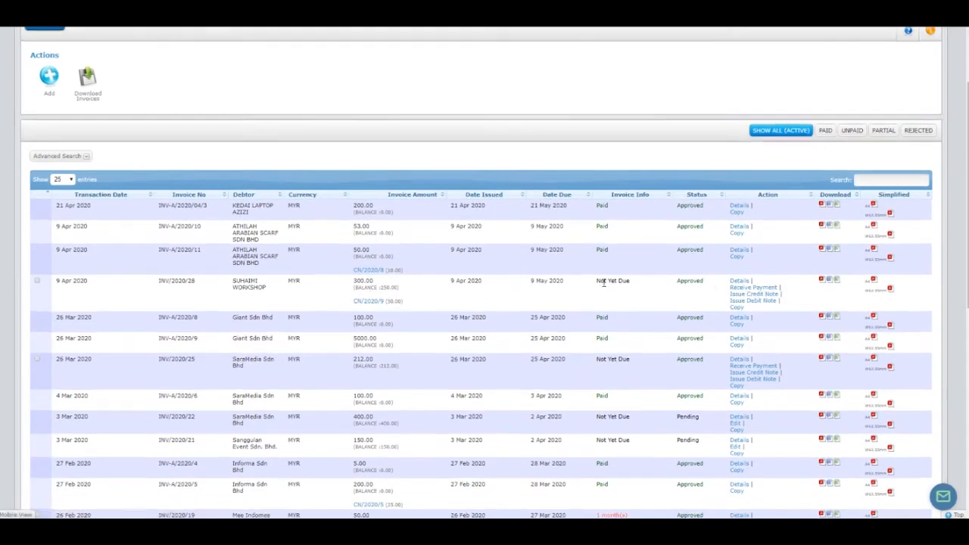
scroll(597, 281, "up", 2)
Step: Look over the issued credit notes and issued debit notes lists, and return to the overall issued invoices list
mouse_move(99, 78)
left_click(129, 146)
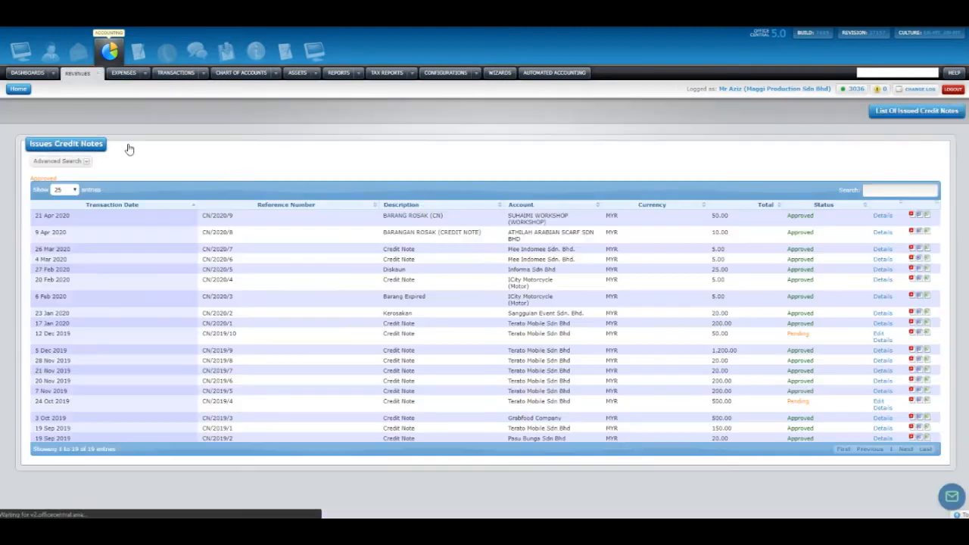
mouse_move(99, 73)
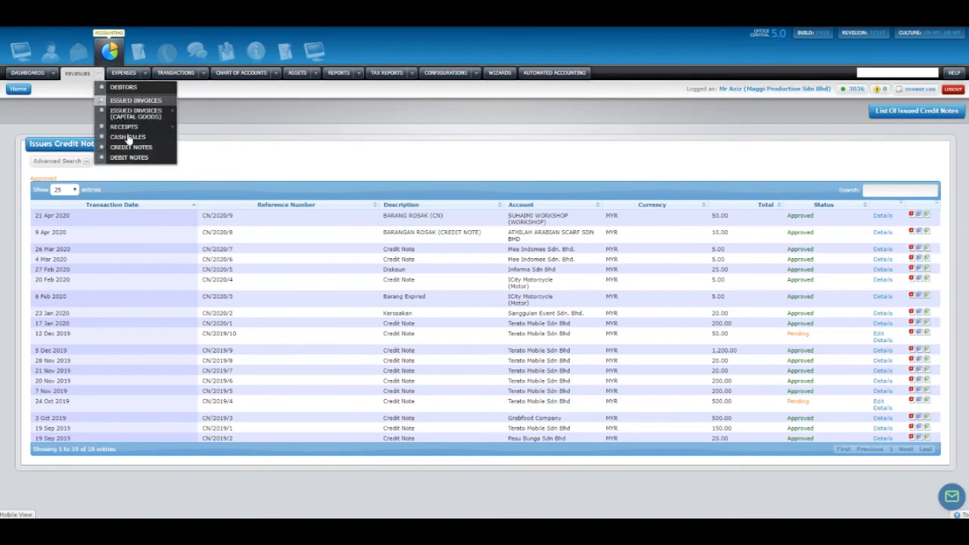
left_click(129, 158)
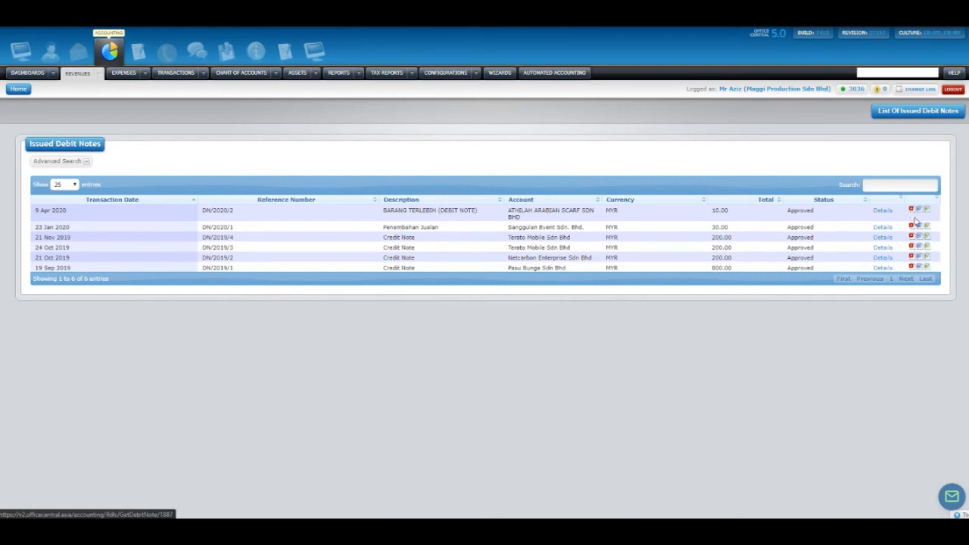
left_click(100, 73)
mouse_move(125, 101)
left_click(201, 101)
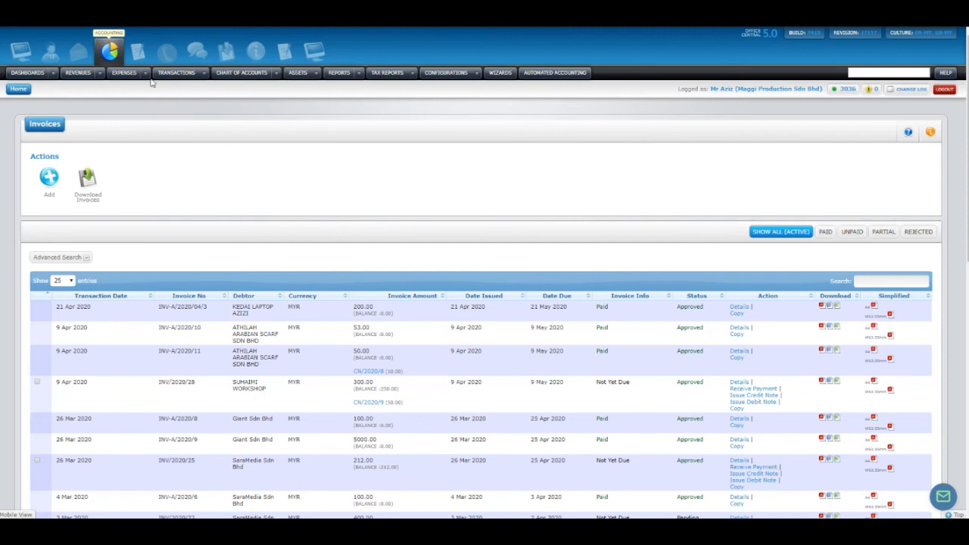
Step: Display the list of creditors under expenses and look over its accounts with their ledger and statement links
mouse_move(148, 74)
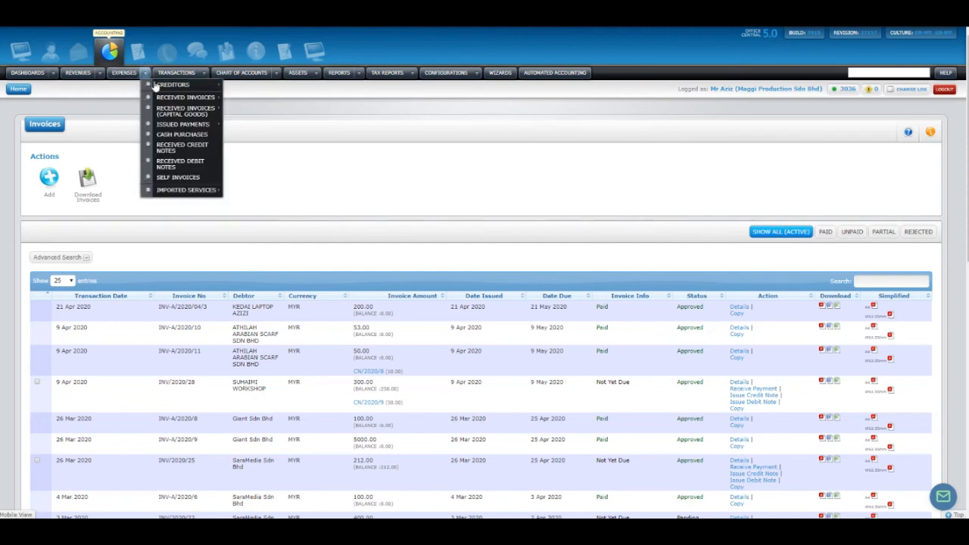
mouse_move(182, 84)
left_click(243, 90)
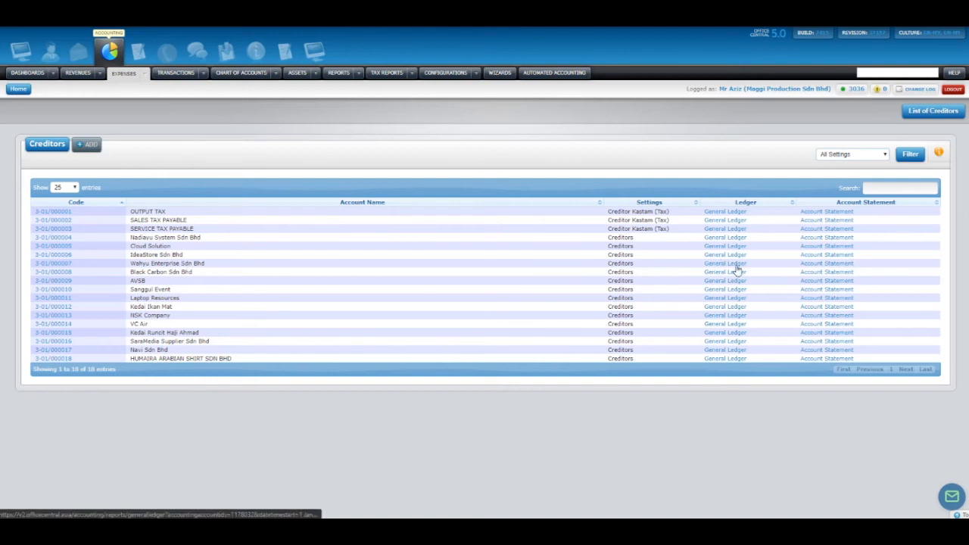
Step: Start a new received invoice under expenses and enter INV/2020/4/1 as its reference number
mouse_move(146, 73)
mouse_move(172, 91)
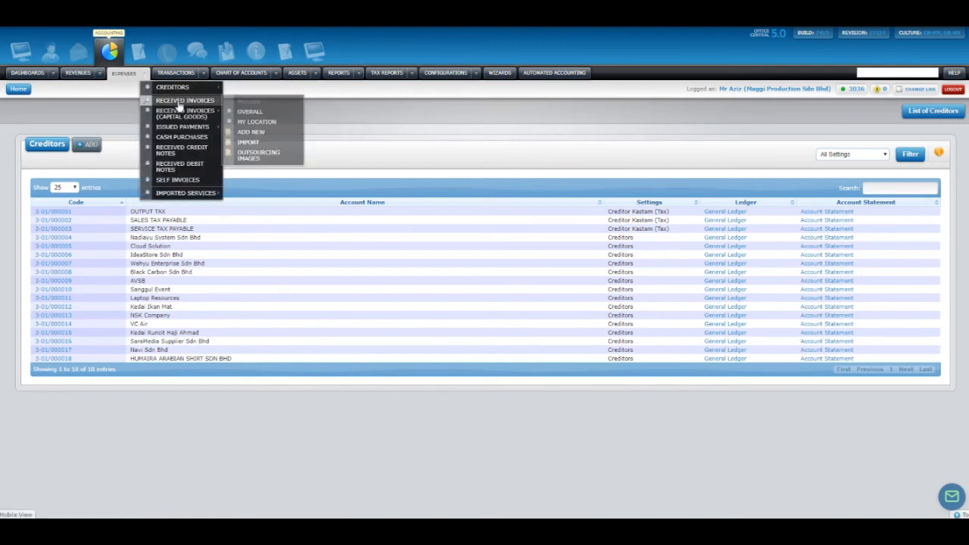
left_click(252, 133)
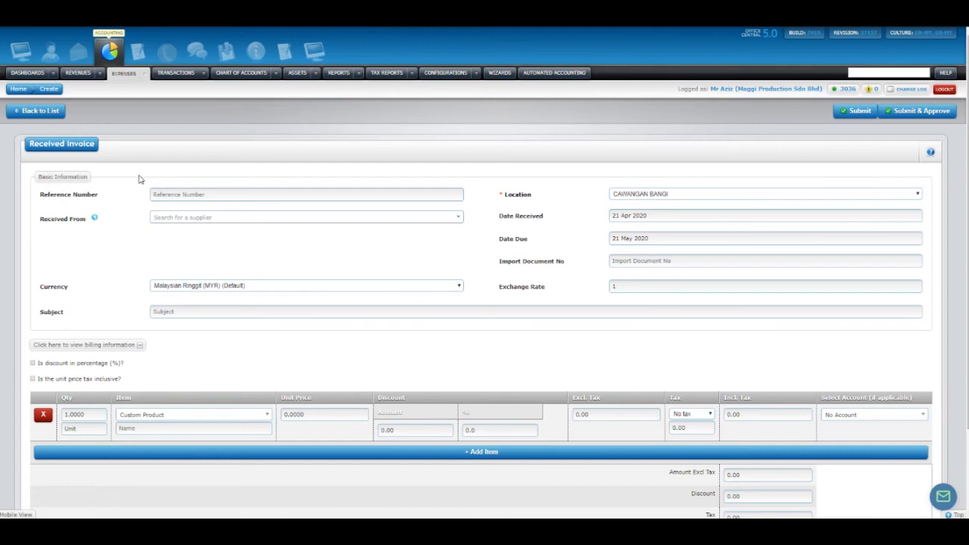
left_click(162, 195)
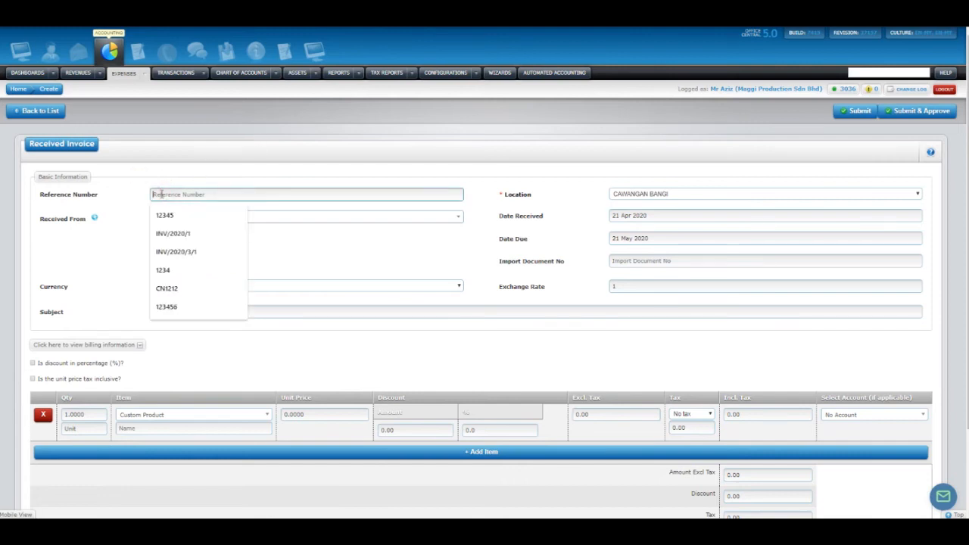
type("INV/2020/")
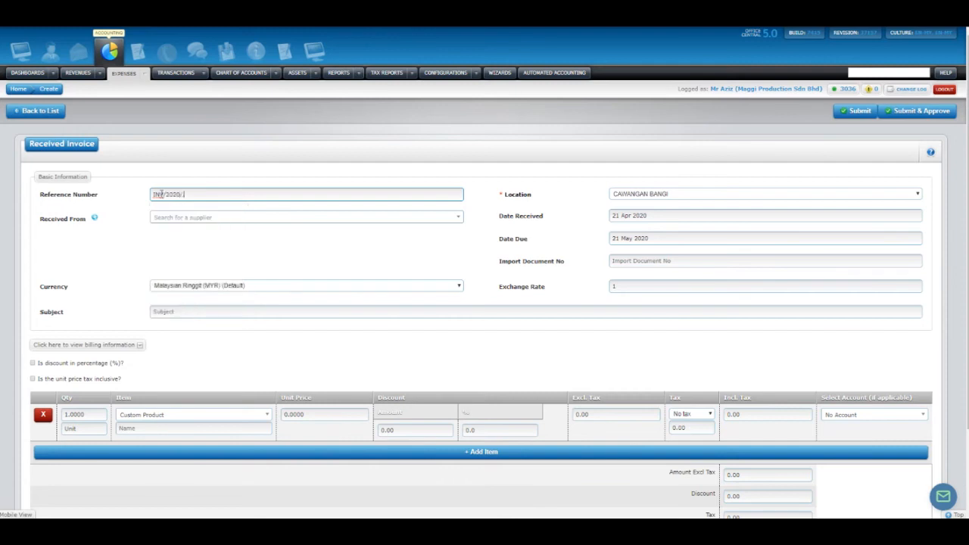
type("4")
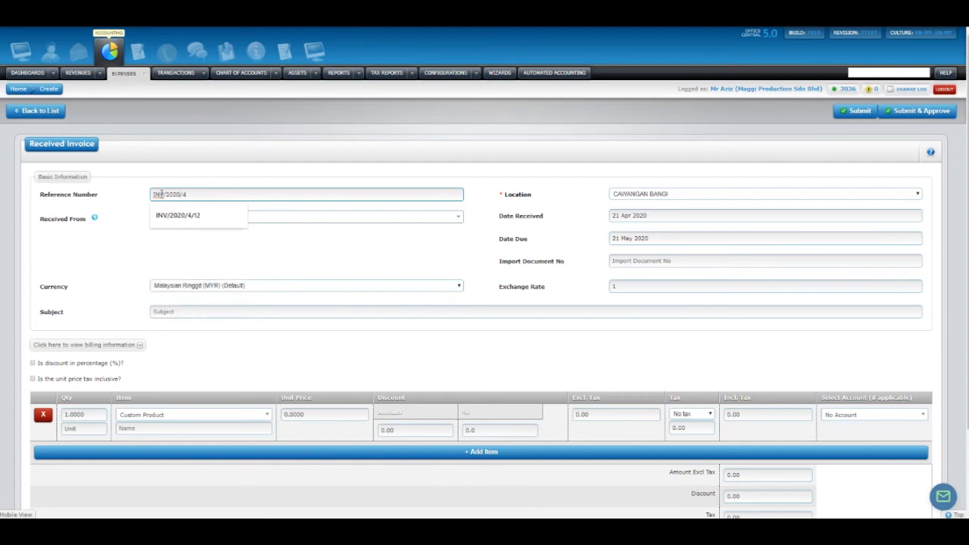
type("/1")
Step: Choose IdeaStore Sdn Bhd as the supplier the invoice is received from and enter PEMBELIAN as the subject
left_click(187, 219)
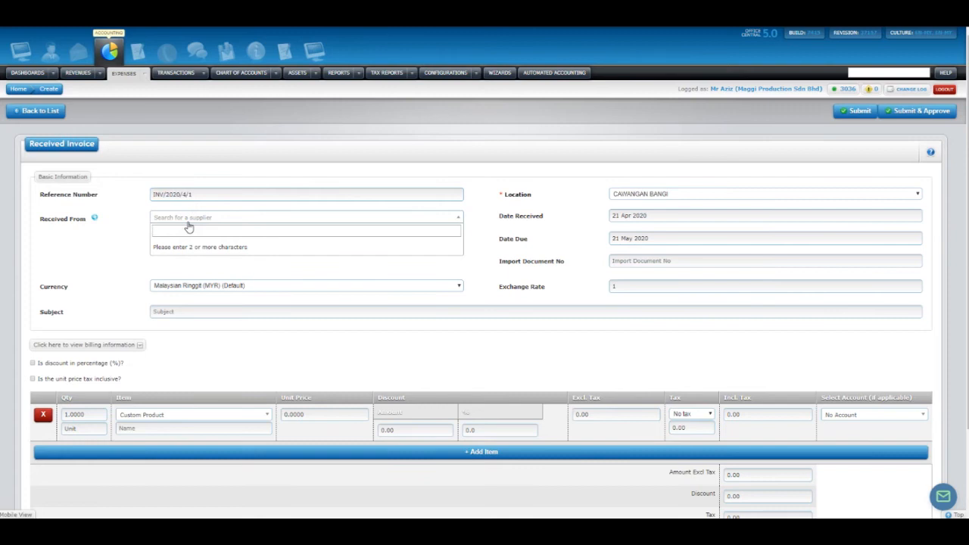
type("IDEA")
left_click(211, 249)
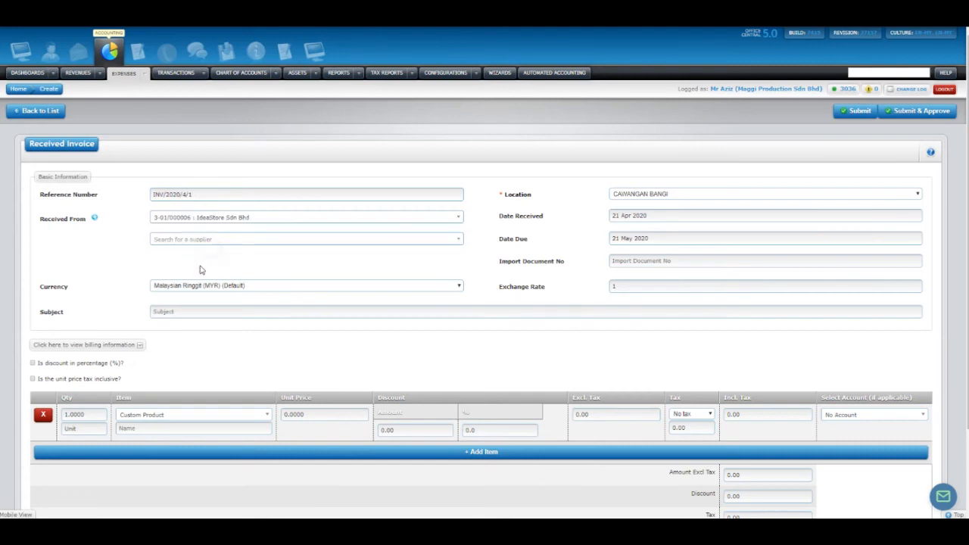
left_click(179, 311)
type("PE")
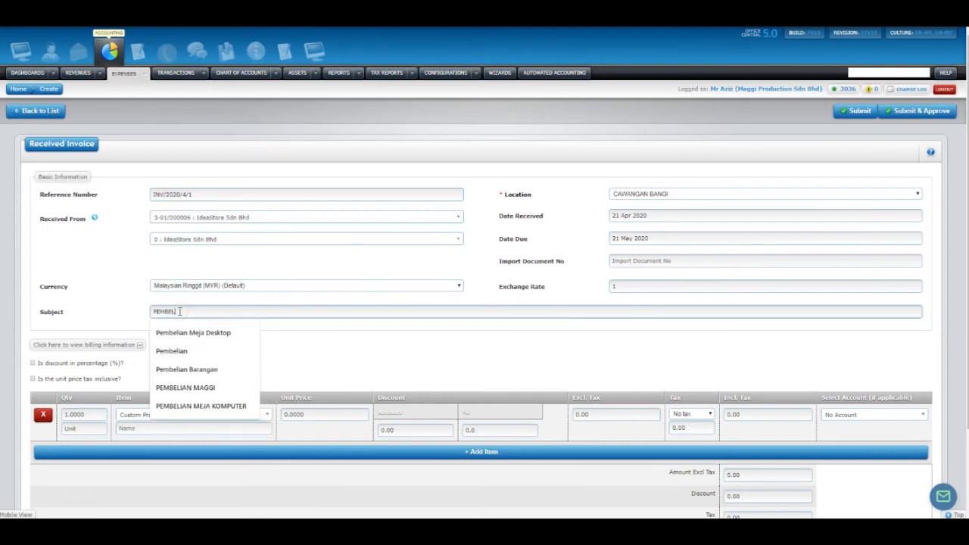
type("MBELIAN")
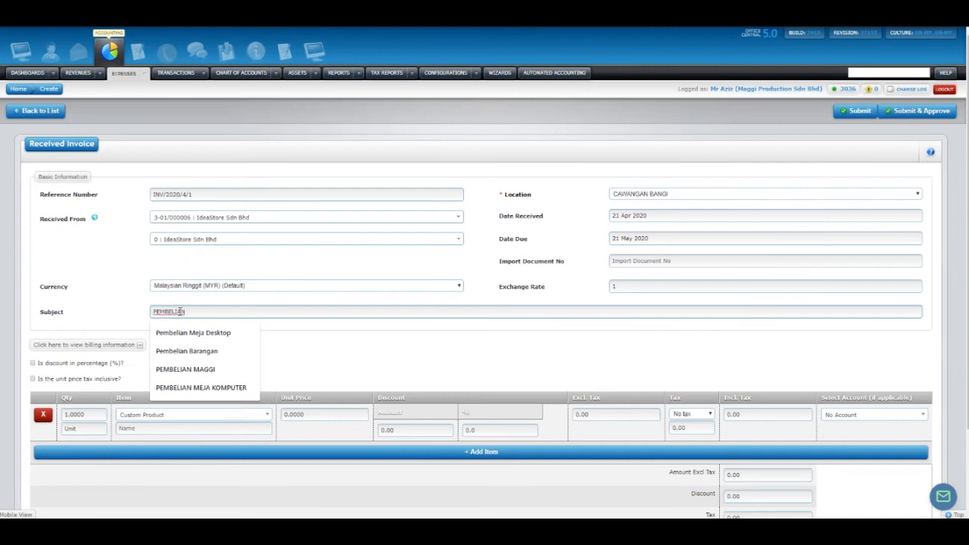
left_click(327, 278)
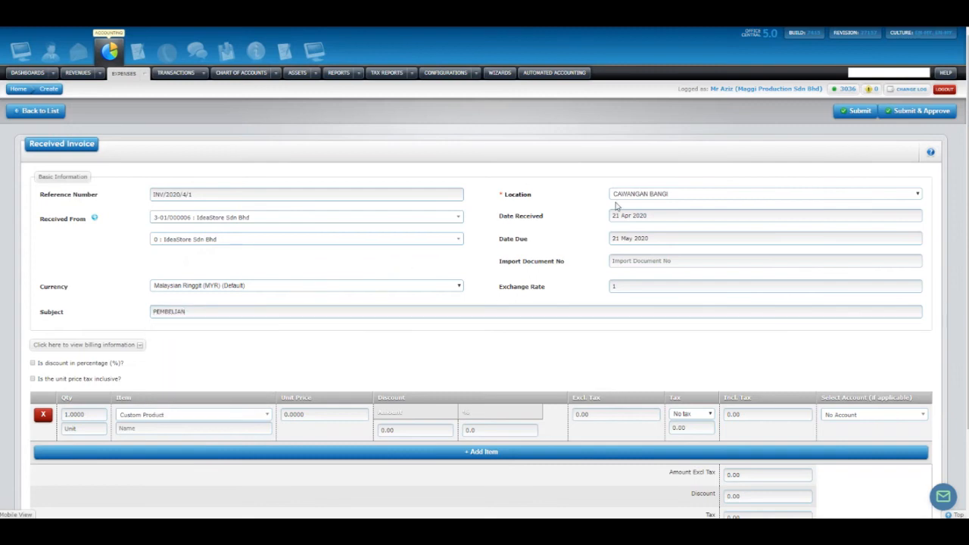
Step: Review the received invoice's location, exchange rate and currency settings
left_click(639, 195)
left_click(640, 195)
left_click_drag(500, 287, 546, 290)
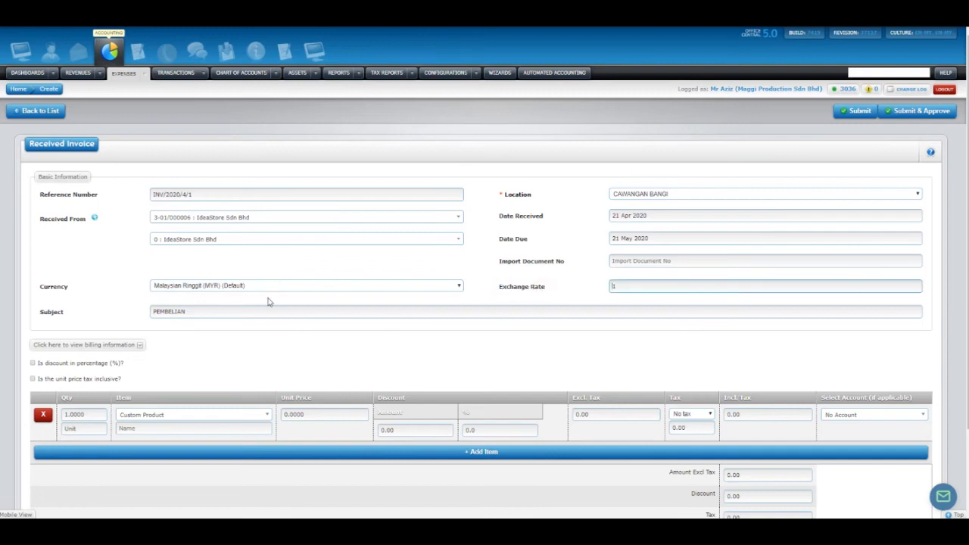
left_click(637, 286)
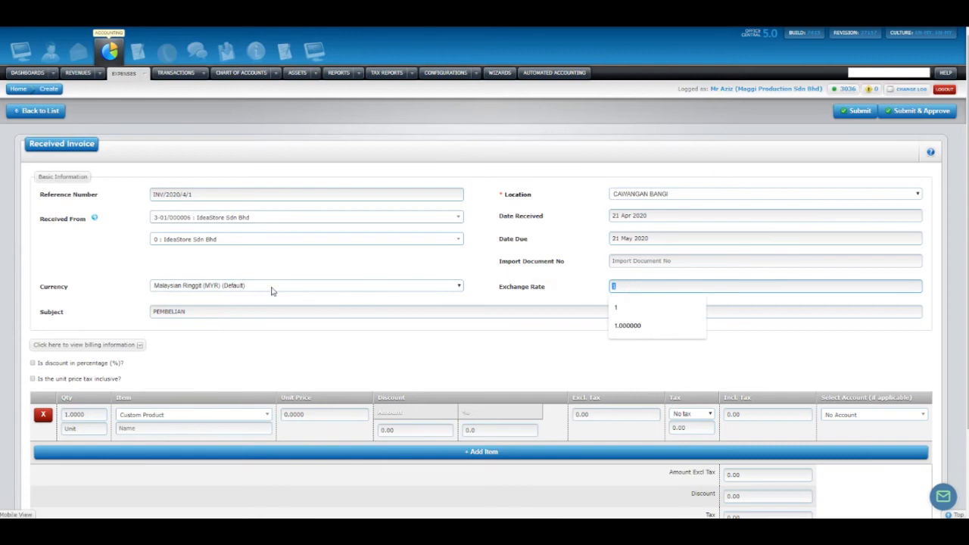
left_click(212, 300)
Step: Set the invoice's line item to the product Maggi Kari with a quantity of 5
scroll(189, 317, "down", 2)
left_click(165, 321)
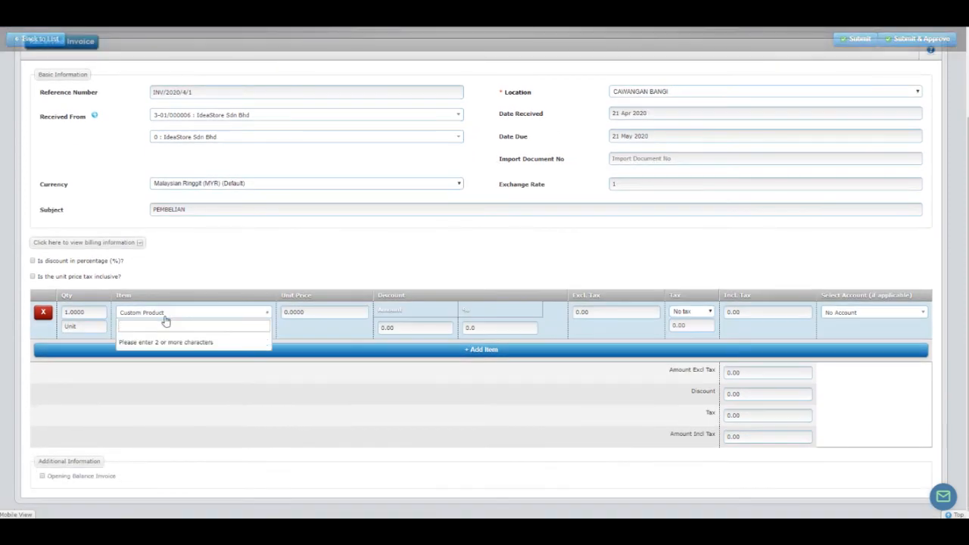
type("OFF")
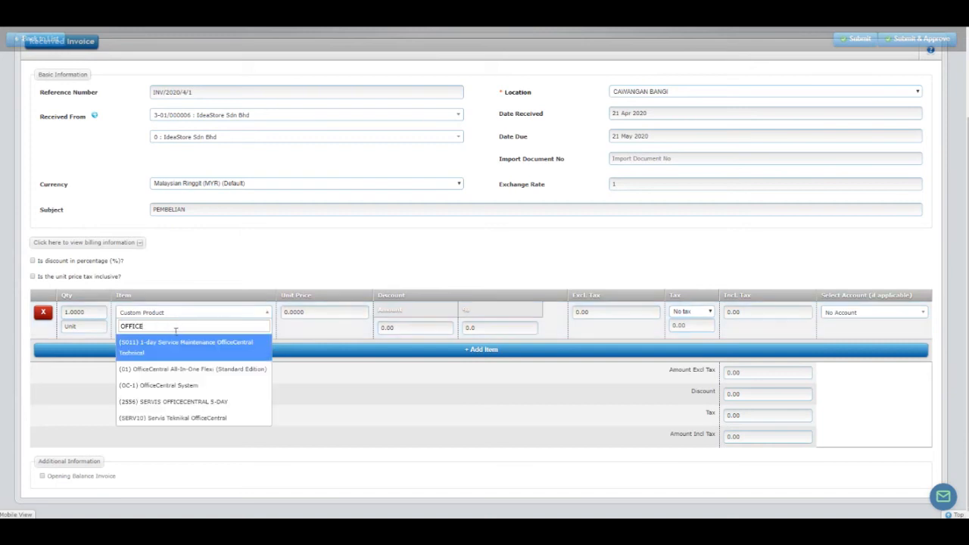
type("ICE")
key("BackSpace")
key("BackSpace")
key("BackSpace")
type("MAGGI")
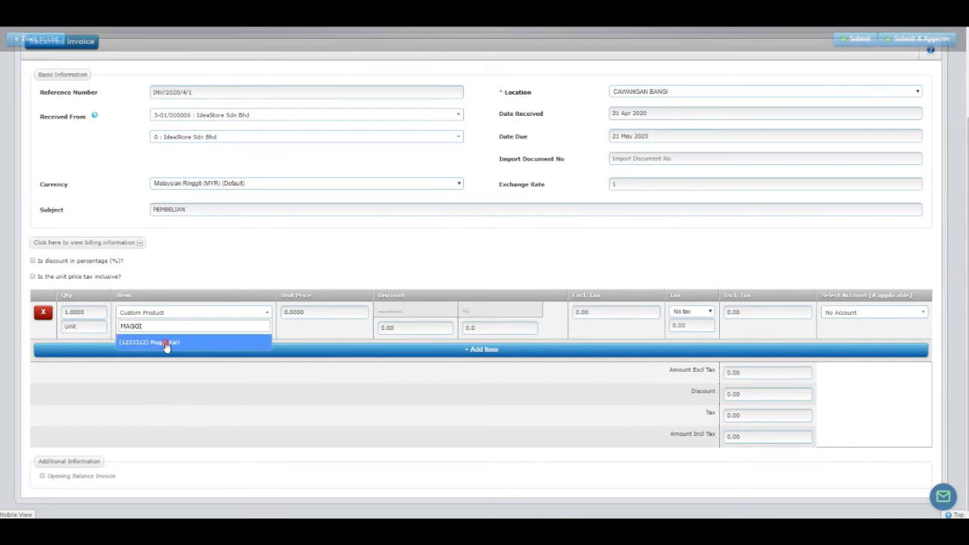
left_click(165, 343)
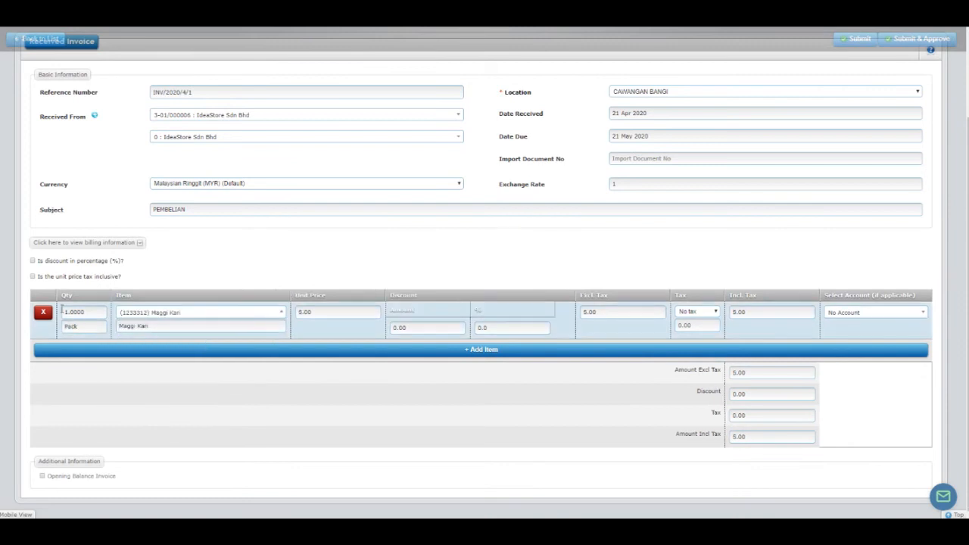
left_click(65, 311)
type("5")
Step: Look over the completed received invoice, and submit and approve it
scroll(577, 291, "up", 2)
scroll(578, 288, "down", 1)
scroll(575, 272, "up", 1)
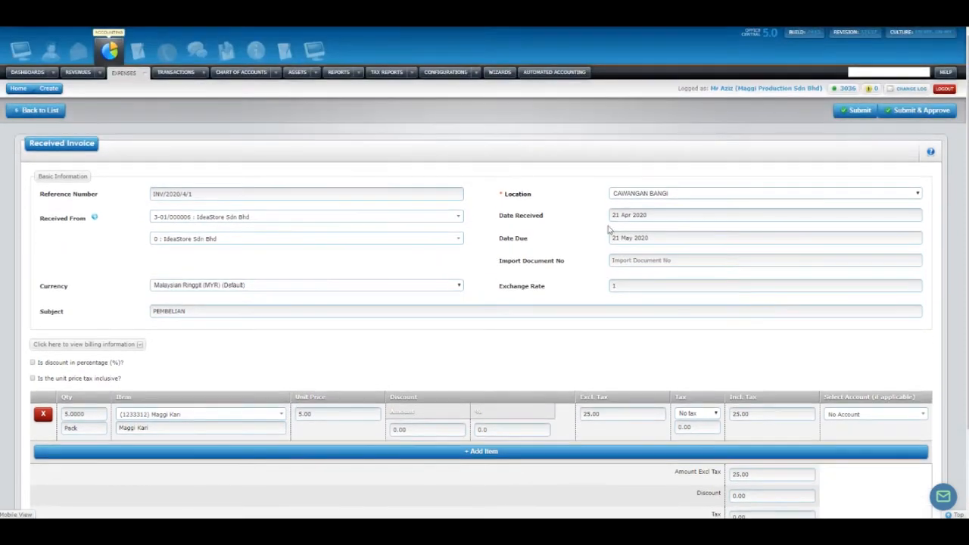
left_click(899, 111)
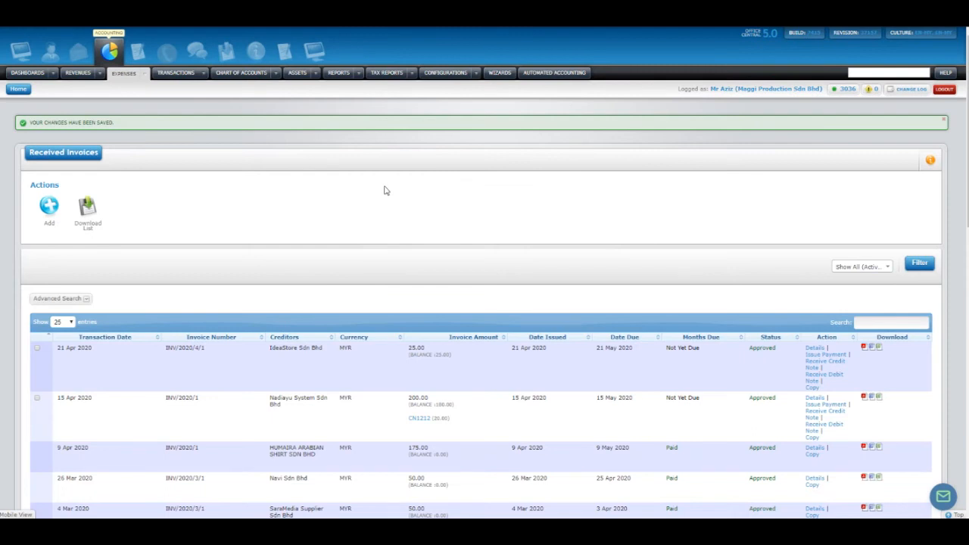
Step: Display the overall received invoices list and examine the IdeaStore Sdn Bhd invoice's balance, status and available actions
left_click(144, 81)
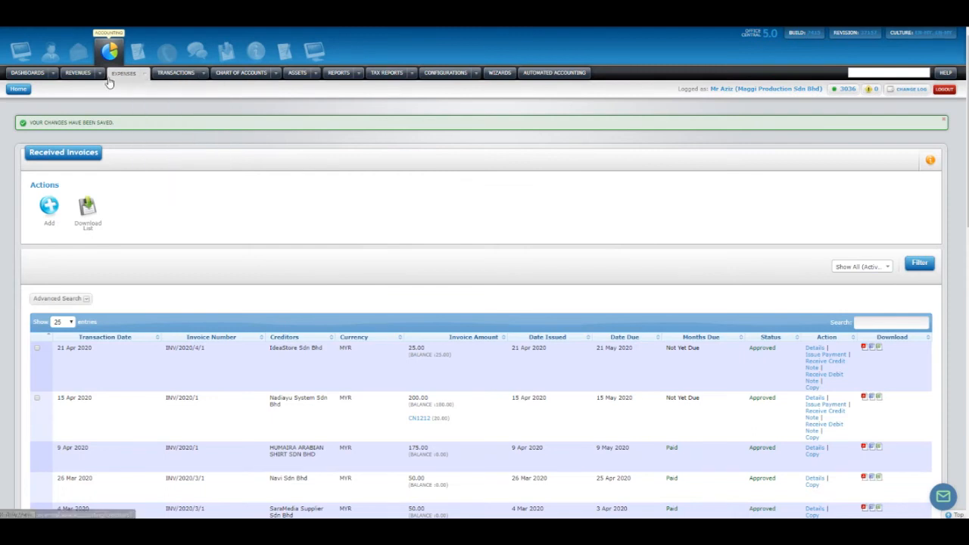
mouse_move(147, 78)
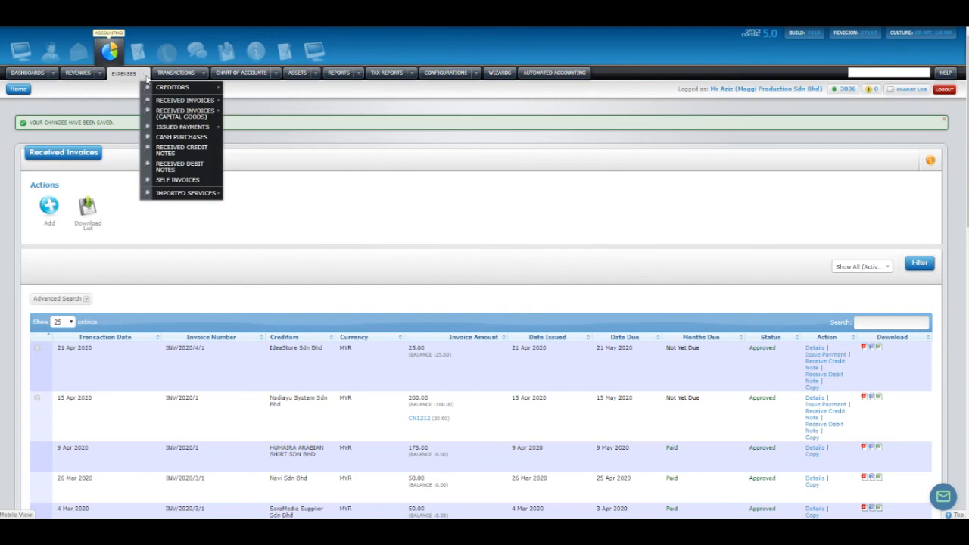
mouse_move(171, 103)
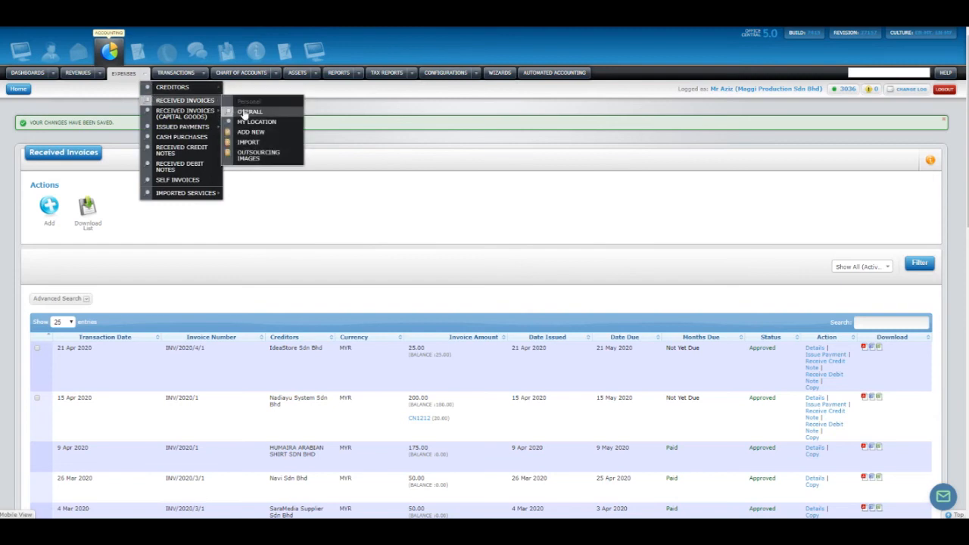
left_click(248, 113)
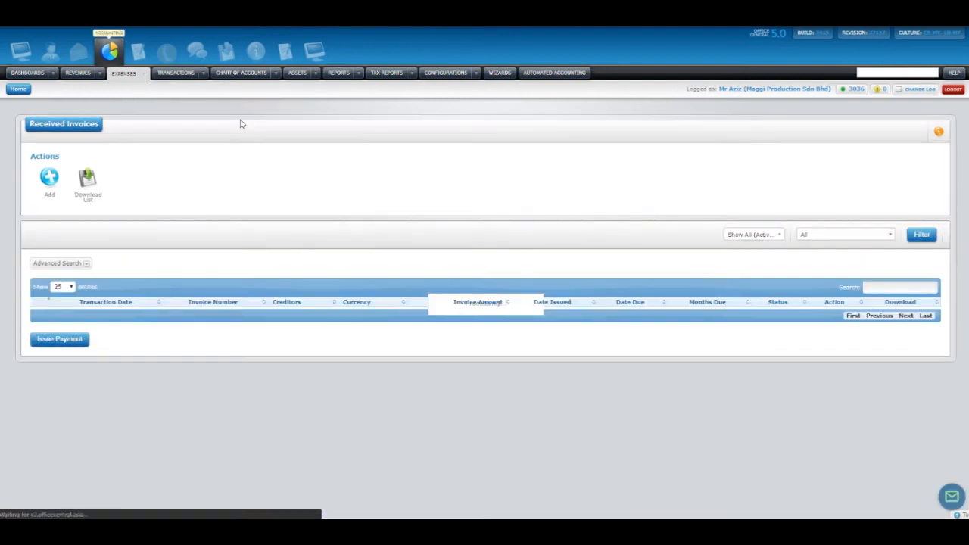
scroll(303, 144, "down", 2)
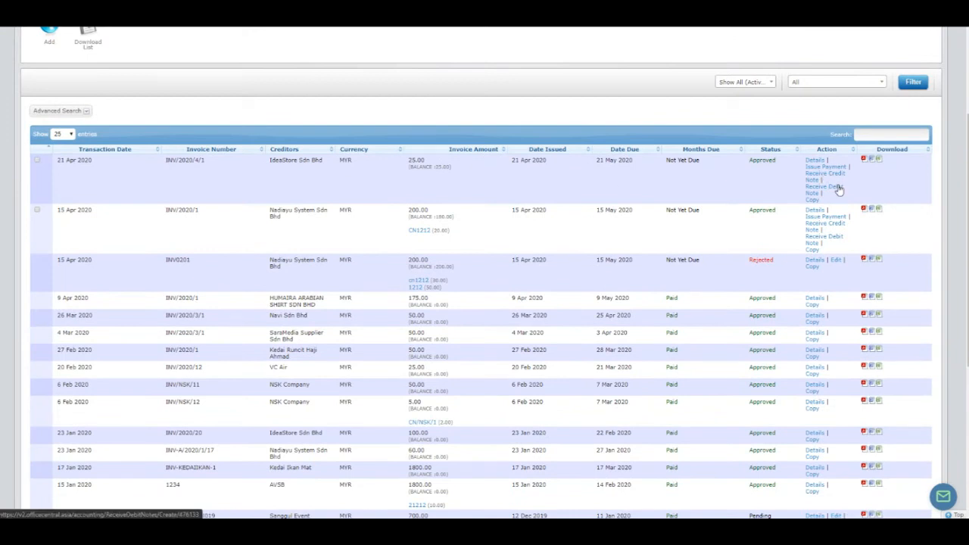
scroll(644, 204, "up", 1)
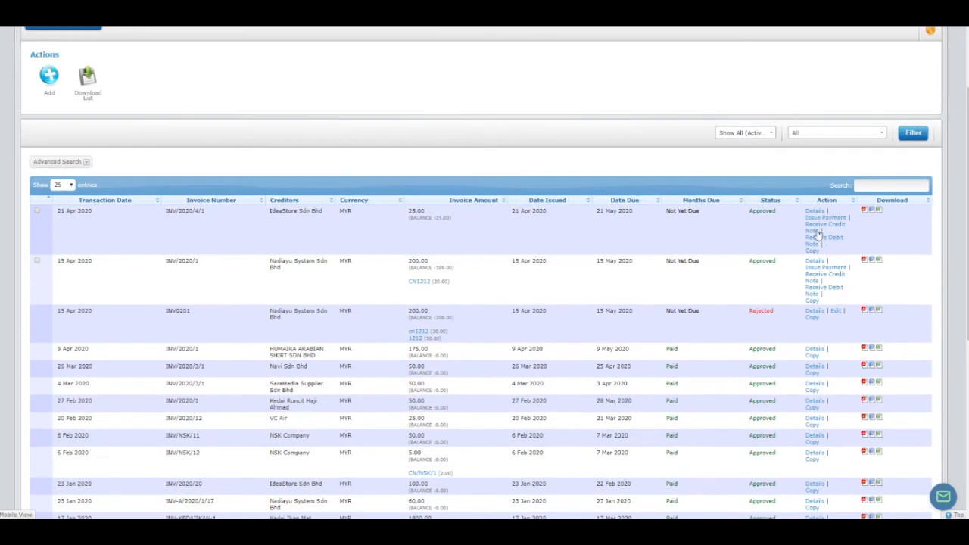
scroll(590, 250, "up", 2)
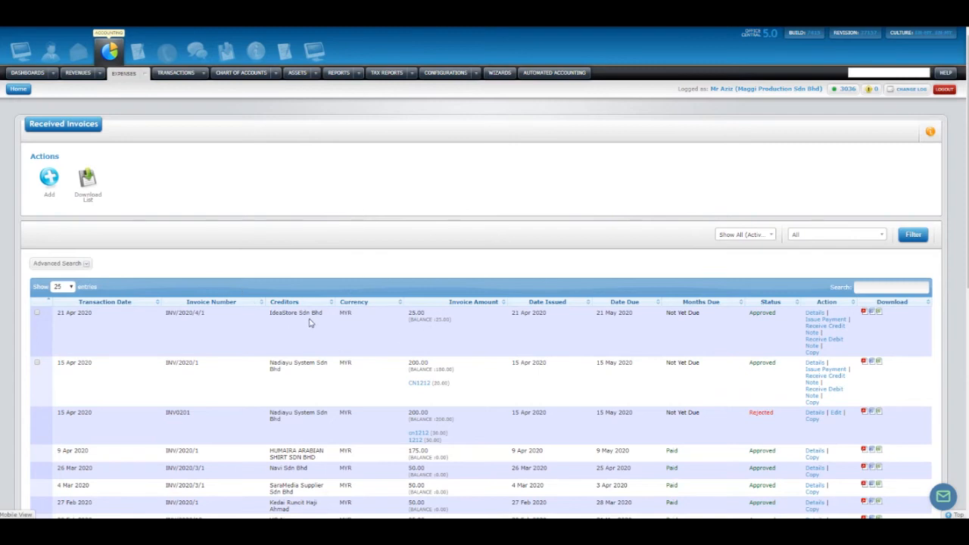
Step: Start issuing a payment for the IdeaStore Sdn Bhd invoice INV/2020/4/1, with CIMB Bank as the issuing account
left_click(830, 320)
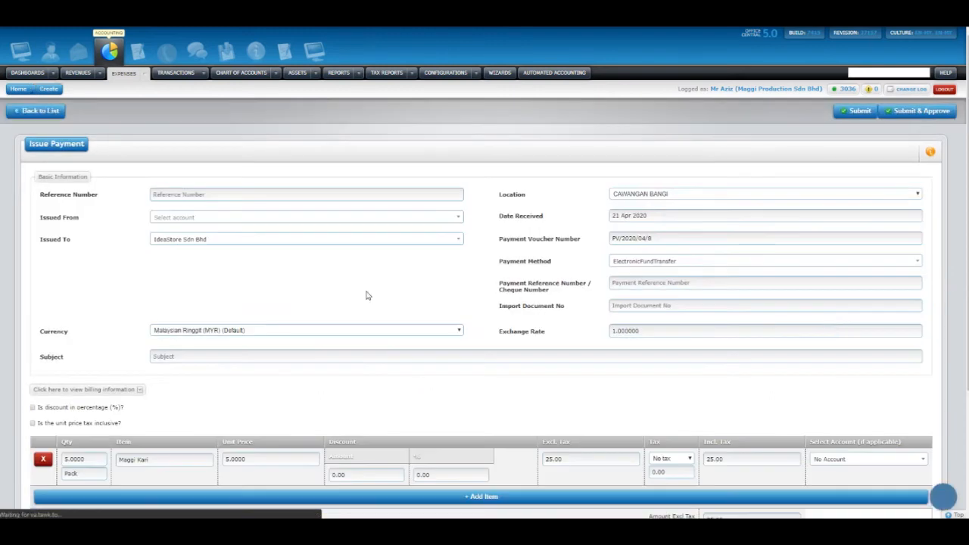
left_click(236, 220)
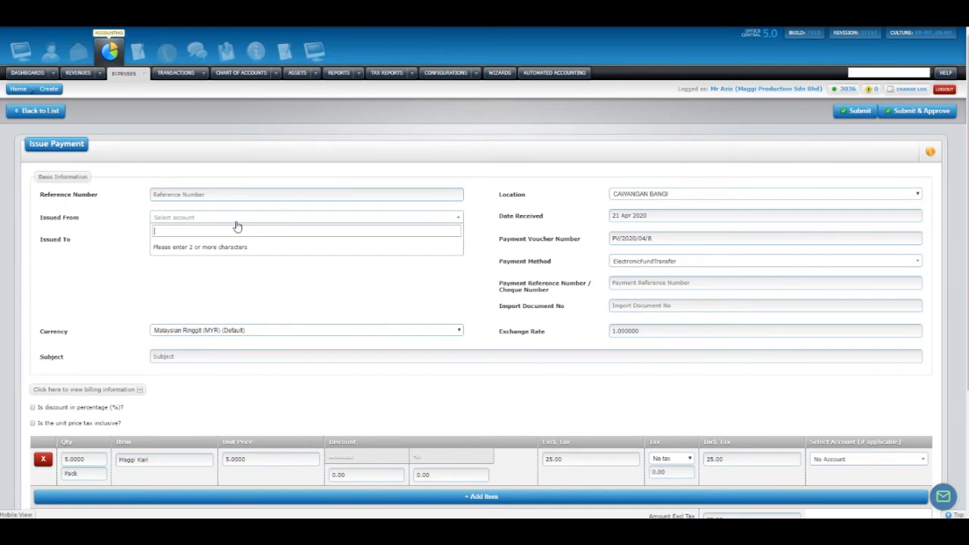
type("CIMB")
left_click(235, 261)
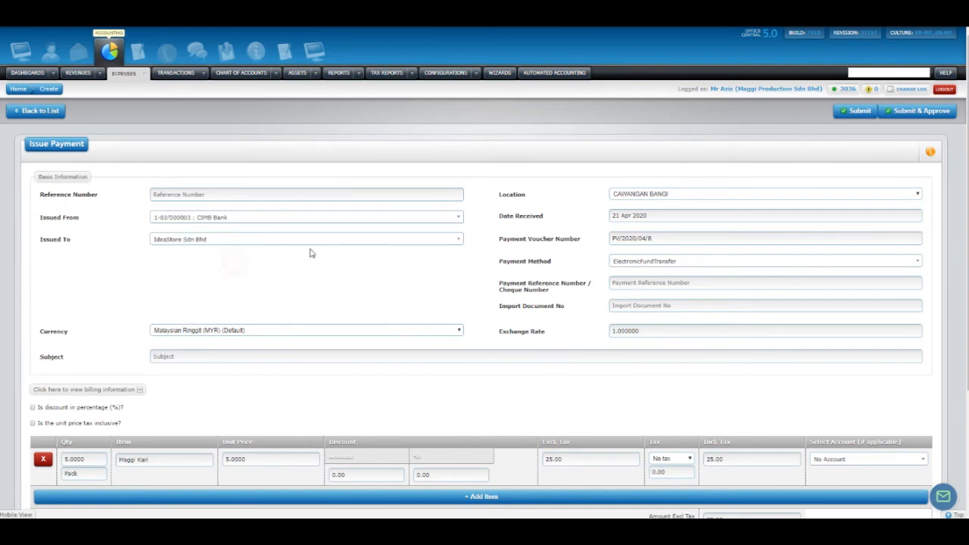
Step: Keep CAWANGAN BANGI as the payment's location and enter BAYARAN as its subject
left_click(627, 195)
left_click(630, 201)
scroll(202, 306, "down", 1)
left_click(201, 305)
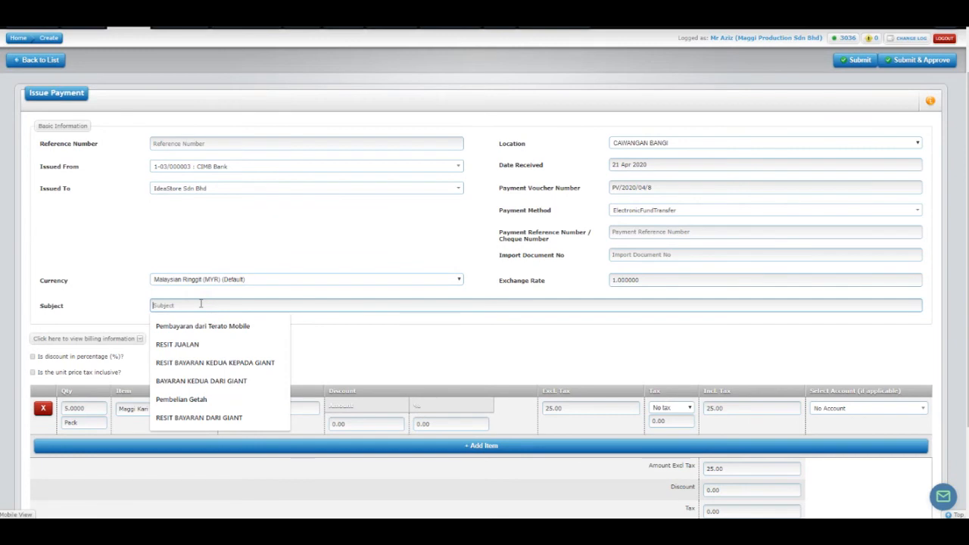
type("BAYARAN")
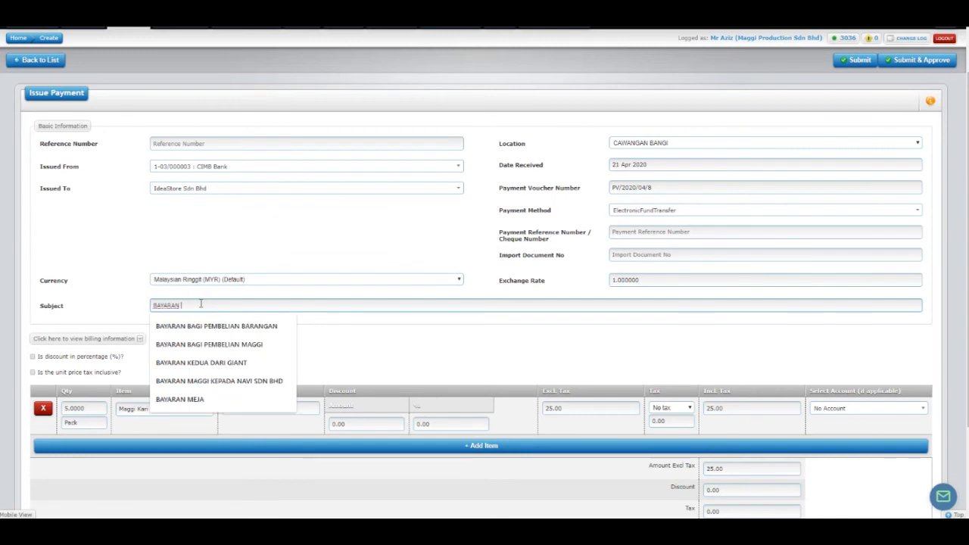
left_click(65, 326)
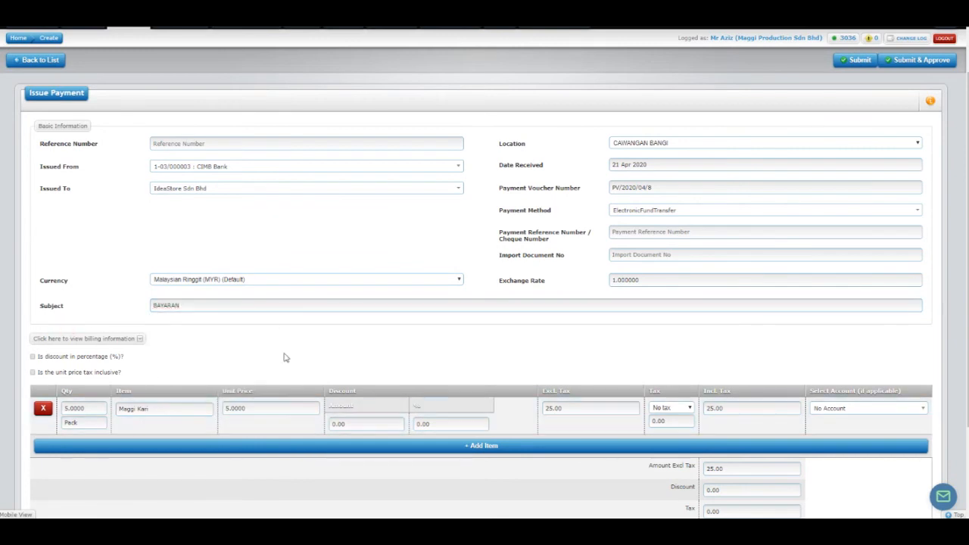
Step: Check the payment's amounts and invoice connection, and submit and approve the payment
scroll(227, 338, "down", 2)
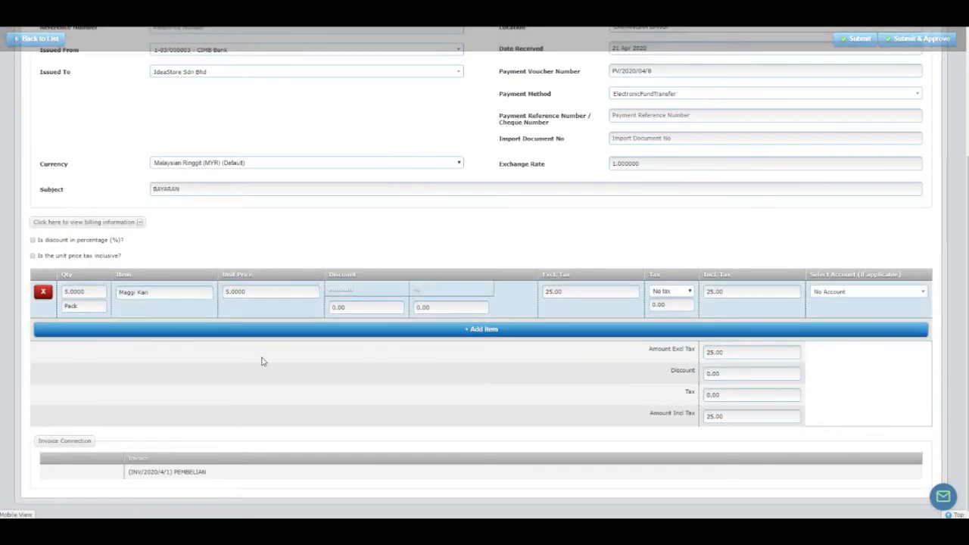
scroll(670, 244, "up", 4)
left_click(922, 112)
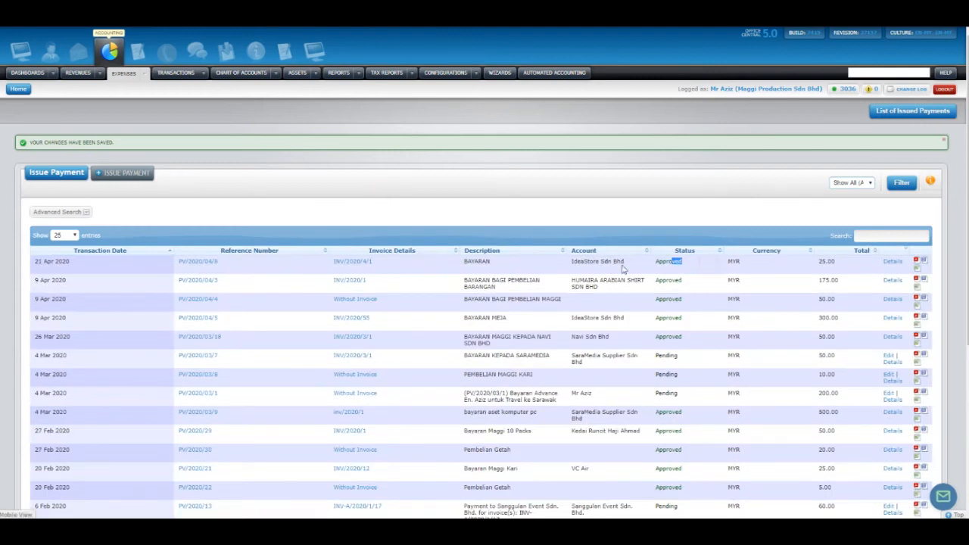
Step: Return to the overall received invoices list and check the payment status of invoice INV/2020/4/1
left_click(151, 76)
mouse_move(186, 101)
left_click(257, 114)
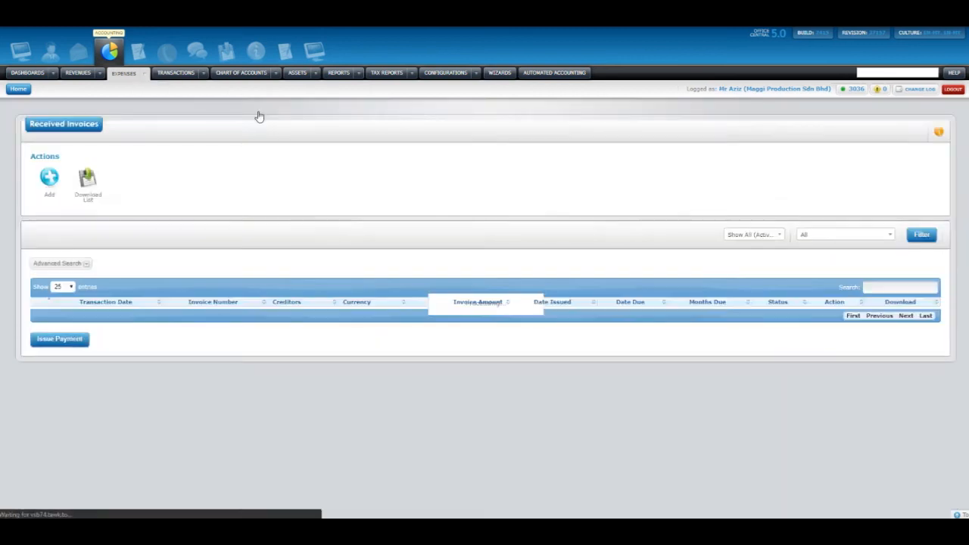
scroll(492, 249, "down", 3)
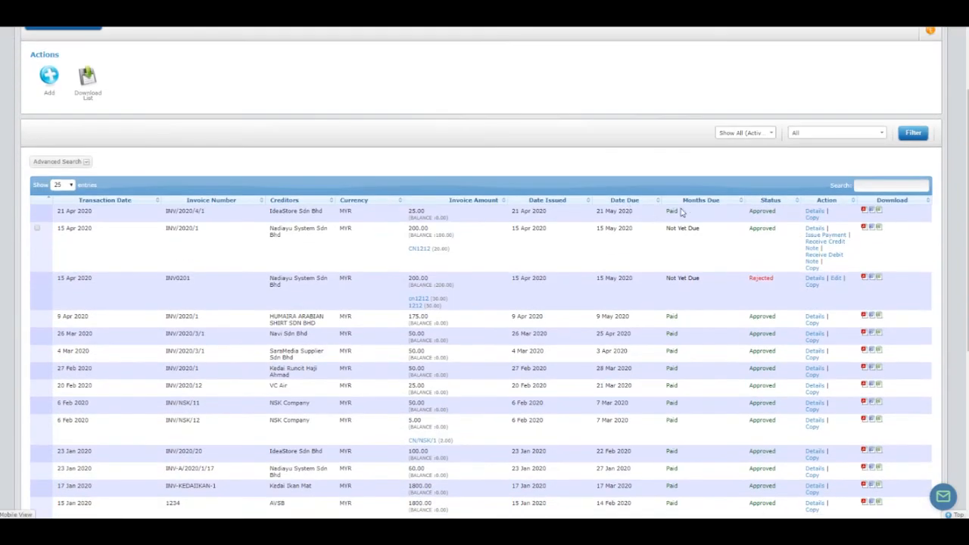
Step: Examine the invoice amount, remaining balance and available actions of invoice INV/2020/4/1 in the received invoices list
scroll(356, 208, "up", 3)
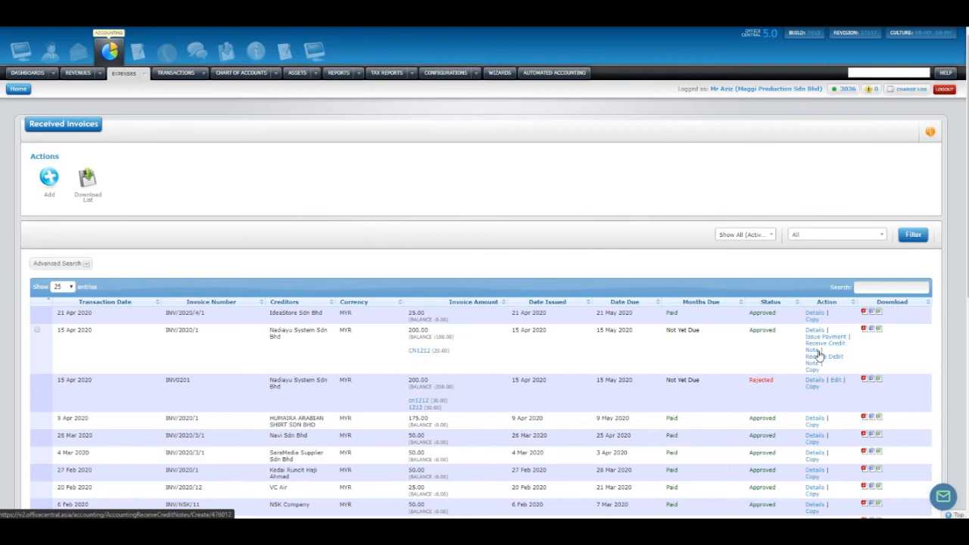
left_click_drag(679, 315, 420, 312)
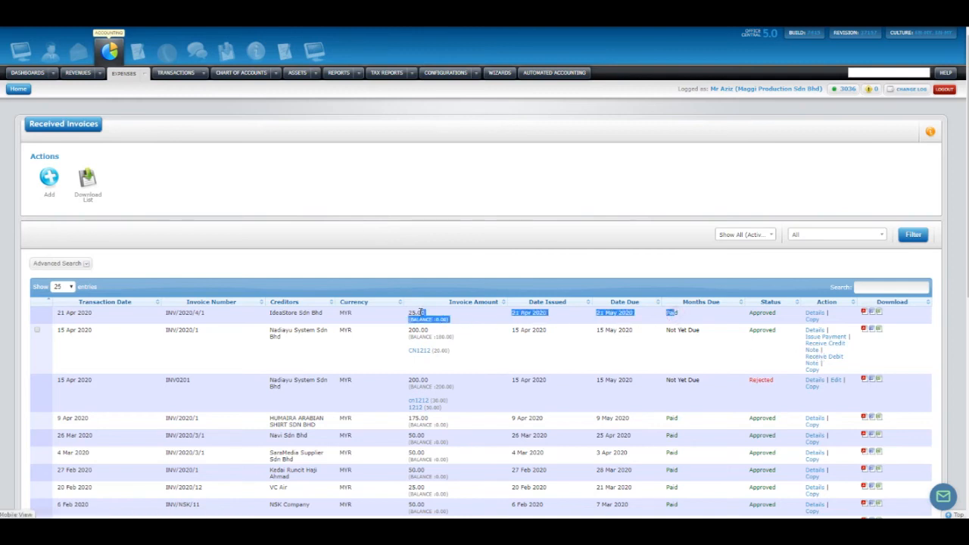
left_click(420, 312)
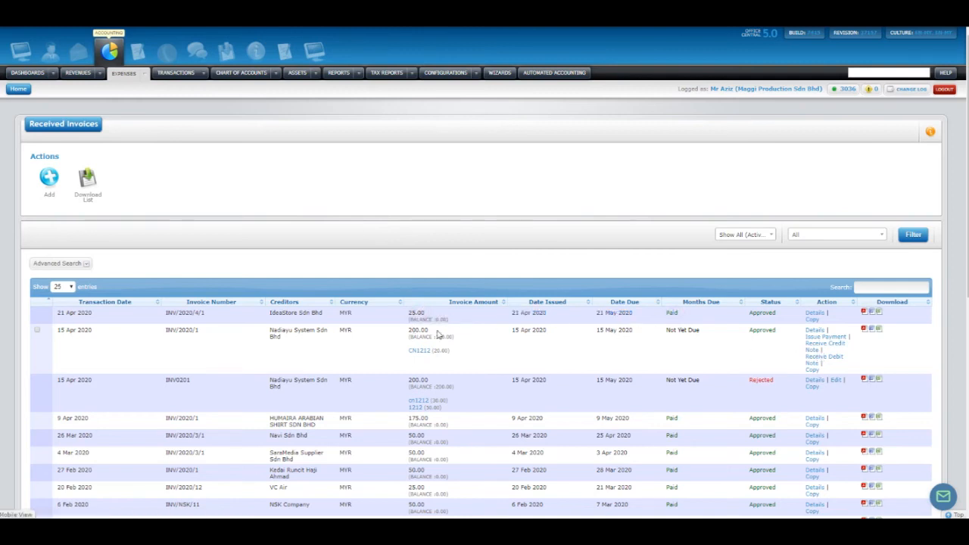
left_click_drag(680, 320, 650, 321)
left_click(651, 321)
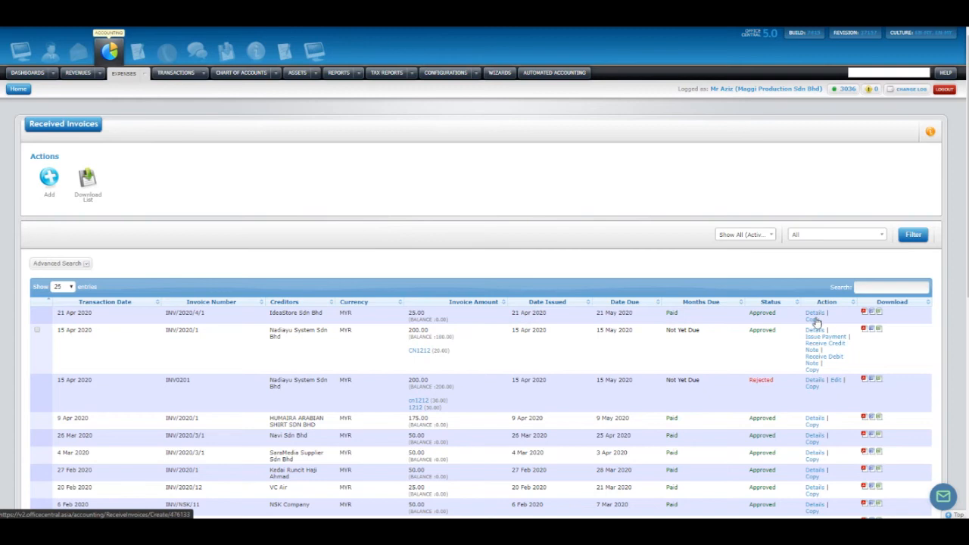
Step: Start a new cash purchase under expenses and choose CASH as the account the payment is issued from
mouse_move(148, 78)
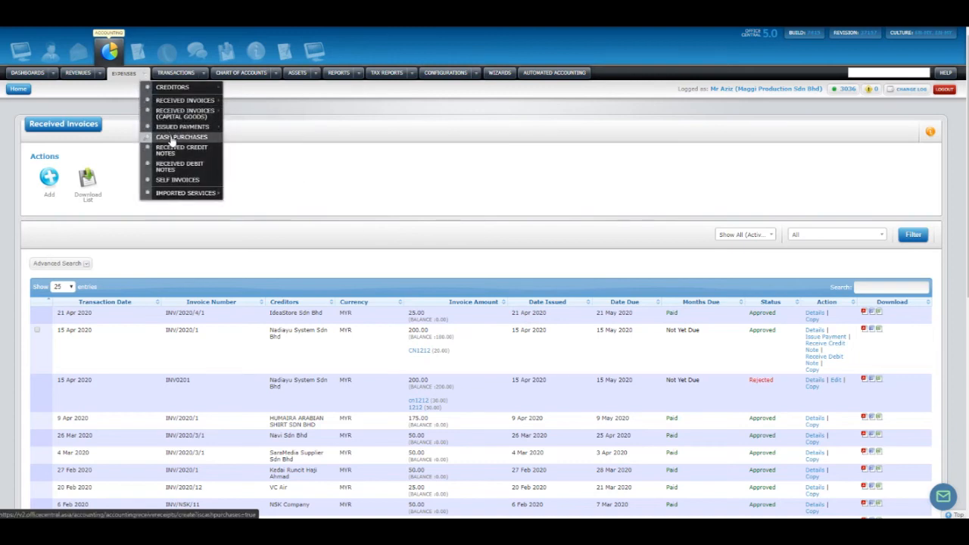
mouse_move(99, 73)
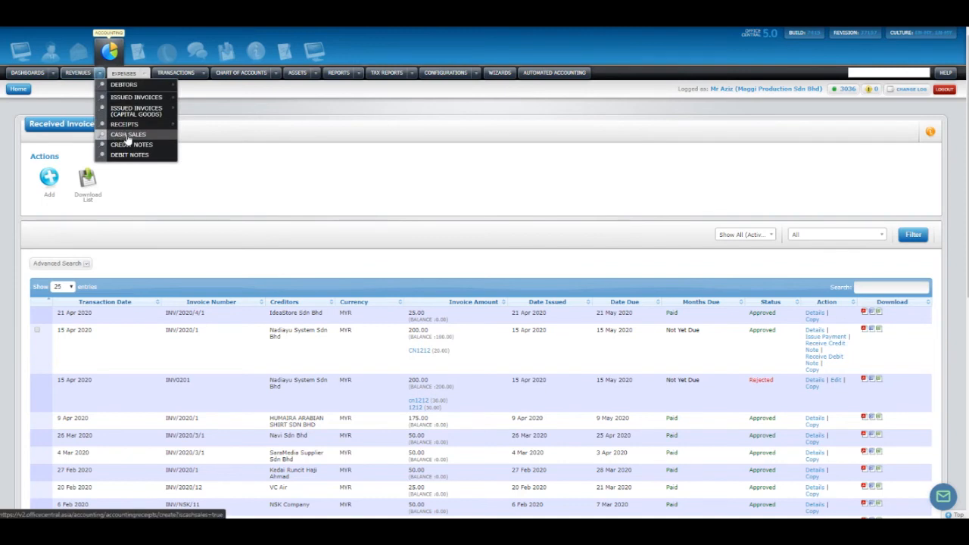
left_click(174, 141)
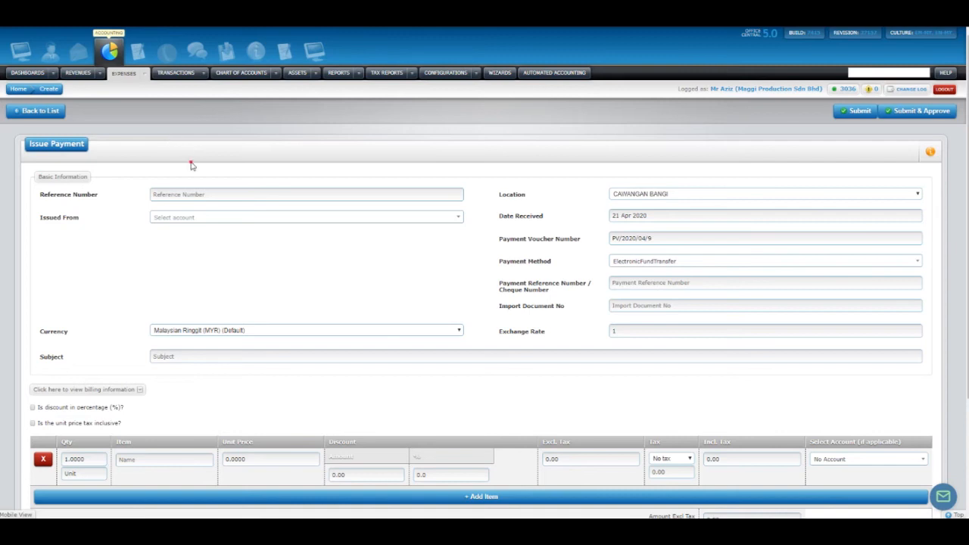
left_click_drag(88, 195, 176, 221)
left_click(176, 221)
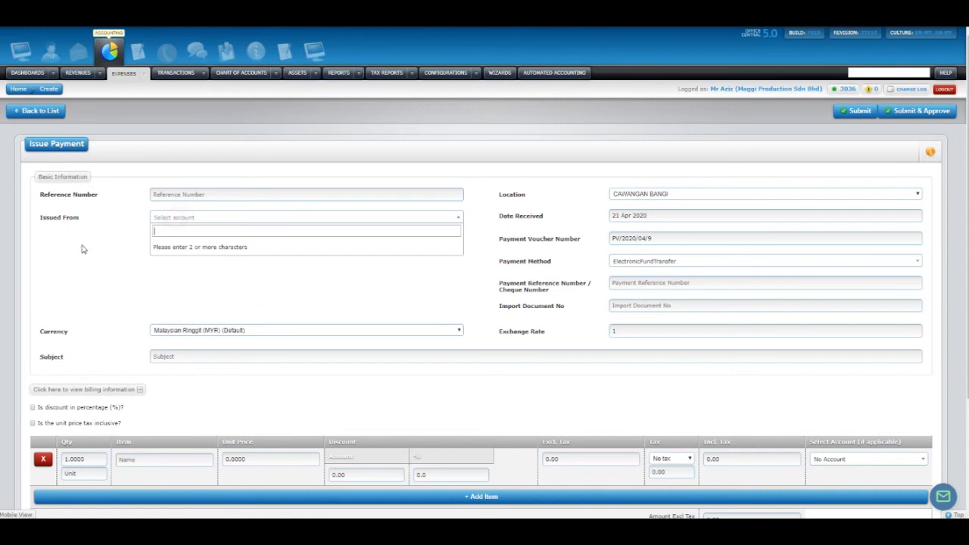
left_click(81, 247)
left_click(176, 224)
type("CASH")
left_click(203, 310)
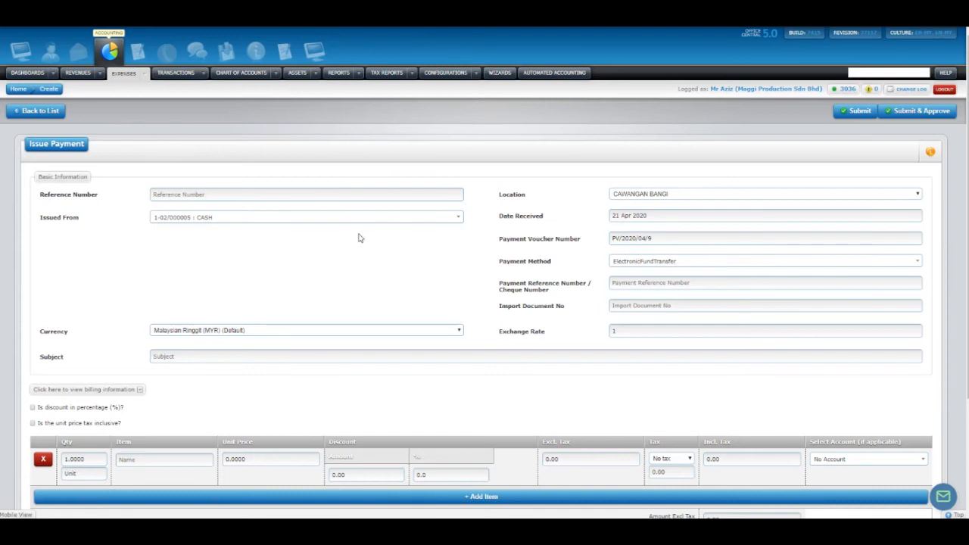
Step: Fill in the payment with the subject Pembelian Getah and a line item GETAH at a unit price of 10
left_click(205, 355)
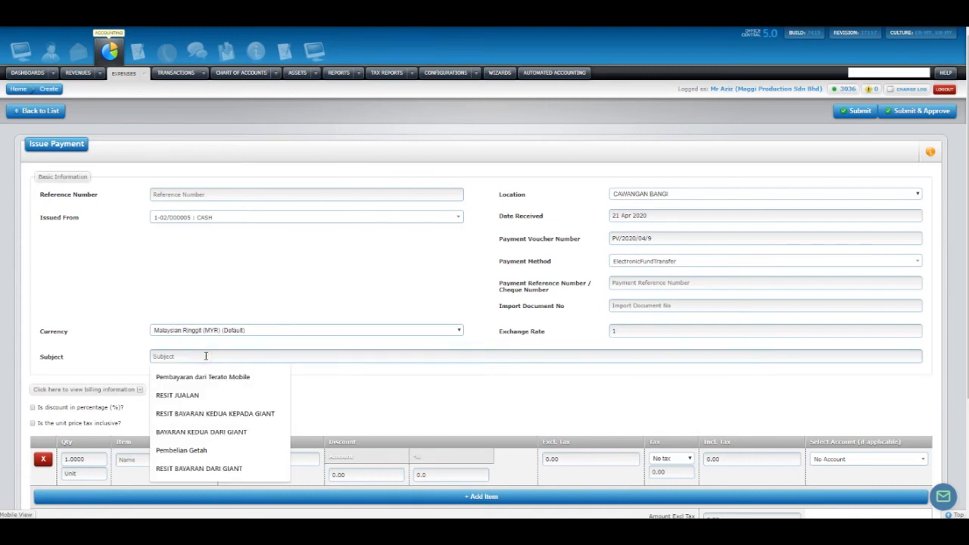
type("PEMBELIAN")
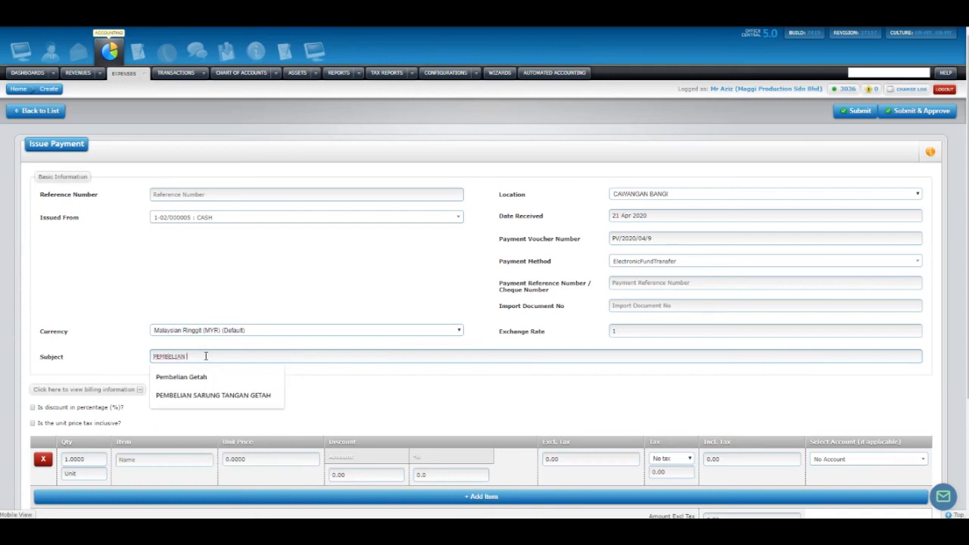
left_click(199, 376)
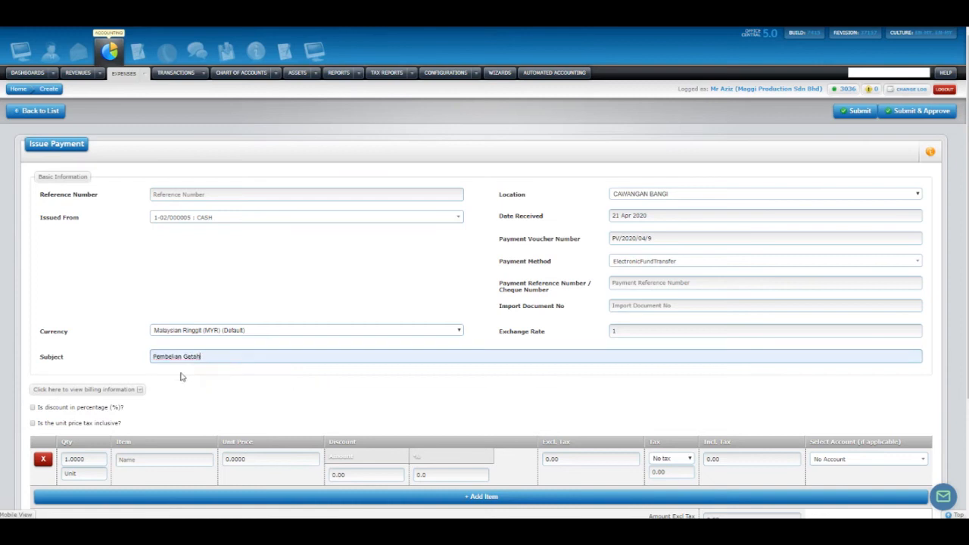
left_click(153, 458)
type("GETAH")
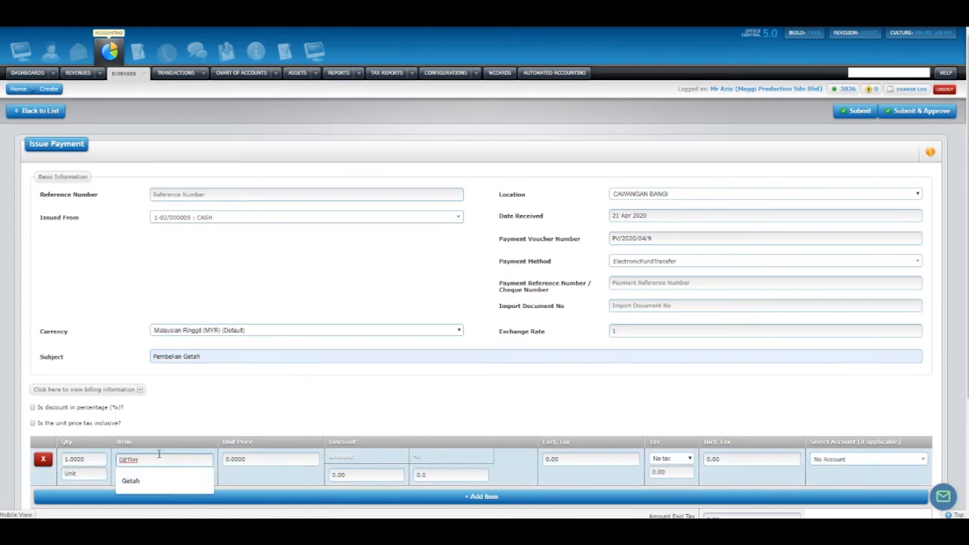
left_click(236, 408)
left_click(225, 457)
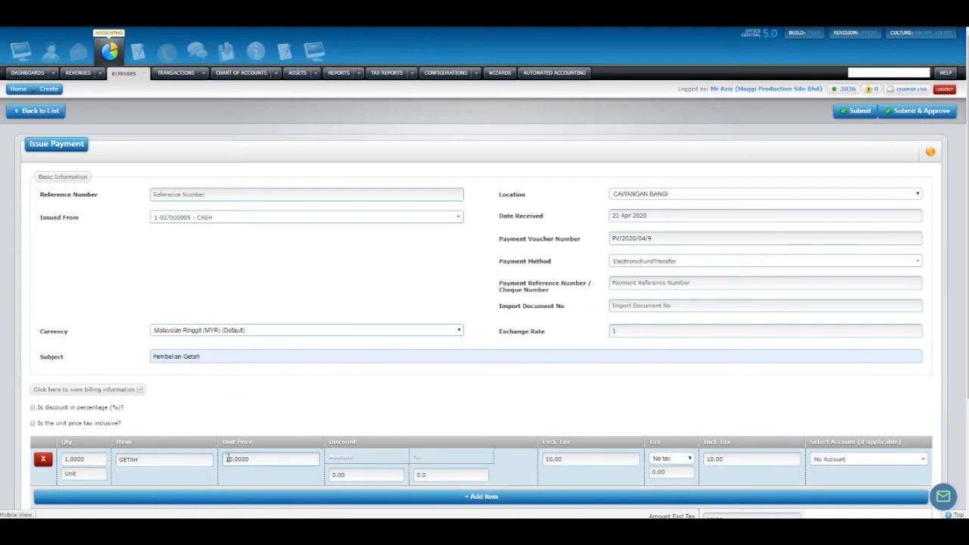
Step: Submit and approve the payment, and check its row in the list of issued payments
scroll(508, 467, "down", 1)
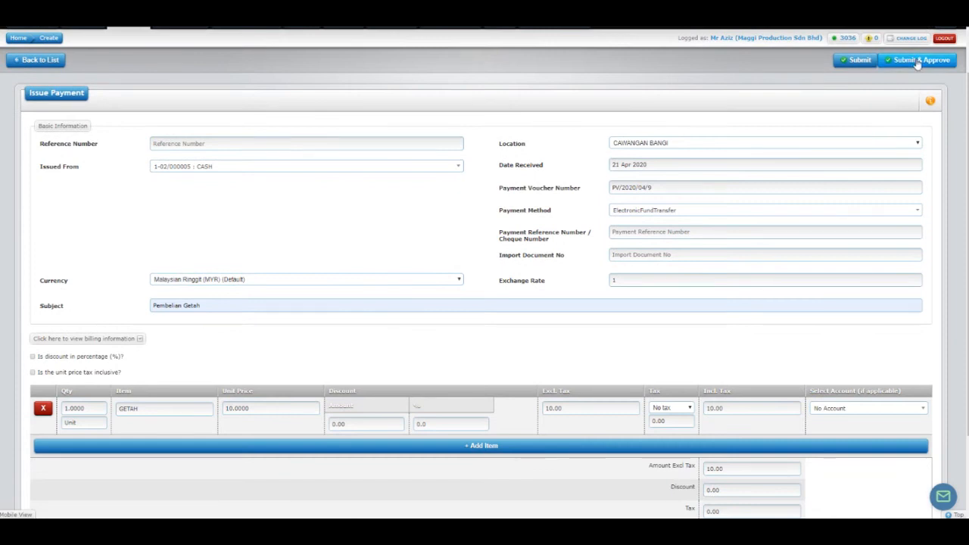
left_click(919, 61)
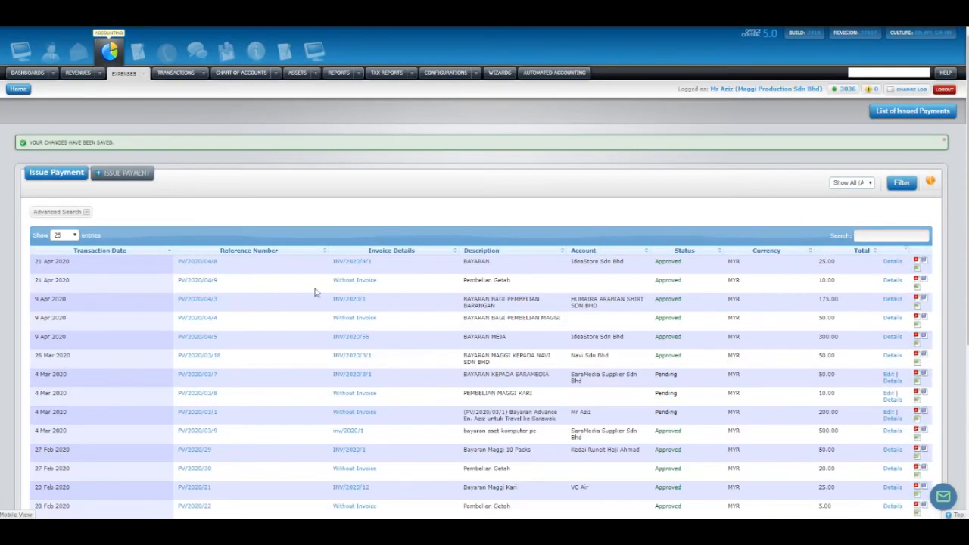
left_click_drag(407, 283, 133, 285)
left_click(134, 285)
Step: View the expense lists of received credit notes and received debit notes
left_click(145, 74)
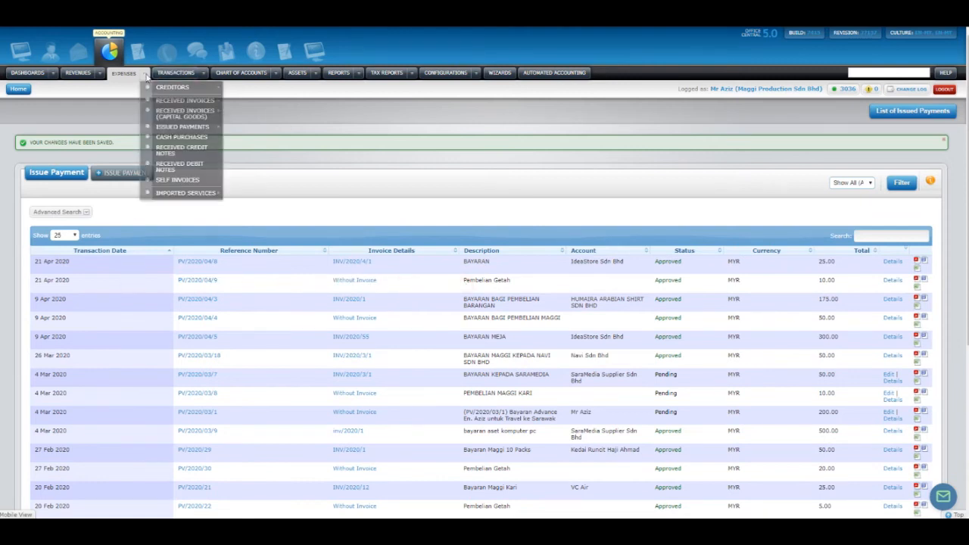
left_click(189, 153)
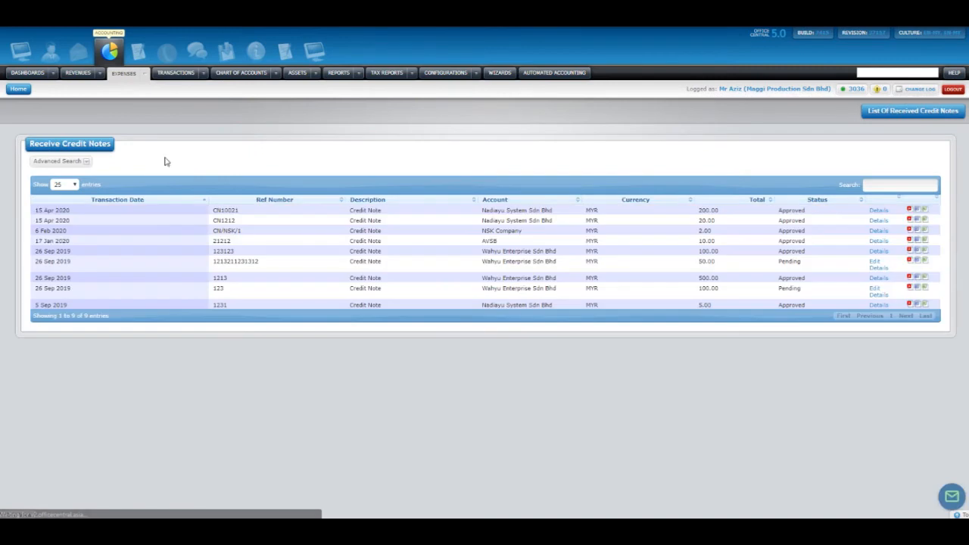
mouse_move(129, 76)
left_click(172, 171)
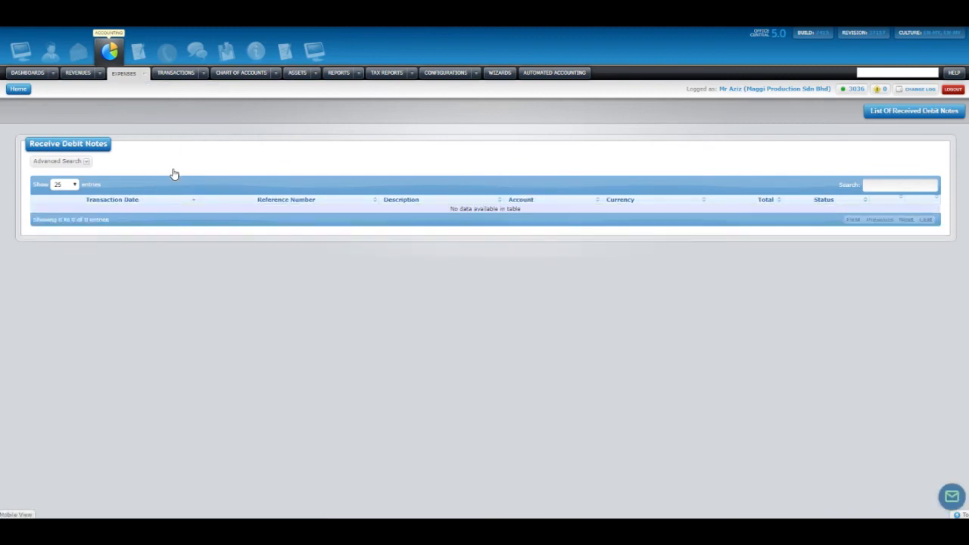
Step: Browse the transaction lists for all locations, for approval and for my location
mouse_move(204, 73)
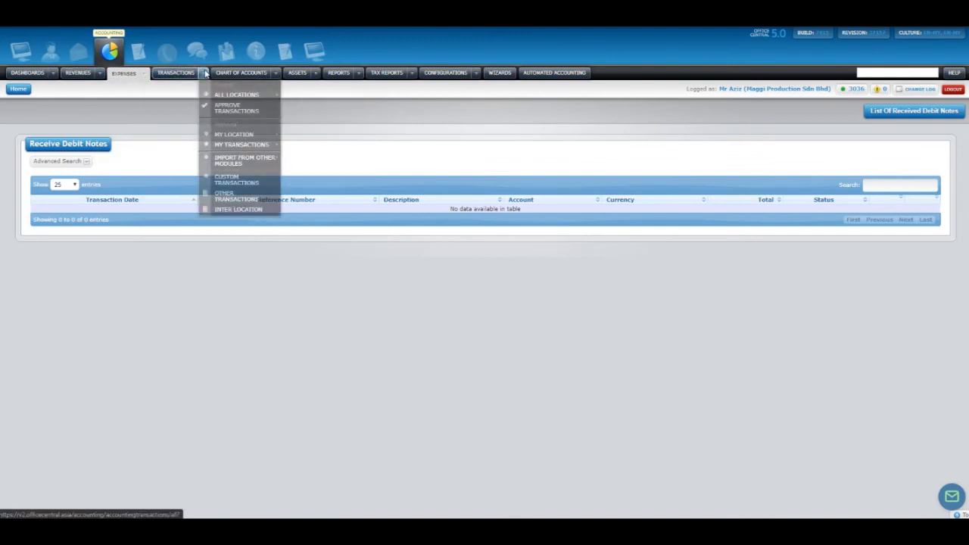
mouse_move(208, 81)
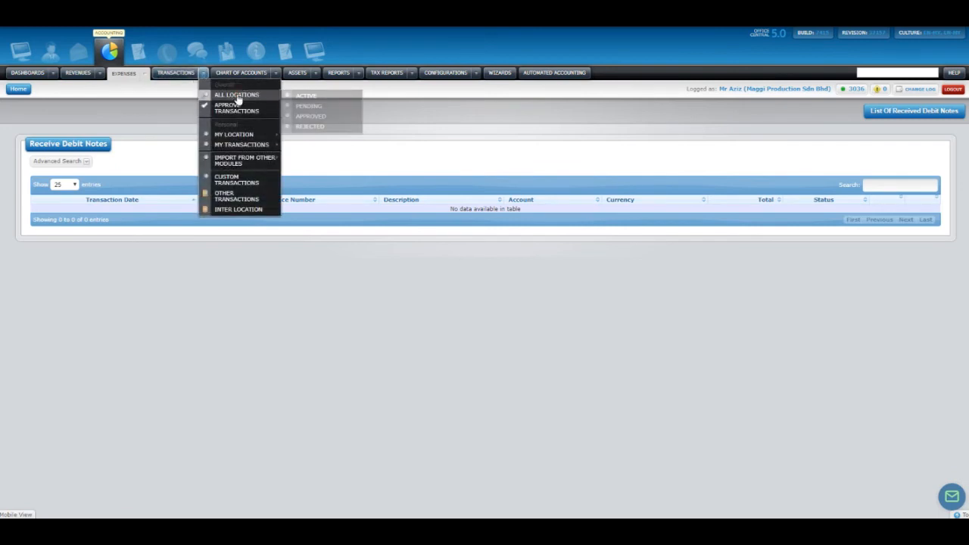
left_click(227, 95)
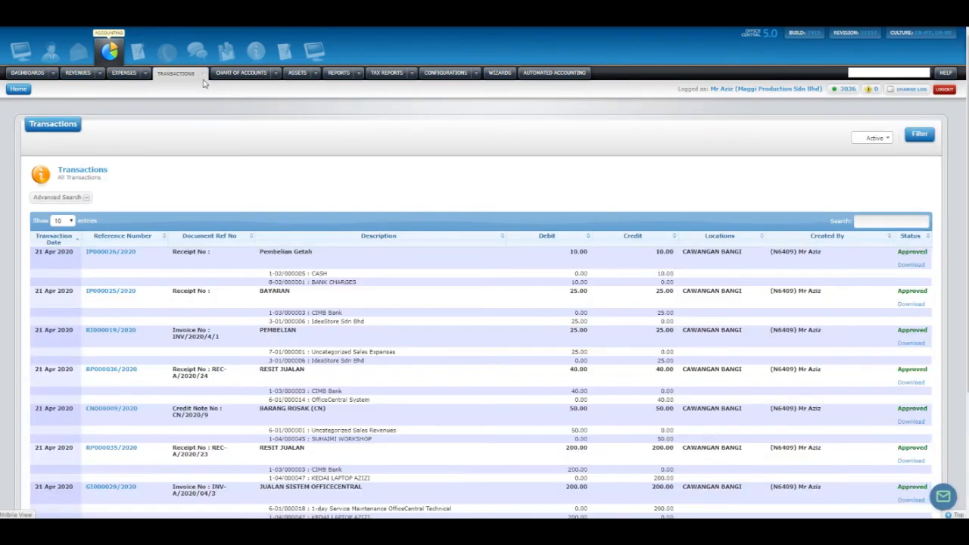
mouse_move(206, 85)
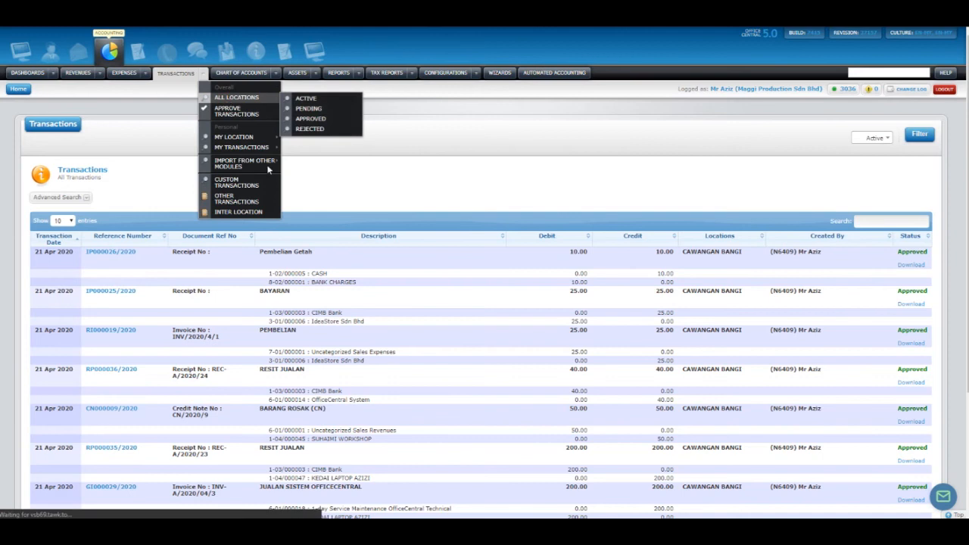
left_click(227, 99)
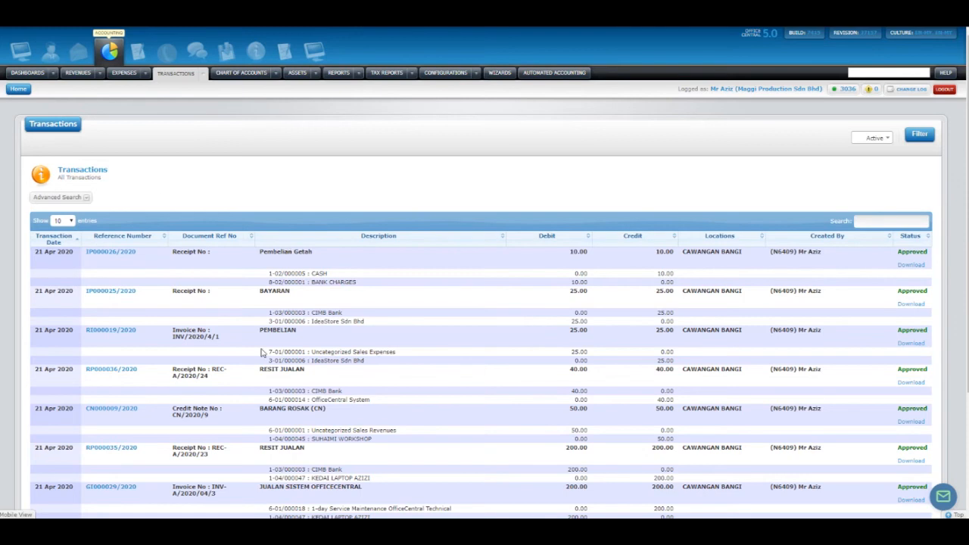
mouse_move(203, 73)
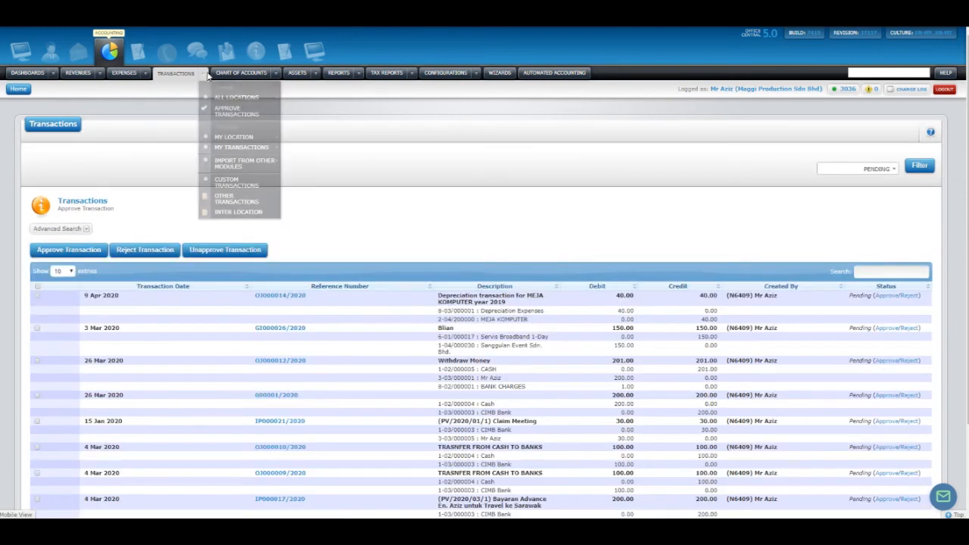
left_click(233, 140)
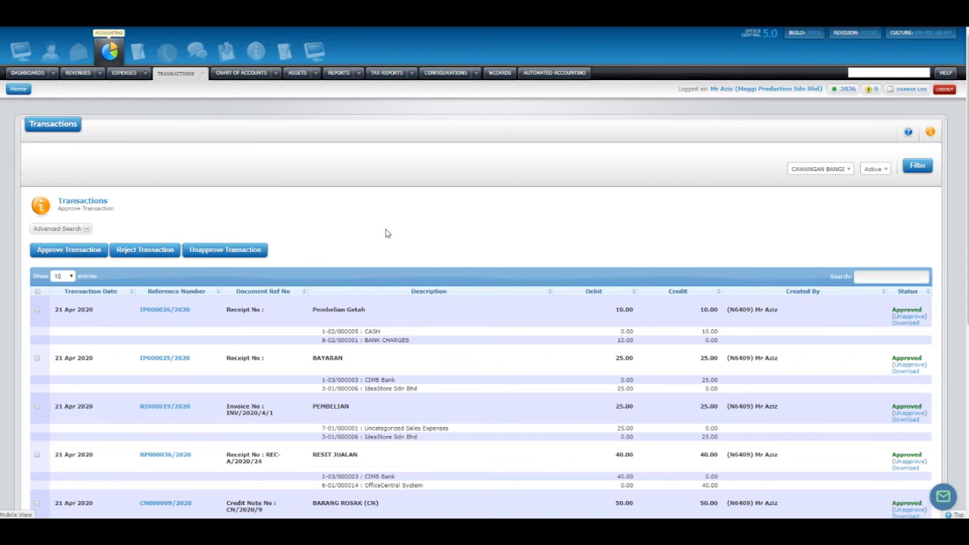
Step: Open the revenue invoices list and examine the amount and balance of the newest invoice
left_click(100, 73)
mouse_move(136, 98)
left_click(204, 105)
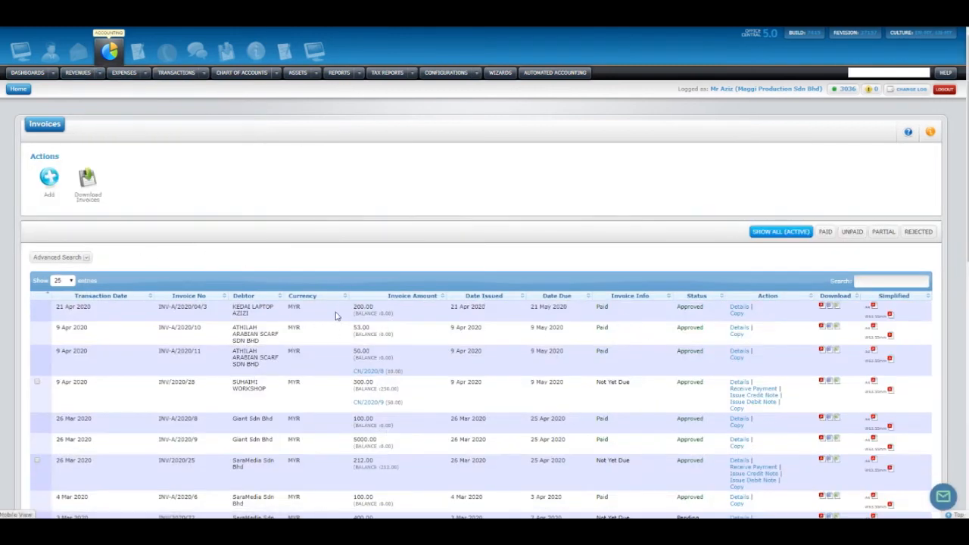
left_click_drag(352, 312, 380, 314)
left_click(450, 275)
left_click(379, 315)
Step: Unapprove the PEMBELIAN received invoice transaction in my location's transaction list
mouse_move(202, 74)
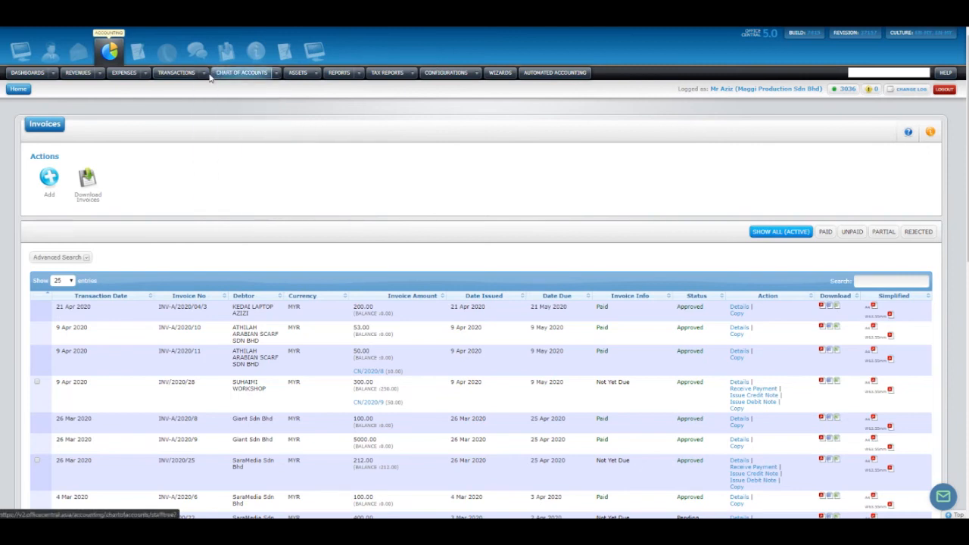
mouse_move(232, 139)
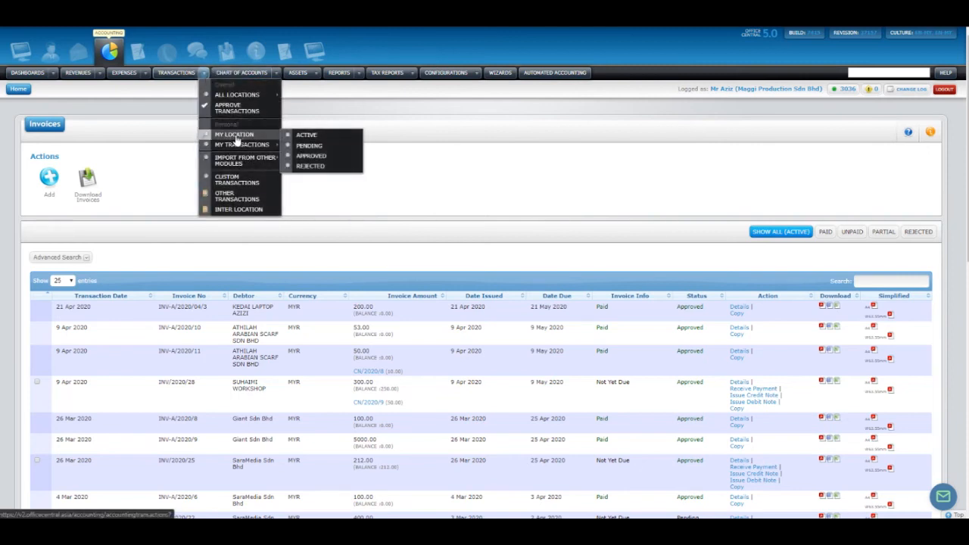
left_click(233, 139)
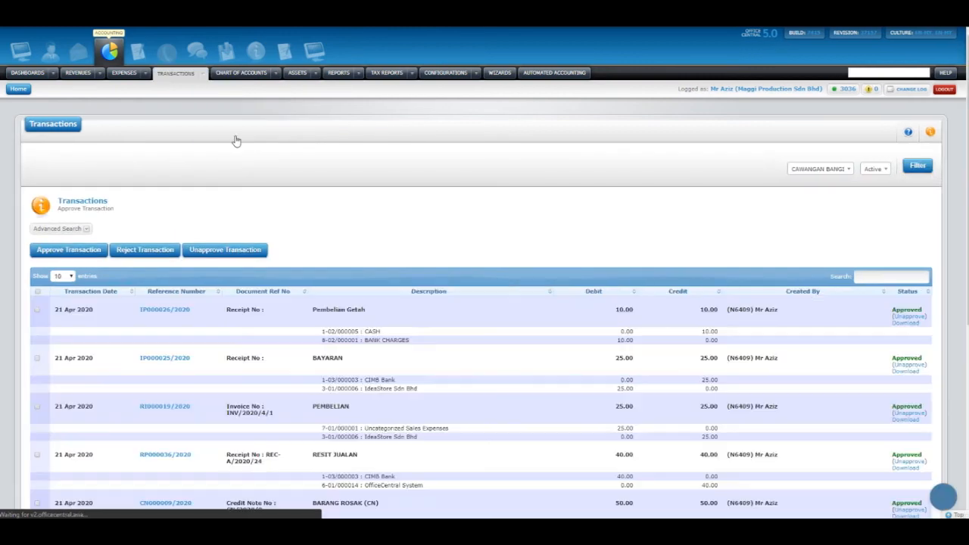
scroll(388, 306, "down", 1)
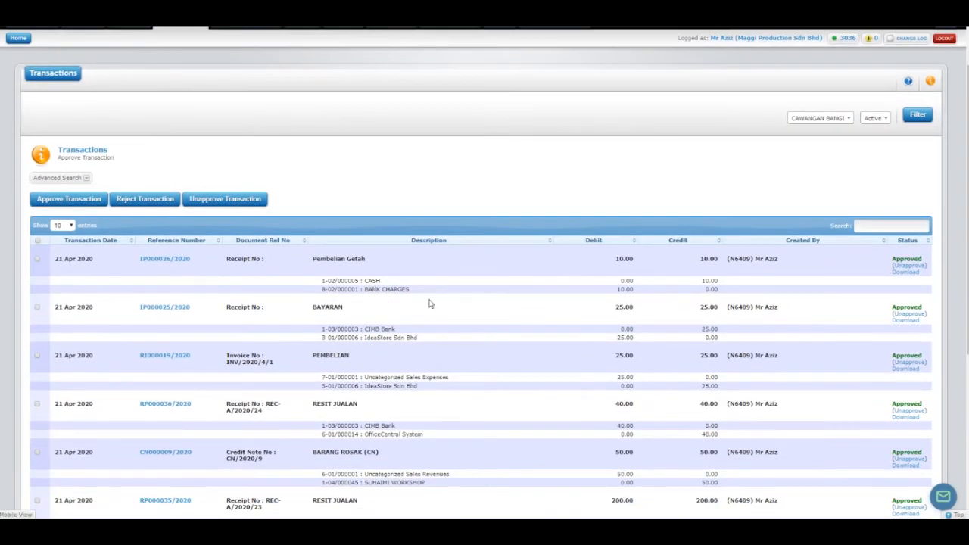
scroll(469, 344, "down", 1)
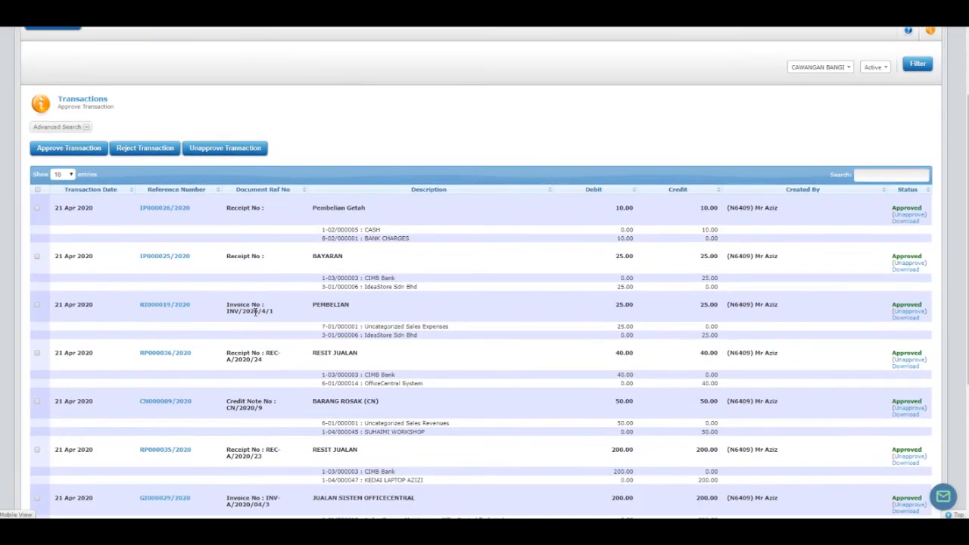
left_click(905, 313)
Step: Open the unapproved PEMBELIAN invoice for editing, review its details and submit it with its existing values
scroll(776, 374, "down", 1)
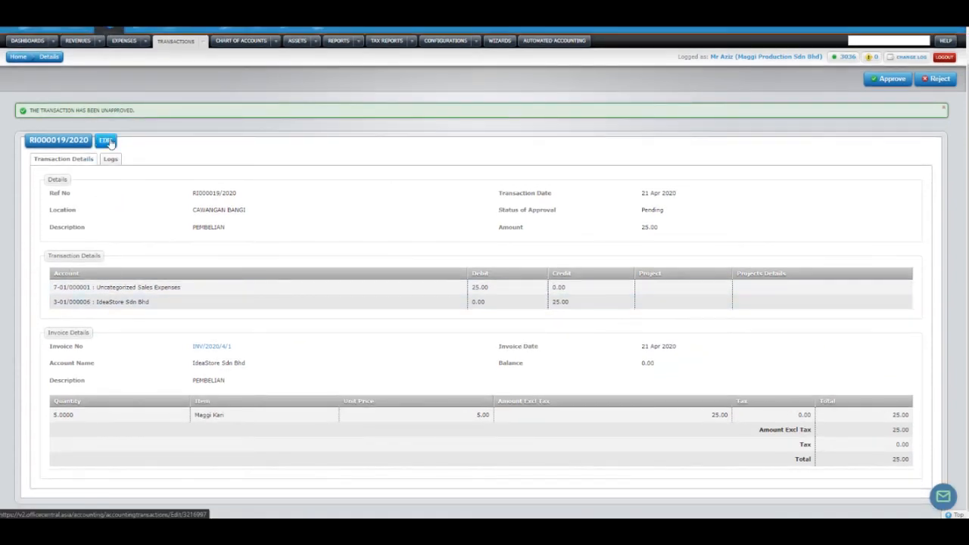
left_click(107, 142)
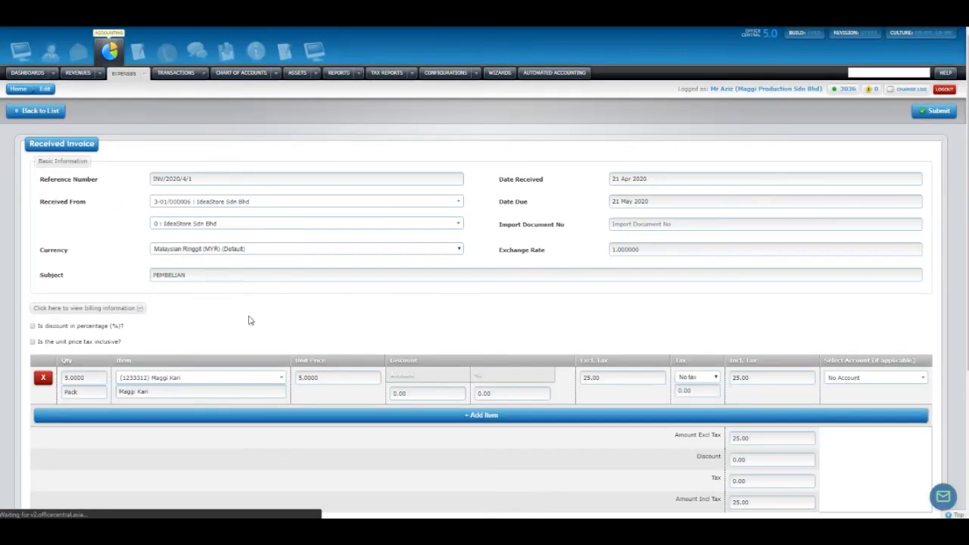
scroll(258, 322, "down", 3)
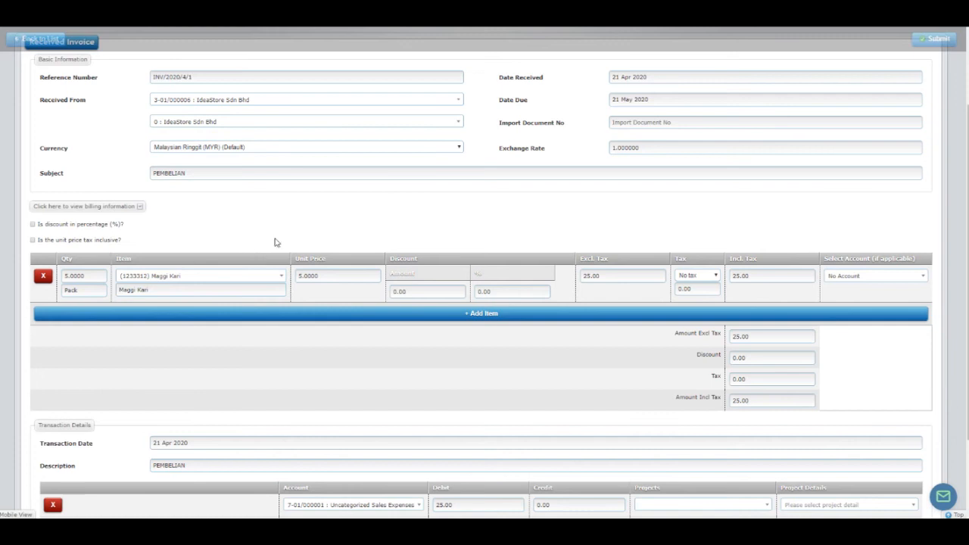
scroll(495, 210, "up", 3)
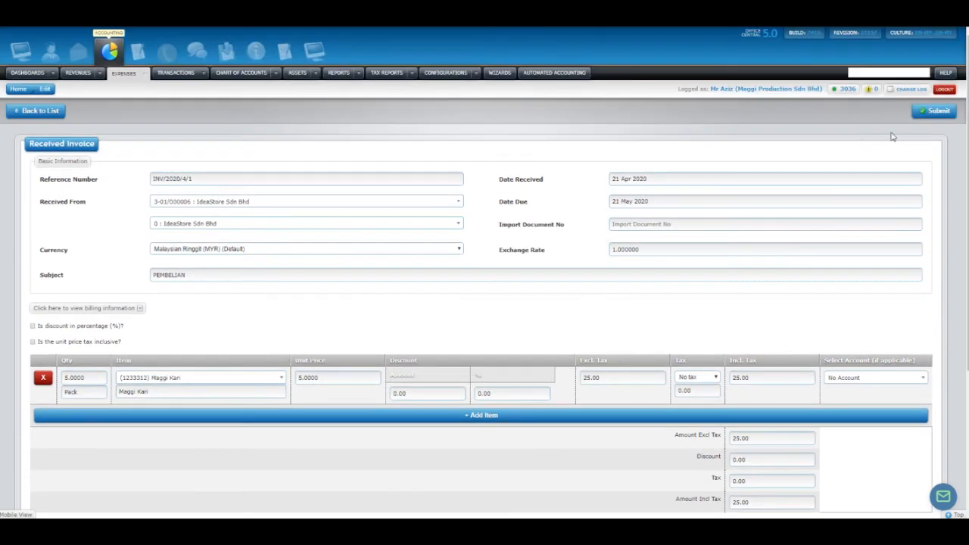
left_click(917, 115)
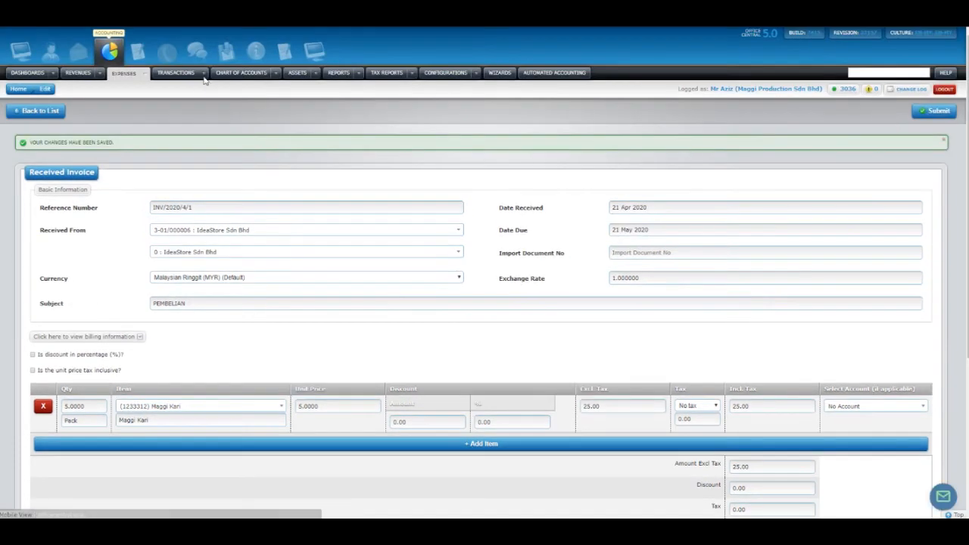
Step: Return to my location's transaction list and check the approval status of the PEMBELIAN transaction
left_click(203, 73)
left_click(233, 137)
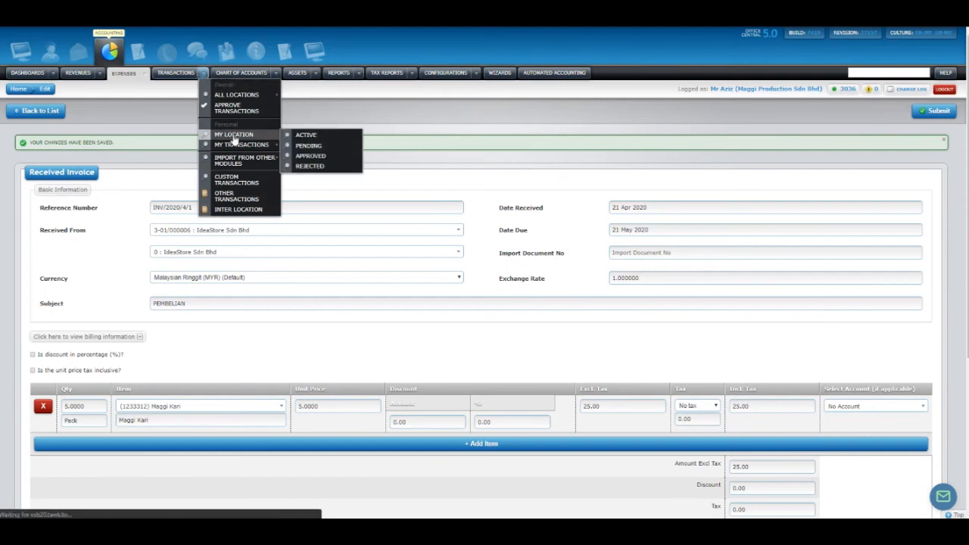
scroll(292, 208, "down", 2)
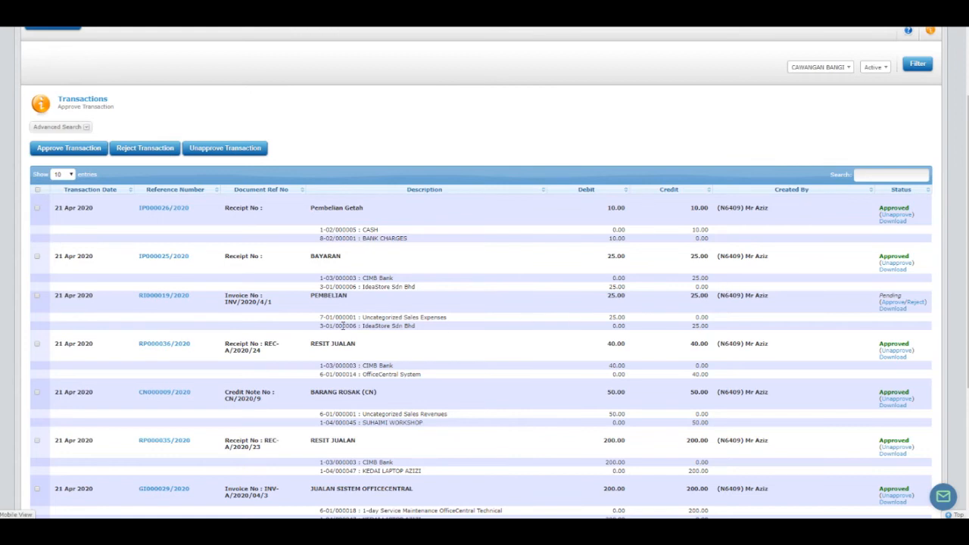
left_click_drag(906, 296, 878, 299)
left_click(728, 311)
Step: Select the PEMBELIAN, BAYARAN and Pembelian Getah transactions, and approve the pending PEMBELIAN transaction
left_click(37, 297)
left_click(36, 256)
left_click(36, 207)
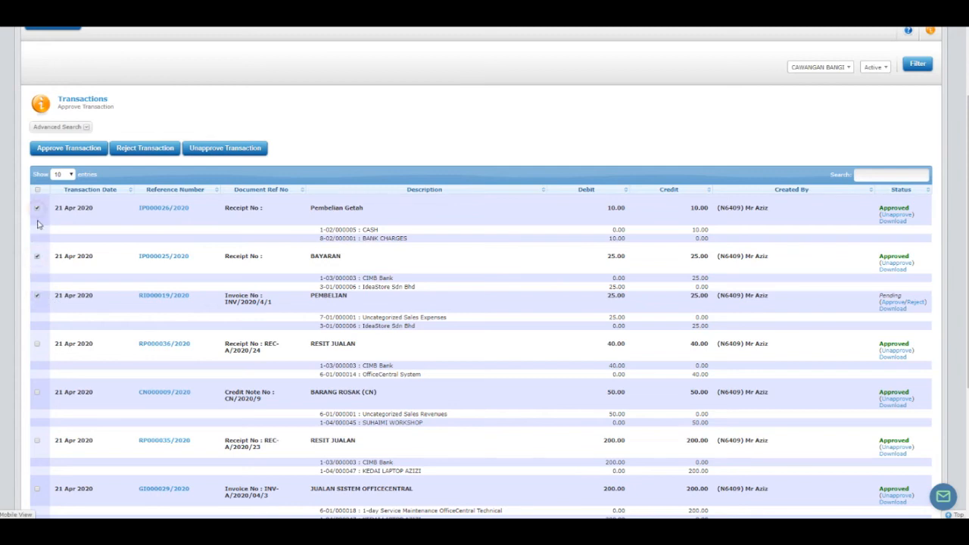
left_click(55, 150)
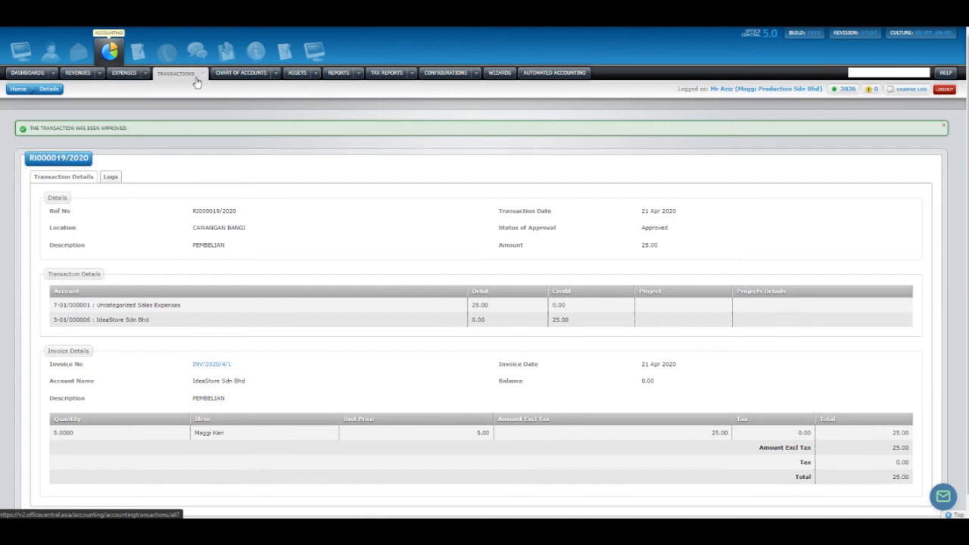
Step: Open my location's transaction list, filter it by Rejected status and look through the rejected transactions
mouse_move(196, 82)
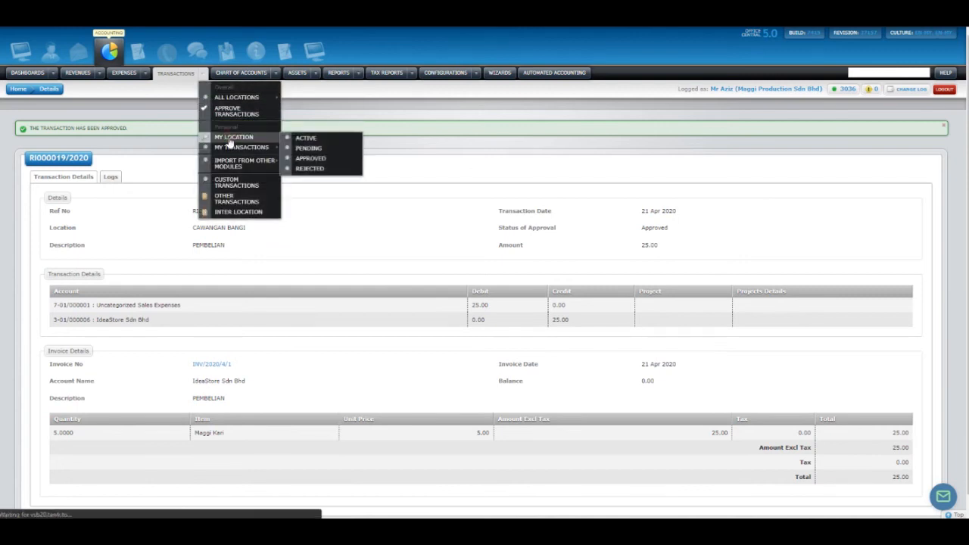
left_click(230, 142)
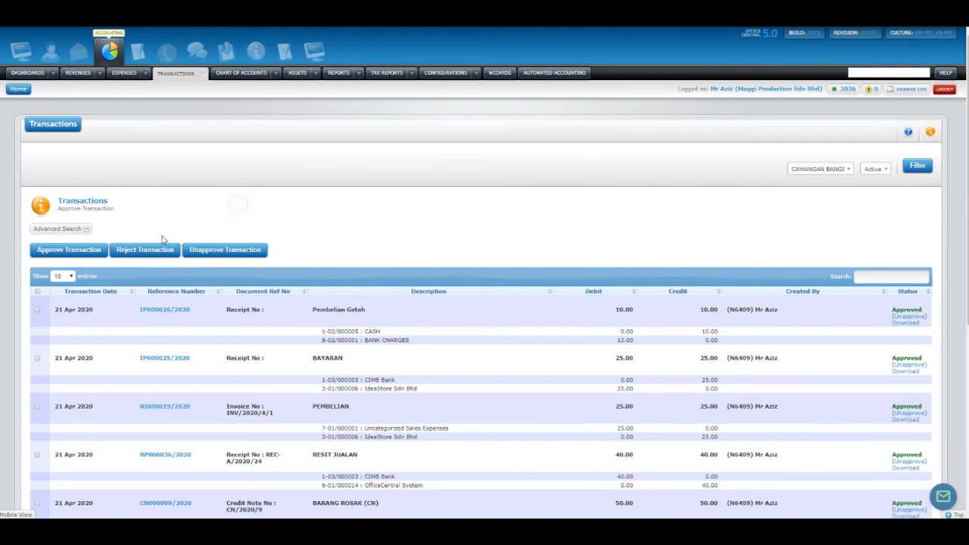
left_click(180, 203)
left_click(876, 169)
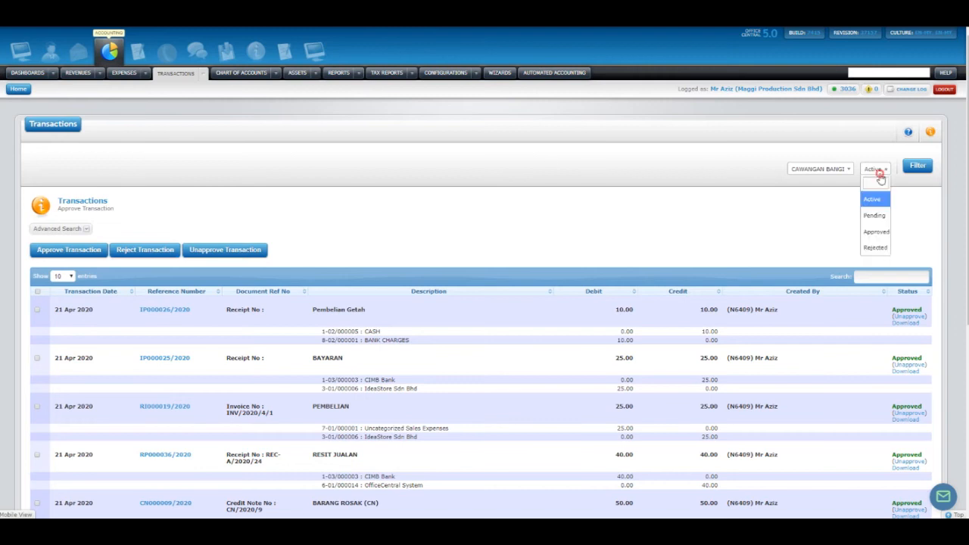
left_click(875, 250)
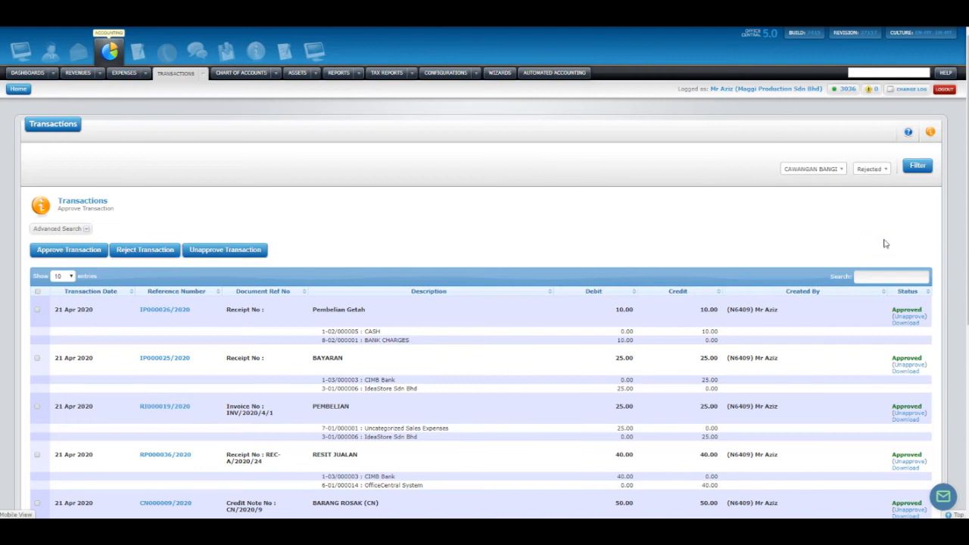
left_click(912, 169)
scroll(759, 243, "down", 4)
scroll(902, 173, "up", 1)
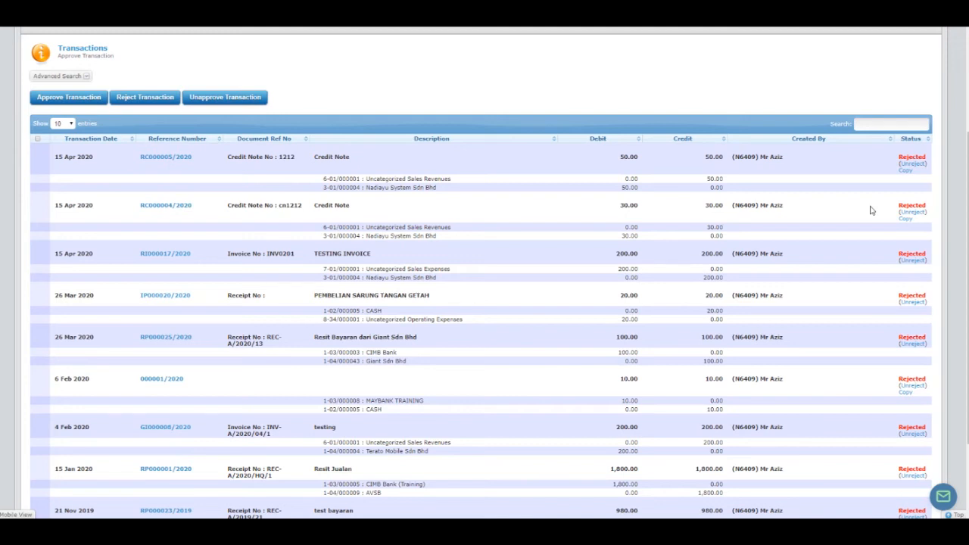
scroll(346, 119, "up", 3)
Step: Import the Netcarbon Enterprise CRM invoice with subject jualan into the accounting transactions
left_click(199, 73)
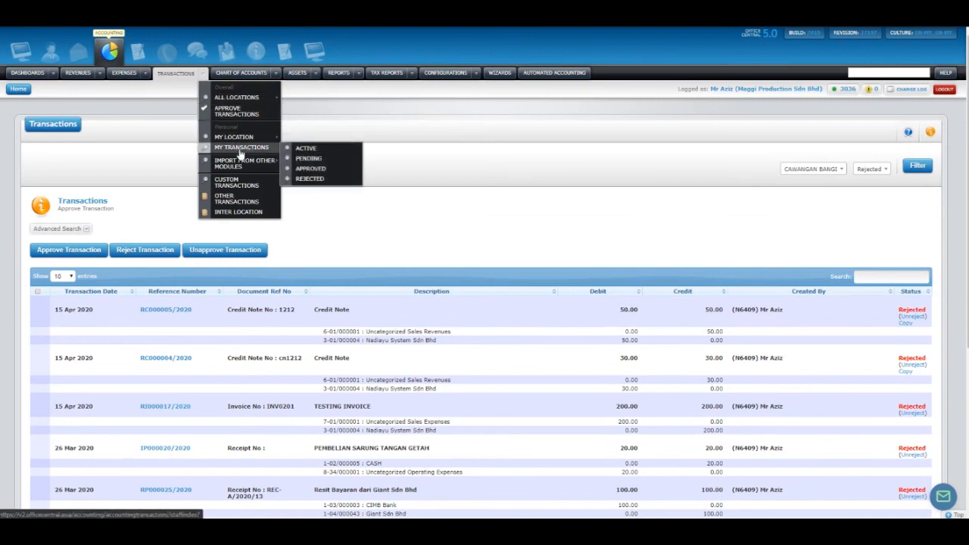
mouse_move(238, 163)
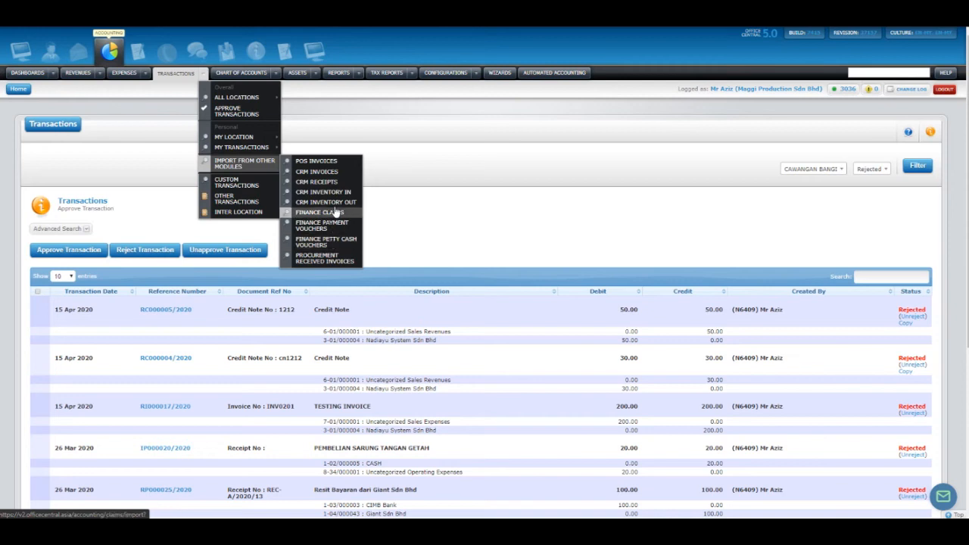
left_click(325, 174)
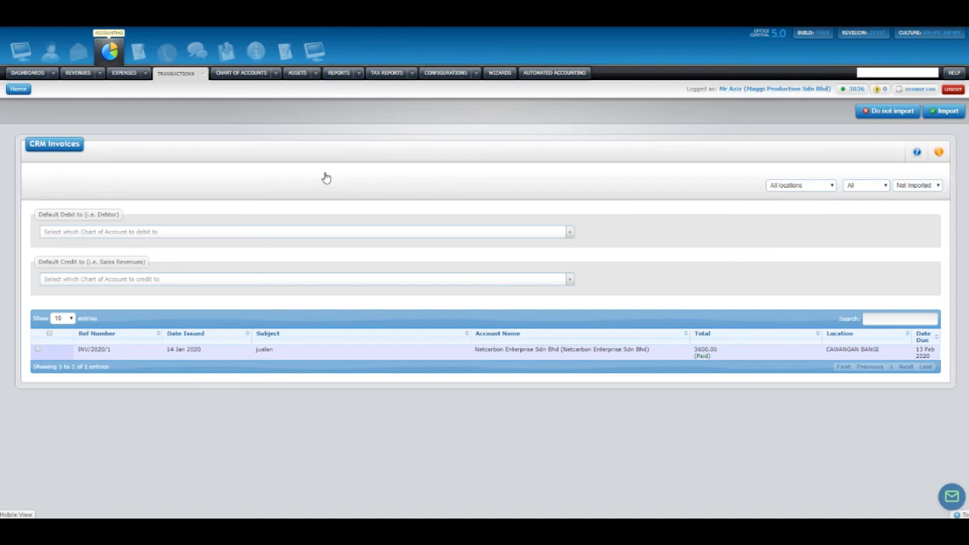
left_click(202, 73)
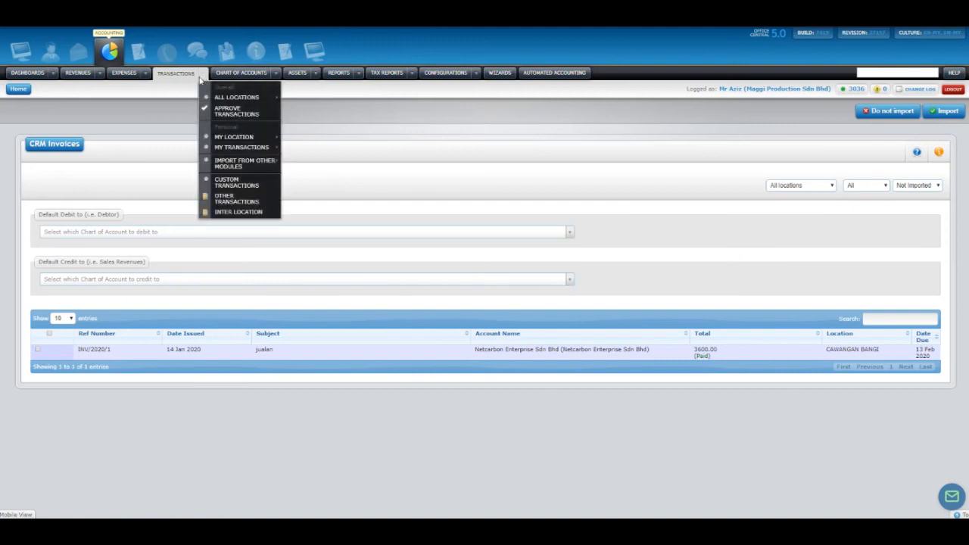
mouse_move(238, 168)
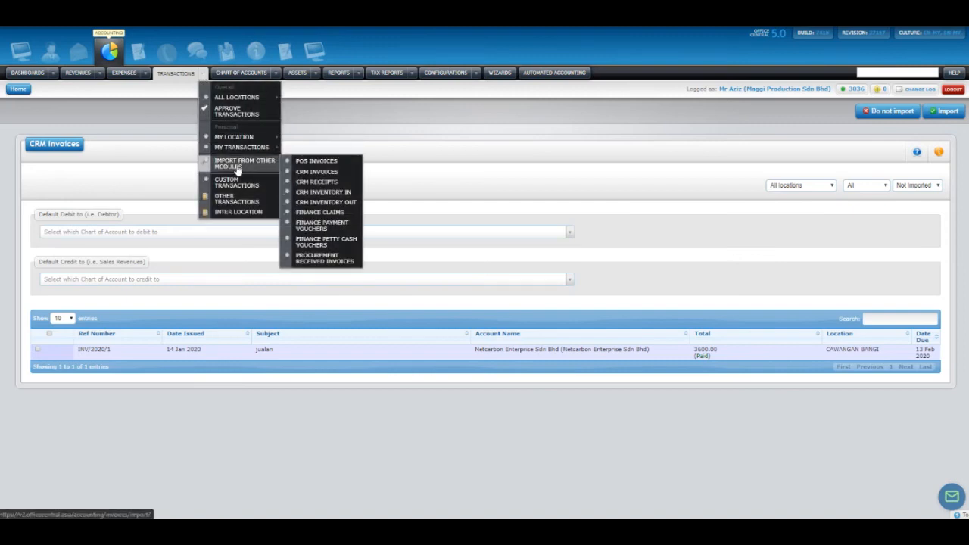
left_click(312, 172)
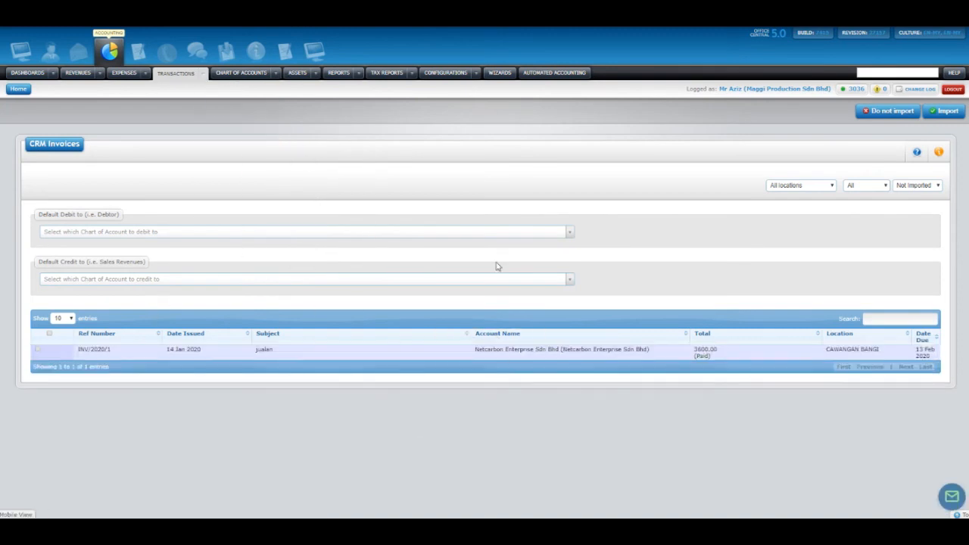
left_click(37, 349)
left_click(946, 111)
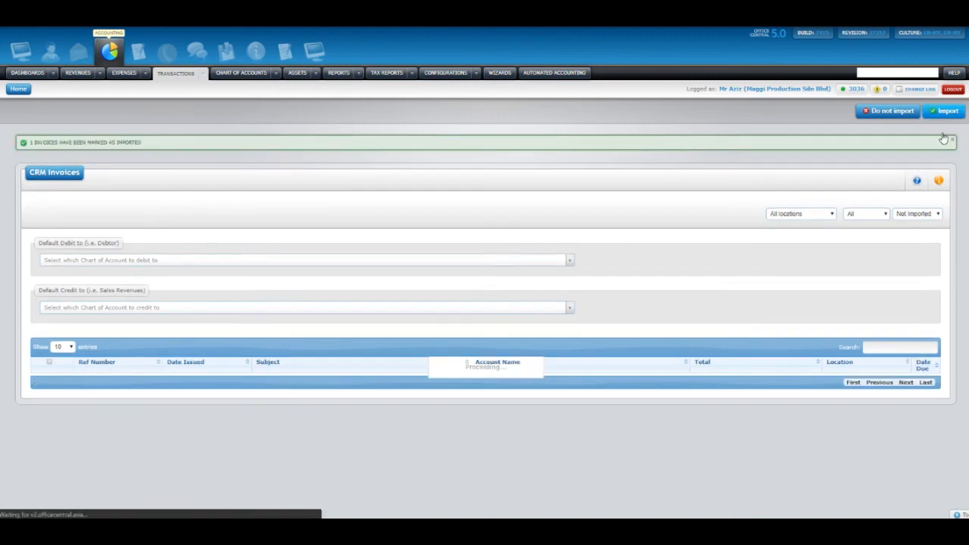
Step: View my location's active transactions and examine the imported Jualan entry
mouse_move(205, 76)
mouse_move(227, 137)
left_click(302, 137)
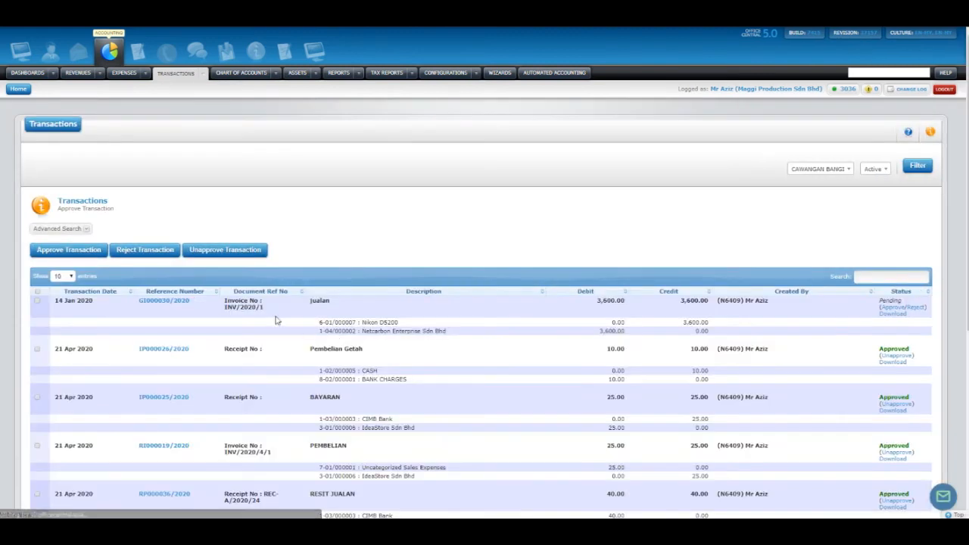
left_click_drag(308, 306, 463, 340)
left_click(464, 340)
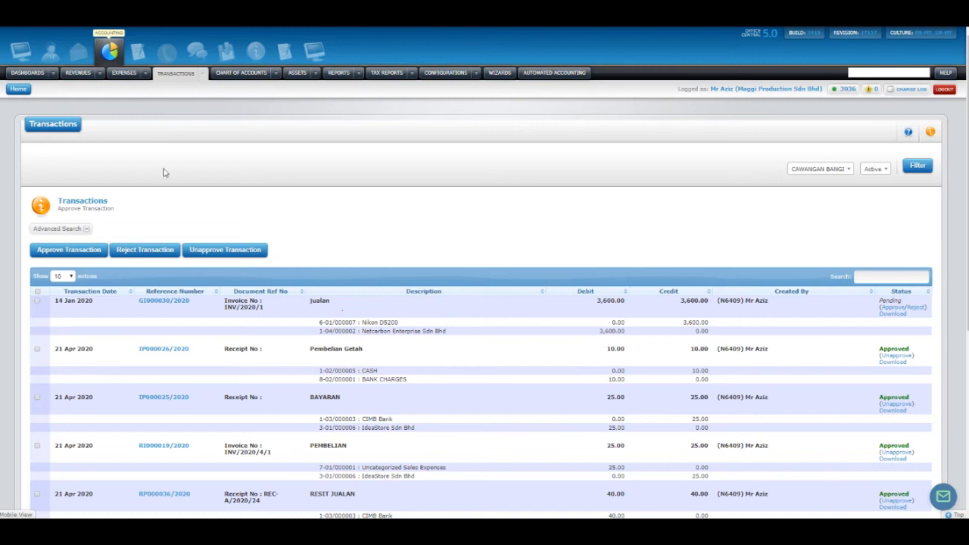
Step: Add a new custom transaction type and name it TRANSFER CASH TO BANK
left_click(204, 78)
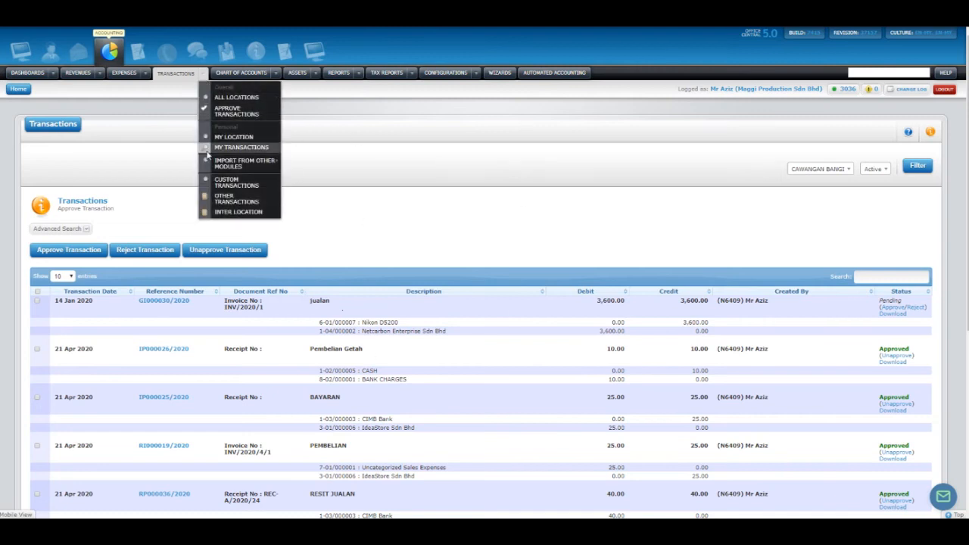
left_click(230, 189)
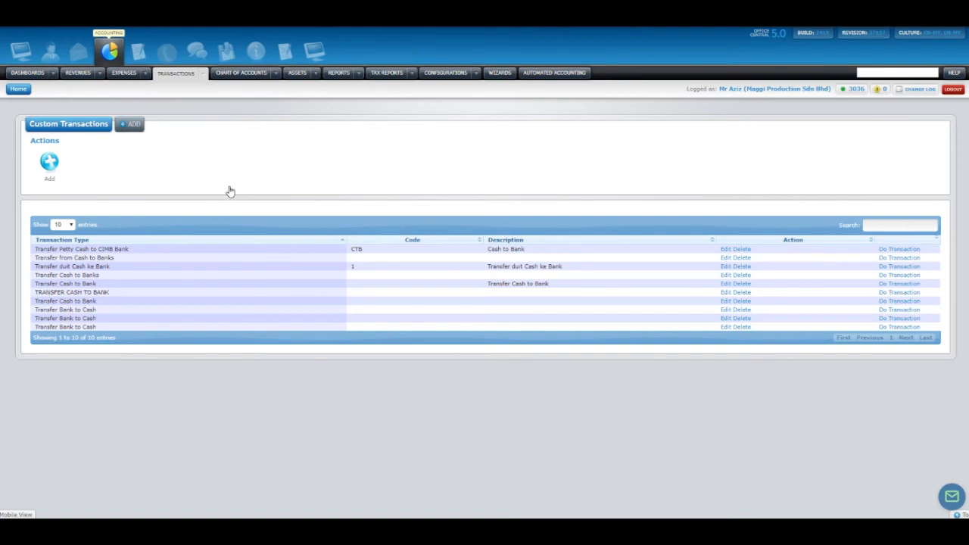
left_click(49, 162)
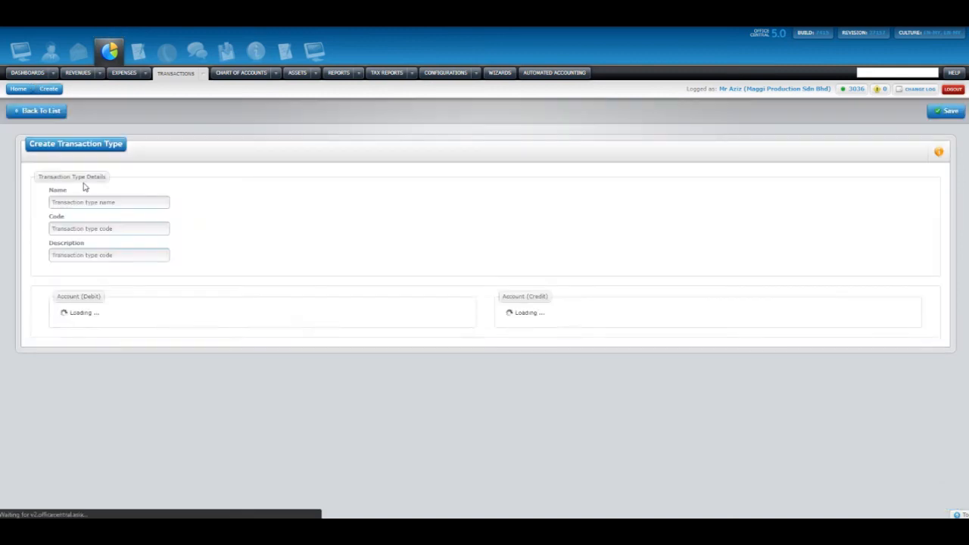
left_click(110, 202)
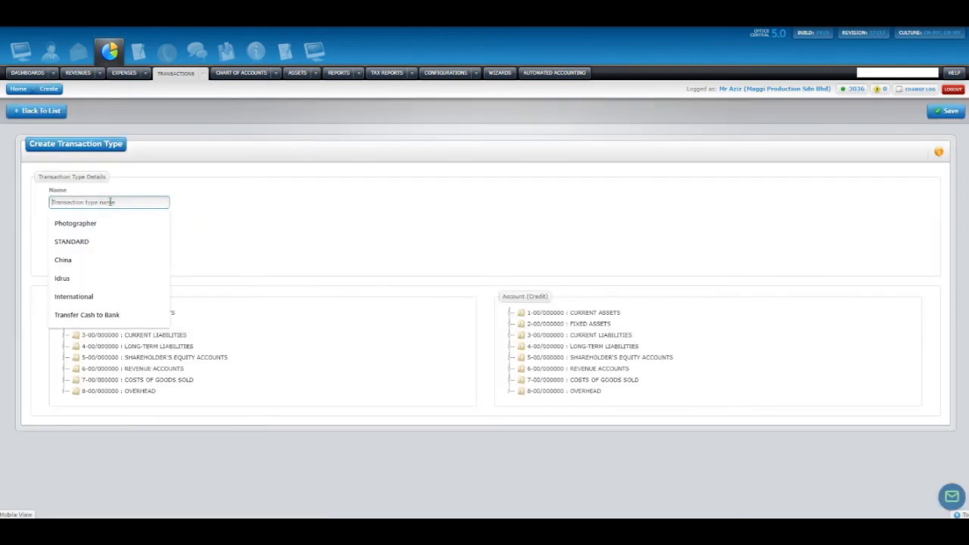
type("tRAS")
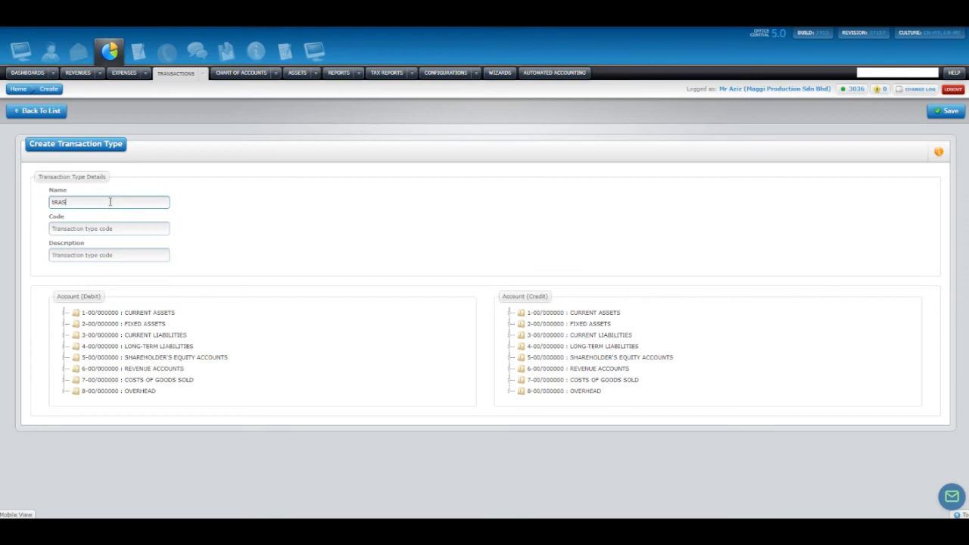
key("BackSpace")
key("BackSpace")
key("BackSpace")
key("BackSpace")
type("TRANSFER CASH TO BANK")
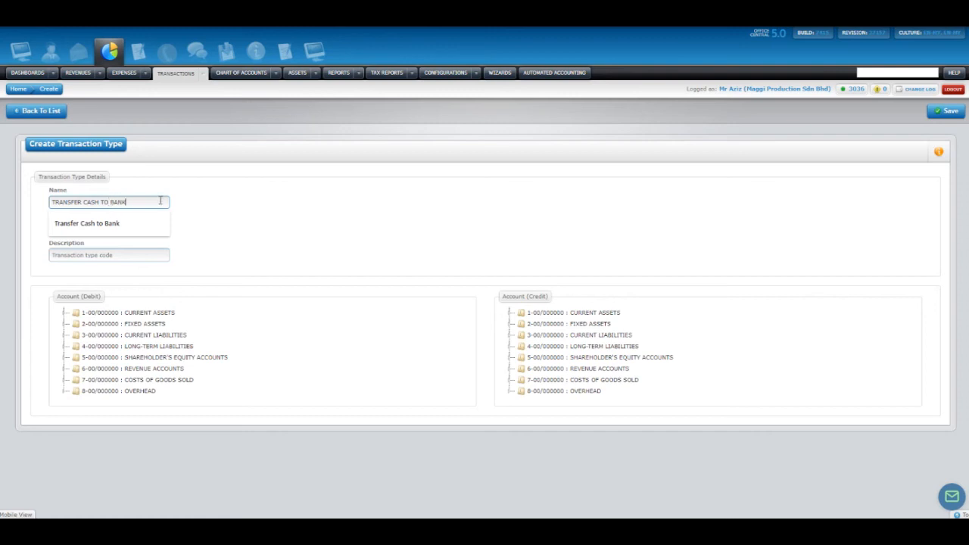
left_click(290, 213)
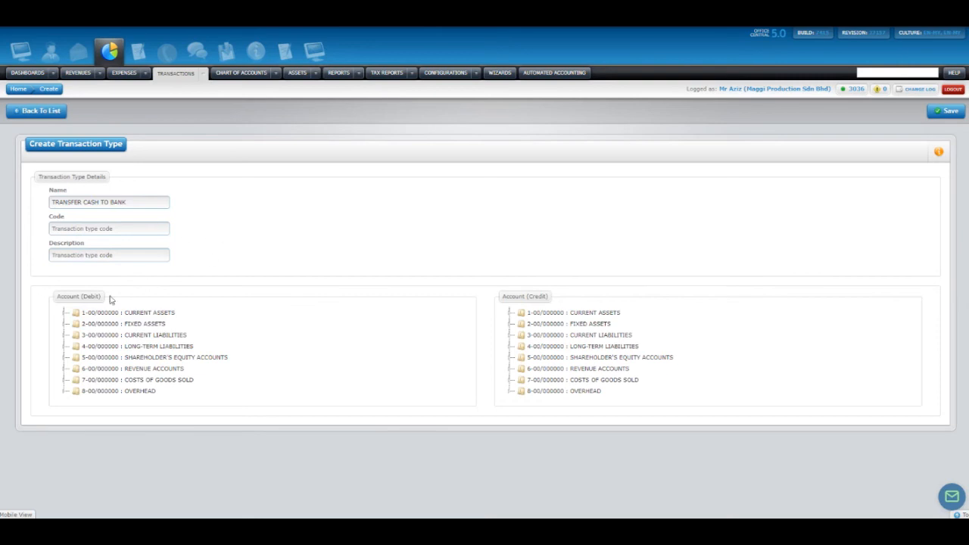
Step: Assign 1-03/000003 CIMB Bank as the debit account and 1-02/000005 CASH as the credit account, and save the transaction type
left_click(65, 313)
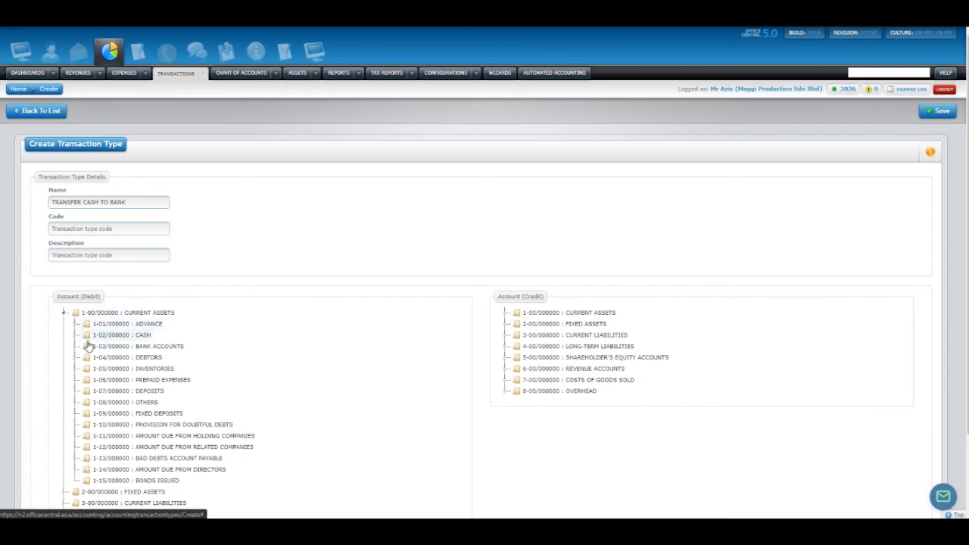
left_click(74, 346)
left_click(158, 379)
left_click(506, 313)
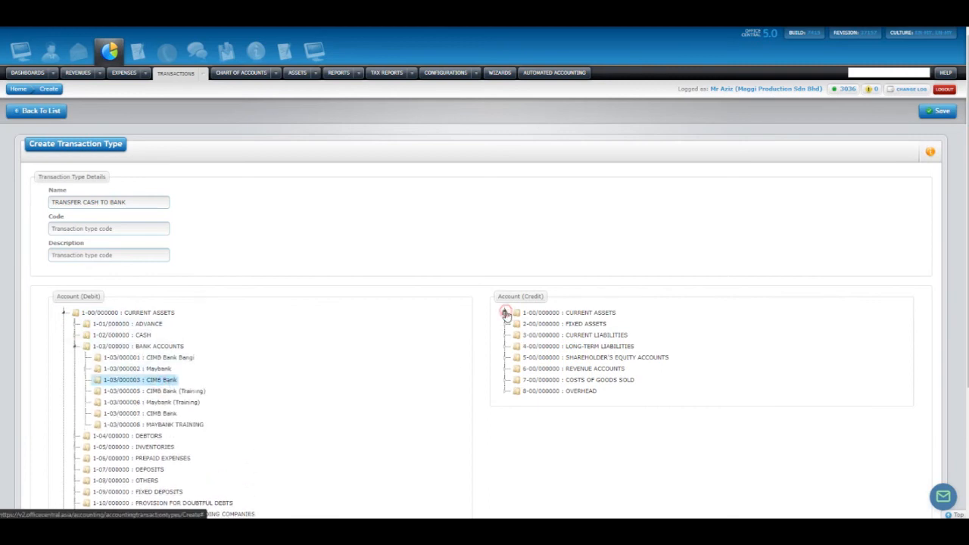
left_click(516, 335)
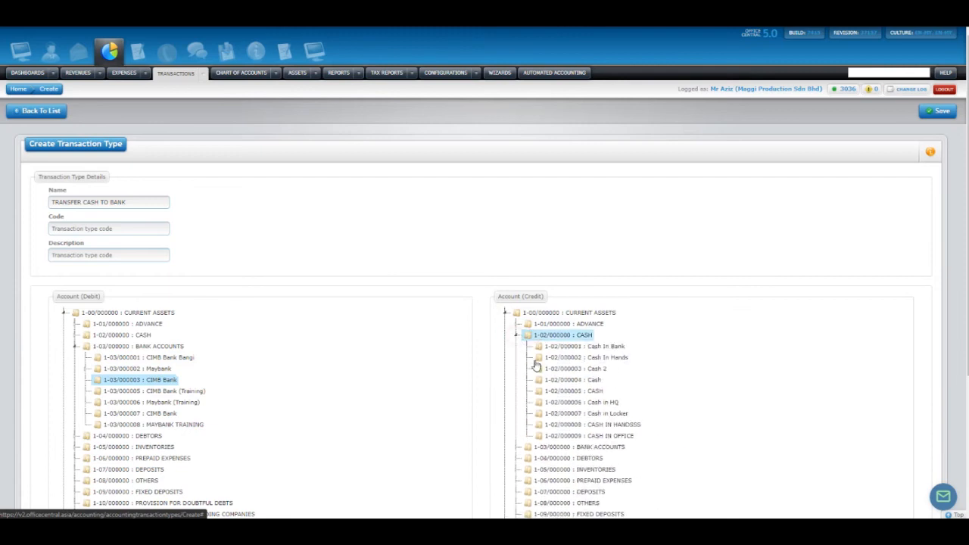
left_click(566, 390)
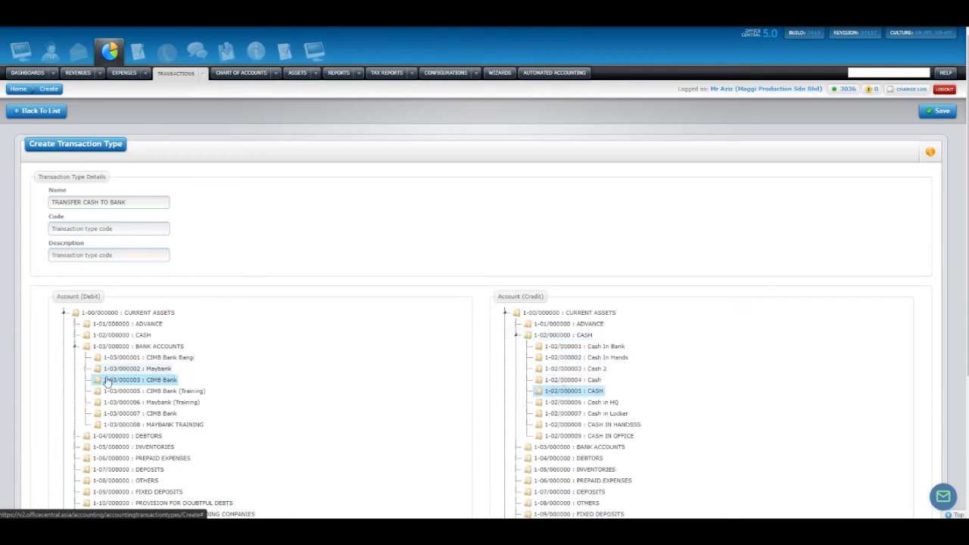
left_click(939, 111)
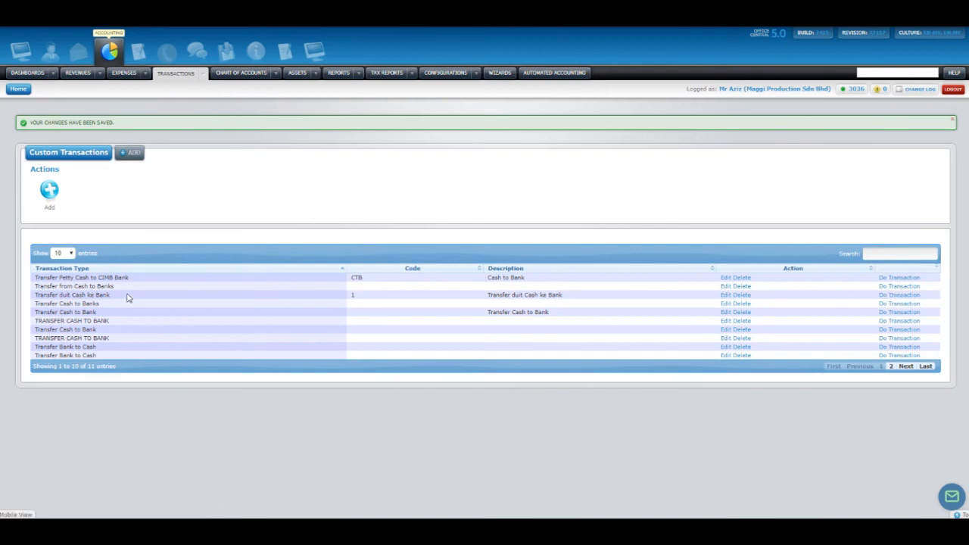
Step: Start a transaction from the Transfer from Cash to Banks type, crediting CASH 100 and debiting MAYBANK TRAINING 100
left_click(893, 289)
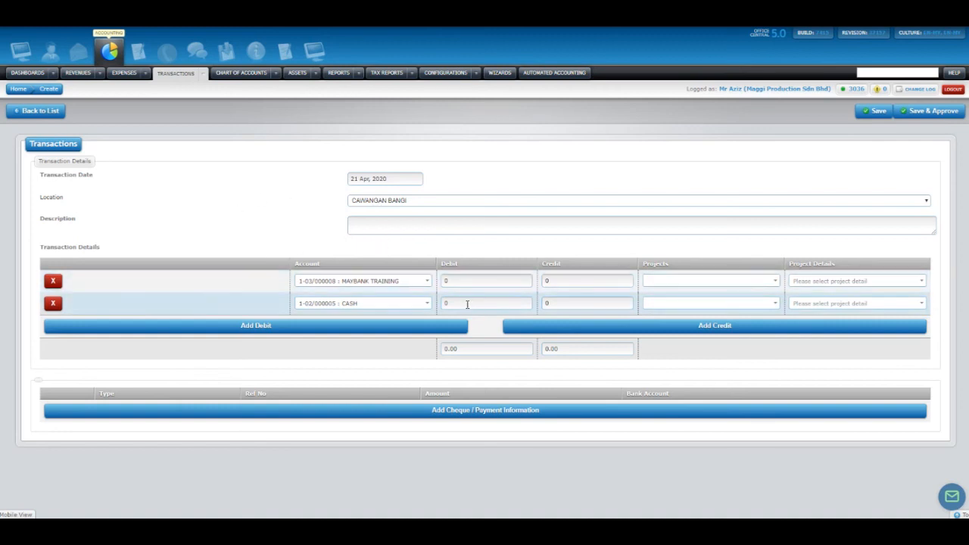
left_click(553, 304)
type("100")
left_click(456, 281)
type("1")
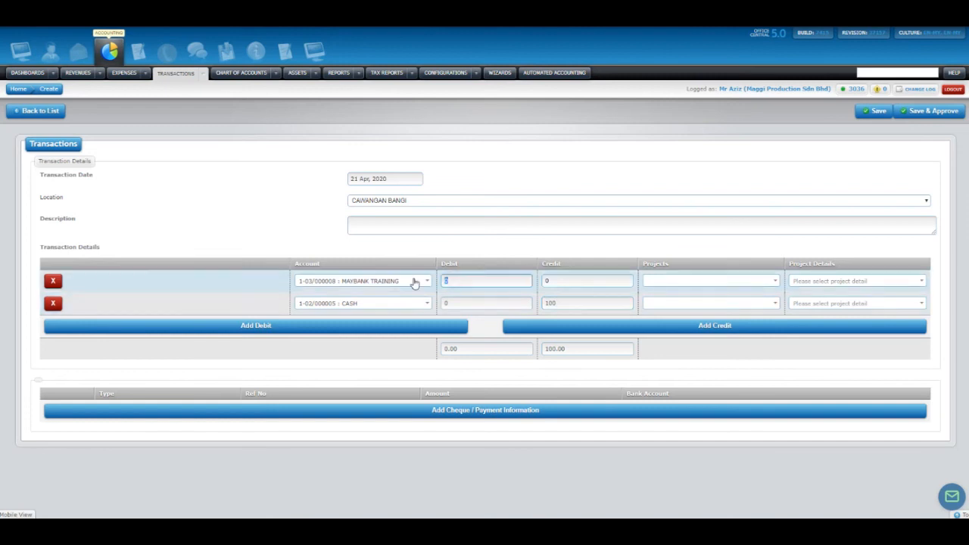
type("00")
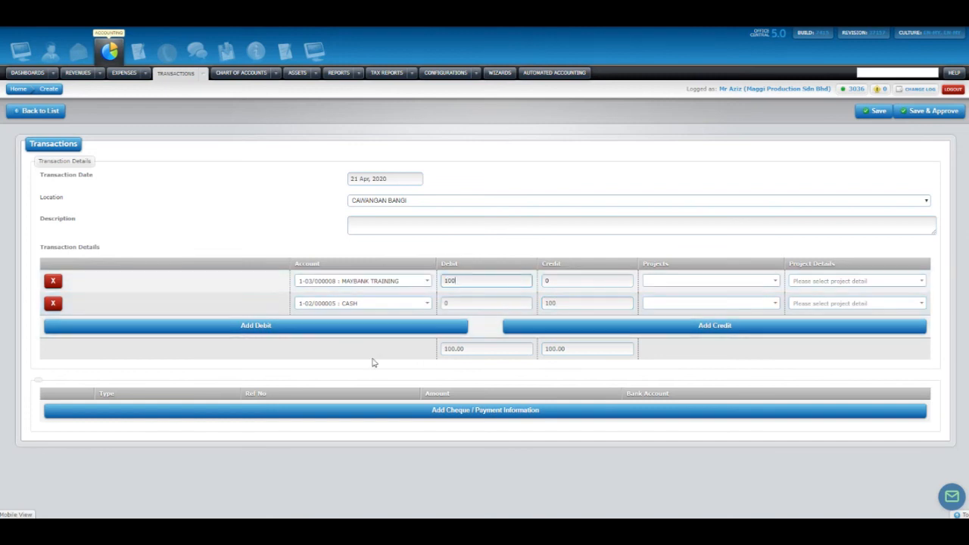
Step: Add a Cash payment line with amount 100 and reference CASH, and save and approve the transaction
left_click(480, 409)
left_click(452, 410)
key("Tab")
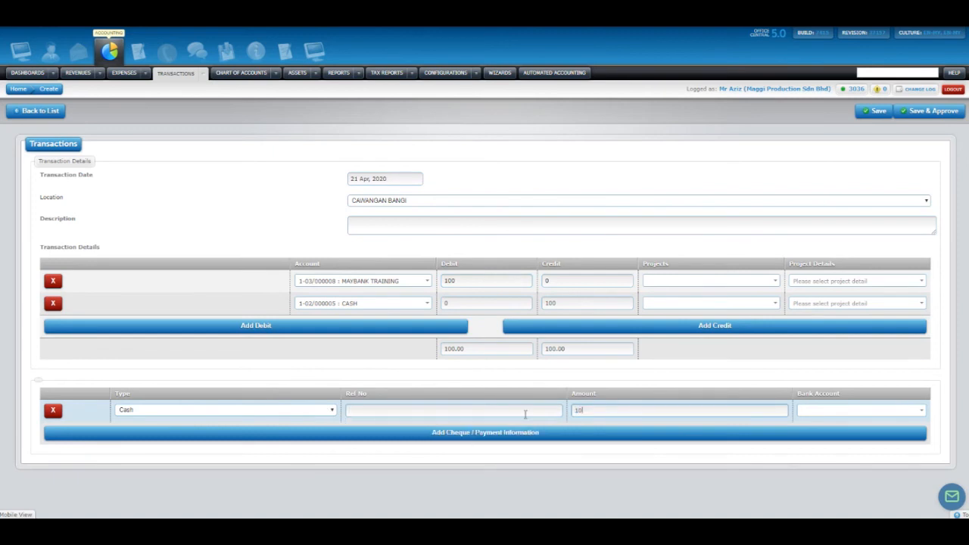
left_click(473, 408)
type("CASH")
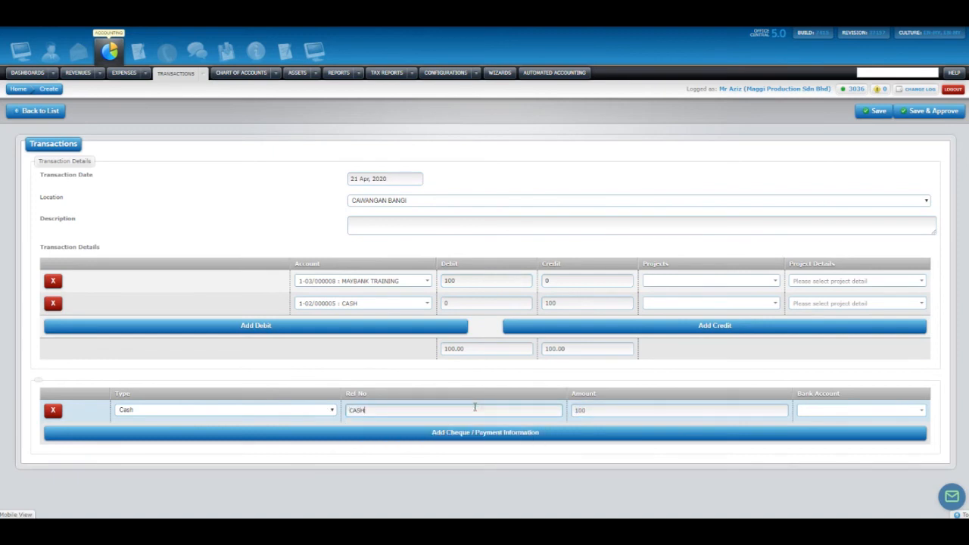
left_click(925, 112)
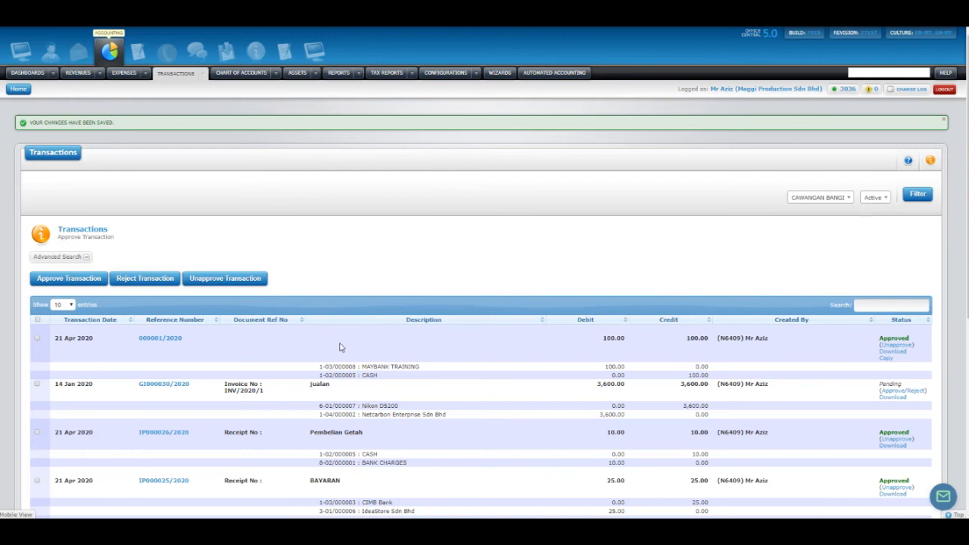
Step: Start a new transaction of the Other Transactions kind with the description TRASNFER CASH TO BANK
left_click(202, 77)
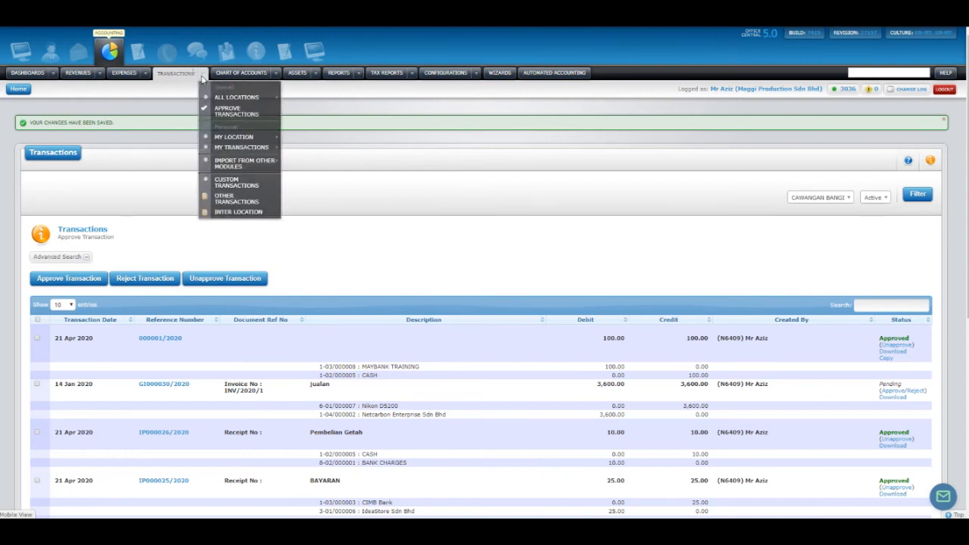
left_click(228, 200)
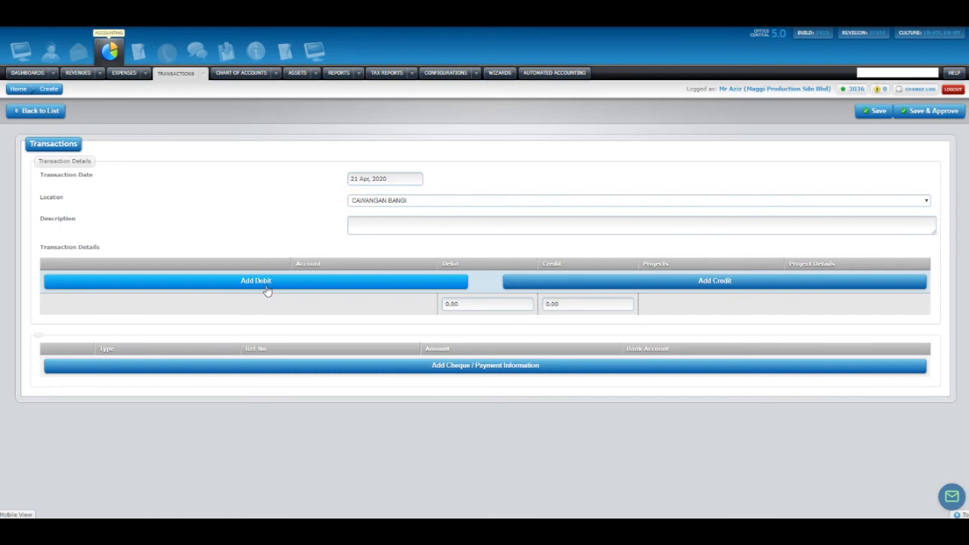
left_click(411, 221)
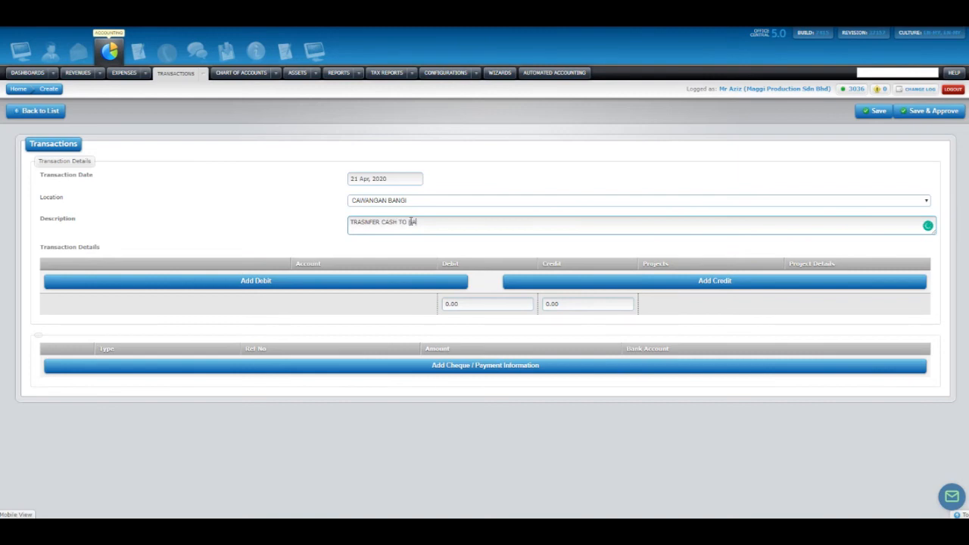
Step: Add a credit line for account 1-02/000005 CASH with a credit amount of 100
left_click(622, 280)
left_click(354, 281)
type("CASH")
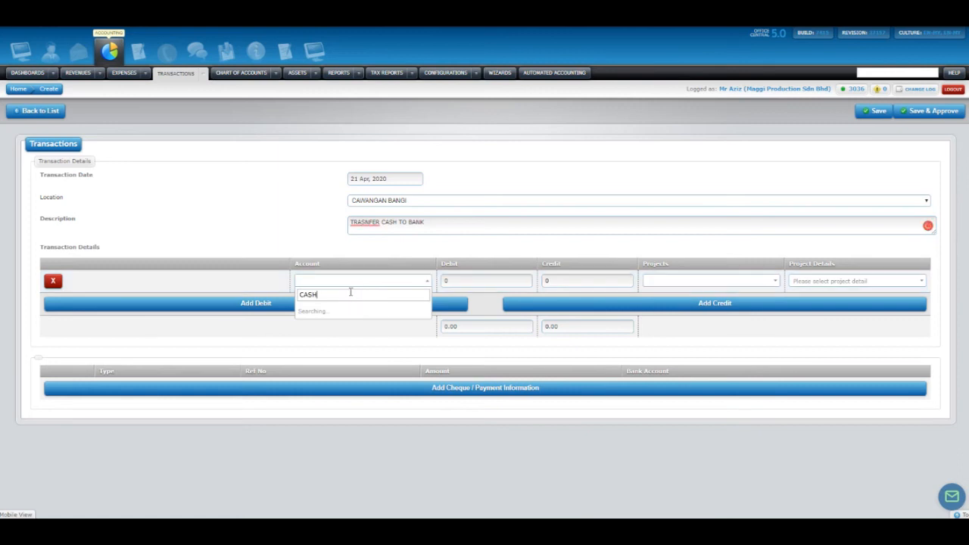
left_click(361, 374)
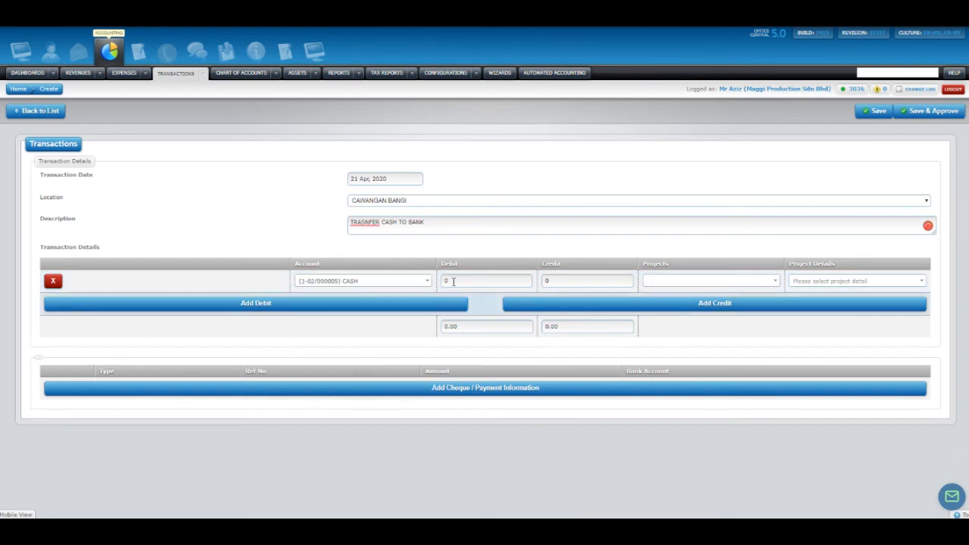
left_click(567, 279)
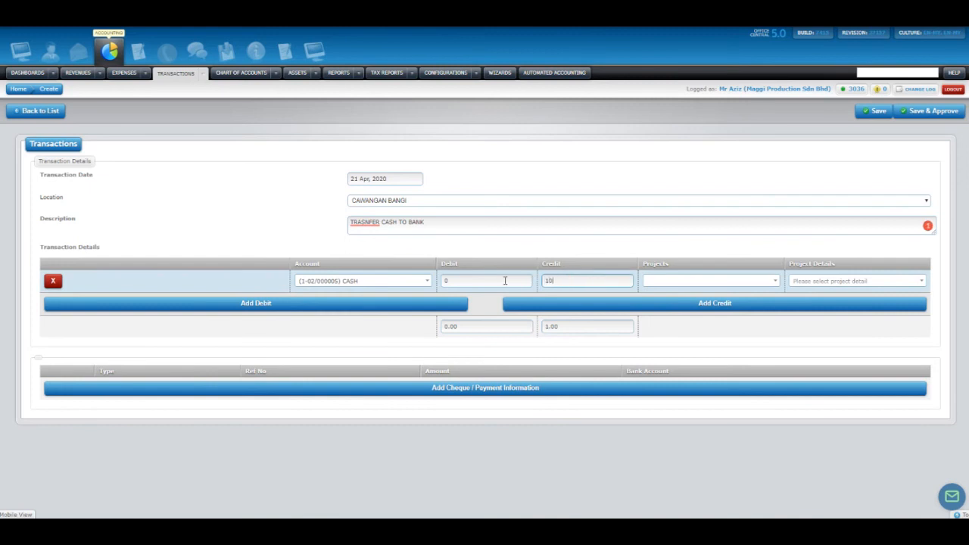
Step: Add a debit line for account 1-03/000003 CIMB Bank with a debit amount of 100
left_click(346, 303)
left_click(346, 304)
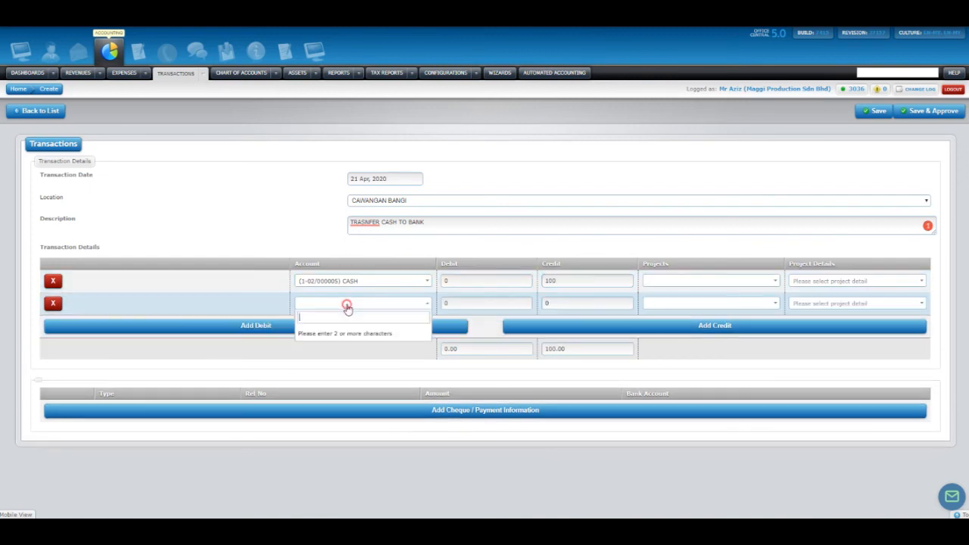
type("BANK")
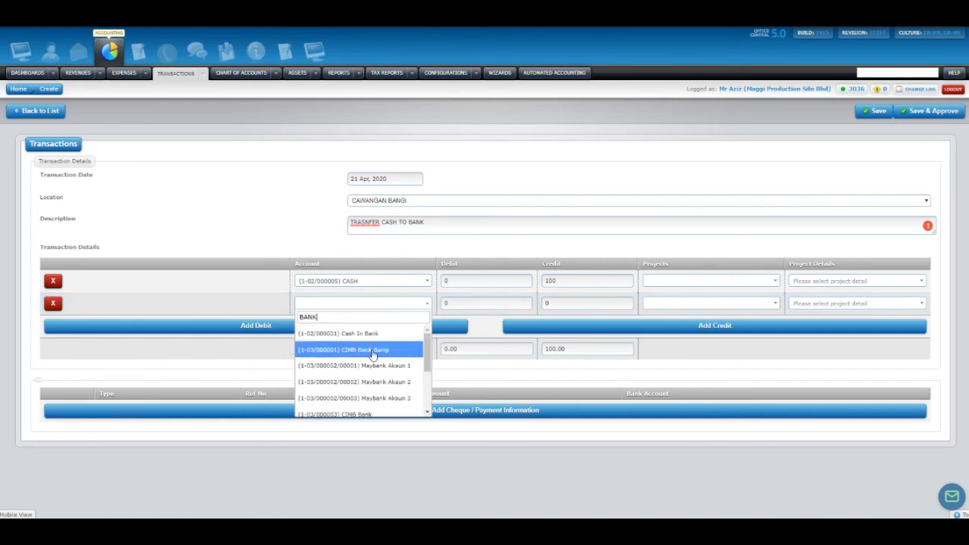
left_click(372, 411)
left_click(467, 301)
type("1")
Step: Add a Cash payment line with amount 100 and reference CIMB BANK
left_click(444, 409)
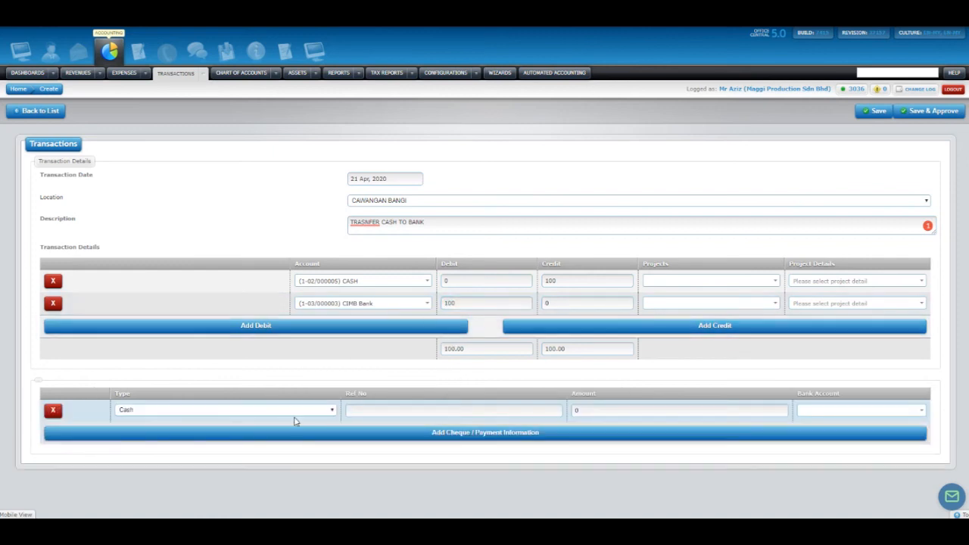
left_click(616, 411)
type("100")
left_click(443, 411)
type("CIMB BANK")
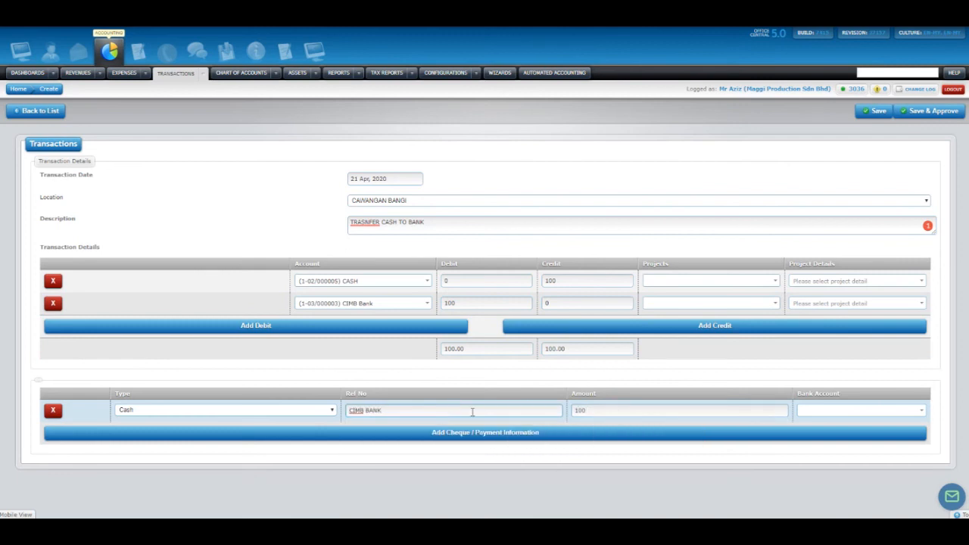
Step: Correct the misspelled word in the description to TRANSFER, and save and approve the transaction
left_click(279, 212)
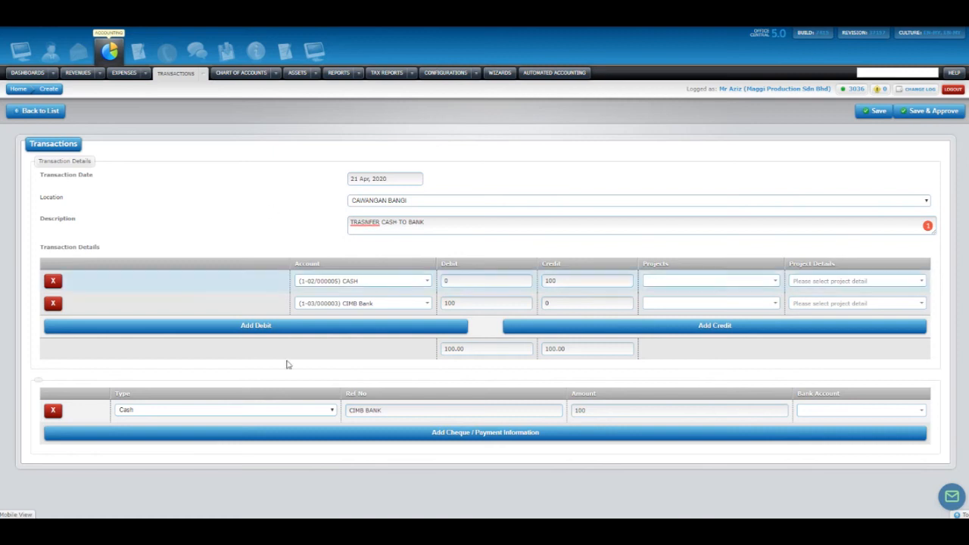
right_click(371, 223)
left_click(371, 235)
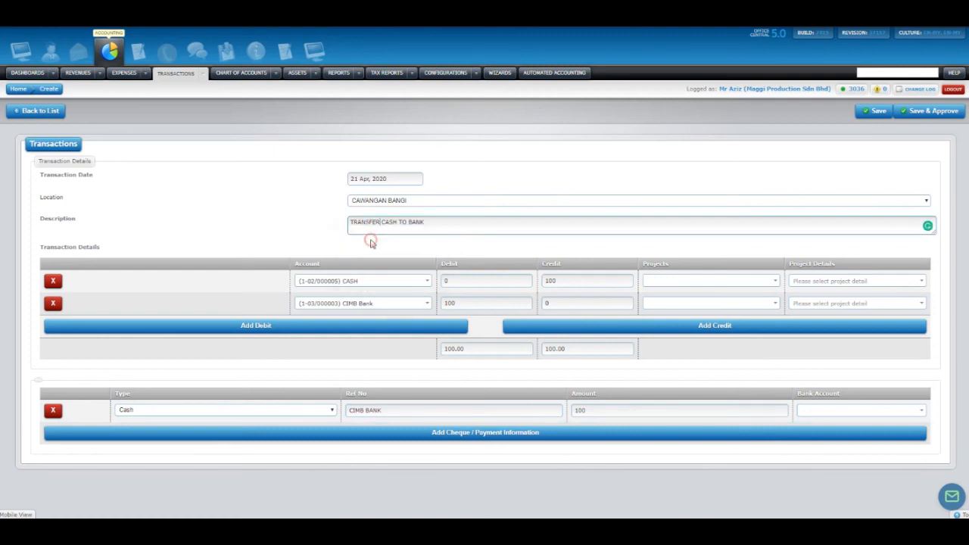
left_click(906, 118)
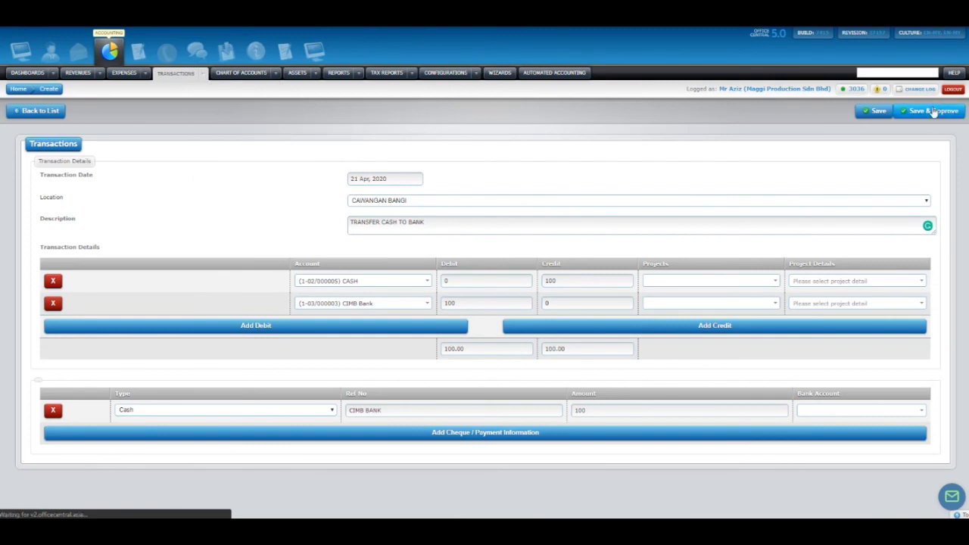
Step: Open a new inter location transaction and add an empty credit line under Transaction 1 to examine its fields
mouse_move(207, 82)
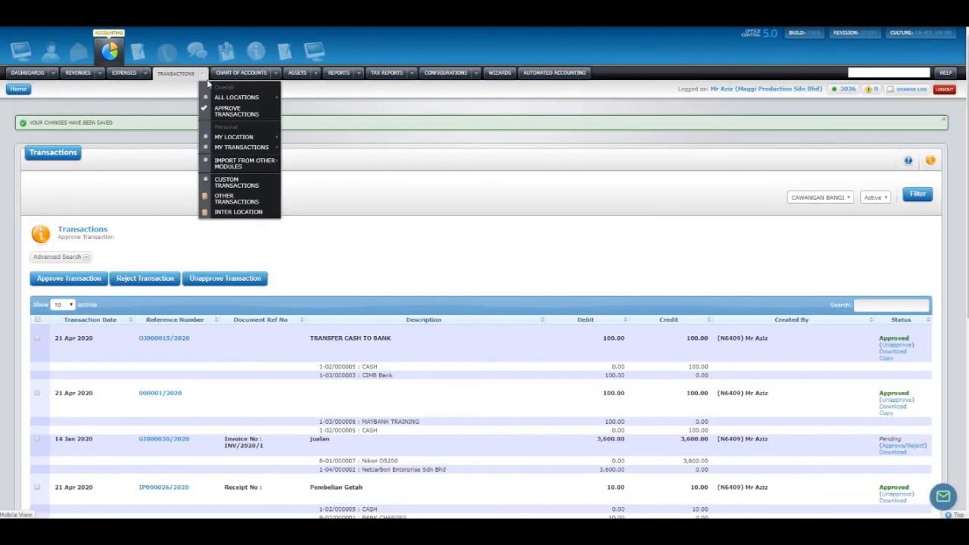
left_click(234, 213)
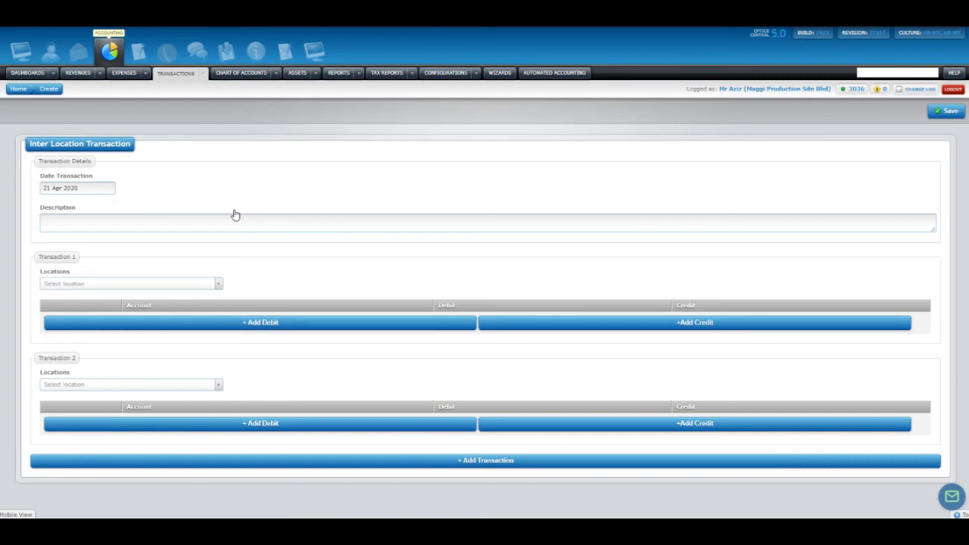
left_click(540, 325)
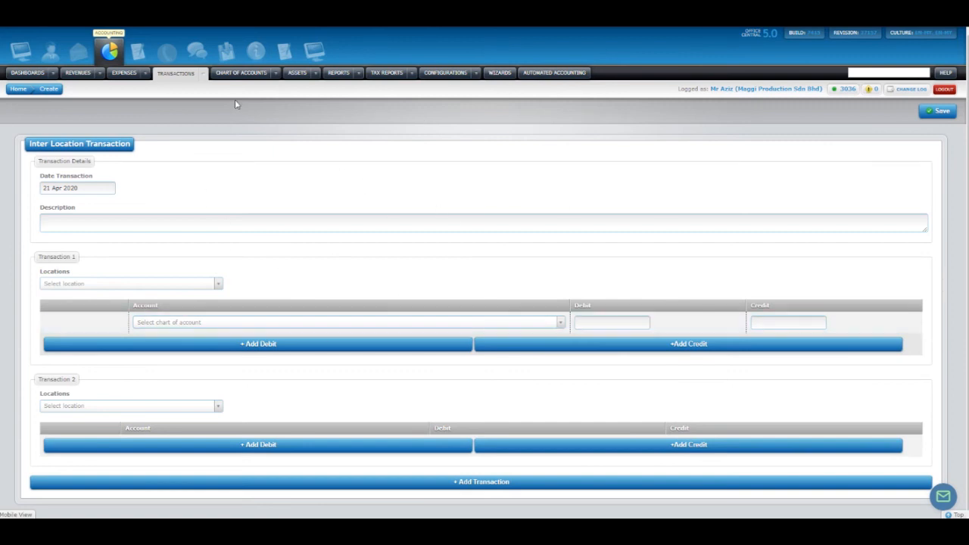
left_click(202, 72)
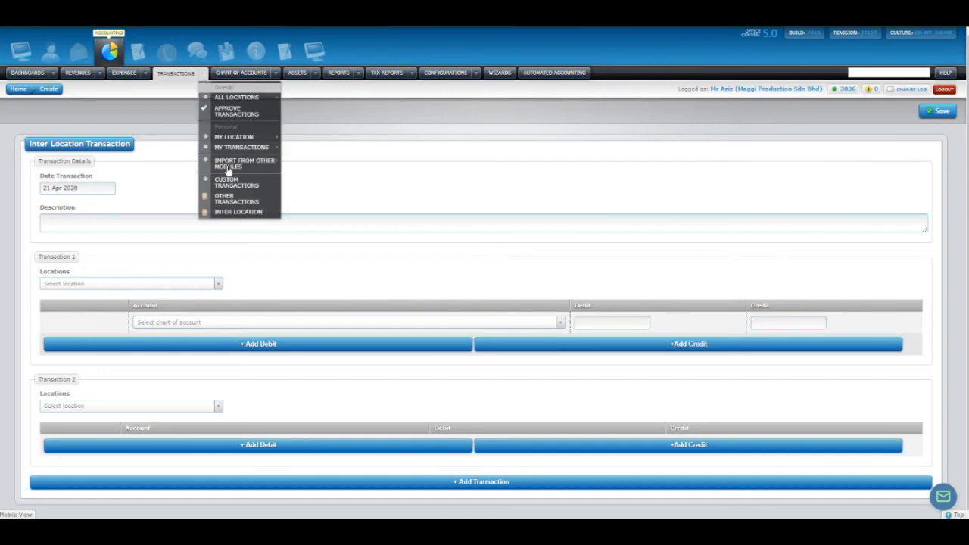
left_click(240, 213)
Step: Open the overall chart of accounts and view the details of the 1-00/000000 CURRENT ASSETS header
left_click(274, 74)
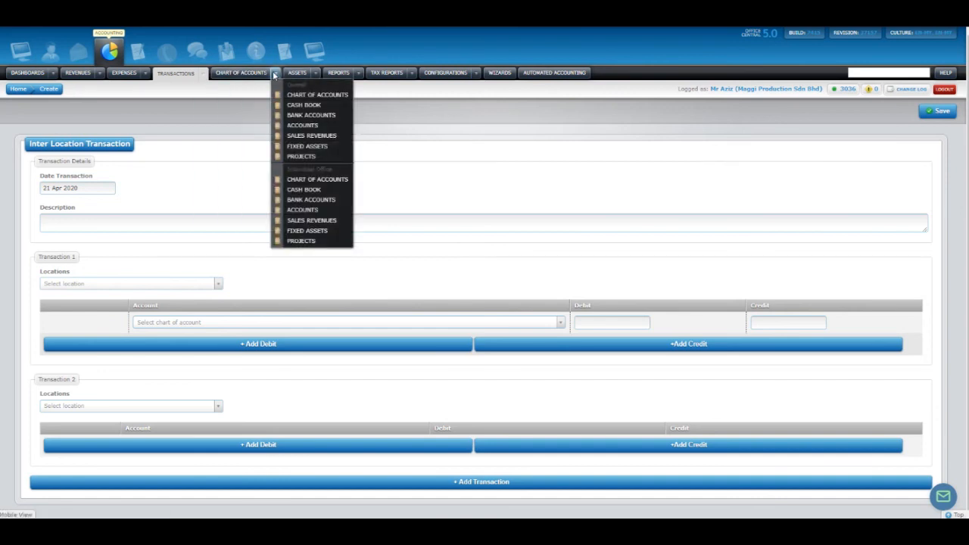
left_click(301, 96)
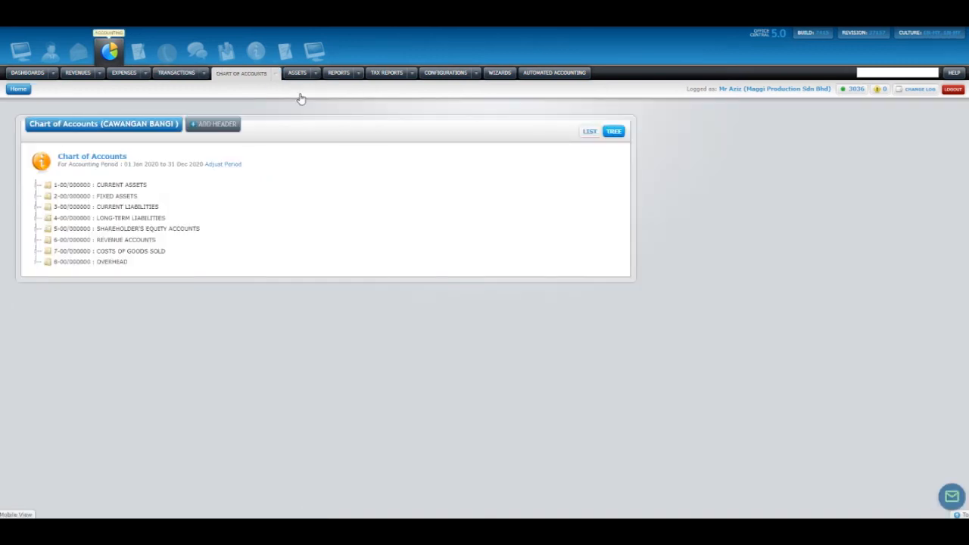
left_click(96, 186)
left_click(123, 196)
left_click(119, 189)
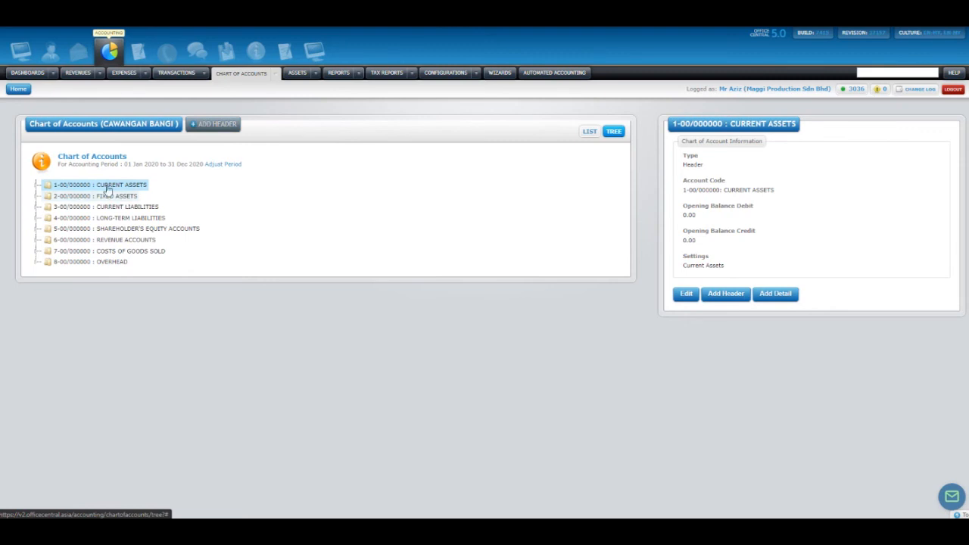
Step: Expand CURRENT ASSETS and view the details of its sub-headers, such as 1-09/000000 FIXED DEPOSITS
left_click(35, 186)
left_click(127, 220)
left_click(114, 261)
left_click(125, 283)
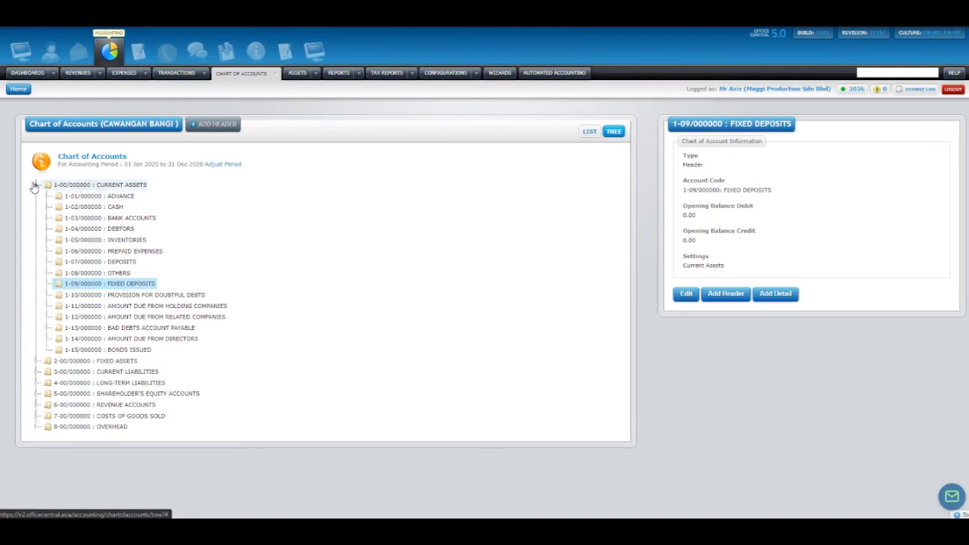
left_click(35, 185)
left_click(83, 186)
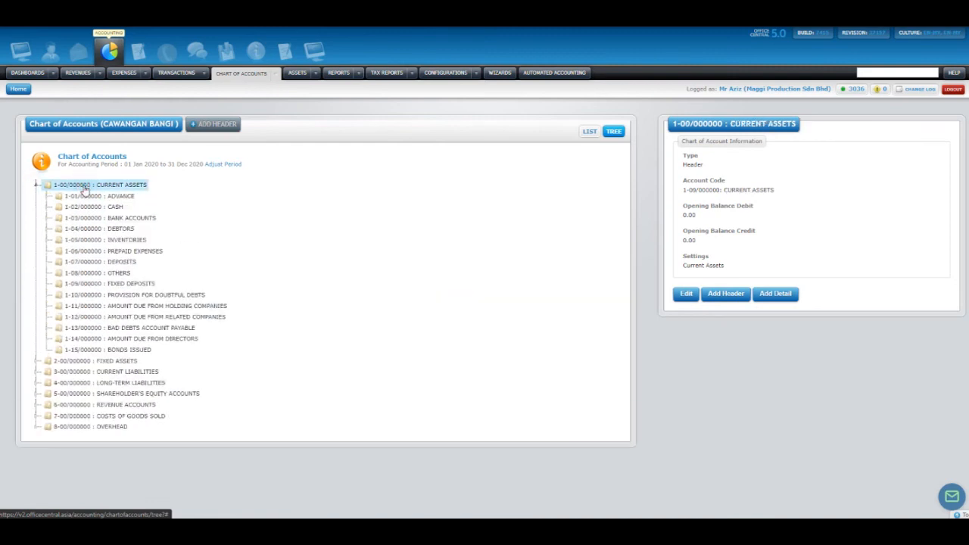
Step: View the accounts and details under the 1-02/000000 CASH header, and collapse the tree again
left_click(98, 206)
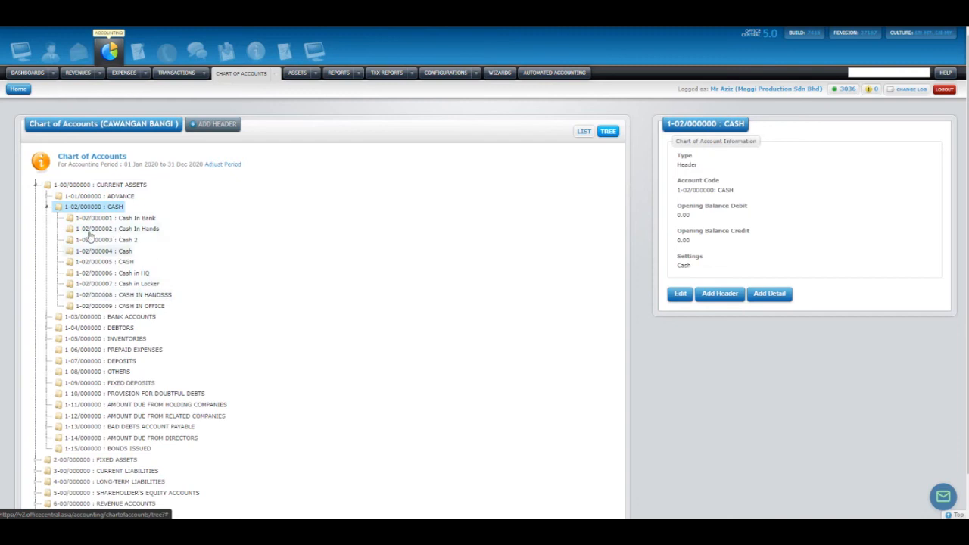
left_click(47, 208)
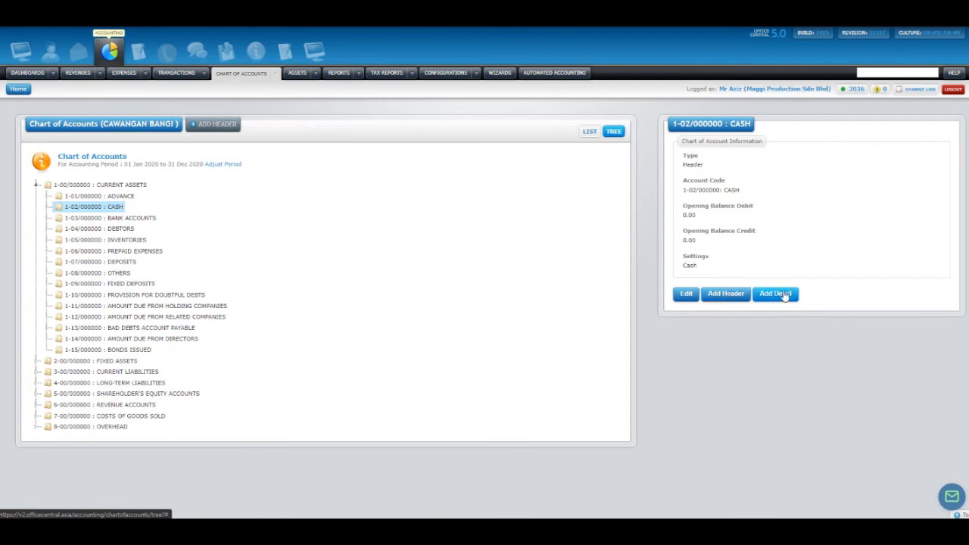
left_click(36, 184)
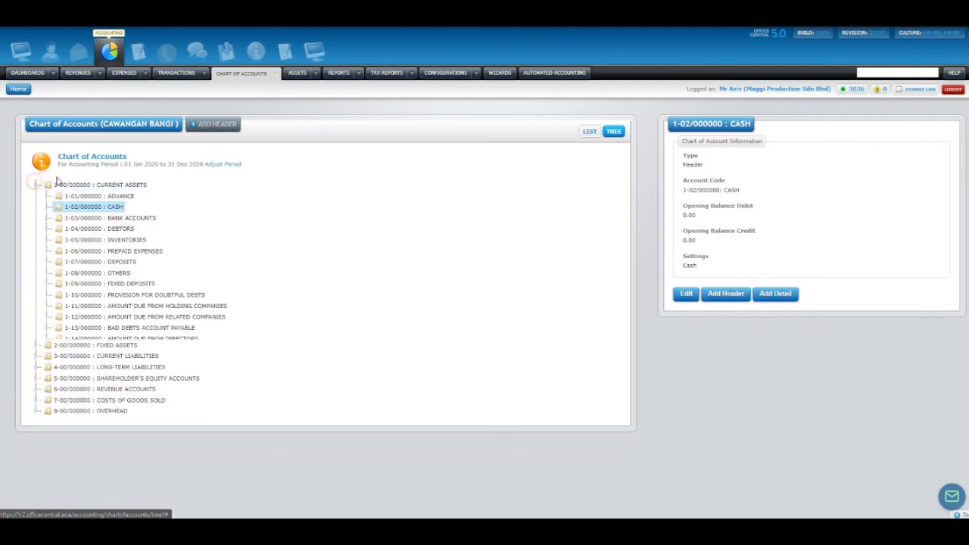
Step: Reload the overall chart of accounts, switch to the view-only staff version and view its CURRENT ASSETS header details
mouse_move(297, 72)
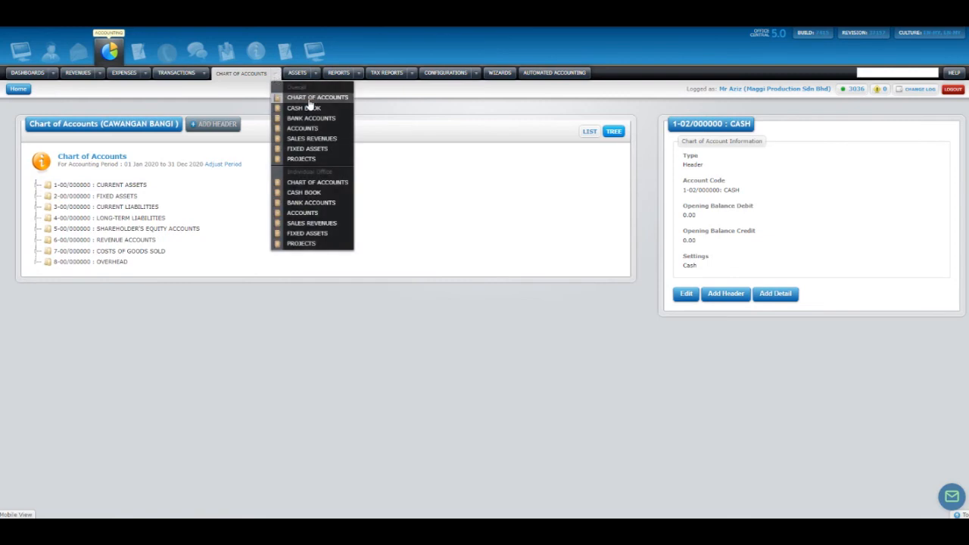
left_click(309, 101)
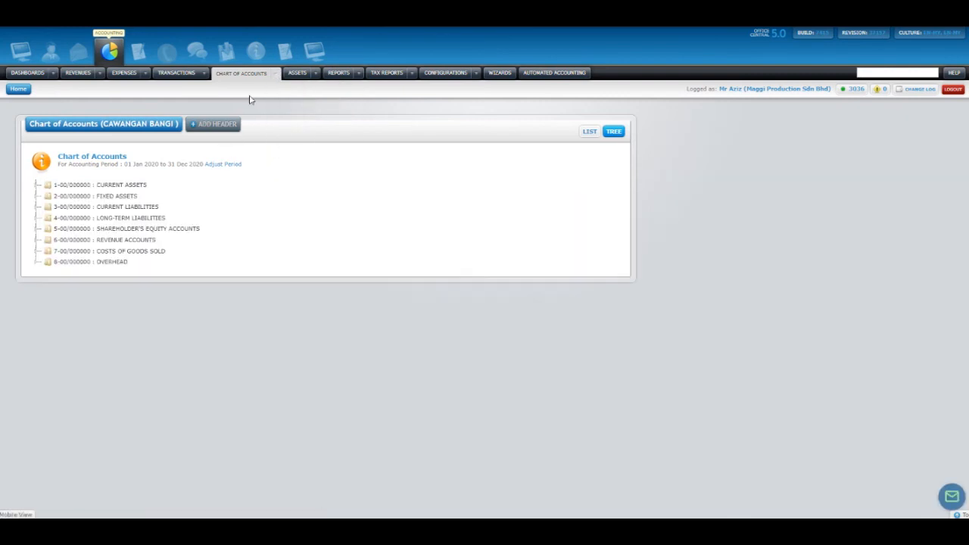
left_click(239, 79)
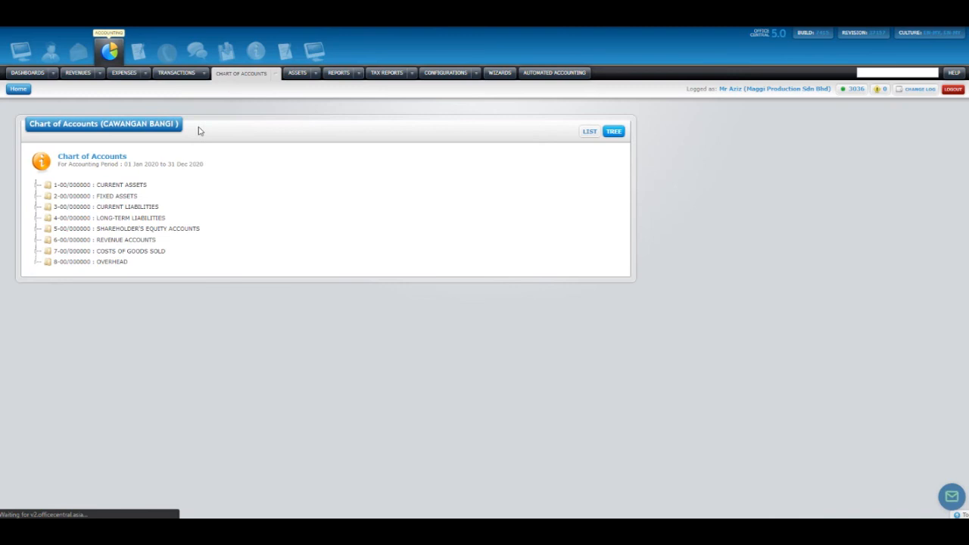
left_click(98, 185)
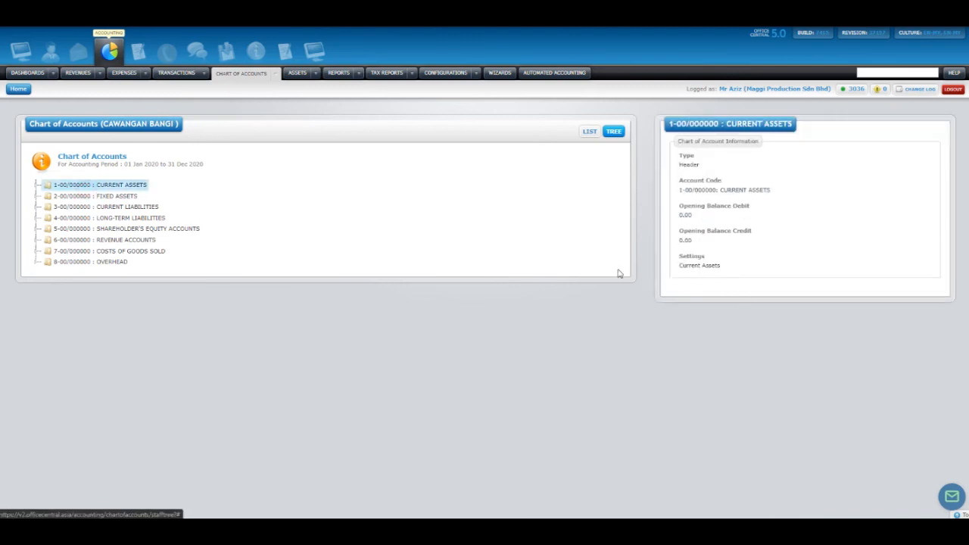
Step: Return to the editable overall chart of accounts and view the CURRENT ASSETS header with its edit and add options
left_click(274, 72)
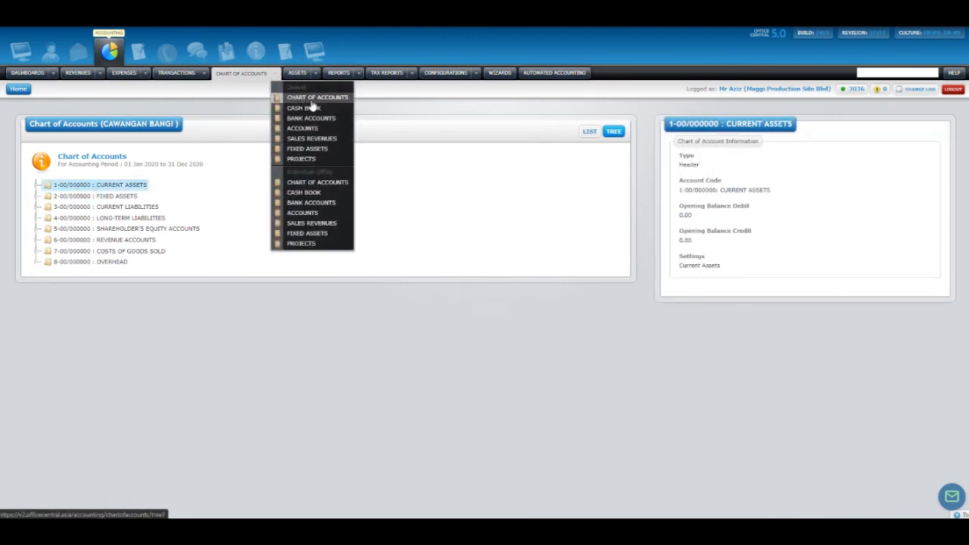
left_click(311, 103)
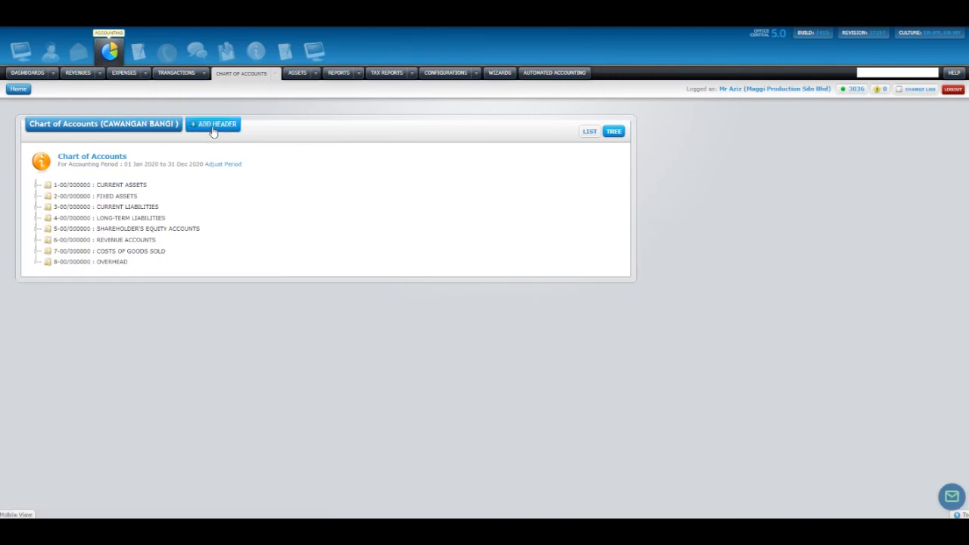
left_click(123, 185)
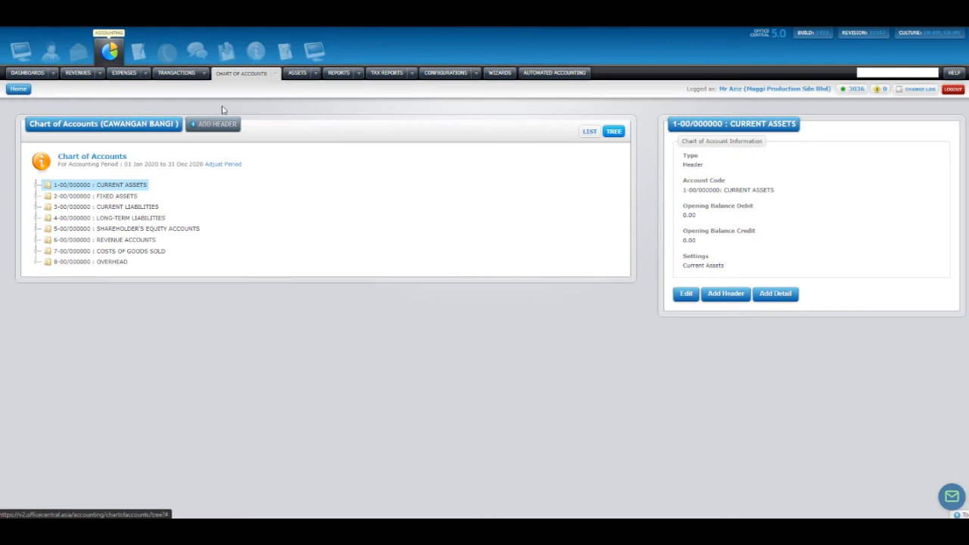
Step: Start a new asset in the ComputerandITEquipment category and name it Desktop
left_click(316, 76)
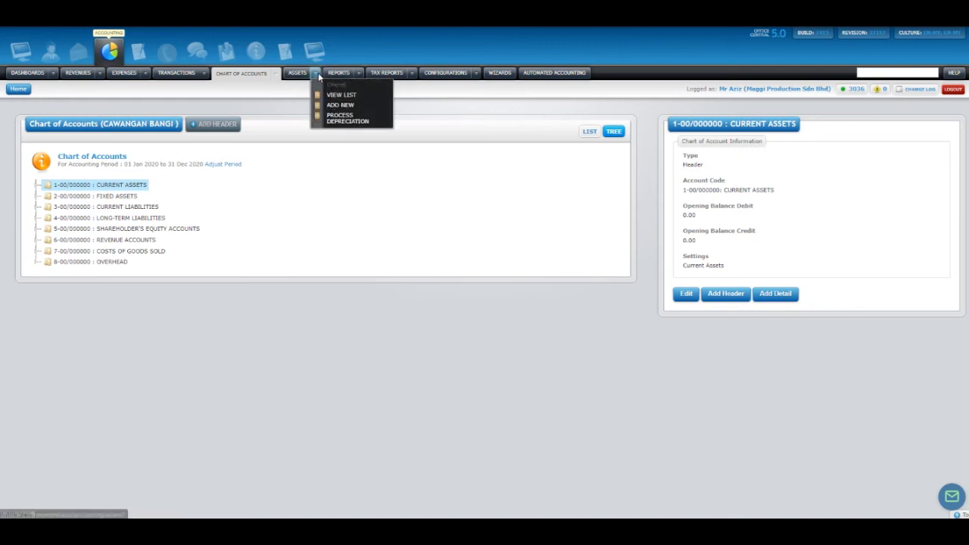
left_click(338, 105)
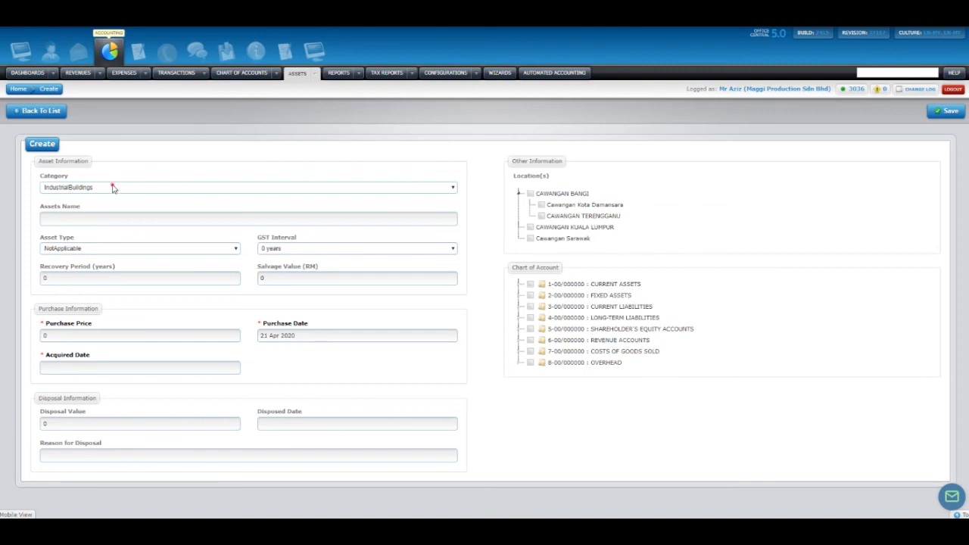
left_click(112, 187)
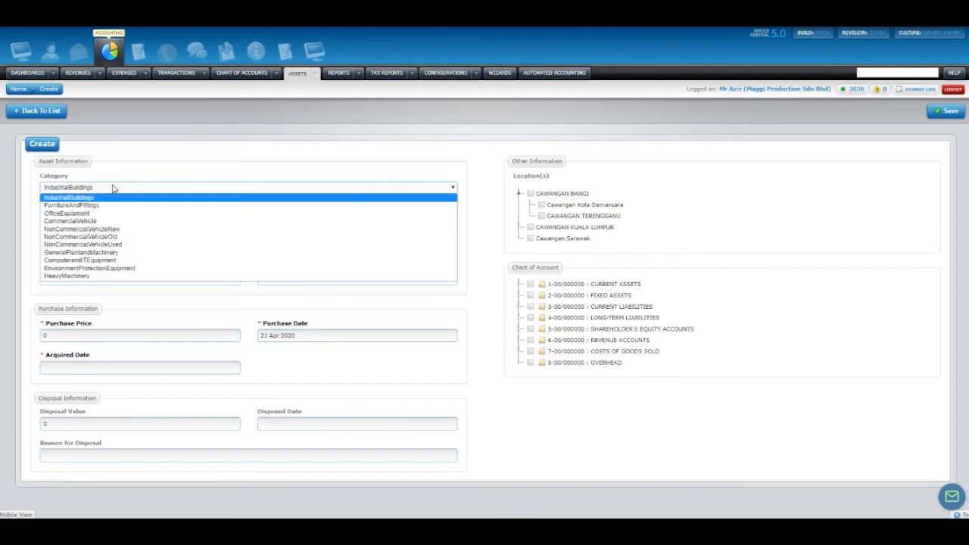
left_click(98, 262)
left_click(67, 216)
type("deskto")
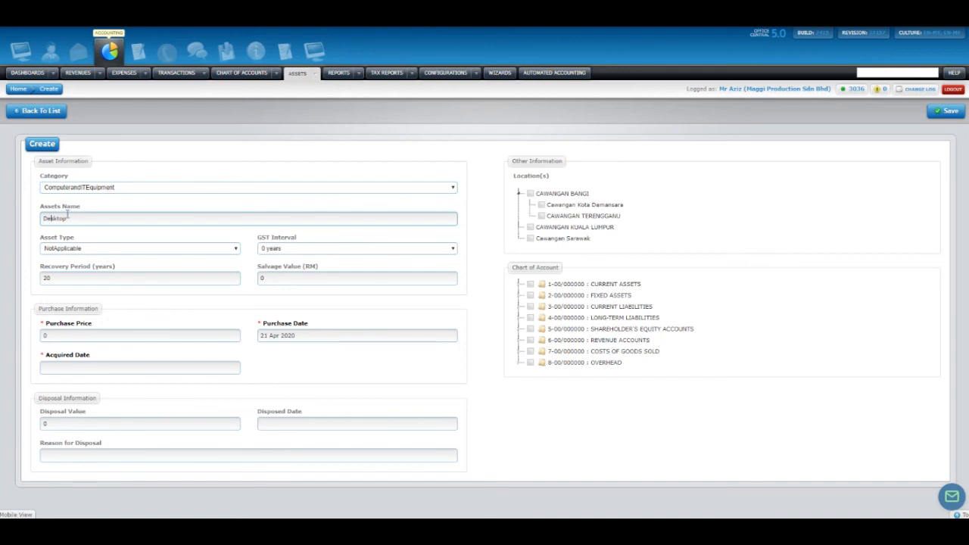
left_click(9, 239)
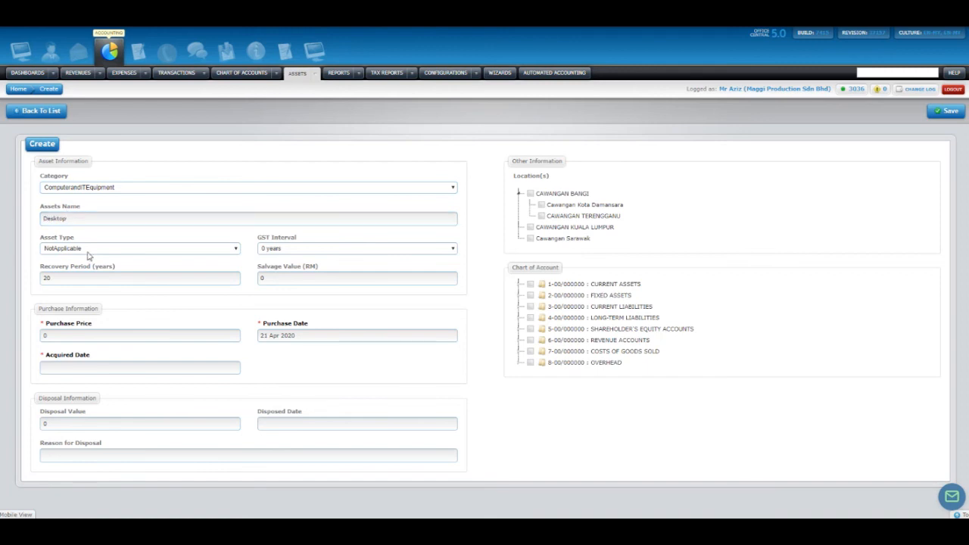
Step: Review the new asset's asset type and GST interval fields
left_click(95, 252)
left_click(96, 258)
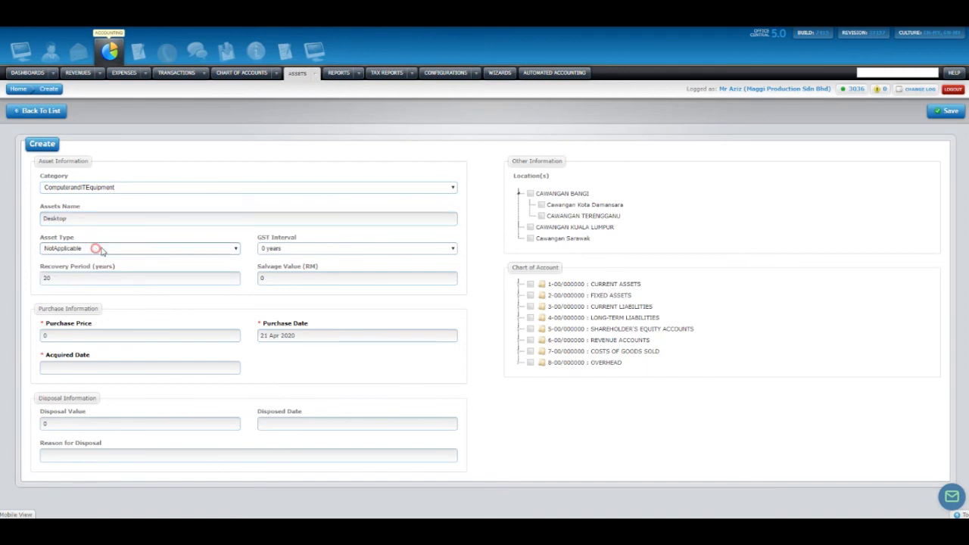
left_click(293, 249)
left_click(242, 243)
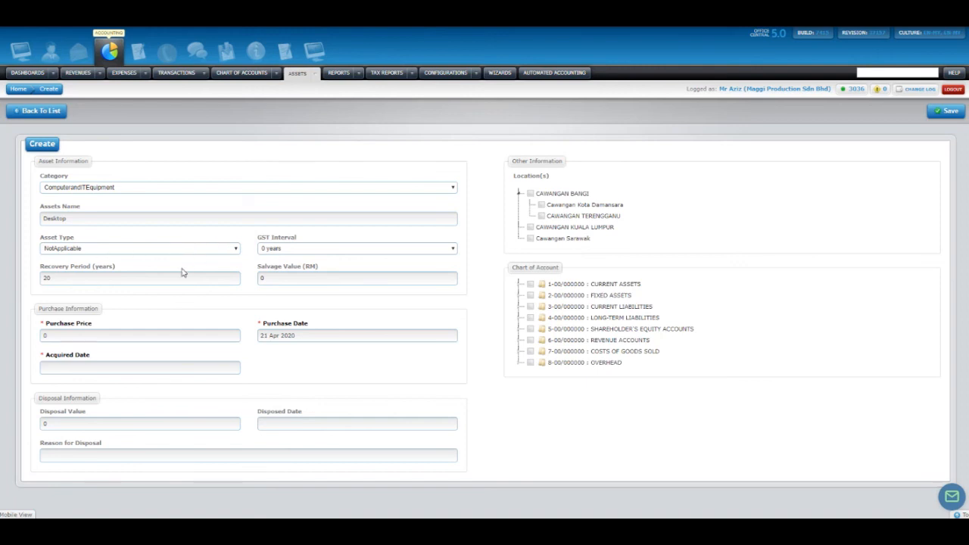
left_click(143, 252)
left_click(162, 239)
Step: Set the asset's recovery period to 10 years
left_click(11, 272)
left_click_drag(58, 274, 32, 282)
left_click(31, 281)
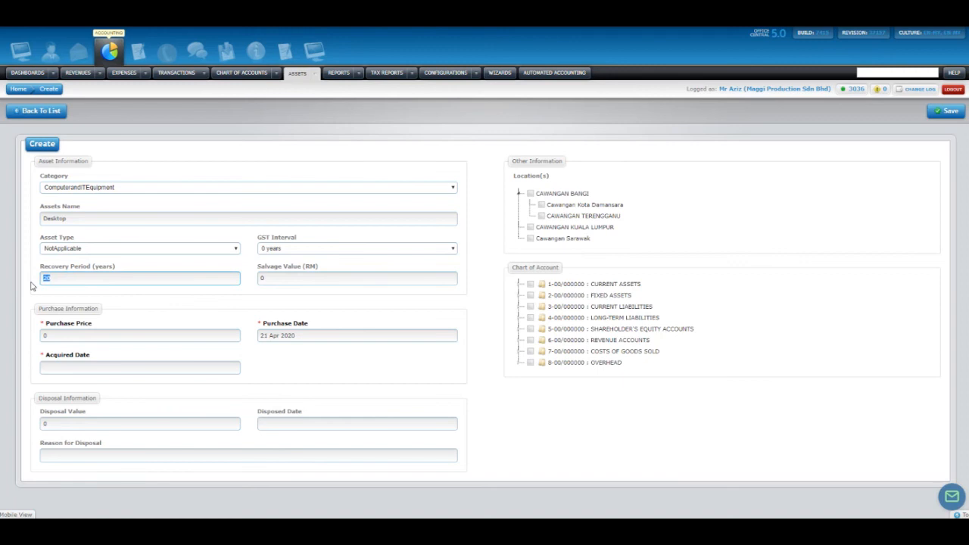
left_click(288, 301)
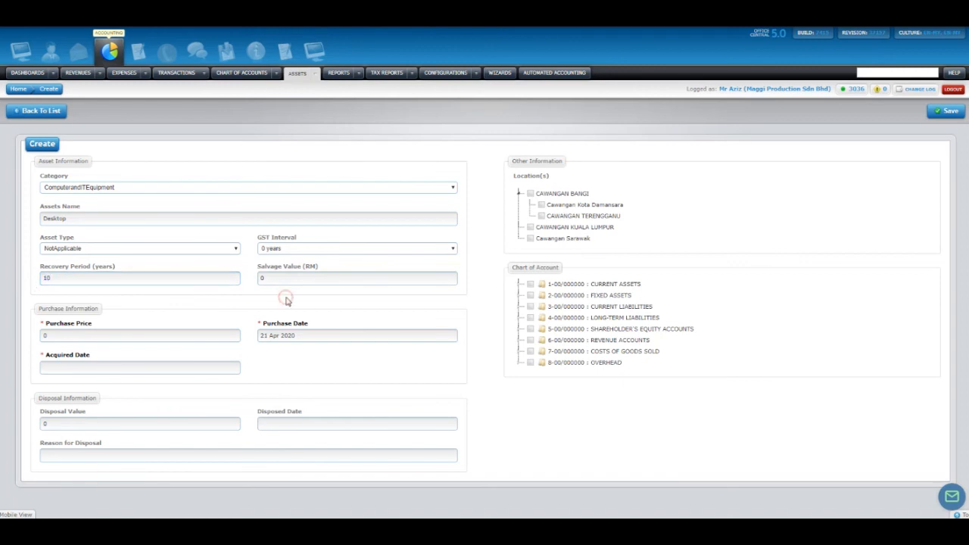
left_click(276, 279)
left_click(263, 299)
double_click(262, 278)
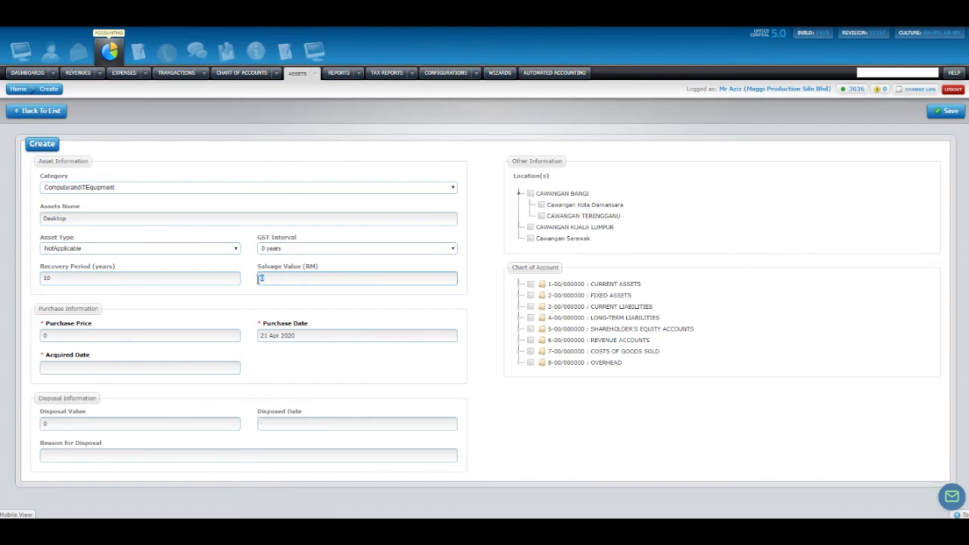
left_click(257, 292)
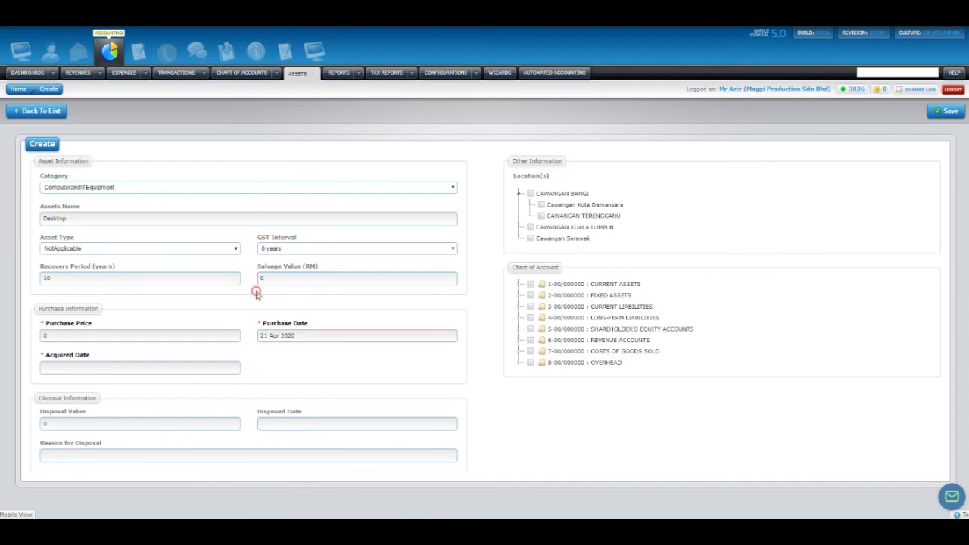
left_click_drag(40, 309, 142, 308)
left_click(141, 304)
Step: Set the asset's purchase price to 1500 and its purchase date to 1 Apr 2019
left_click_drag(67, 336, 31, 345)
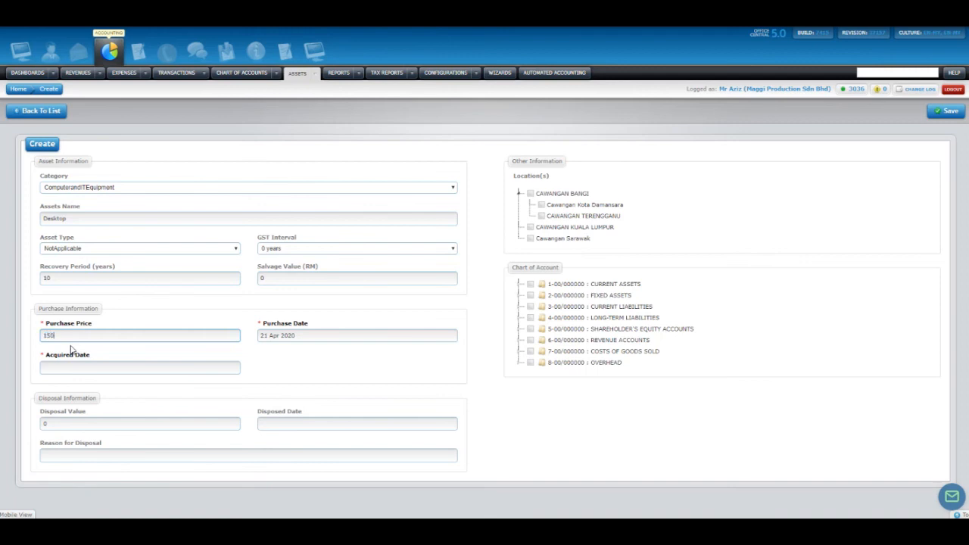
left_click(305, 337)
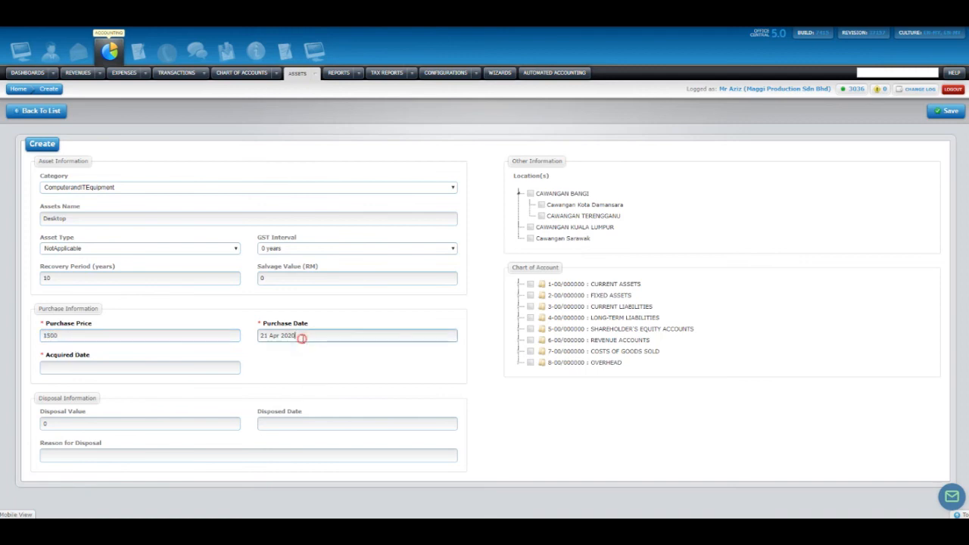
left_click(307, 353)
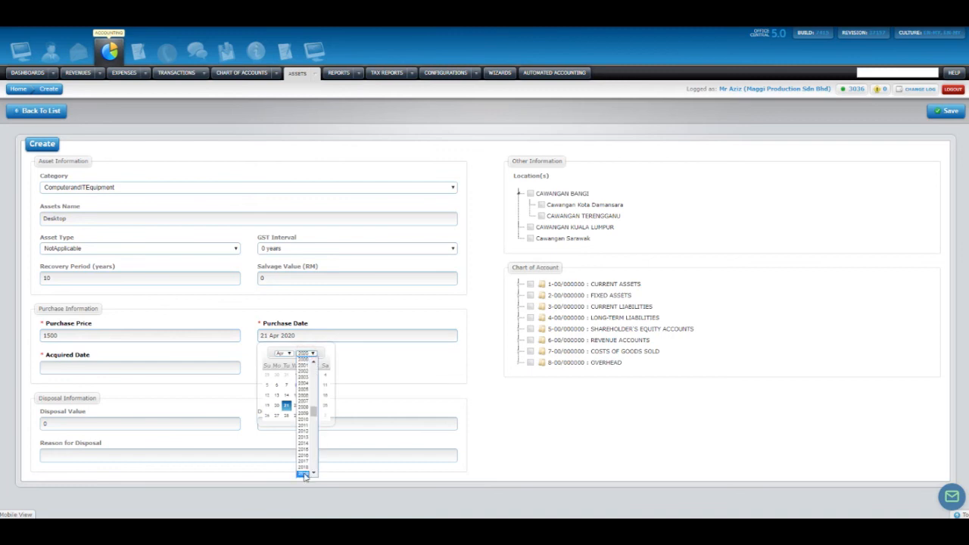
left_click(305, 473)
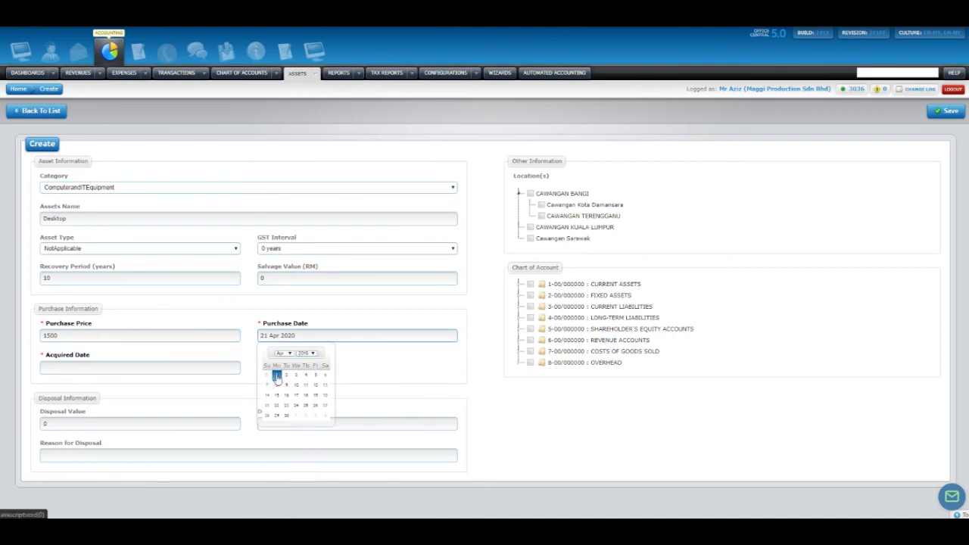
left_click(276, 374)
Step: Set the asset's acquired date to 1 Apr 2019
left_click(106, 368)
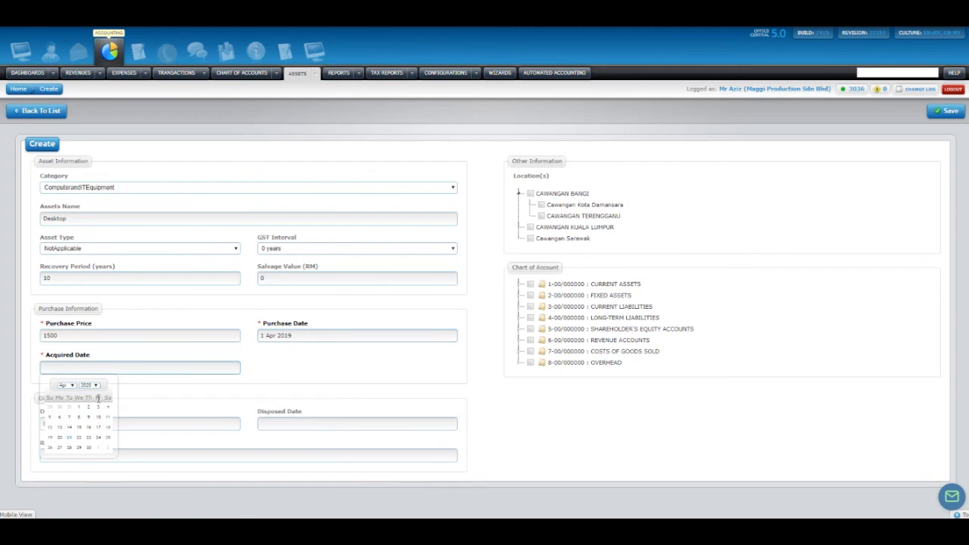
left_click(91, 385)
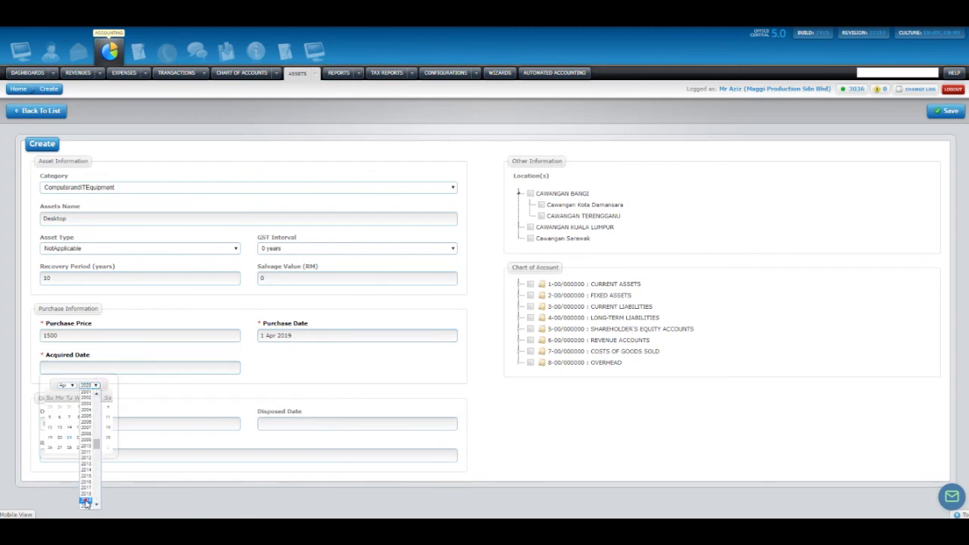
left_click(85, 501)
left_click(59, 407)
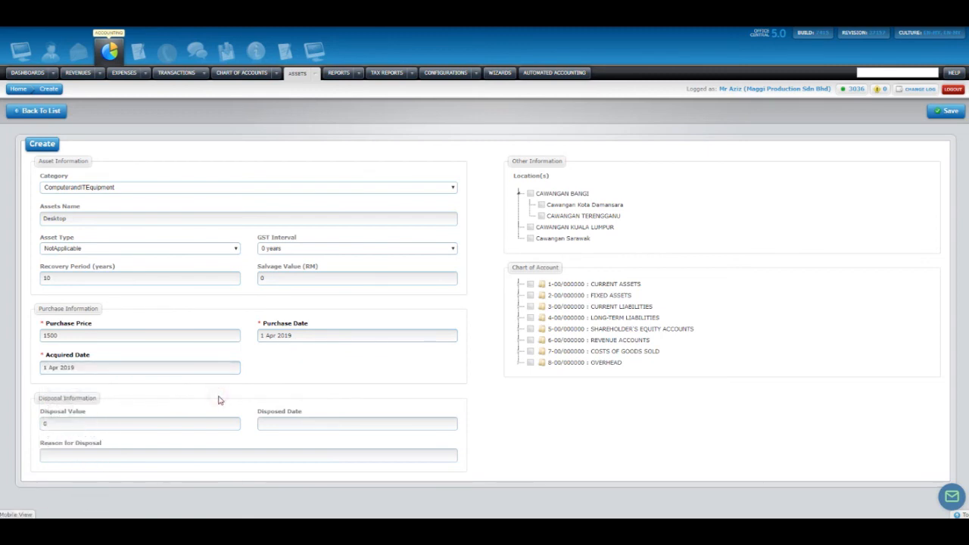
left_click_drag(38, 401, 151, 402)
left_click(153, 403)
left_click_drag(62, 422, 37, 428)
left_click(121, 408)
Step: Assign the asset to location CAWANGAN BANGI and account header 2-06/000000 COMPUTERS, and save it
left_click(530, 194)
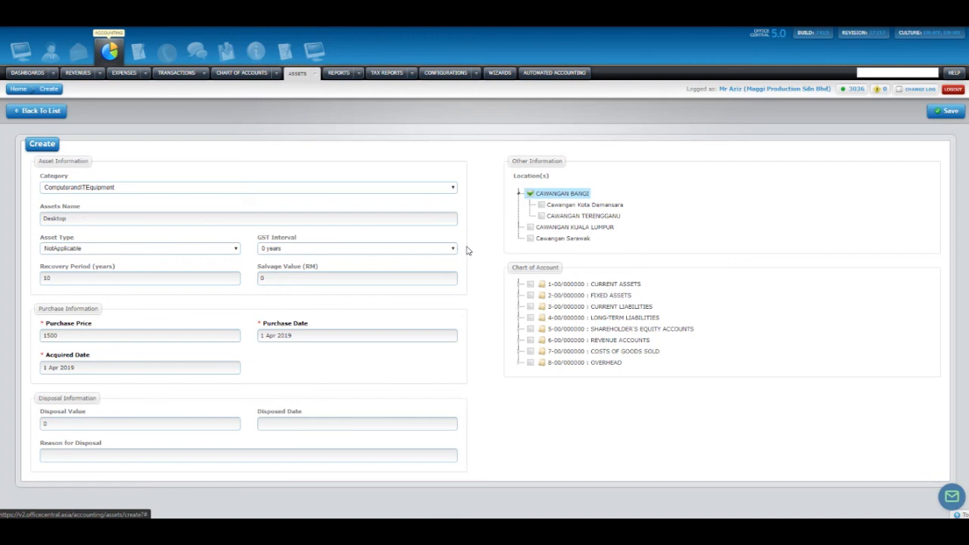
double_click(552, 296)
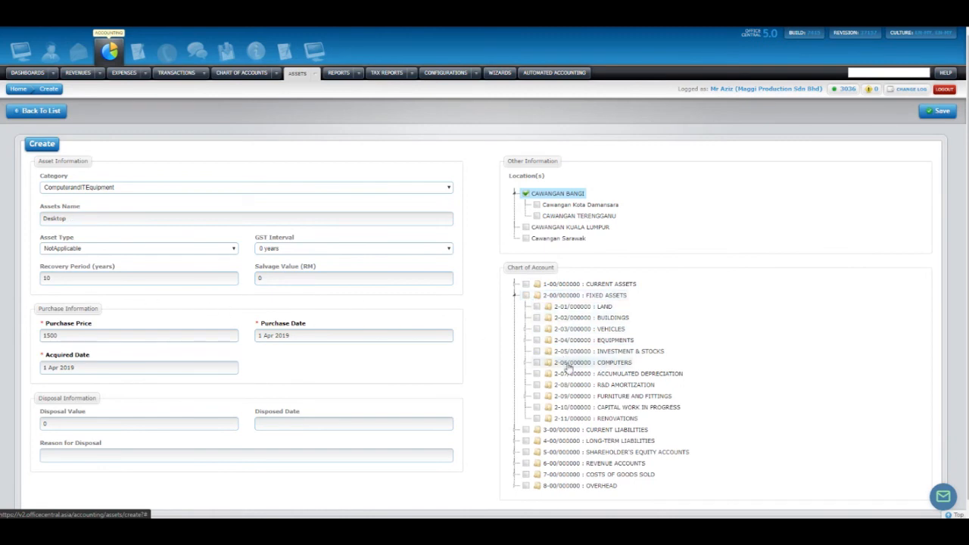
left_click(535, 364)
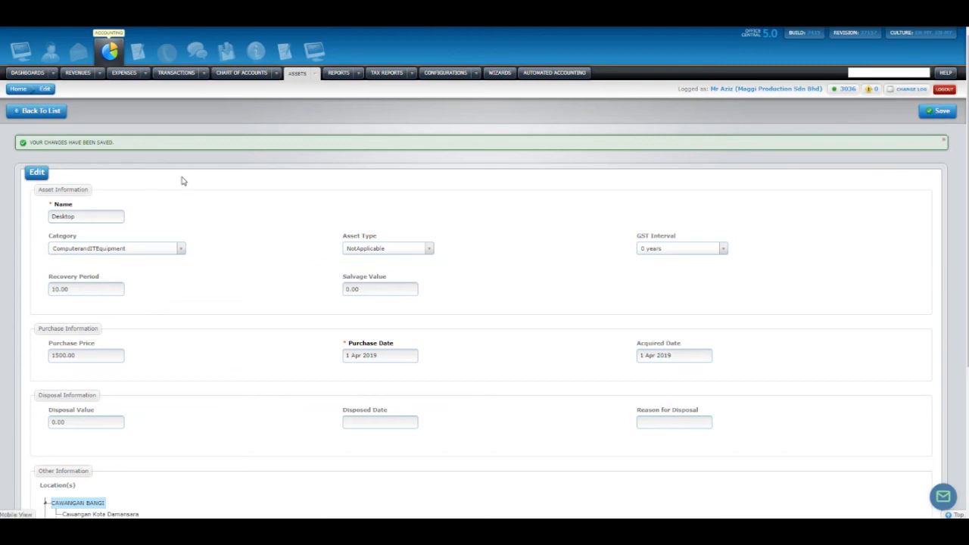
Step: View the fixed assets list and examine the Desktop entry's type and depreciation method
left_click(314, 73)
left_click(338, 97)
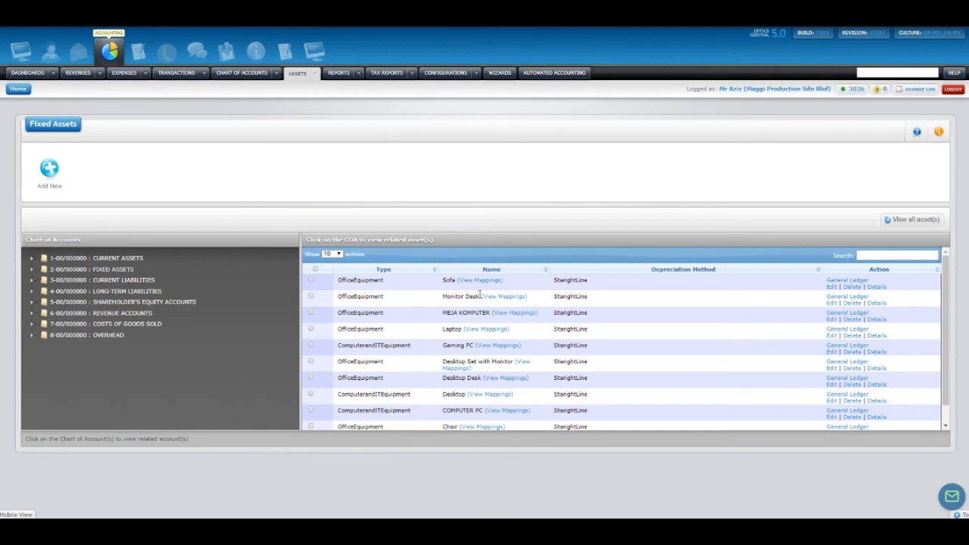
scroll(478, 303, "down", 1)
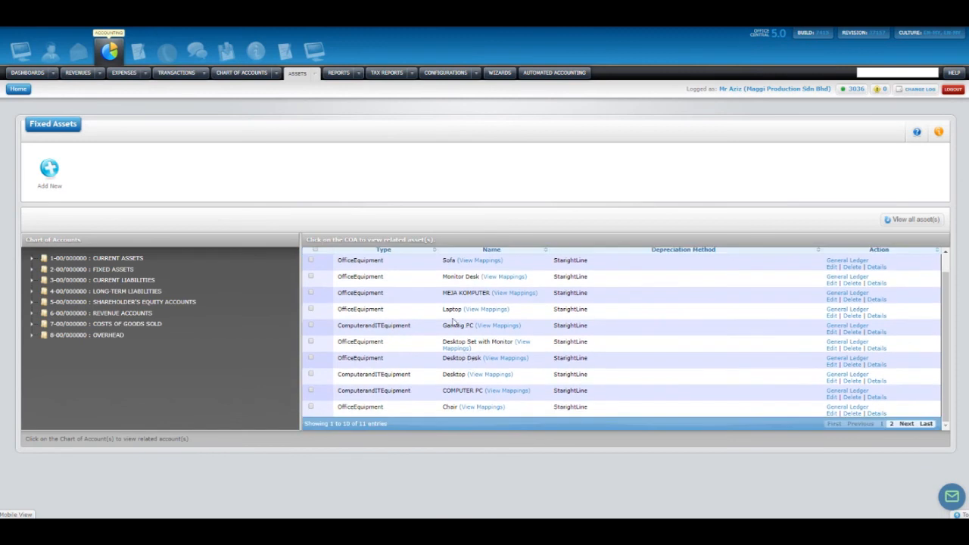
left_click_drag(441, 378, 469, 375)
left_click(388, 372)
left_click_drag(351, 373, 579, 374)
left_click(581, 373)
left_click(444, 213)
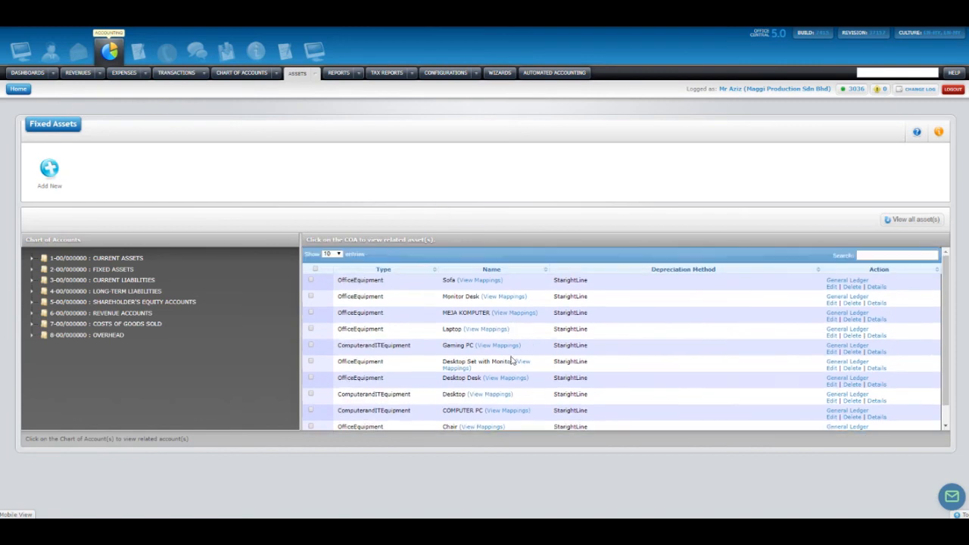
Step: Open a new received invoice for capital goods and review its basic information fields
left_click(147, 75)
mouse_move(318, 79)
mouse_move(147, 79)
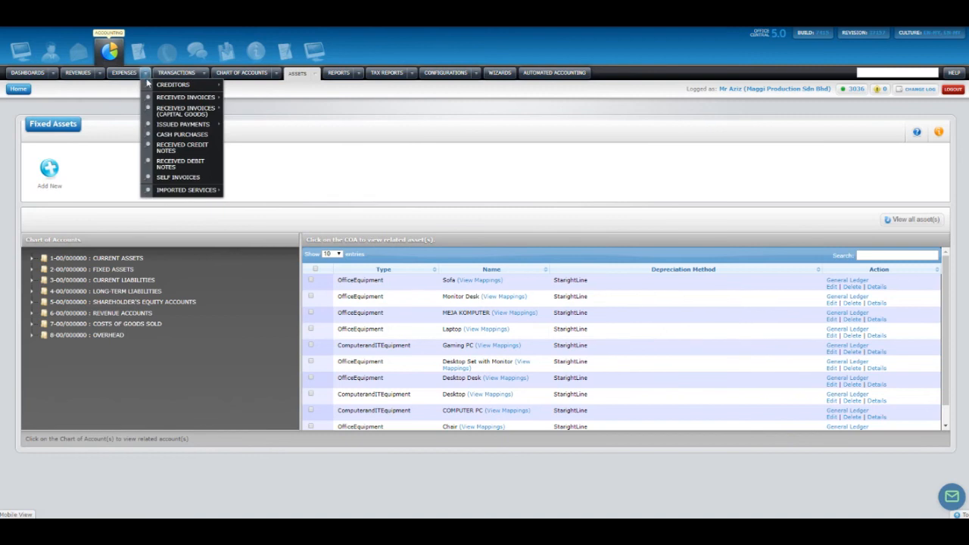
mouse_move(185, 111)
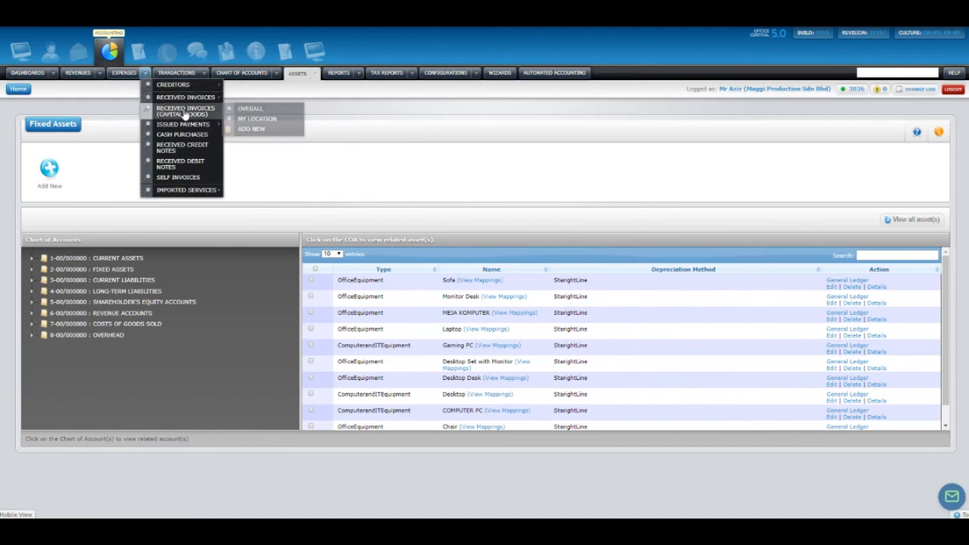
left_click(250, 130)
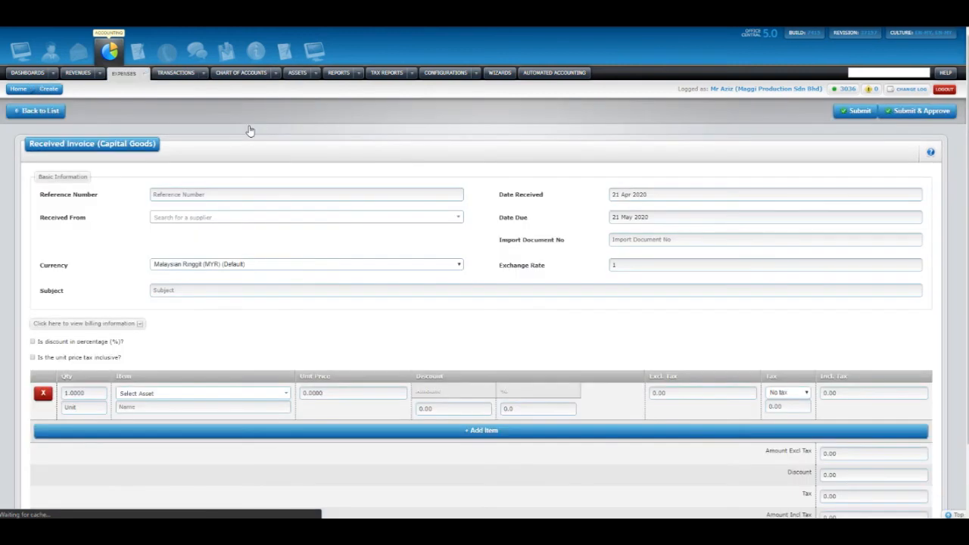
left_click(186, 219)
left_click(109, 219)
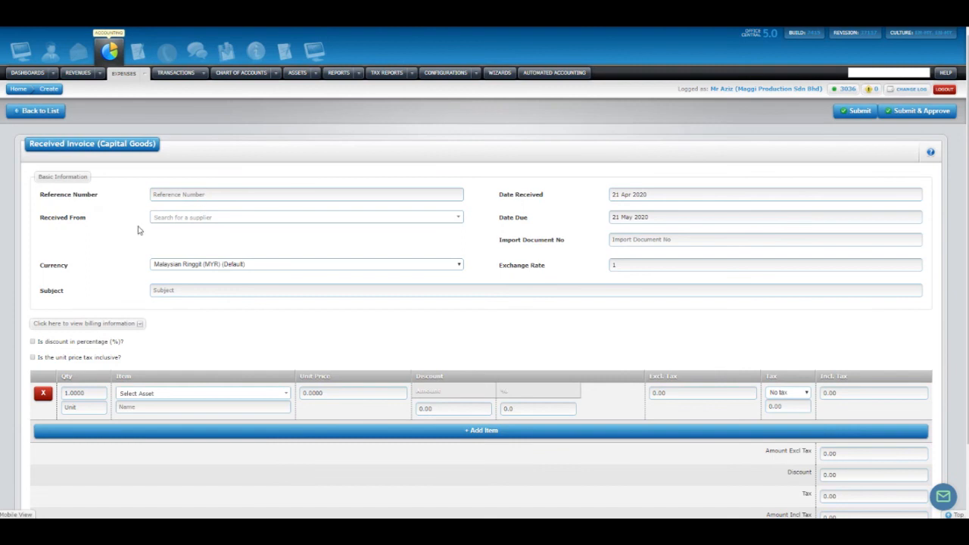
left_click(155, 290)
left_click(336, 326)
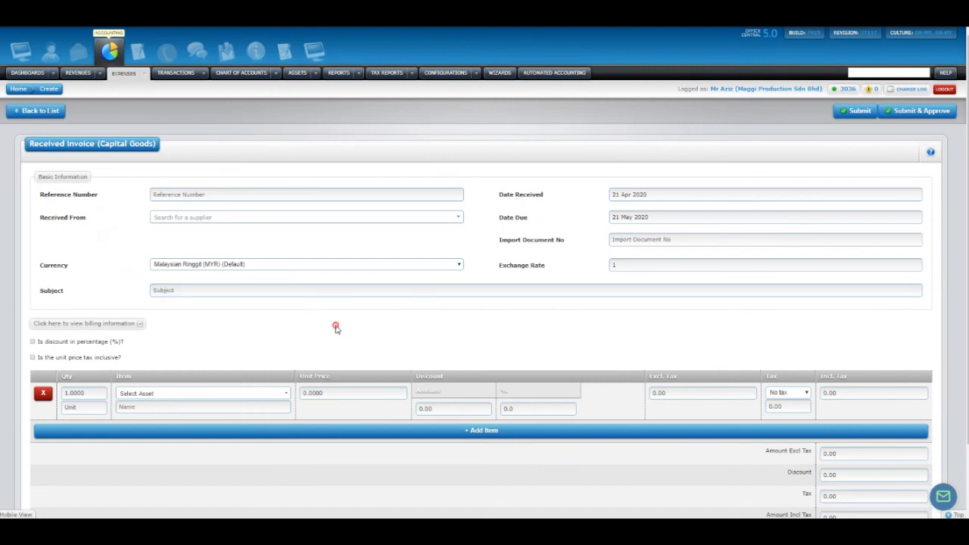
Step: Search for DESK in the invoice's item line and select the asset (2-06/500000) Desktop
left_click(154, 394)
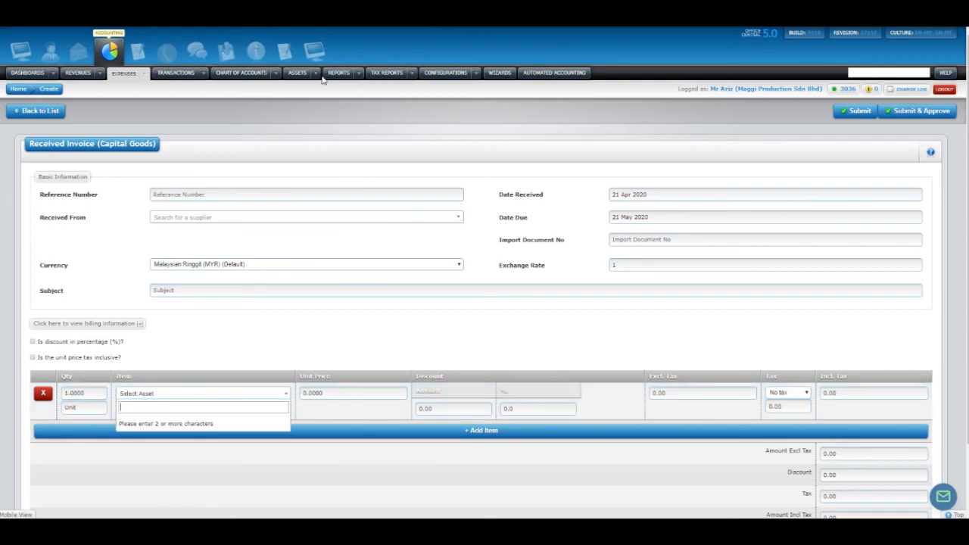
type("DESK")
left_click(189, 428)
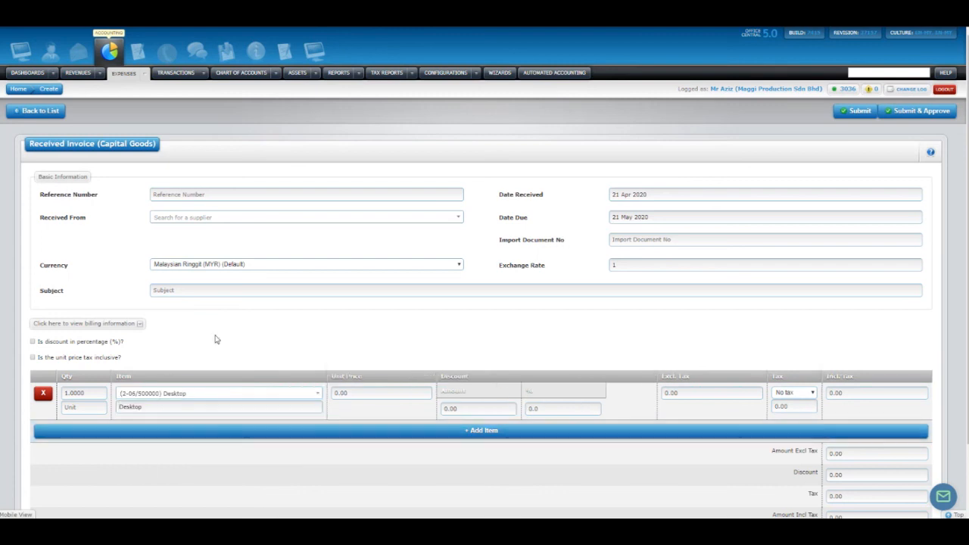
Step: Leave the capital goods invoice and open the asset depreciation processing page
mouse_move(144, 75)
mouse_move(183, 103)
mouse_move(174, 119)
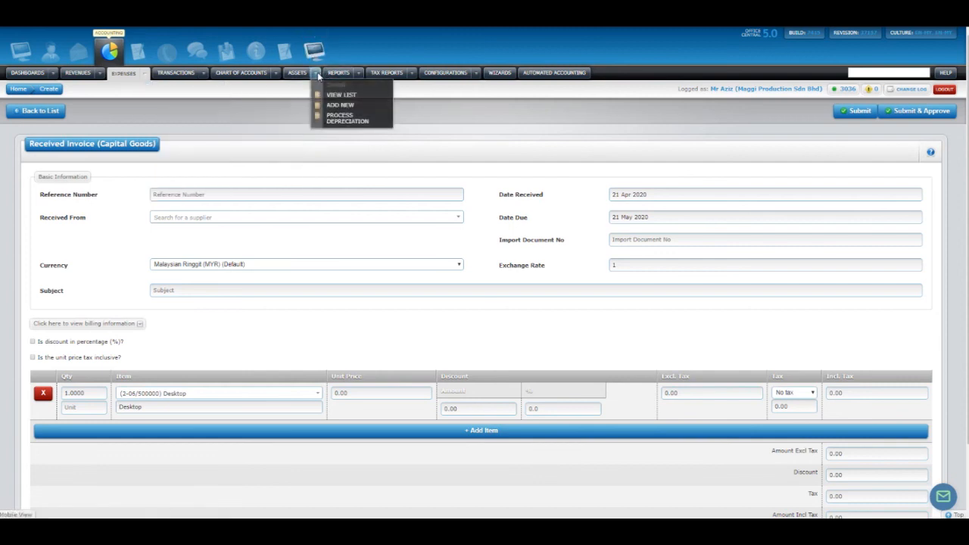
left_click(337, 121)
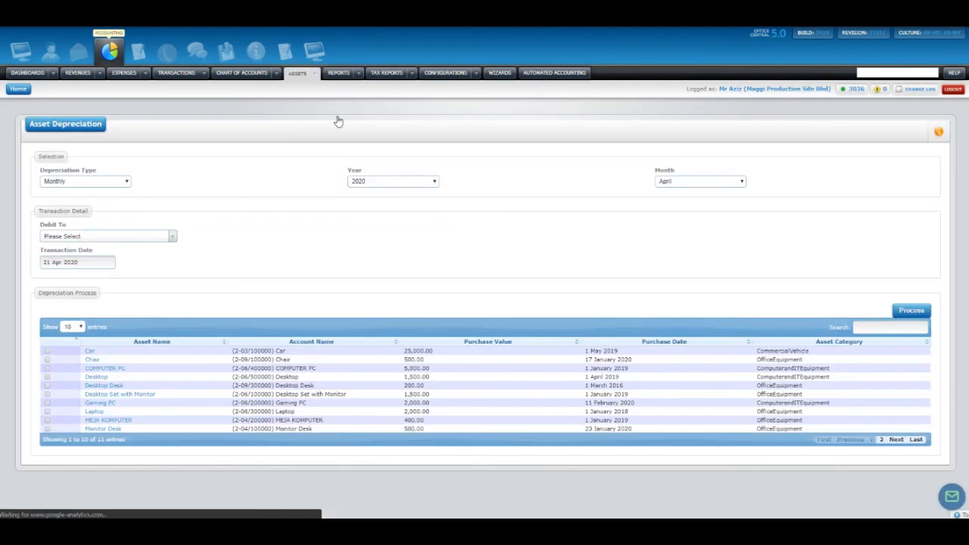
mouse_move(318, 75)
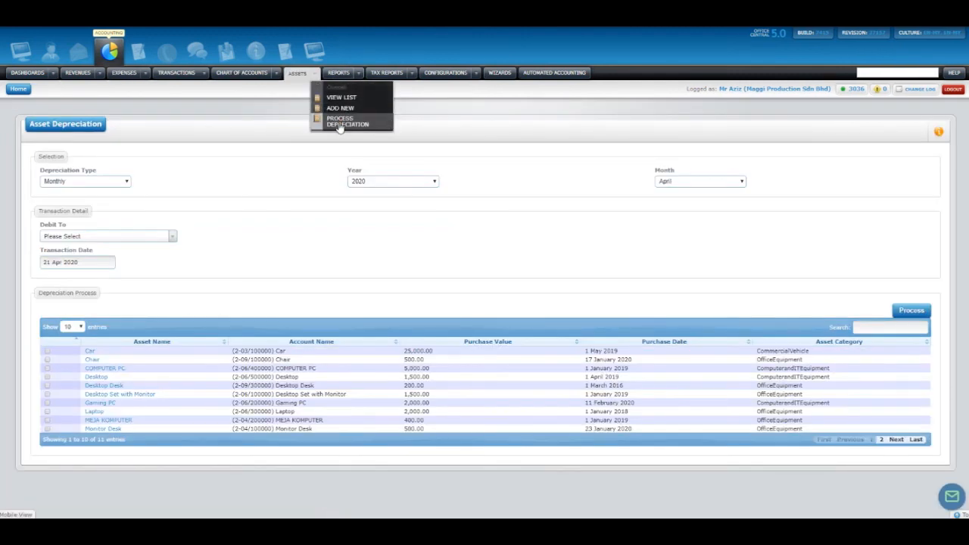
left_click(338, 124)
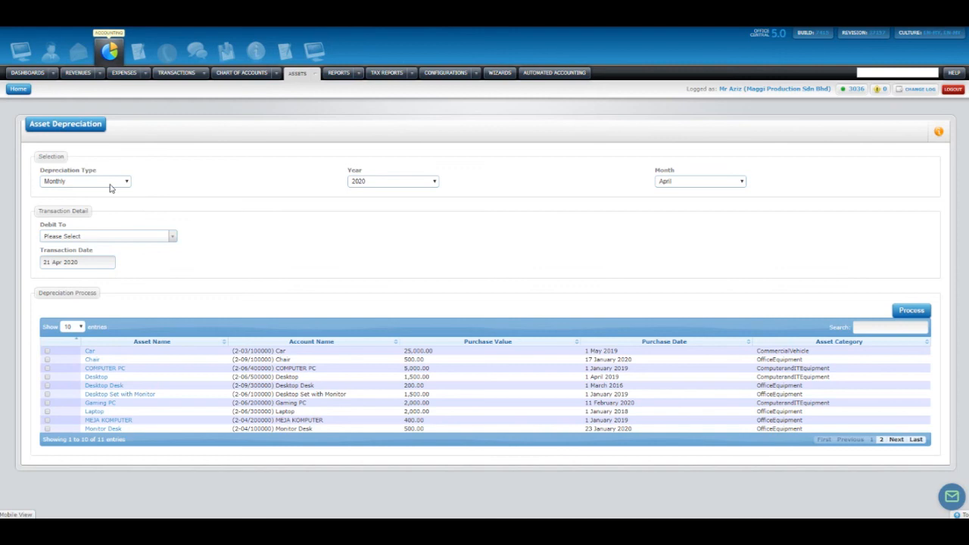
Step: Set the depreciation type to Yearly and the depreciation year to 2019
left_click(112, 183)
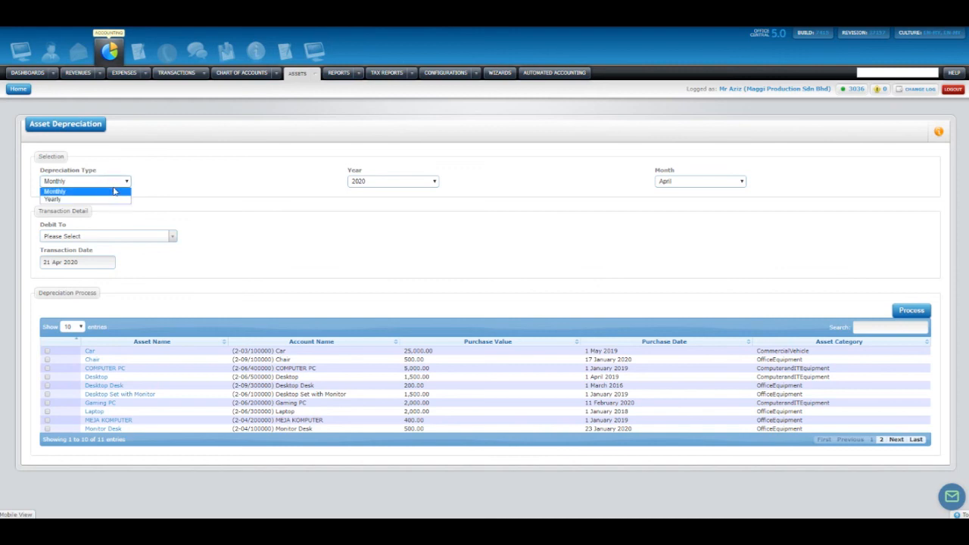
left_click(111, 199)
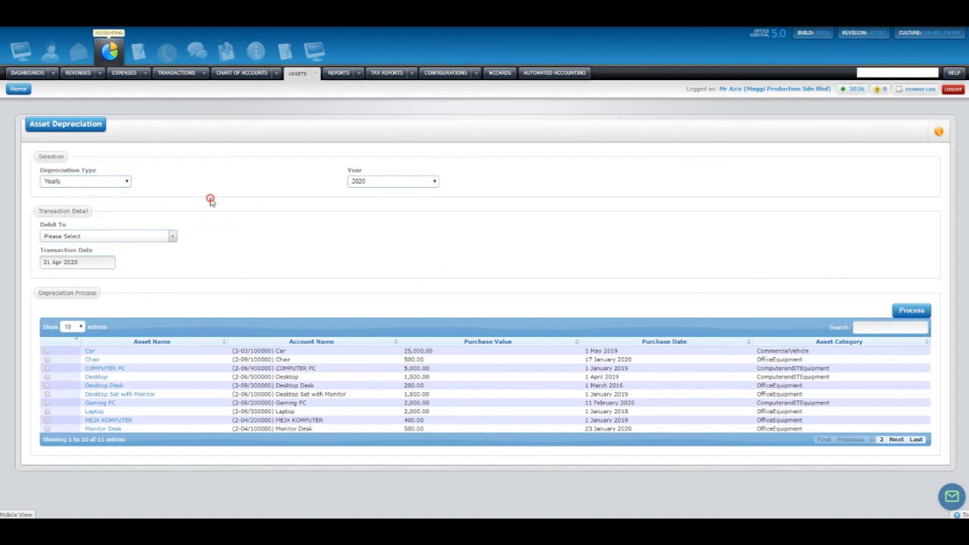
left_click(377, 185)
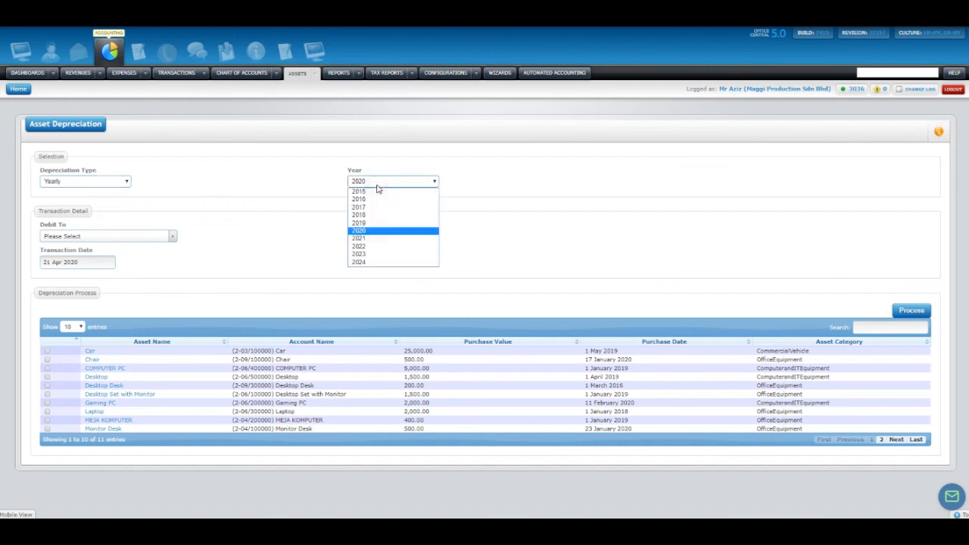
left_click(373, 225)
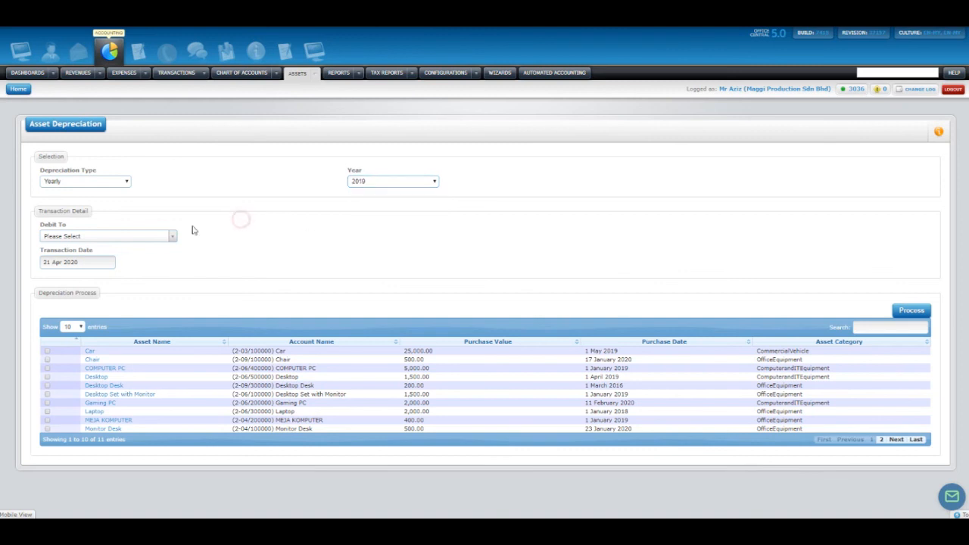
Step: Debit the depreciation to (8-03/000001) Depreciation Expenses and process it for the Desktop asset
left_click(148, 237)
type("DEPOR")
key("BackSpace")
key("BackSpace")
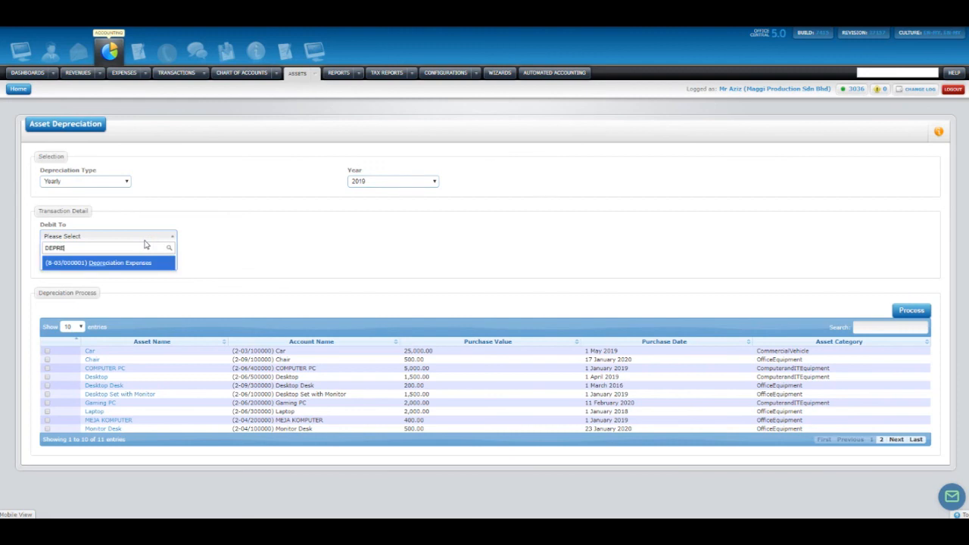
left_click(175, 264)
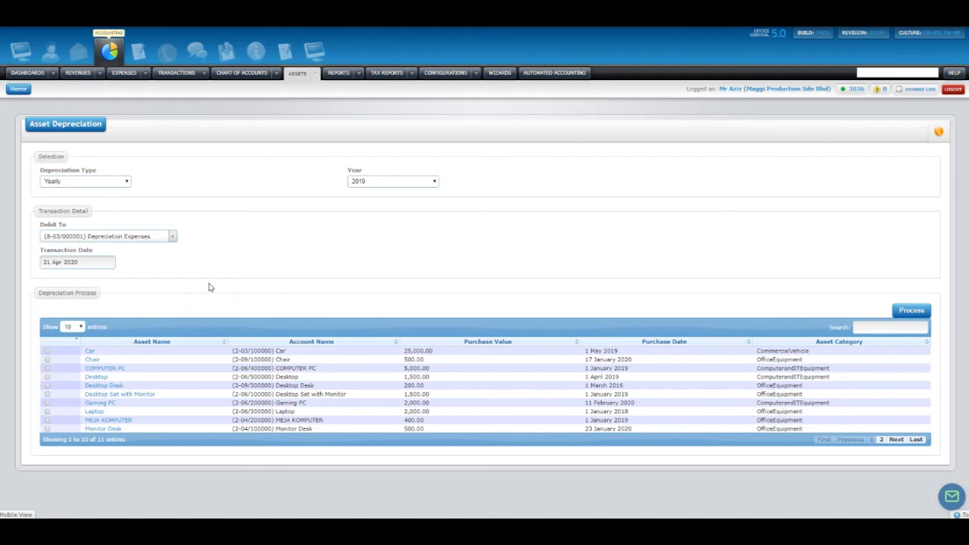
left_click(46, 377)
left_click(916, 311)
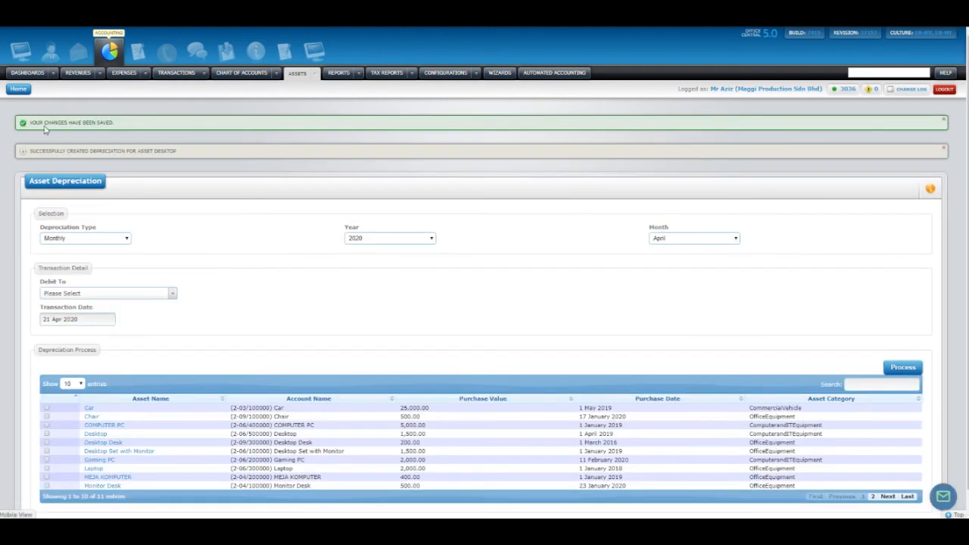
left_click_drag(43, 122, 128, 126)
left_click(73, 122)
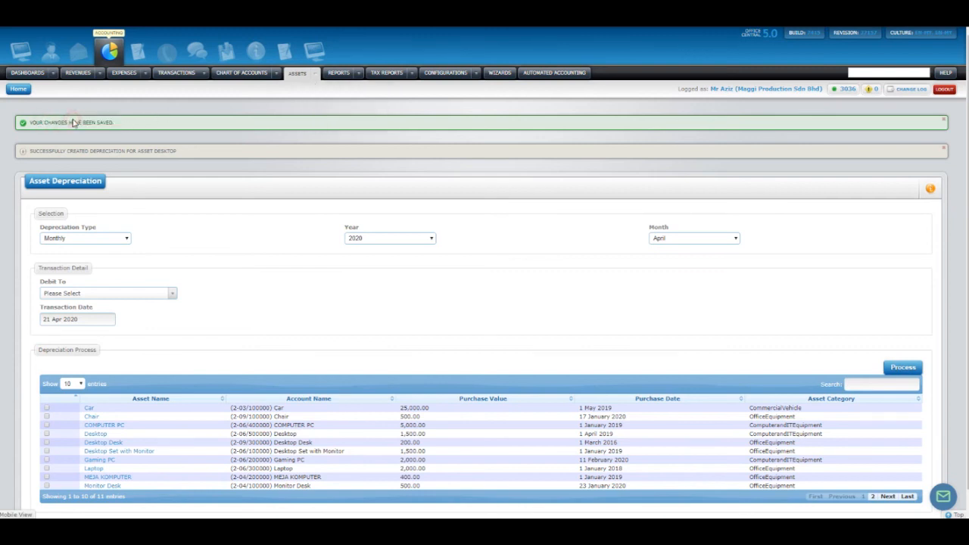
Step: Open the transaction approval list and examine the Desktop depreciation transaction for year 2019
left_click(203, 74)
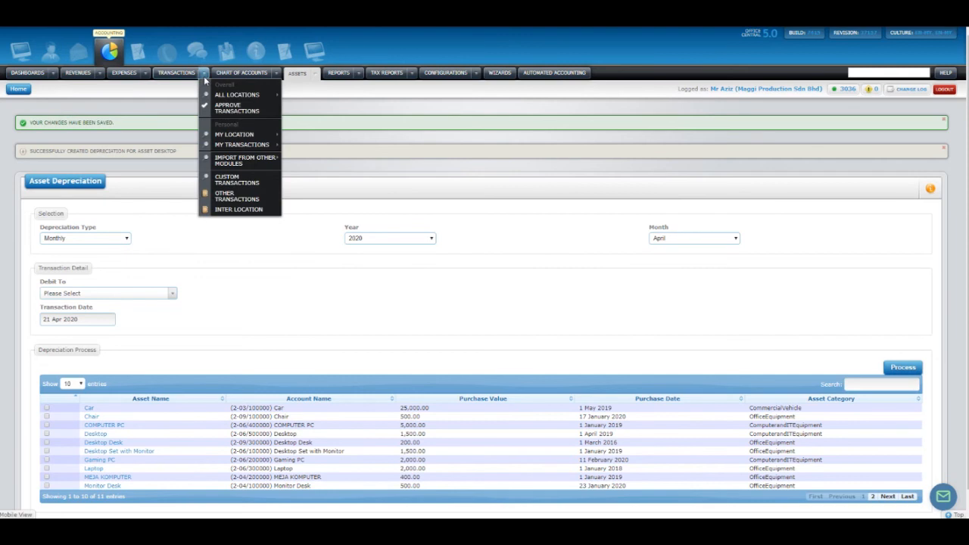
left_click(227, 136)
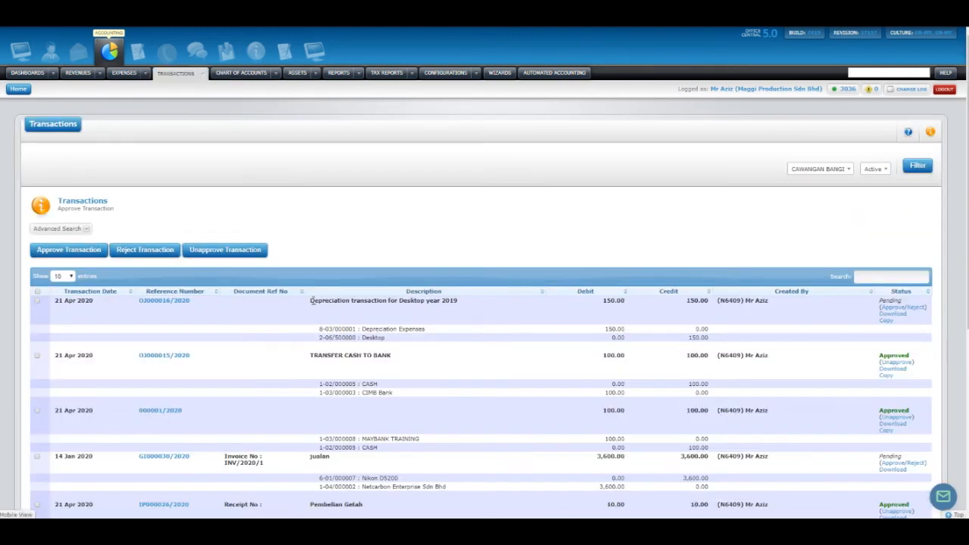
left_click_drag(310, 300, 456, 300)
left_click(456, 301)
left_click(318, 74)
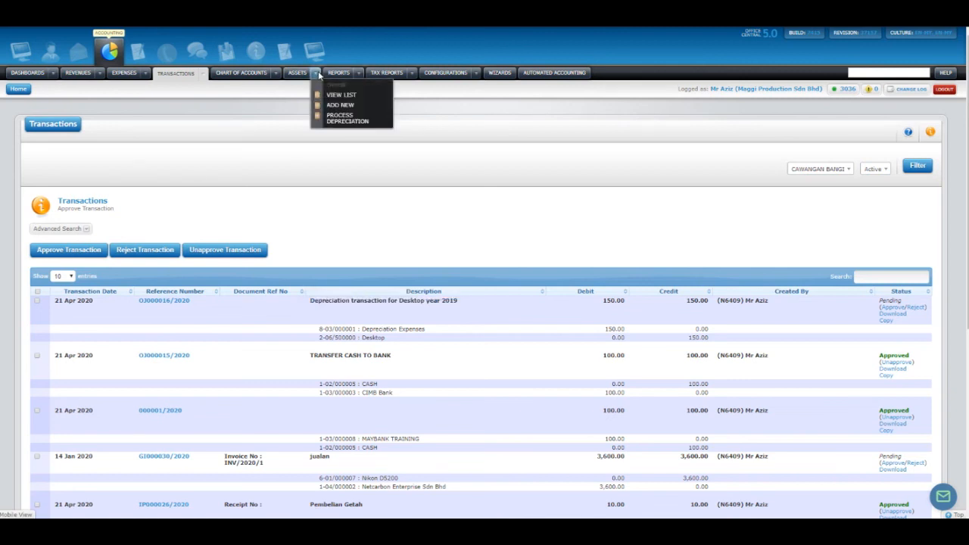
left_click(360, 73)
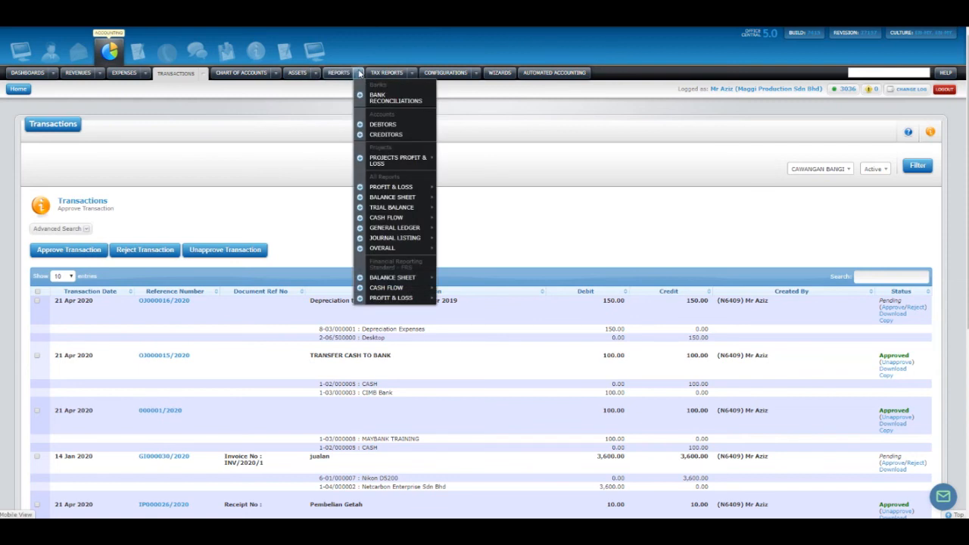
left_click(100, 75)
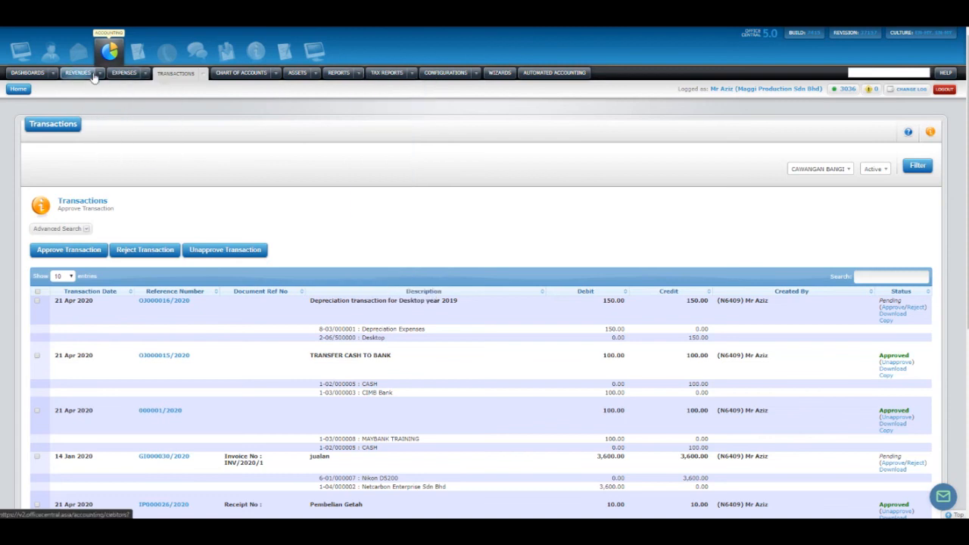
Step: Look through the available accounting reports and open Bank Reconciliations
left_click(358, 74)
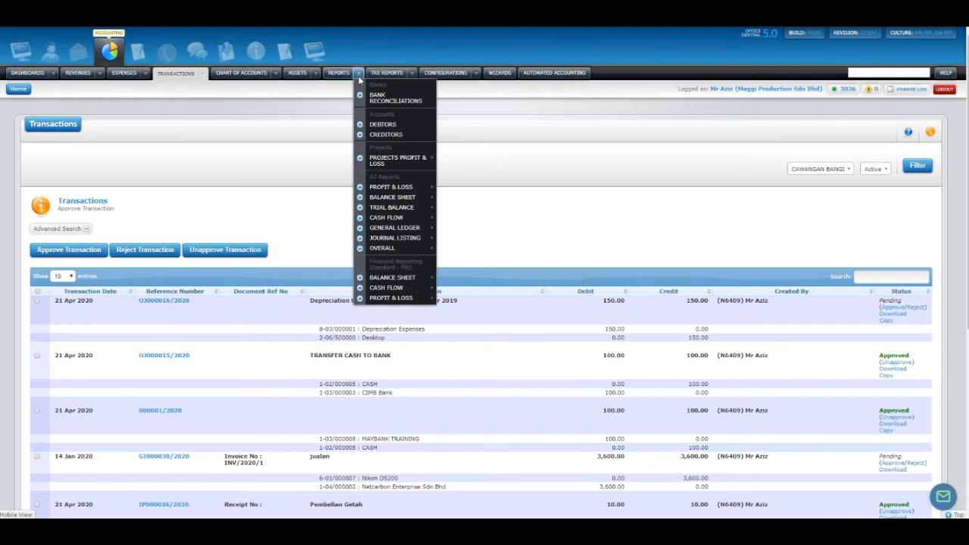
mouse_move(408, 190)
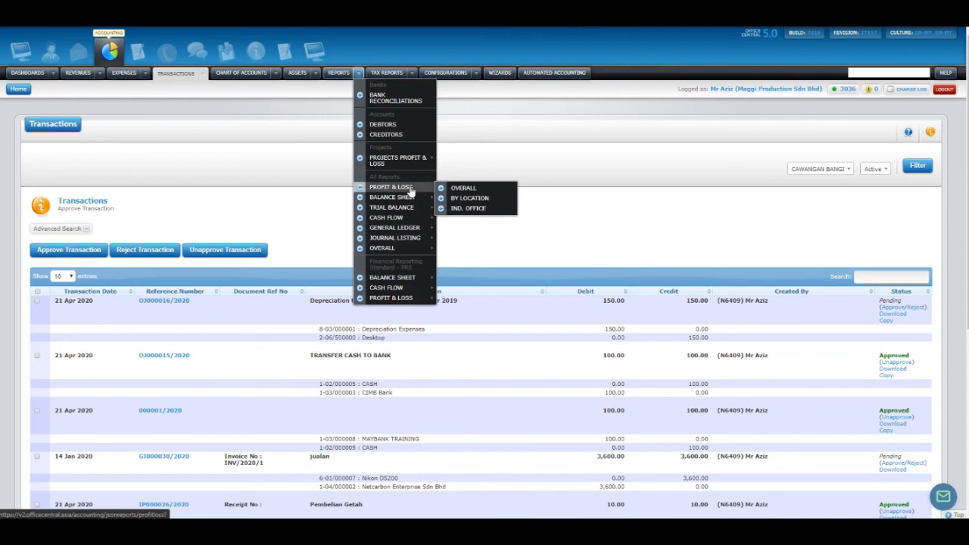
mouse_move(403, 220)
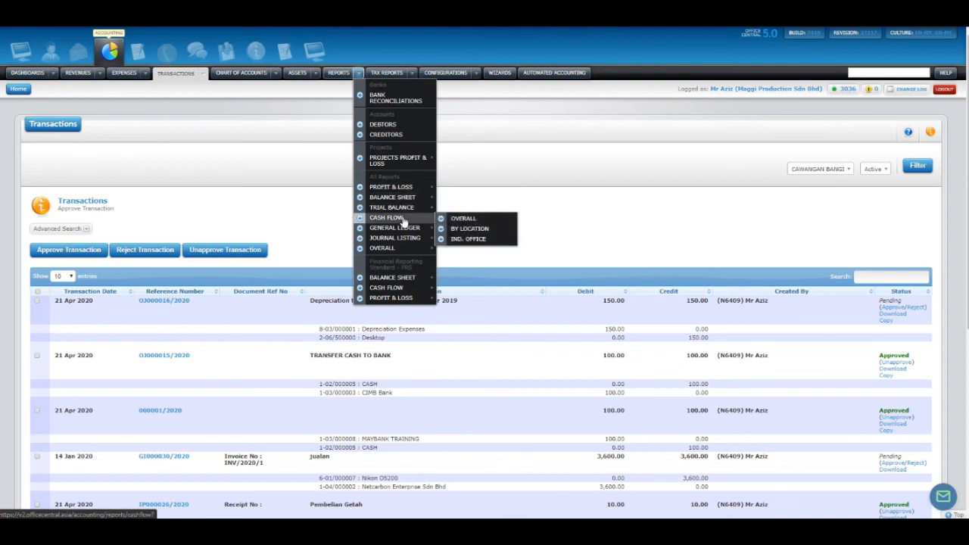
mouse_move(412, 240)
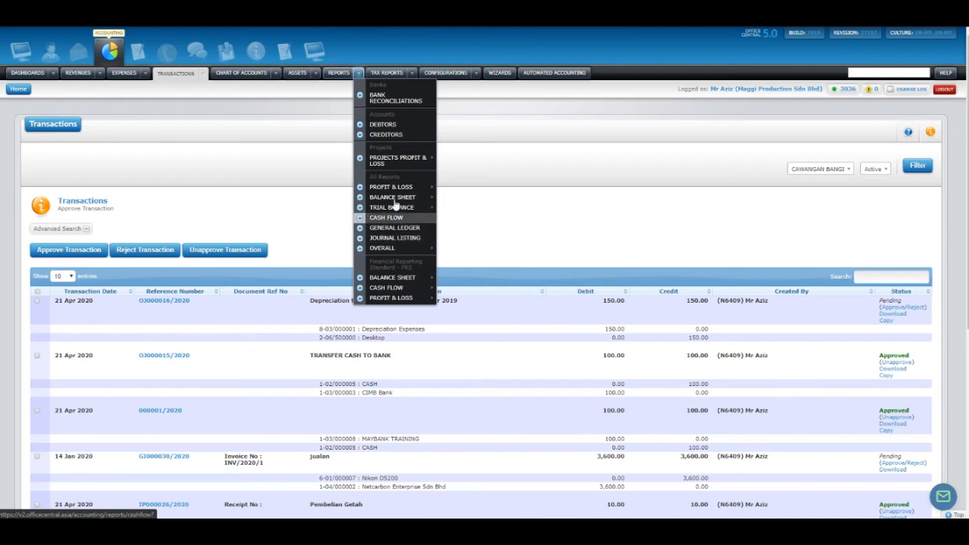
mouse_move(355, 76)
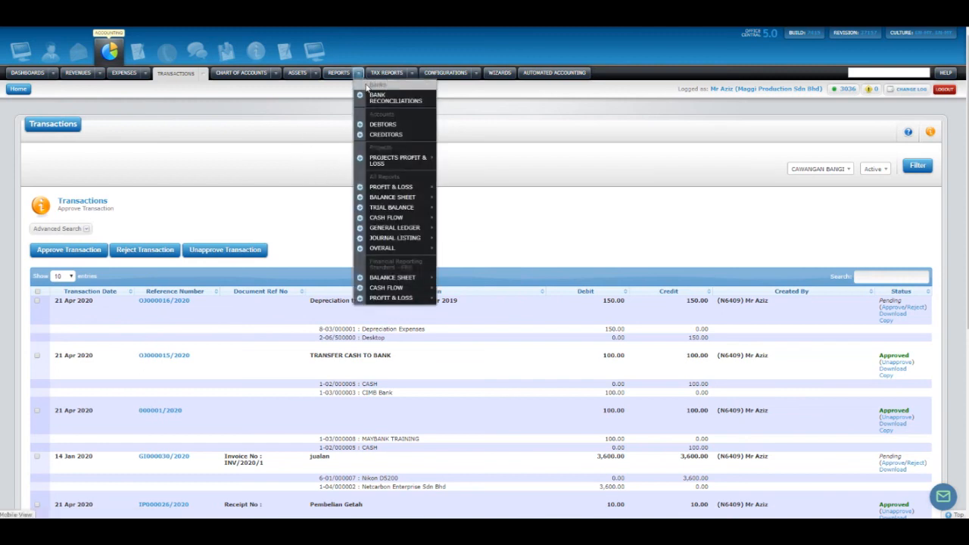
left_click(388, 102)
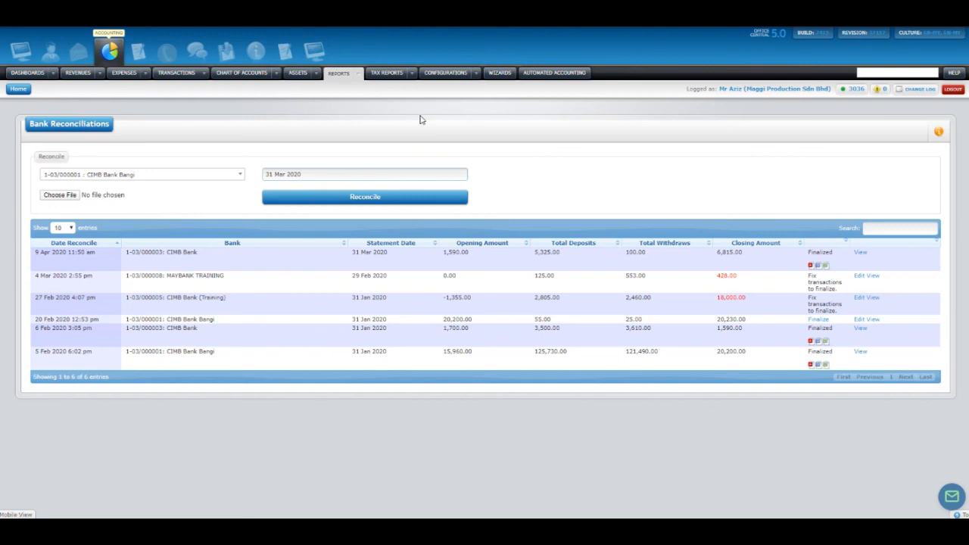
Step: Start a bank reconciliation for account 1-03/000007 : CIMB Bank with the statement date 31 Mar 2020
left_click(143, 175)
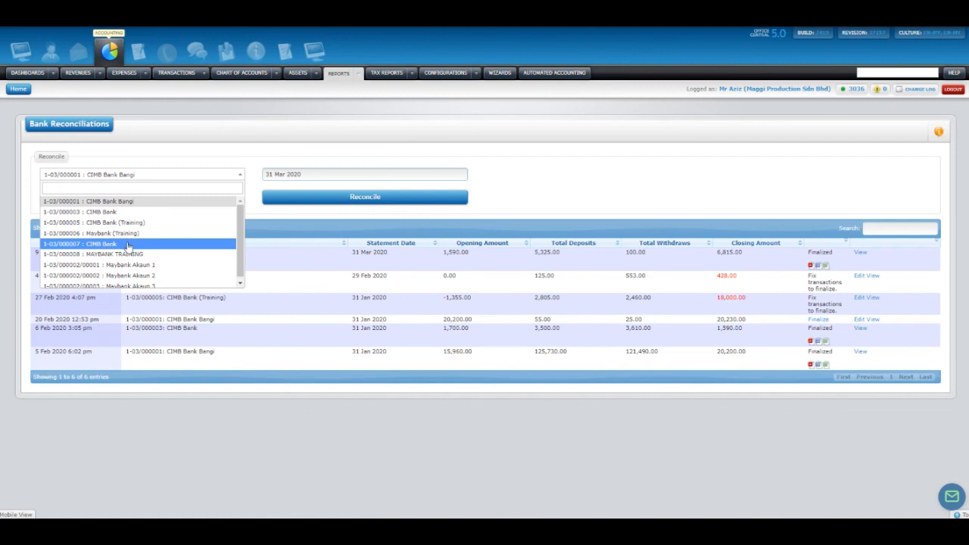
left_click(104, 243)
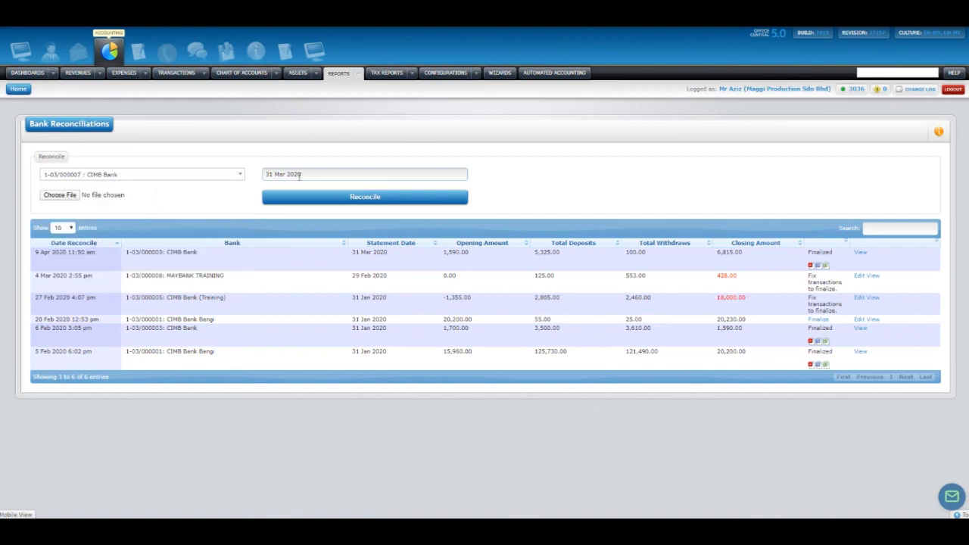
left_click(325, 176)
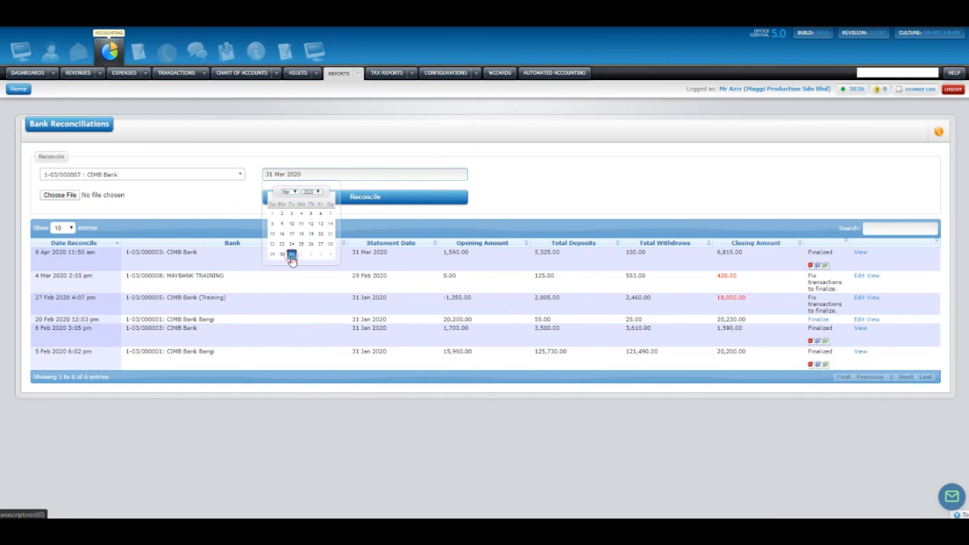
left_click(291, 256)
left_click(355, 207)
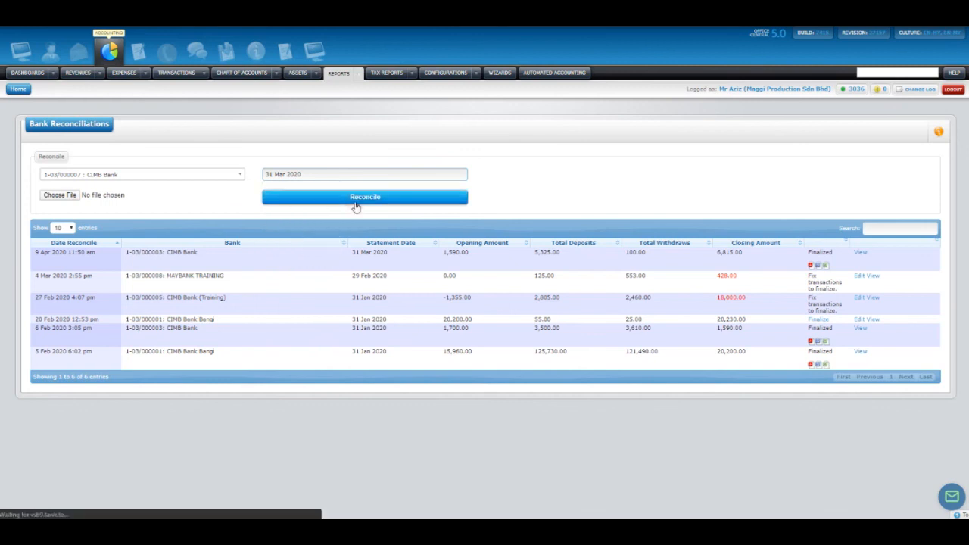
Step: Review the CIMB Bank transactions and mark all of them as reconciled
scroll(271, 293, "down", 2)
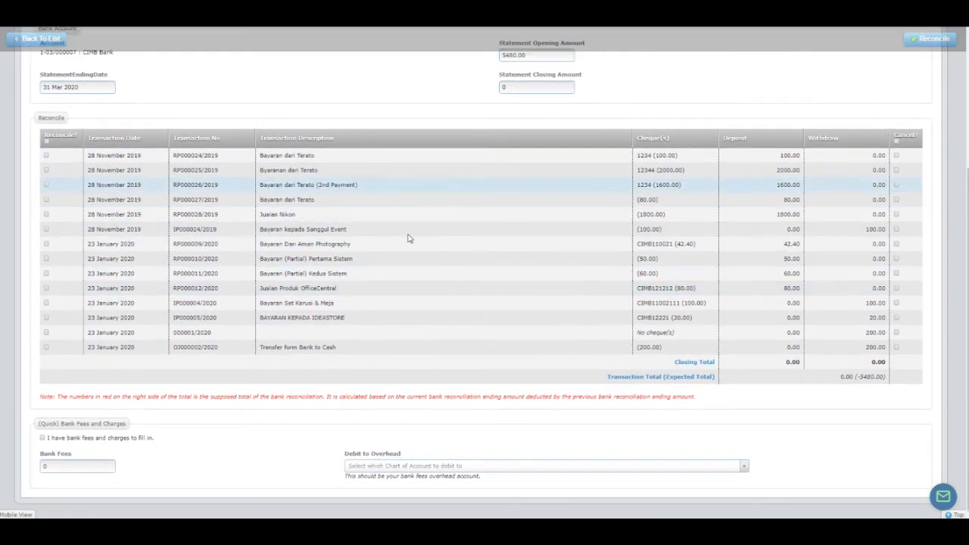
scroll(392, 197, "up", 3)
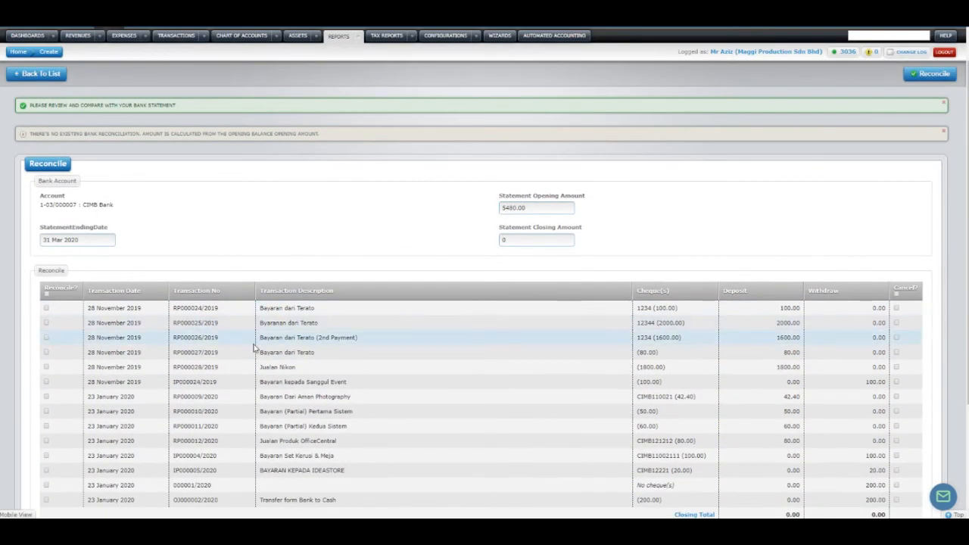
scroll(260, 317, "down", 2)
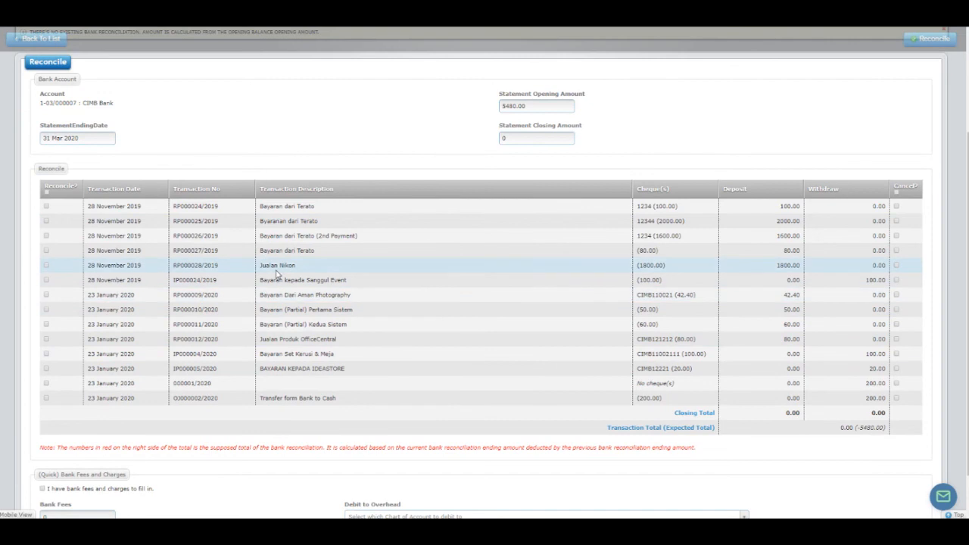
left_click(46, 206)
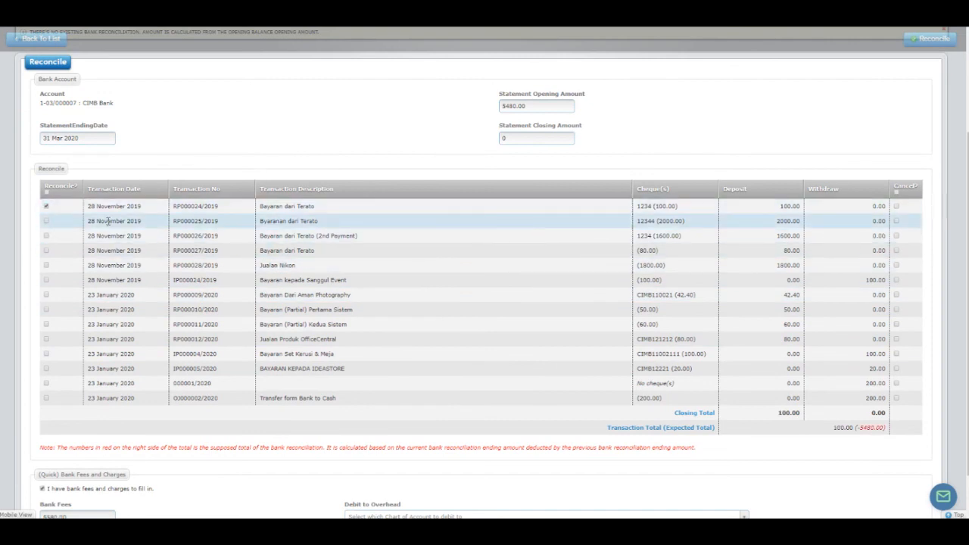
left_click(47, 221)
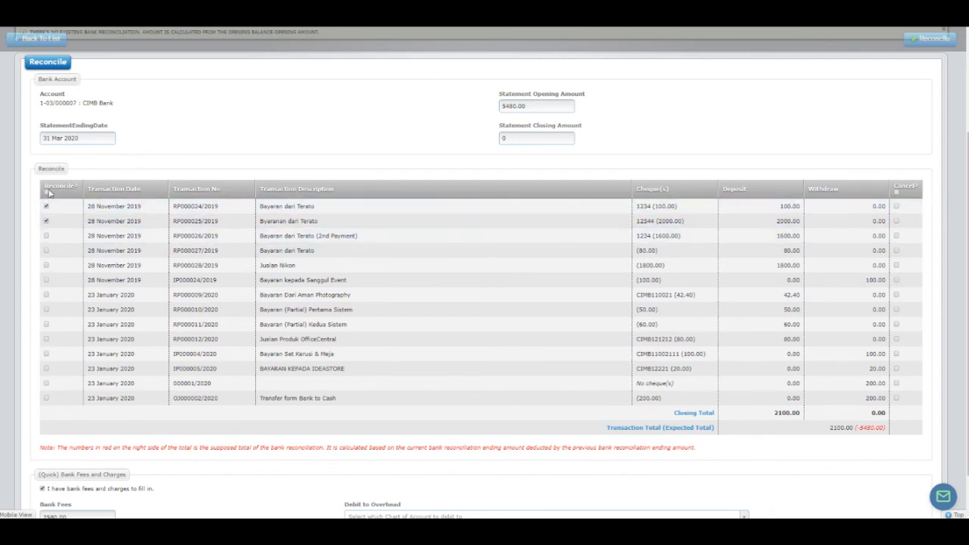
left_click(48, 192)
Step: Set the statement closing amount to 5480
left_click(501, 139)
type("5480")
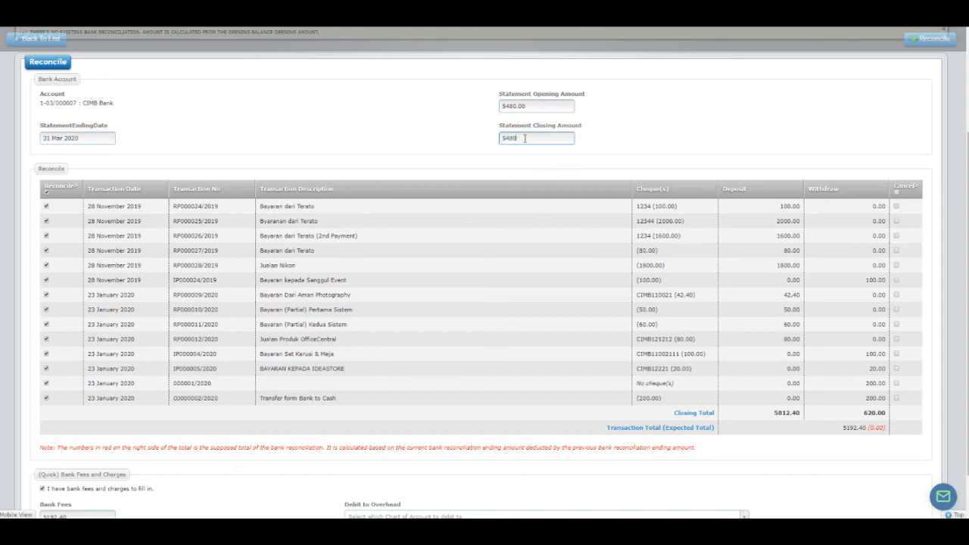
left_click_drag(525, 138, 493, 141)
left_click(510, 141)
left_click(435, 144)
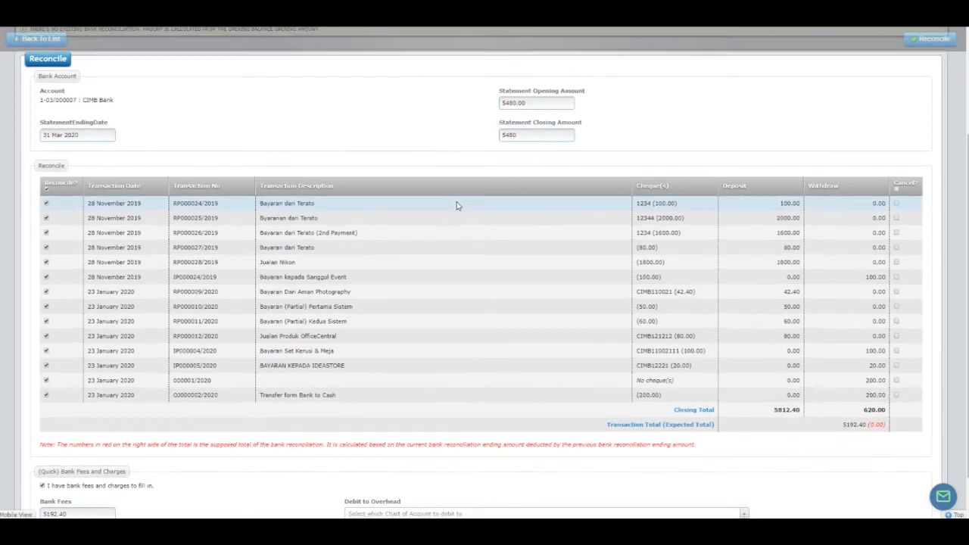
Step: Turn off the bank fees and charges option and save the CIMB Bank reconciliation
scroll(456, 189, "down", 1)
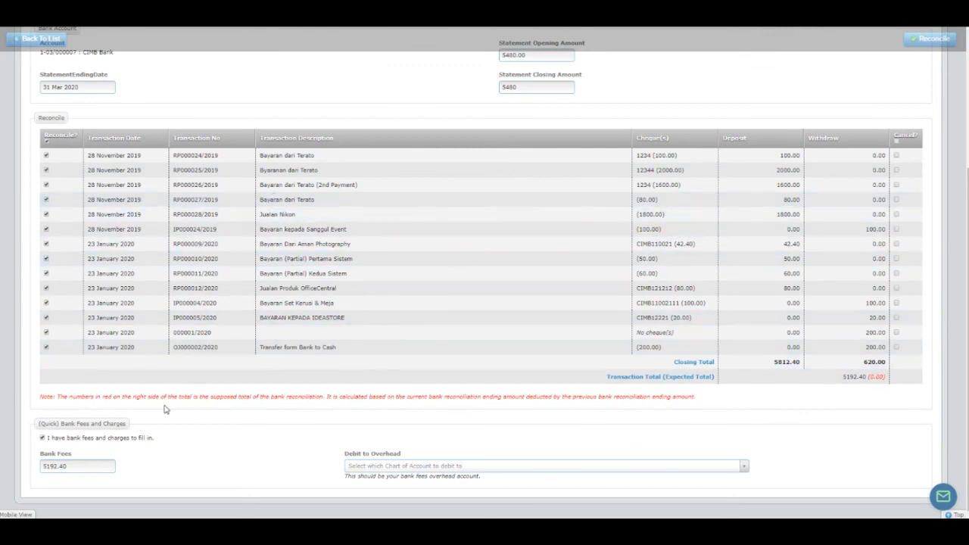
left_click_drag(67, 425, 132, 428)
left_click(132, 428)
left_click(42, 438)
scroll(168, 460, "up", 2)
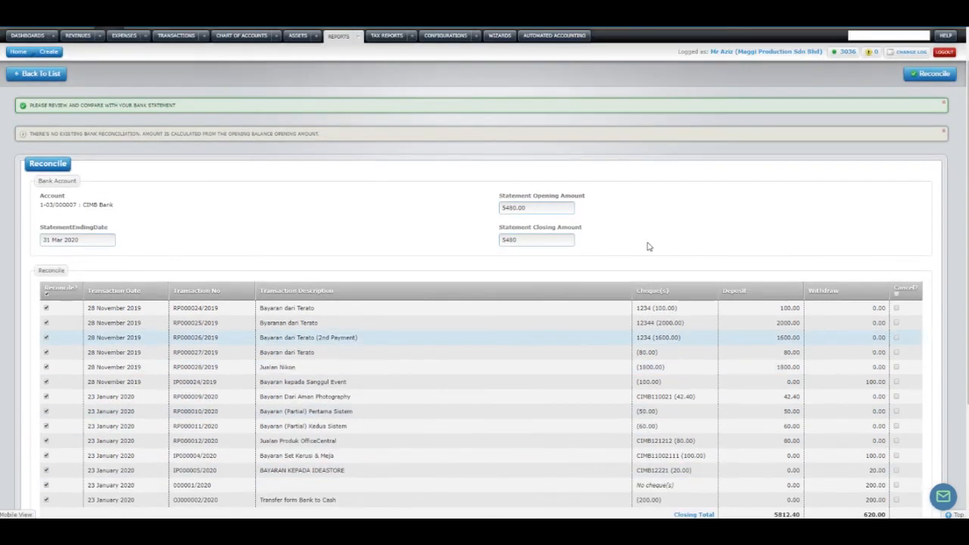
left_click(936, 75)
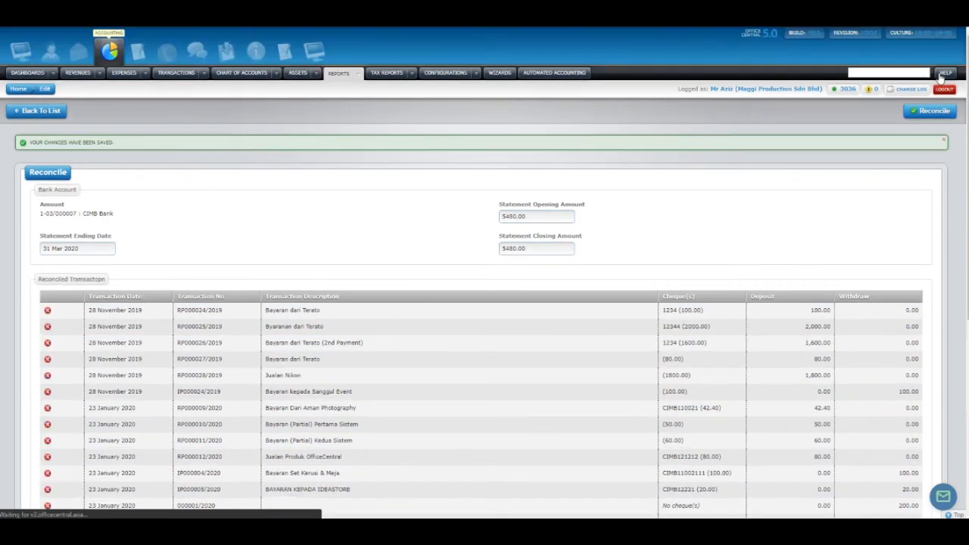
Step: Return to the bank reconciliation list and examine the 9 Apr 2020 entry for 1-03/000003 CIMB Bank
left_click(37, 111)
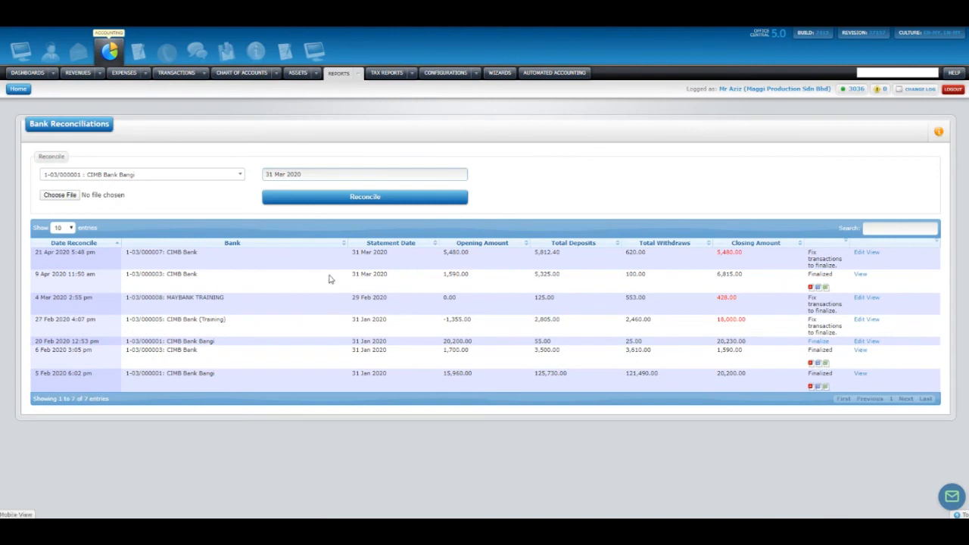
left_click_drag(144, 275, 655, 275)
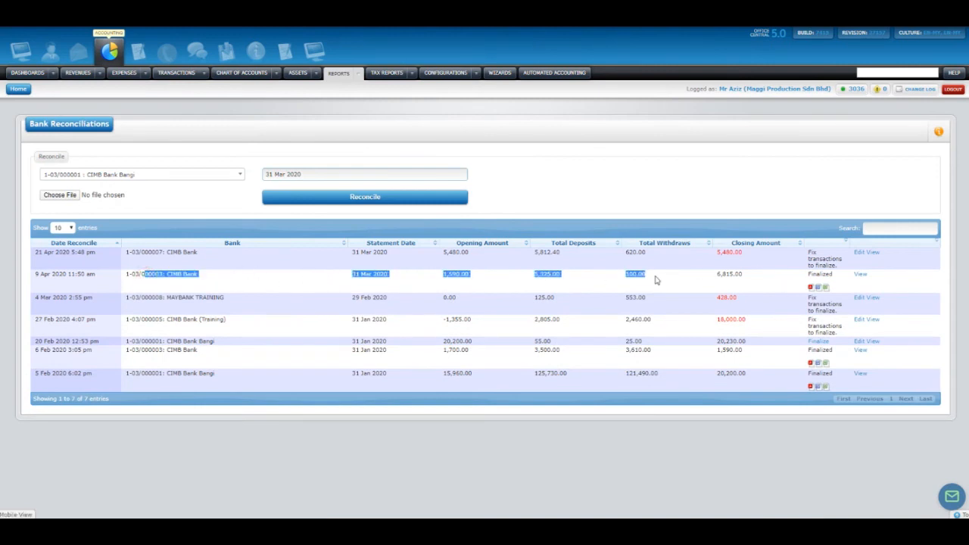
Step: Compare the closing amounts and finalization statuses of the 21 Apr 2020 and 9 Apr 2020 entries in the bank reconciliation list
left_click(644, 281)
left_click_drag(358, 275, 711, 259)
left_click(739, 275)
left_click(710, 205)
left_click(748, 277)
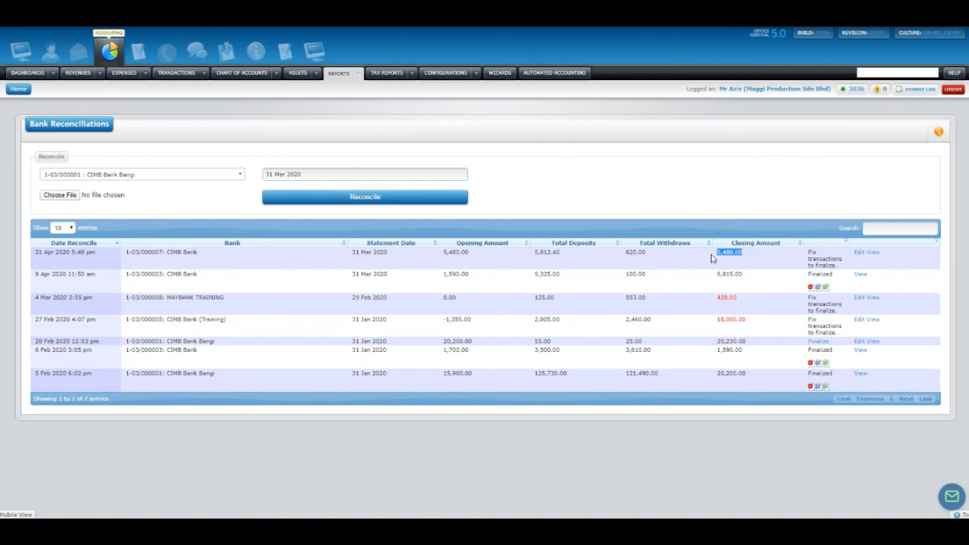
left_click_drag(808, 275, 838, 277)
left_click(835, 277)
left_click_drag(808, 257, 850, 273)
left_click(850, 273)
Step: Download the debtors list report as a PDF and look through the list of debtors
left_click(356, 75)
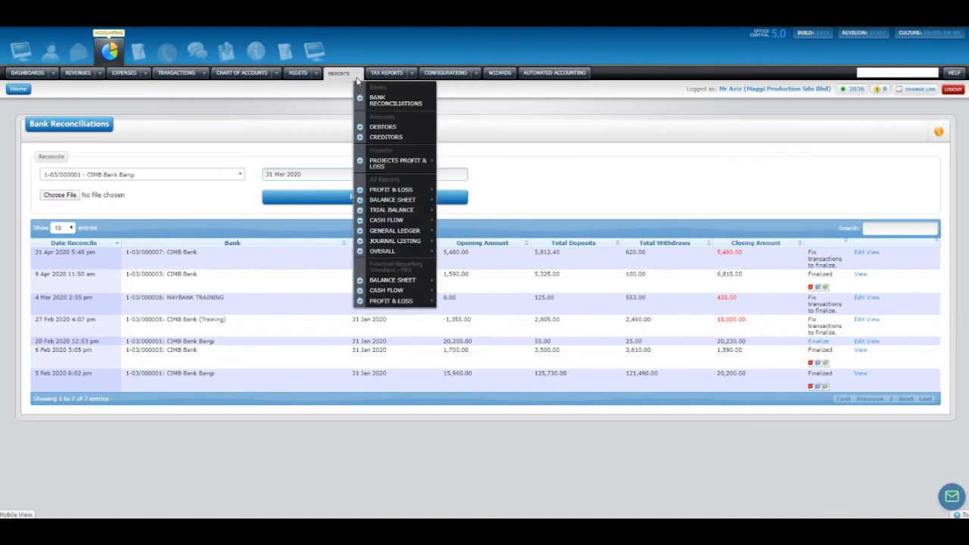
left_click(383, 128)
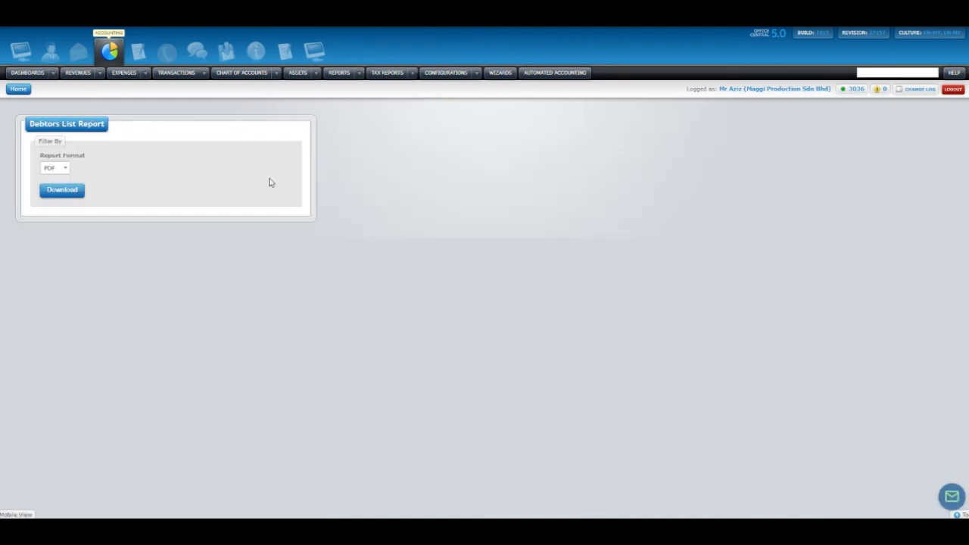
left_click(69, 191)
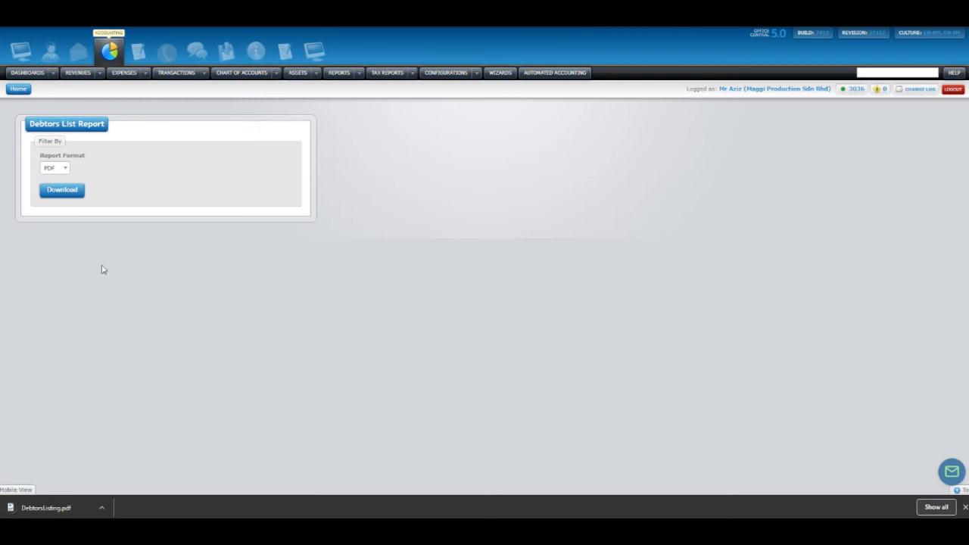
left_click(34, 511)
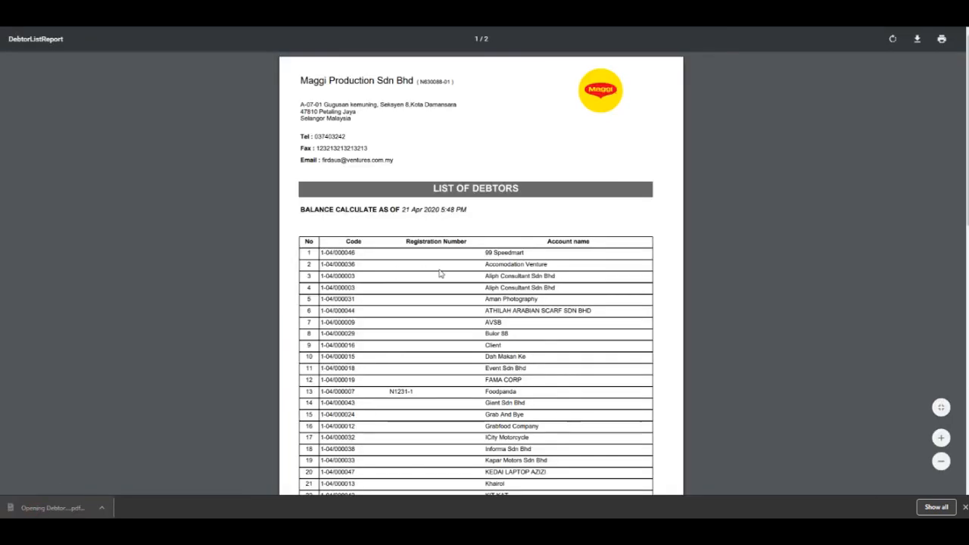
scroll(444, 274, "down", 6)
scroll(470, 333, "down", 3)
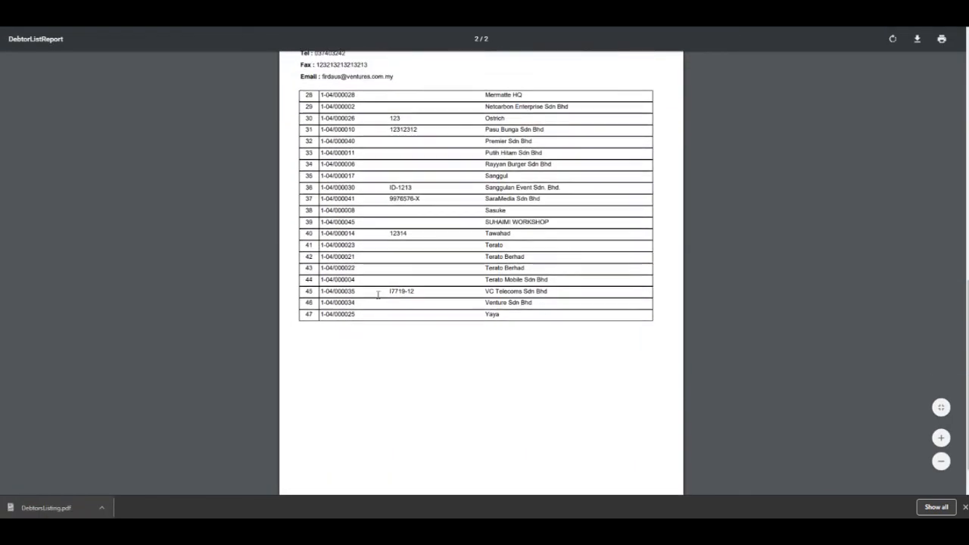
scroll(470, 334, "up", 5)
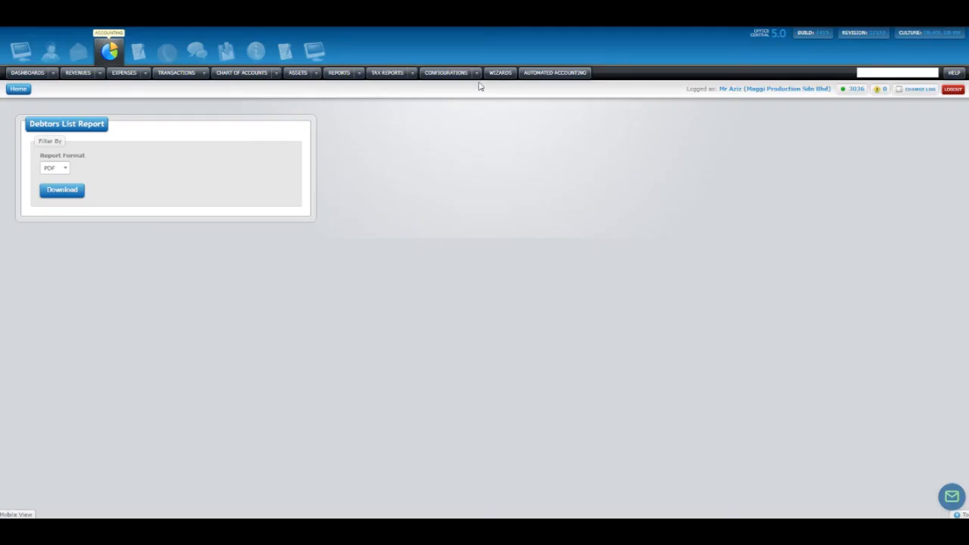
Step: Open the creditors list report and check its report format choices
mouse_move(359, 74)
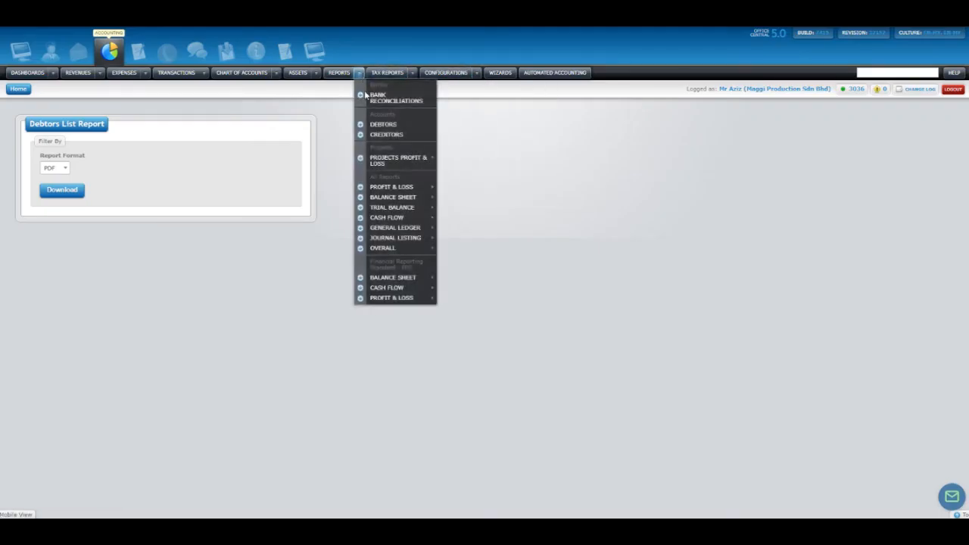
left_click(386, 134)
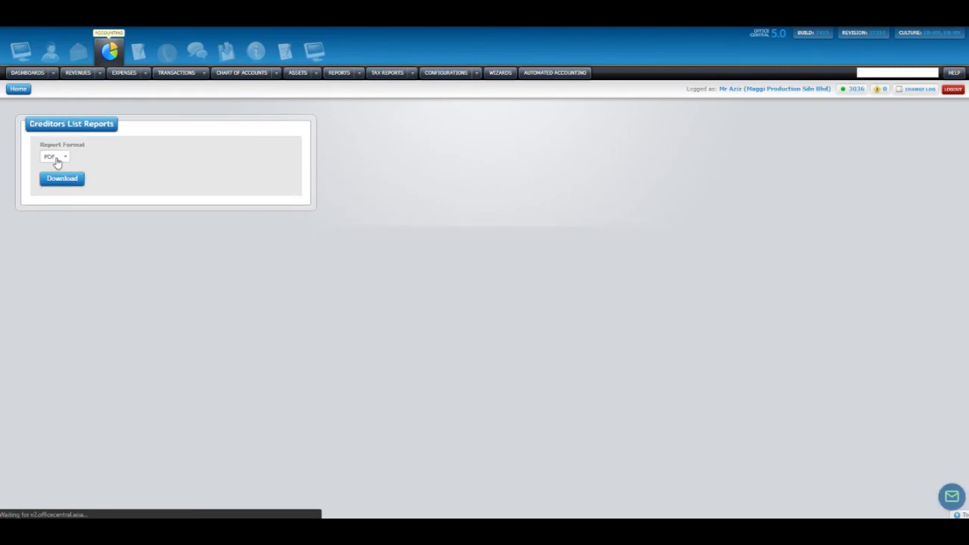
left_click(55, 157)
left_click(268, 167)
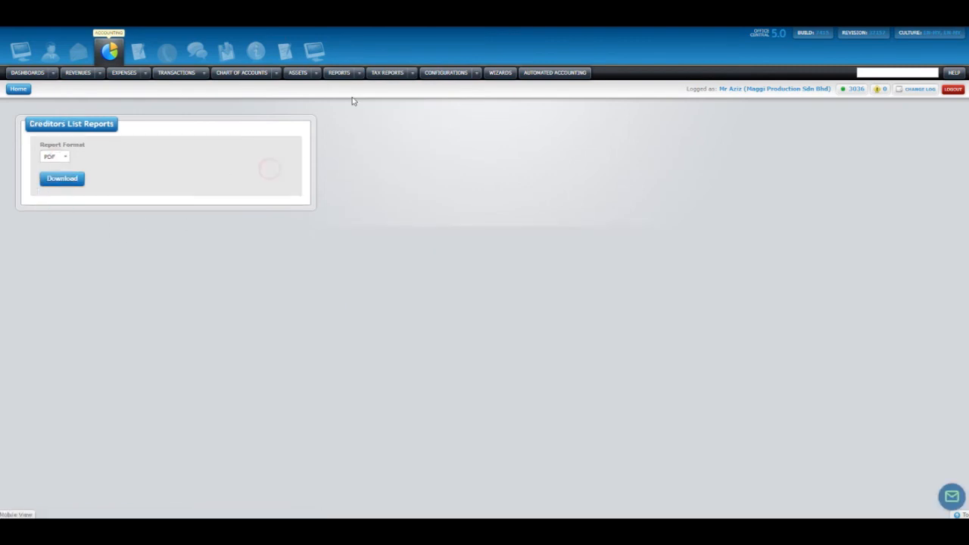
Step: View the individual project profit and loss report for Projek Pembangunan and return to the projects list
mouse_move(360, 76)
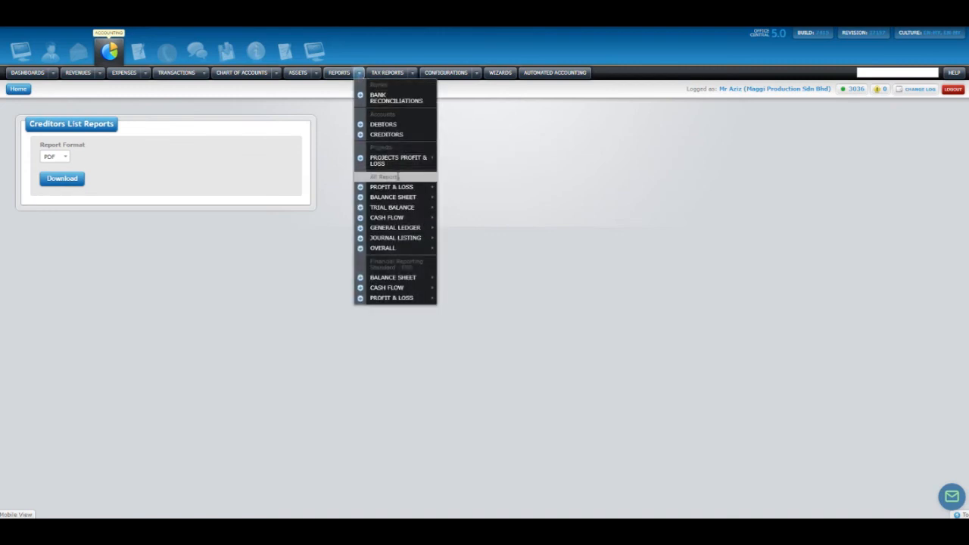
mouse_move(398, 163)
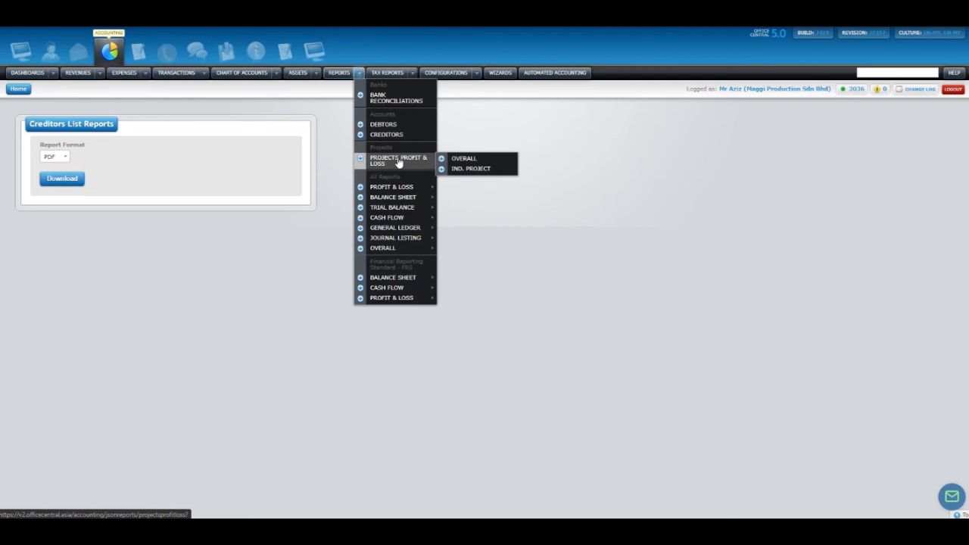
left_click(474, 171)
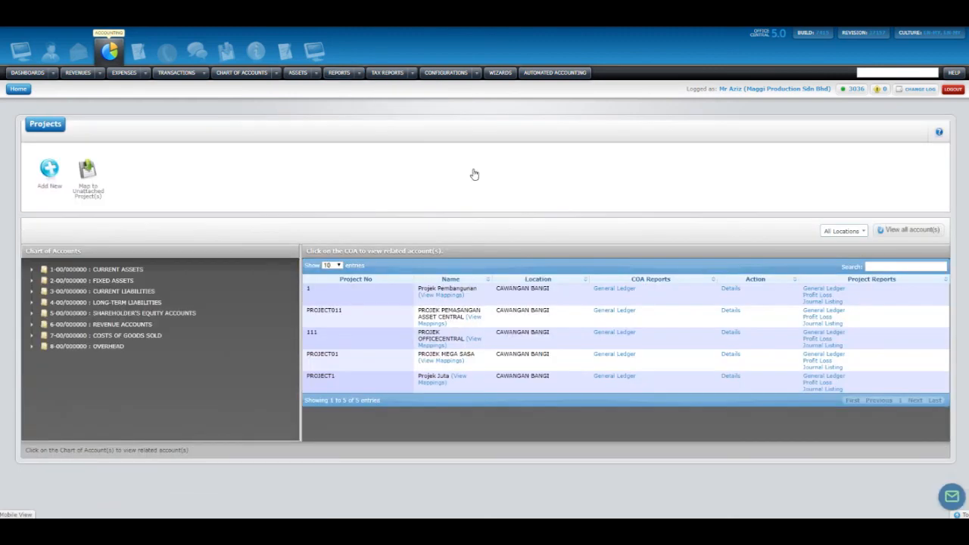
left_click(816, 298)
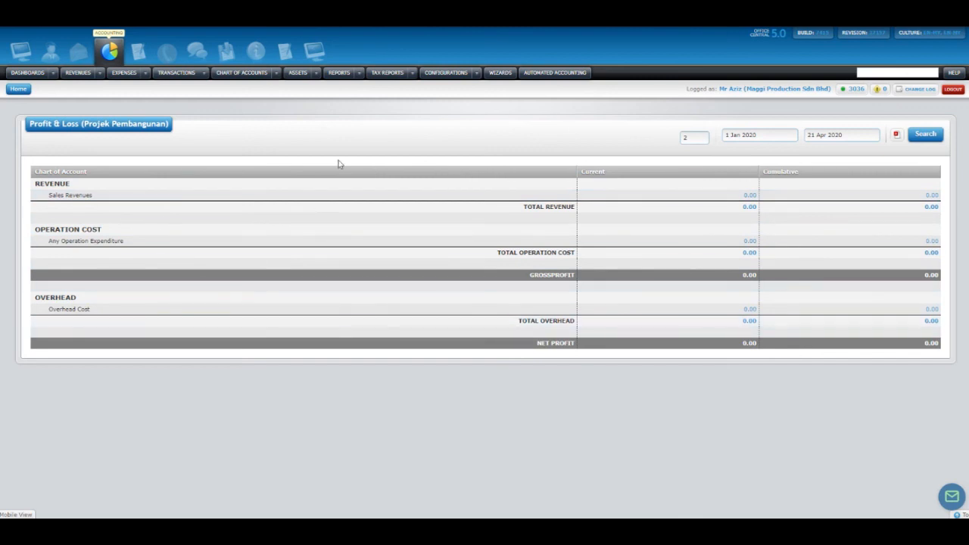
right_click(251, 137)
left_click(268, 148)
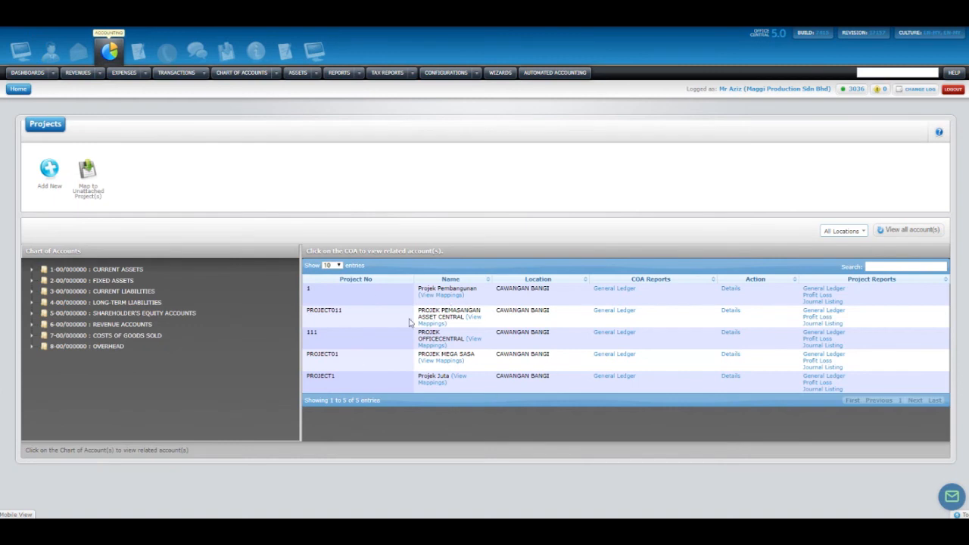
Step: Open the overall profit and loss report and review it from the revenue accounts down to net profit
left_click(360, 73)
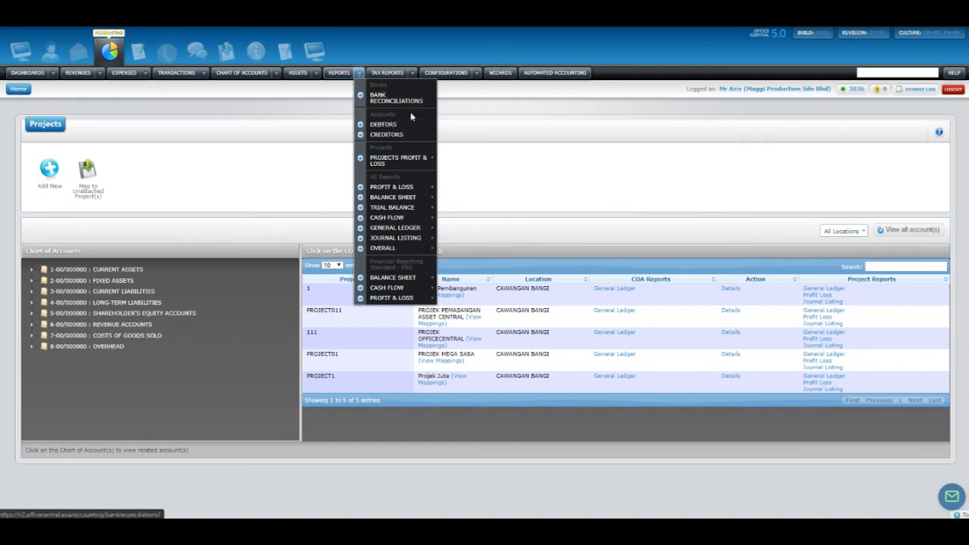
mouse_move(391, 188)
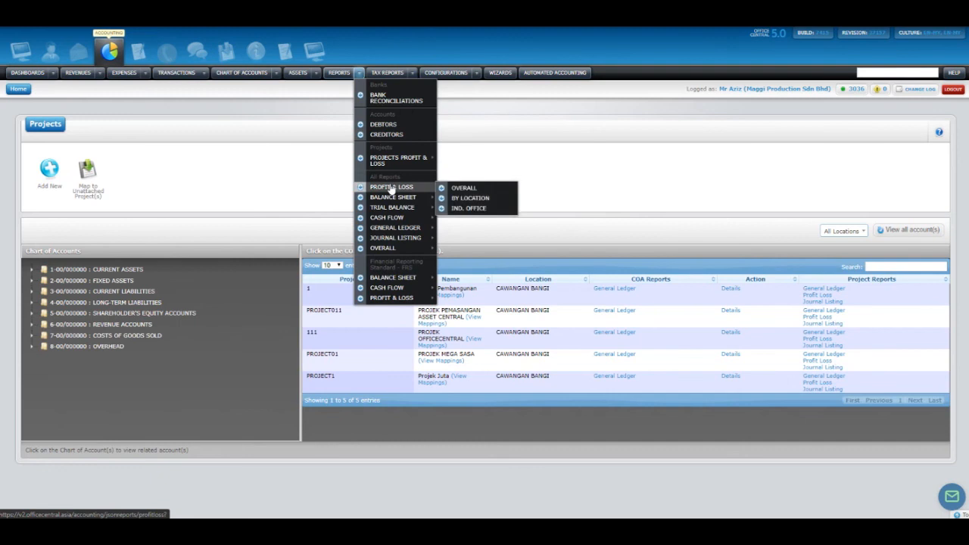
left_click(456, 189)
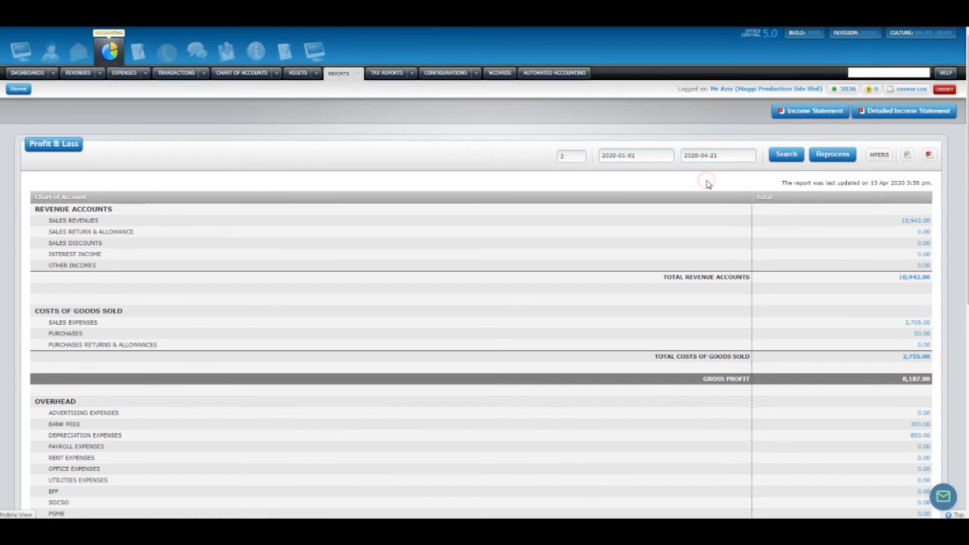
left_click(792, 159)
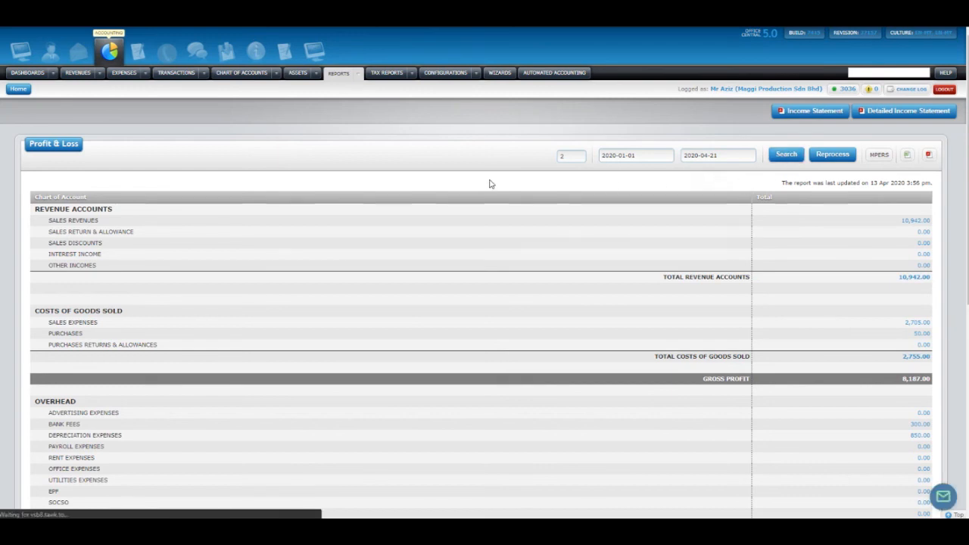
scroll(492, 193, "down", 5)
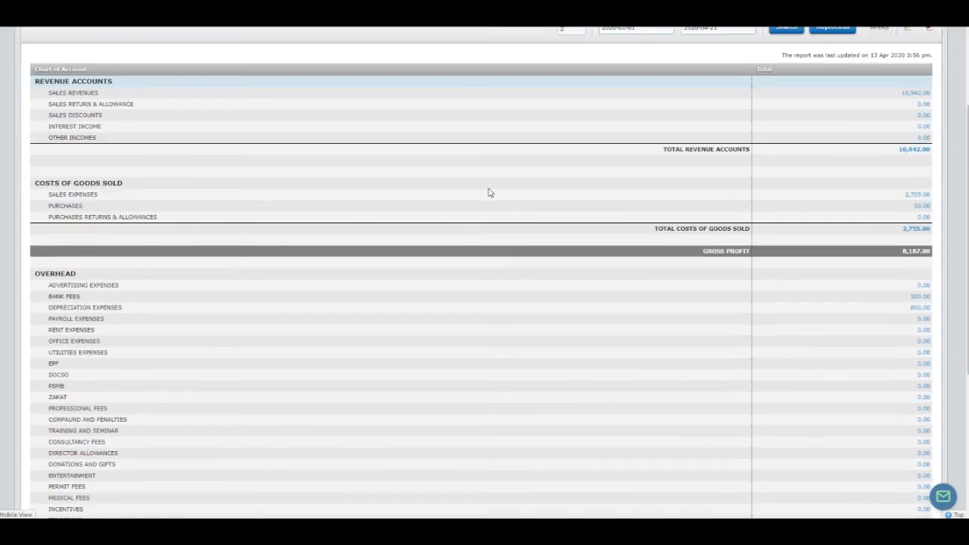
scroll(493, 199, "up", 3)
scroll(494, 202, "up", 1)
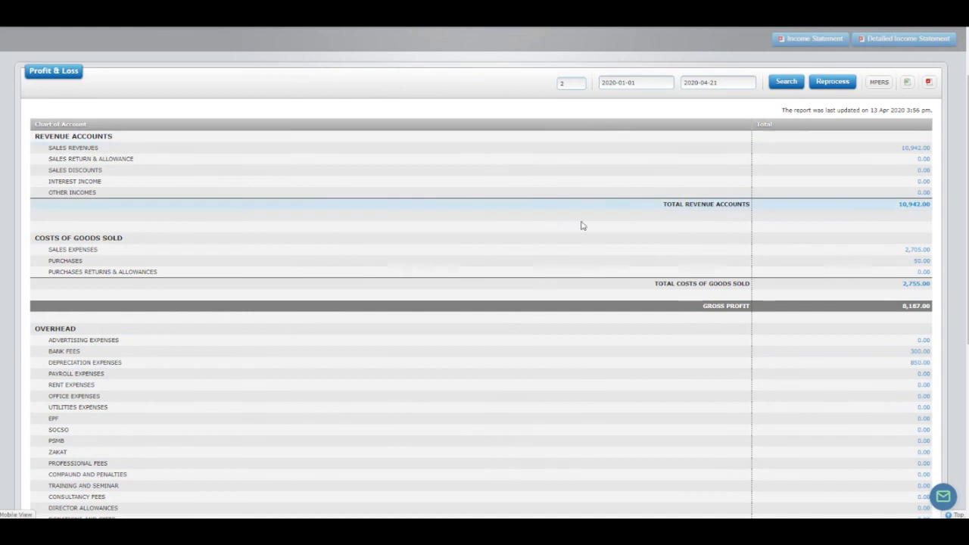
scroll(758, 421, "down", 4)
scroll(758, 421, "down", 1)
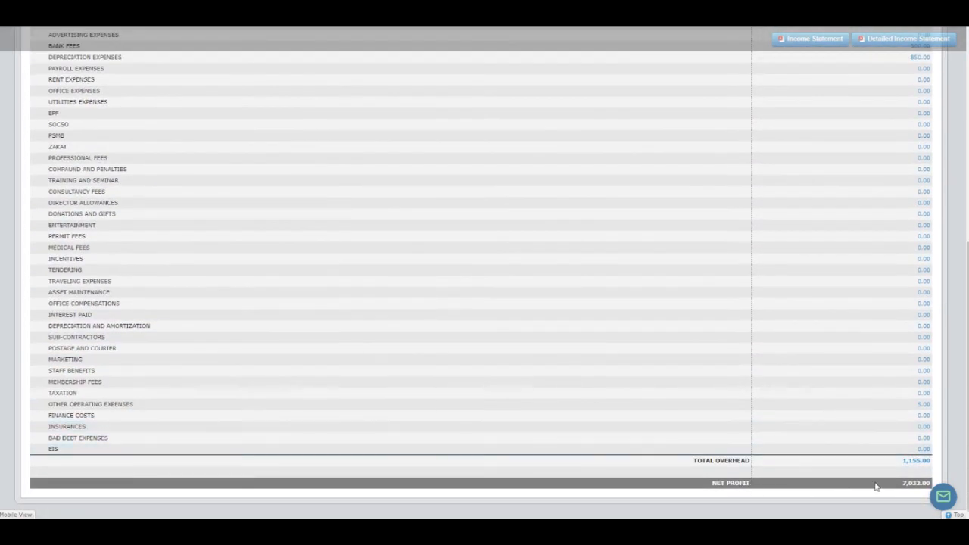
scroll(594, 439, "up", 6)
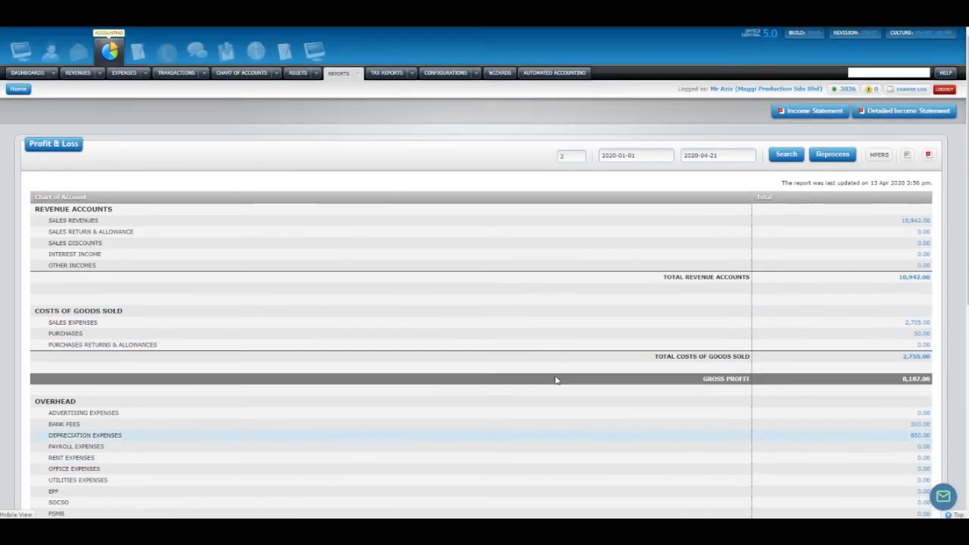
Step: Open the overall balance sheet report and review its assets, liabilities and equity down to the balance
left_click(360, 74)
mouse_move(390, 199)
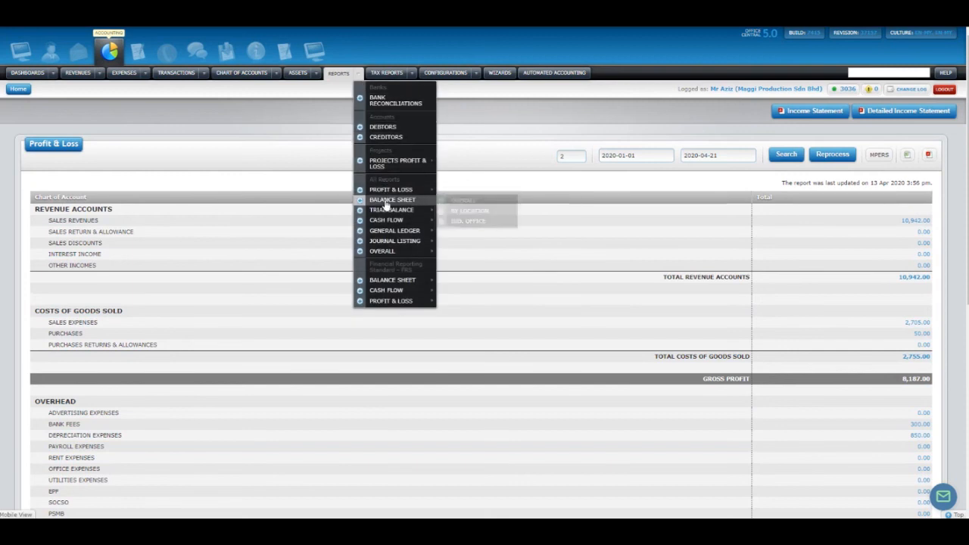
left_click(461, 201)
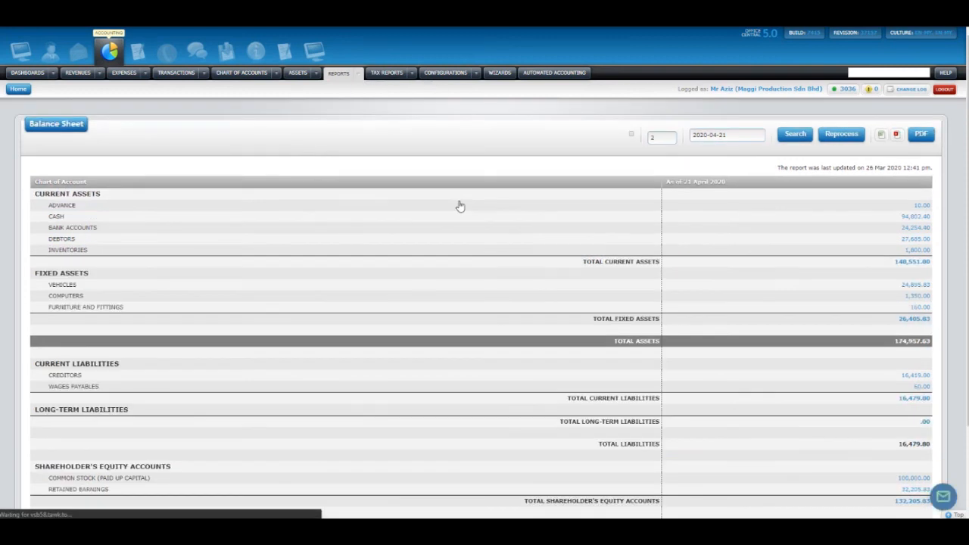
scroll(530, 318, "down", 3)
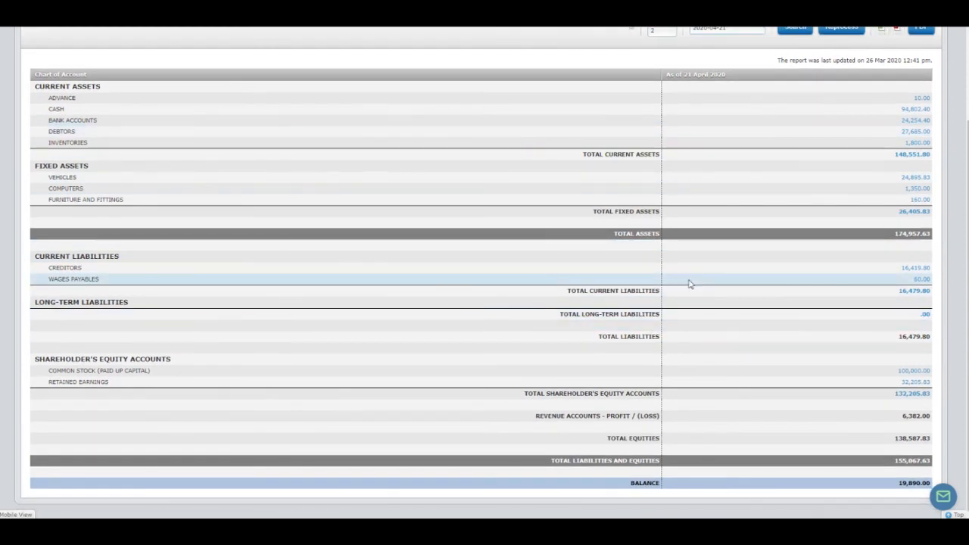
scroll(551, 271, "up", 3)
Step: Open the trial balance report and view its account debits and credits
left_click(357, 73)
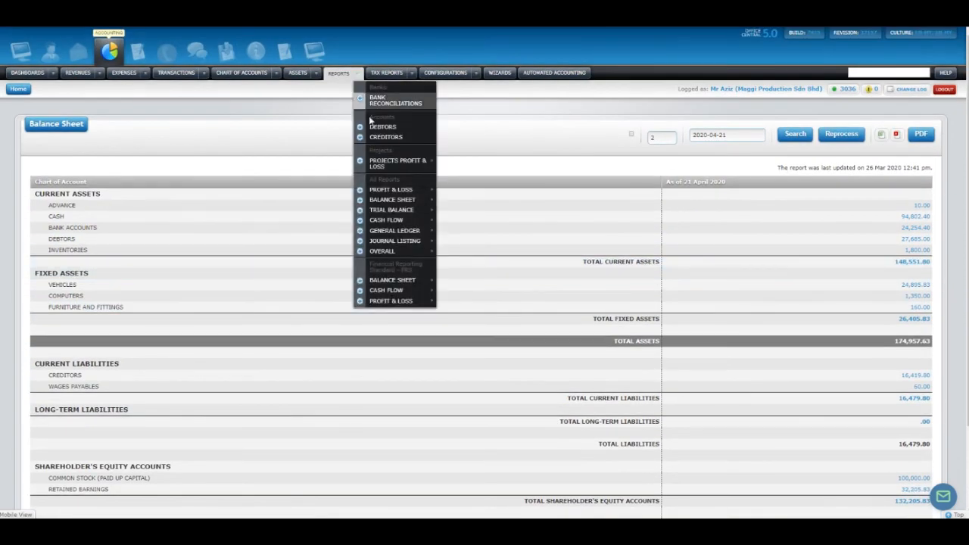
left_click(475, 214)
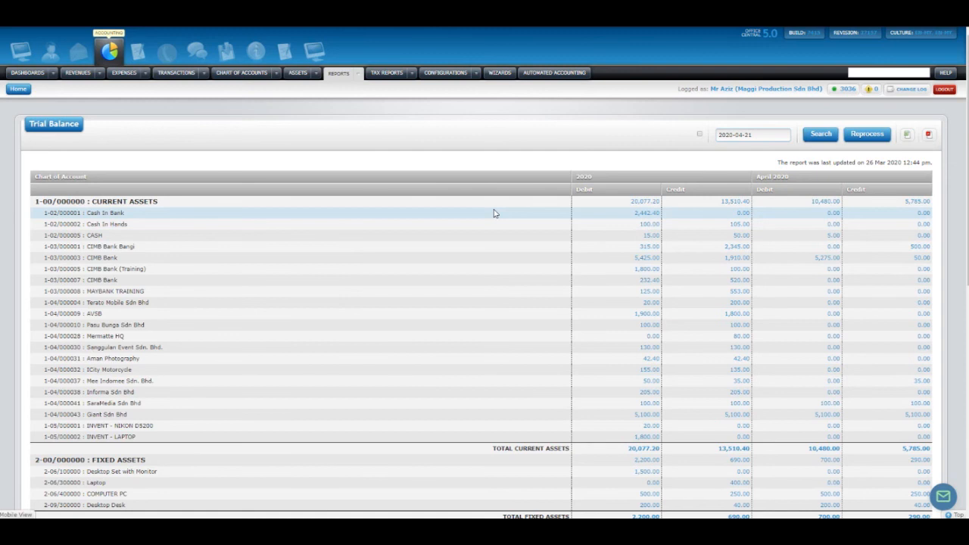
left_click(358, 73)
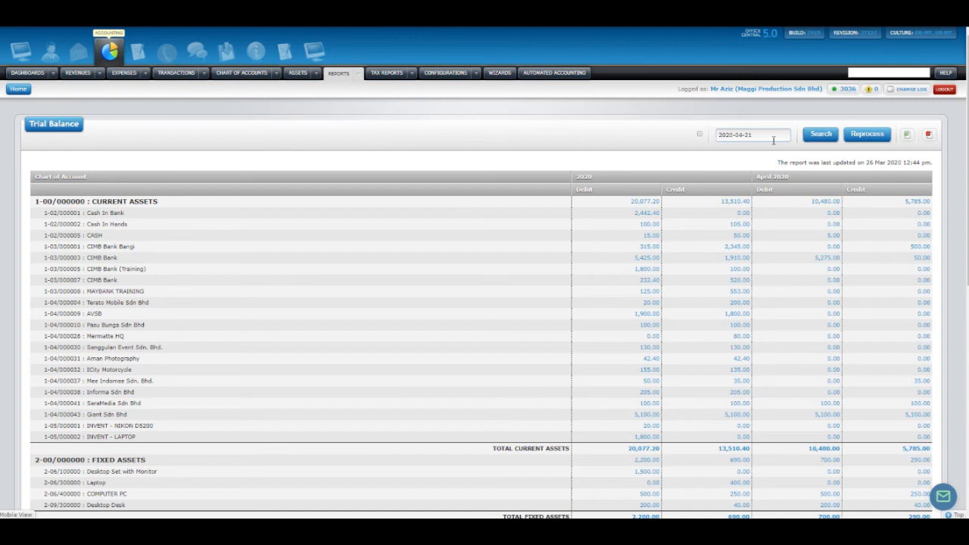
Step: Set the trial balance date to 2020-01-01 and generate the report for it
left_click(773, 135)
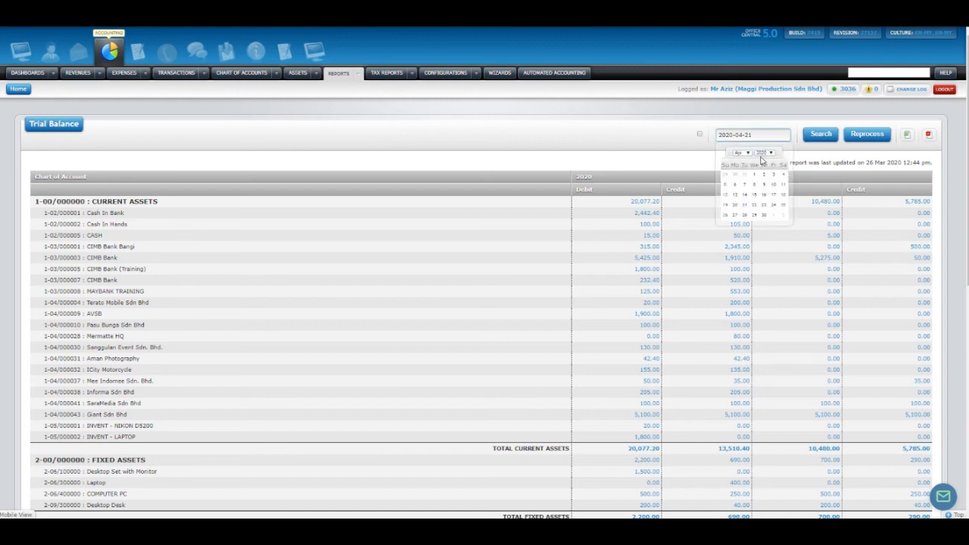
left_click(739, 153)
left_click(739, 159)
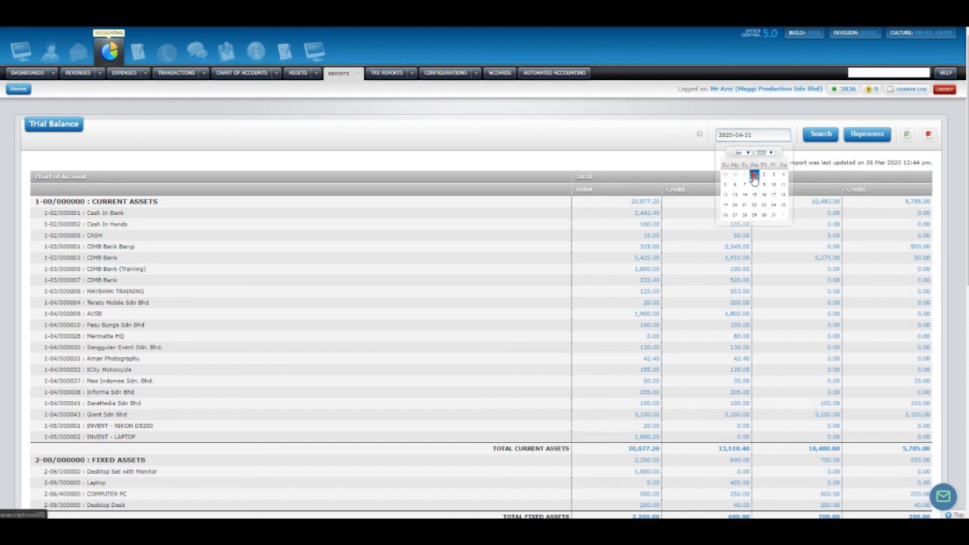
left_click(754, 174)
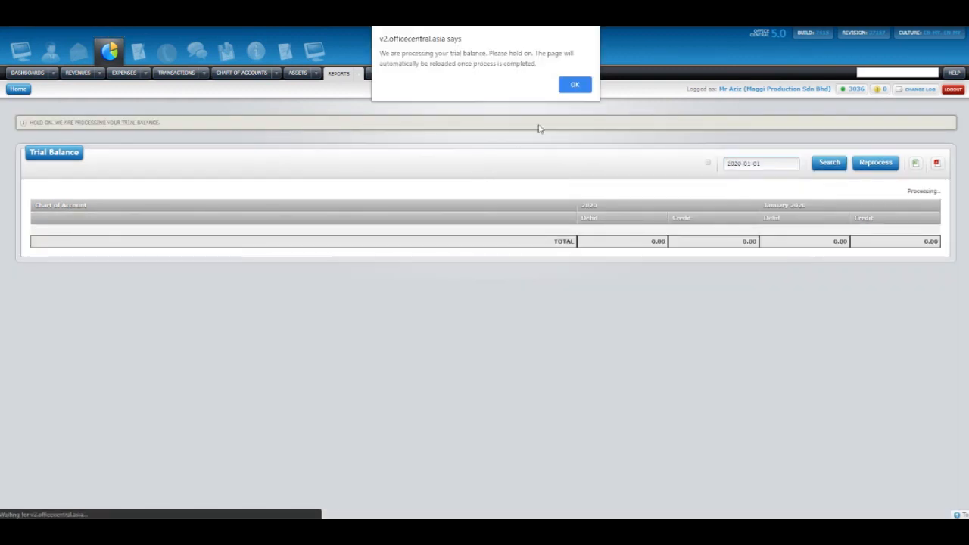
left_click(574, 85)
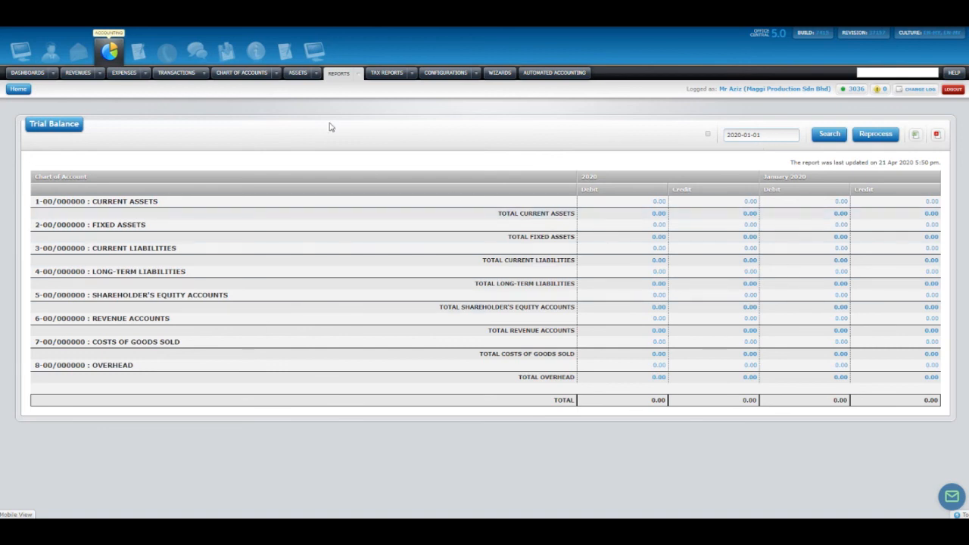
Step: Set the trial balance date to 2020-04-21, generate the report and review its account debits and credits
left_click(787, 140)
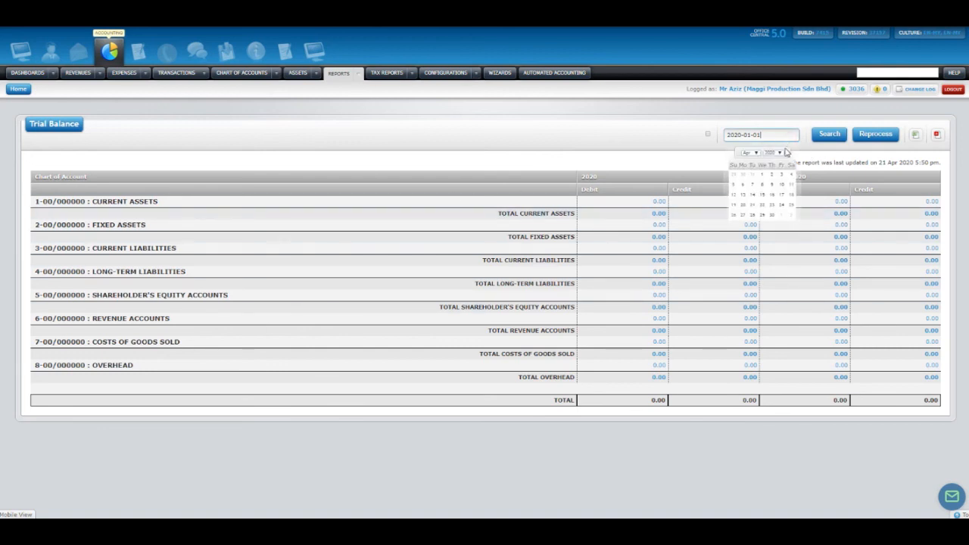
left_click(749, 152)
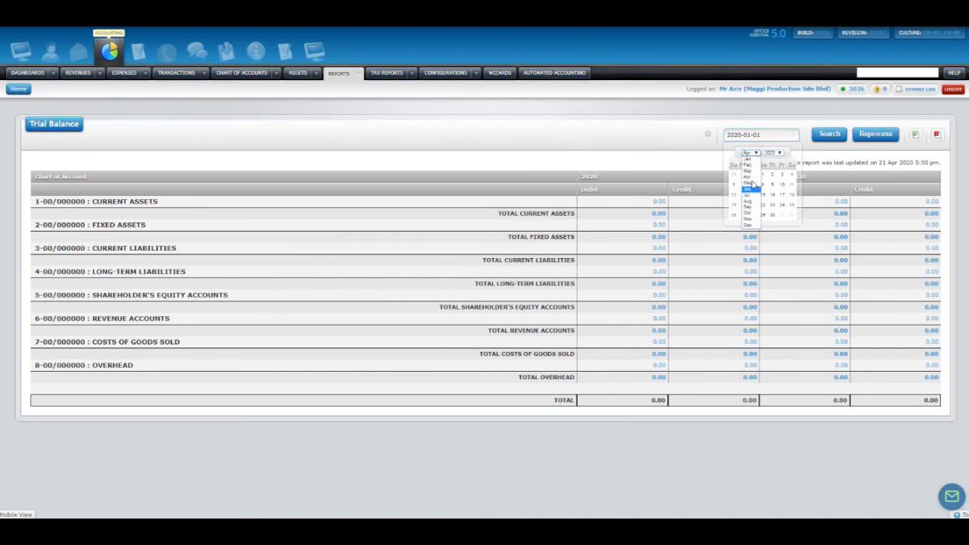
left_click(777, 153)
left_click(778, 155)
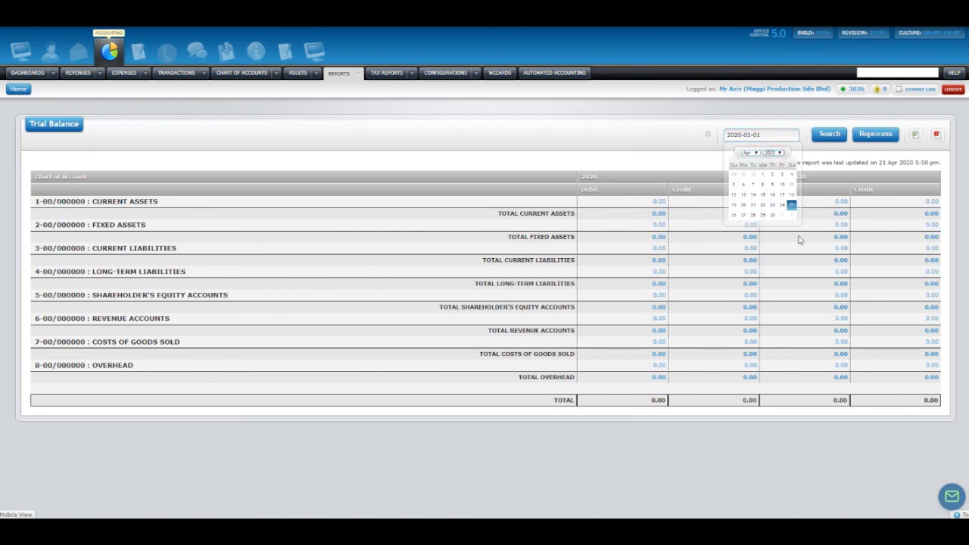
left_click(753, 204)
left_click(828, 134)
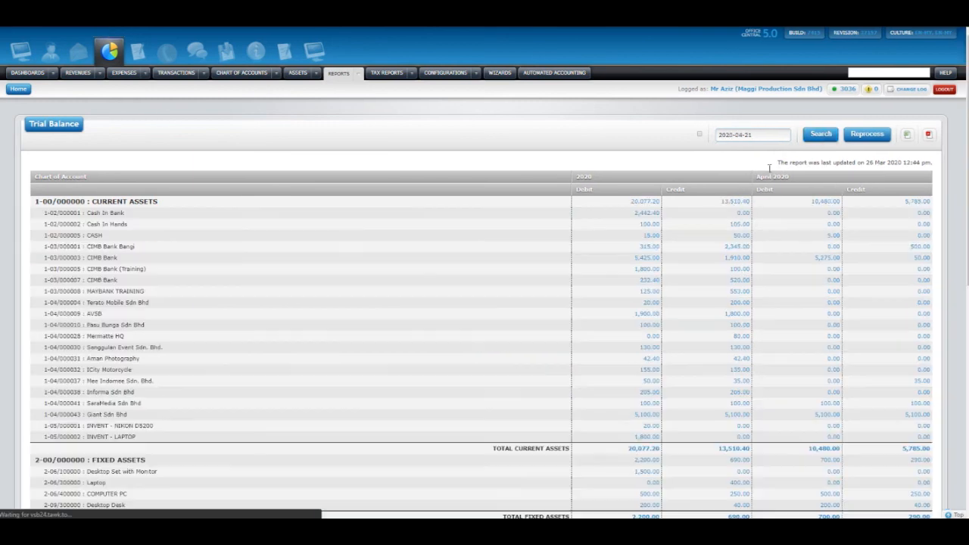
scroll(605, 293, "down", 5)
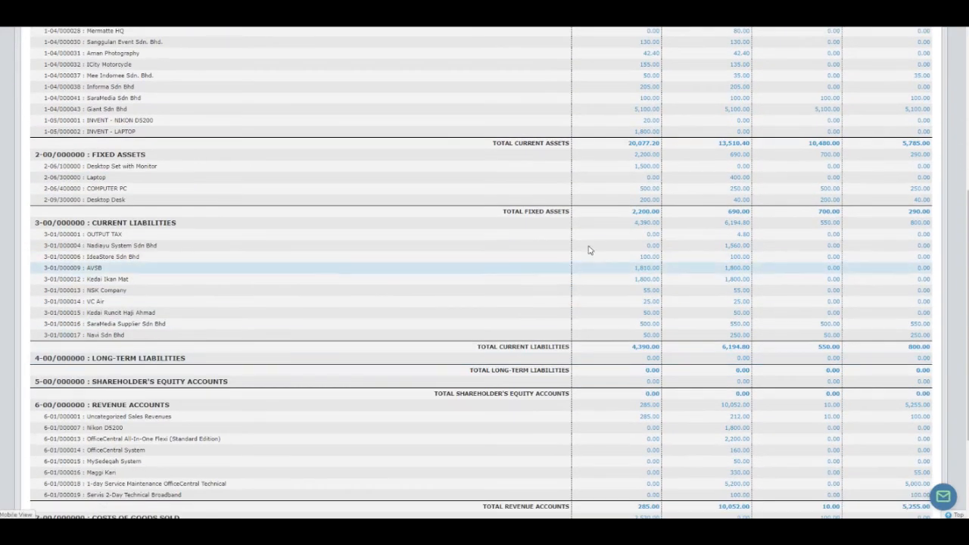
scroll(628, 268, "up", 5)
Step: Open the general ledger report, generate it for Costs of Goods Sold and Overhead, and review the listed transactions
left_click(339, 73)
mouse_move(394, 230)
left_click(456, 234)
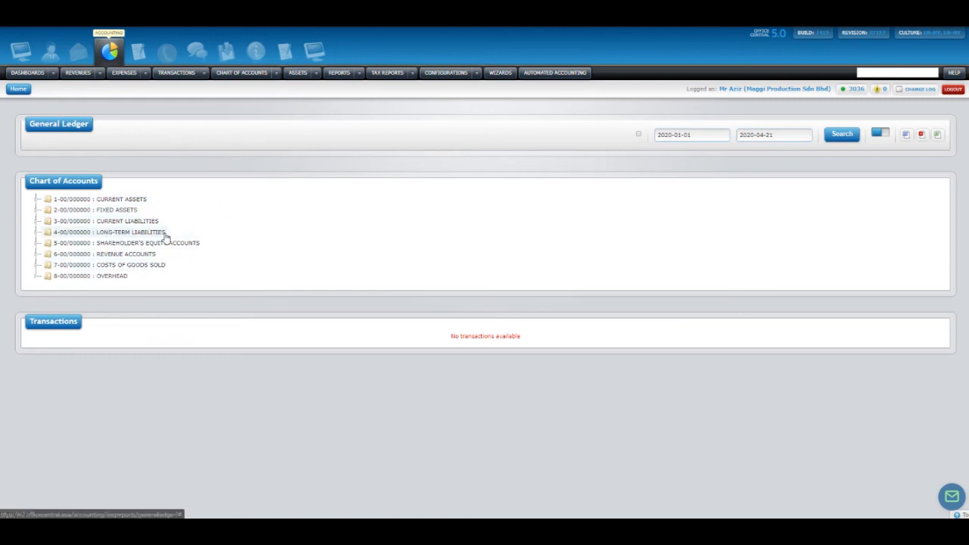
left_click(144, 265)
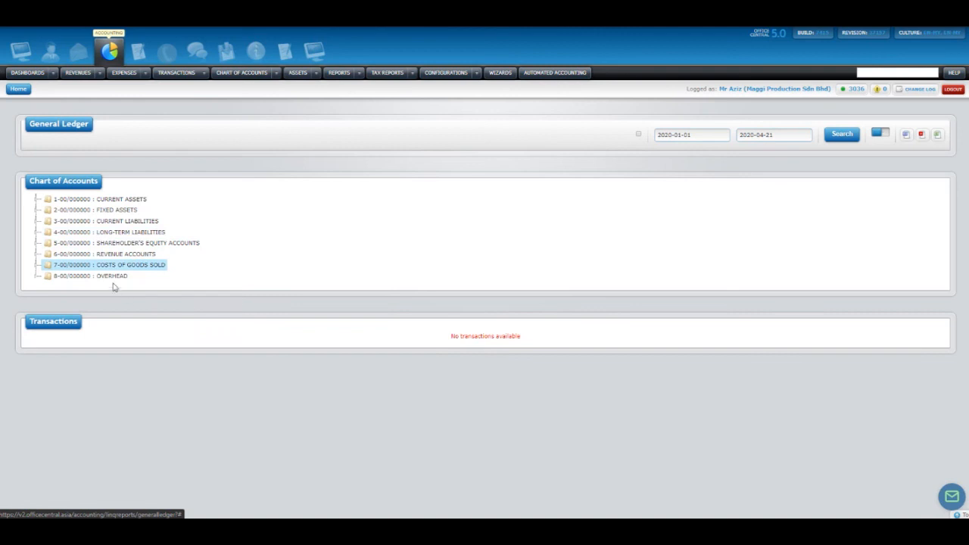
left_click(112, 277, "ctrl")
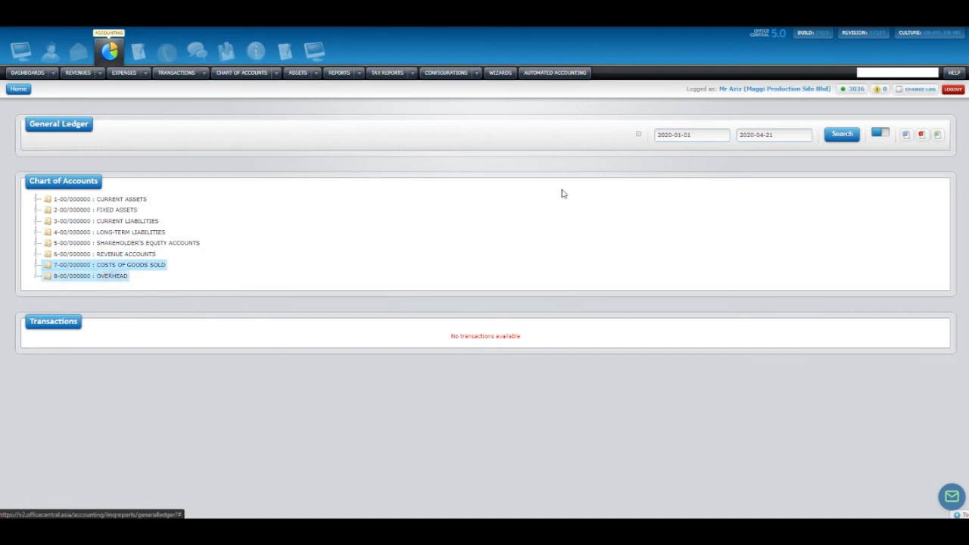
left_click(839, 137)
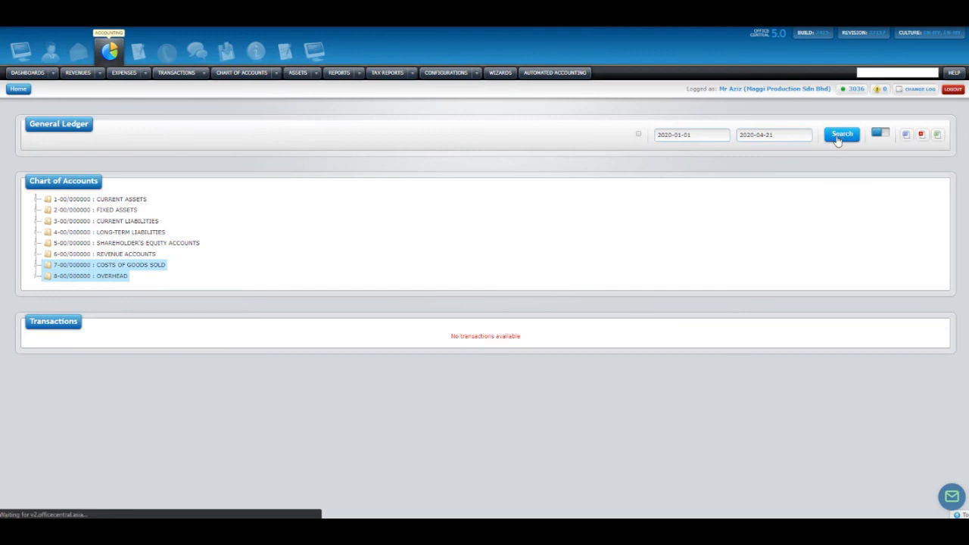
scroll(445, 220, "down", 5)
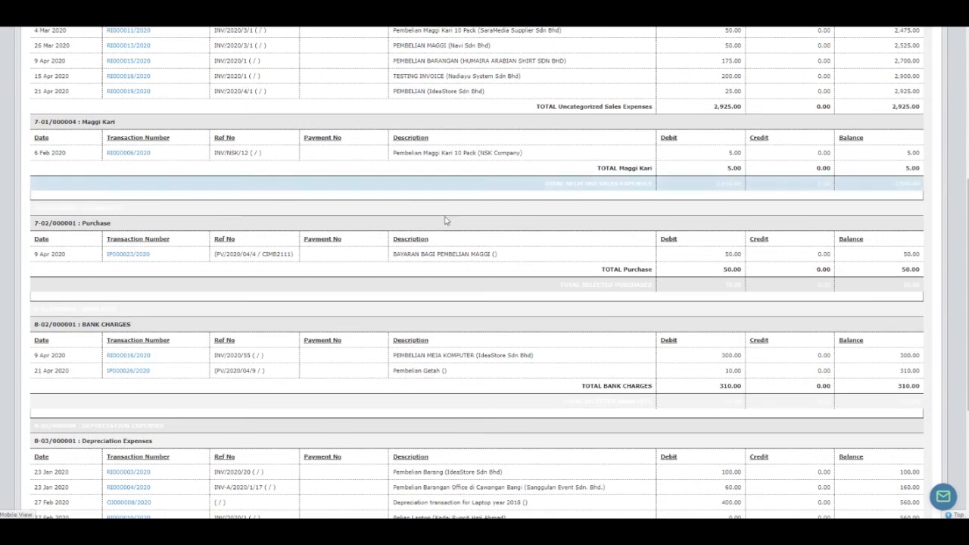
scroll(445, 220, "down", 3)
scroll(315, 307, "up", 7)
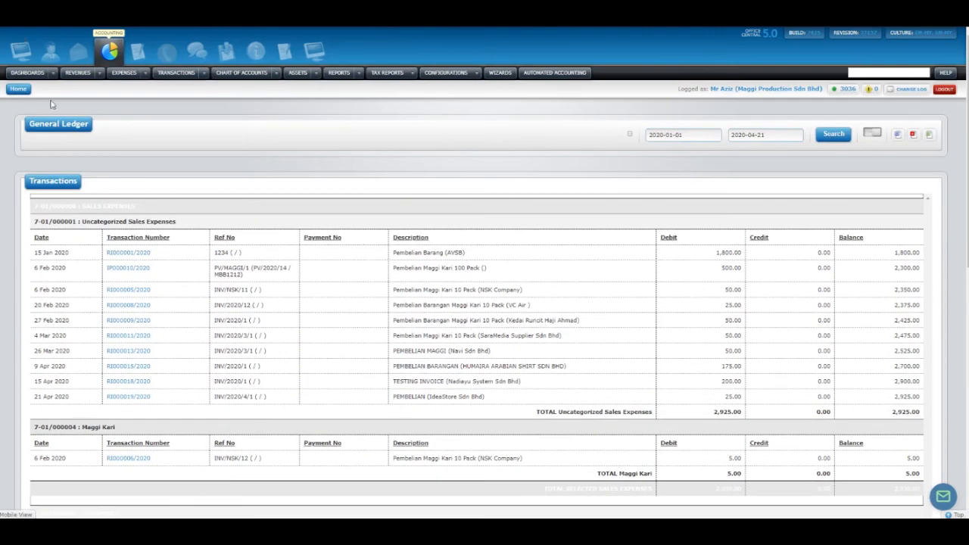
Step: Return to the general ledger's account selection and export the Costs of Goods Sold and Overhead accounts as PDF
right_click(259, 117)
left_click(268, 125)
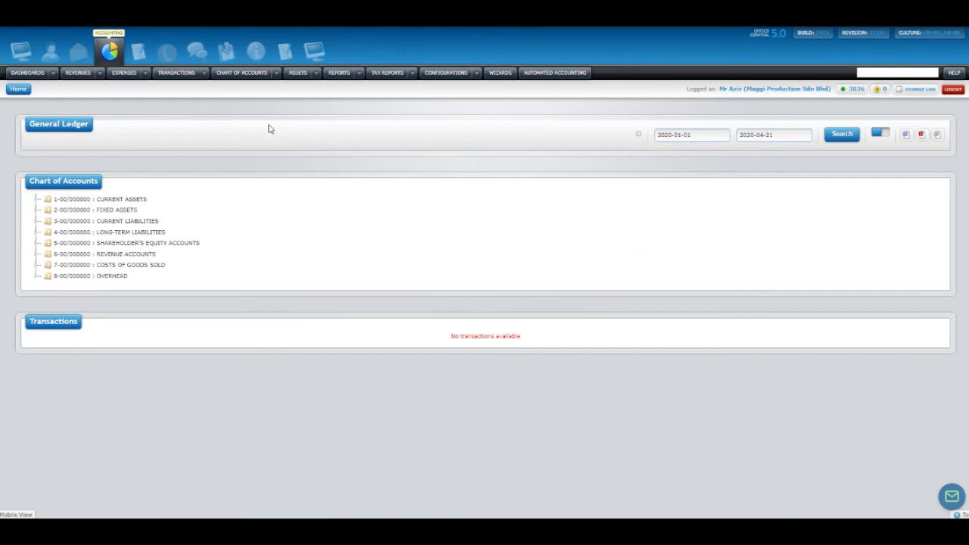
left_click(102, 277)
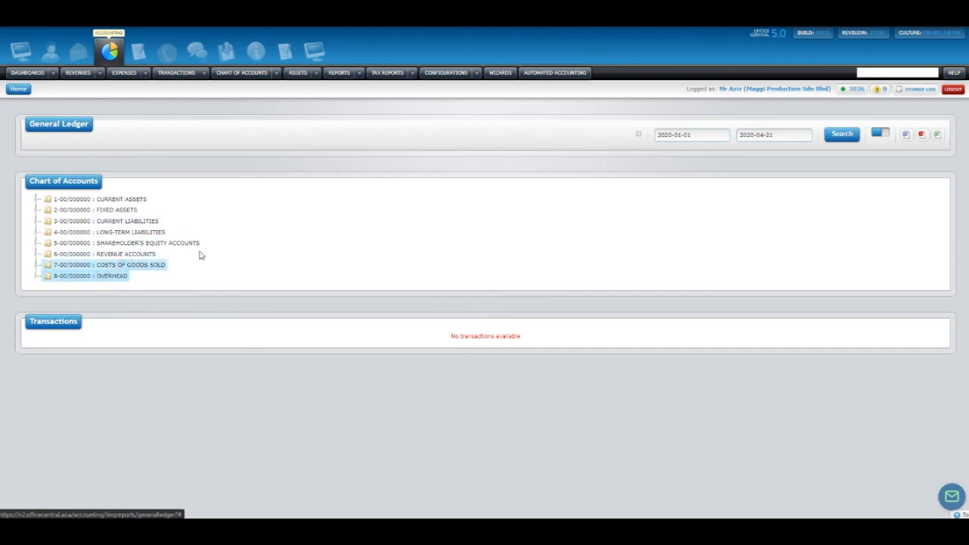
left_click(923, 136)
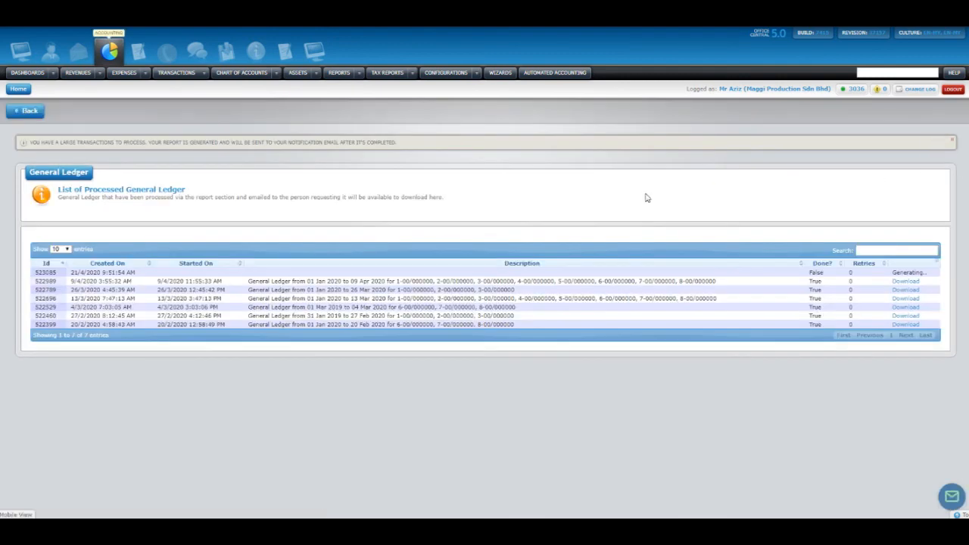
Step: Reload the list of processed general ledgers and download the newest report, created on 21/4/2020
left_click_drag(72, 272, 141, 280)
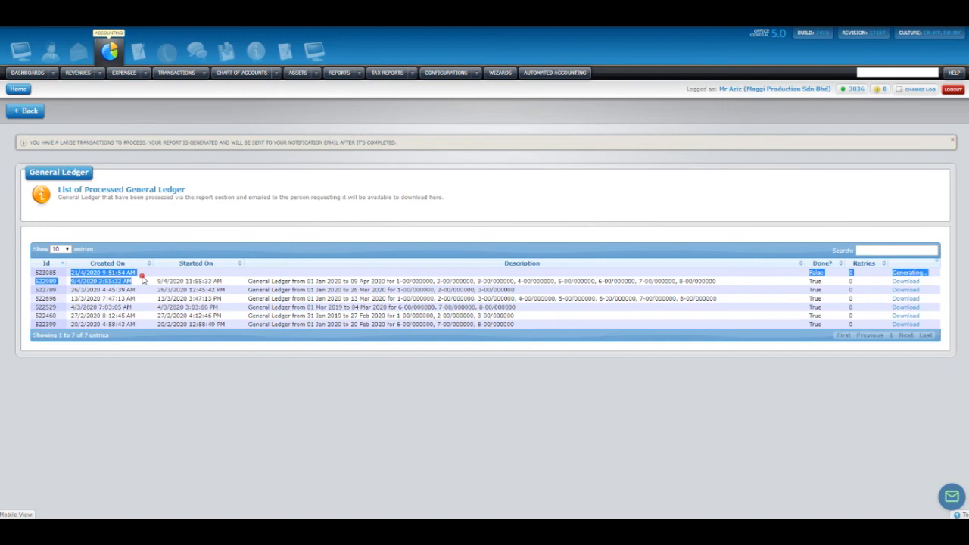
right_click(265, 215)
left_click(291, 252)
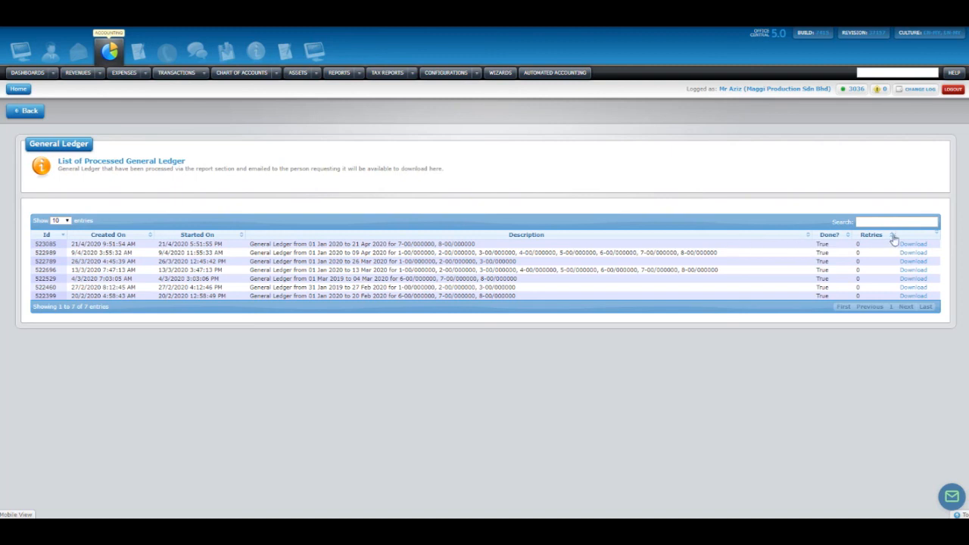
left_click(914, 244)
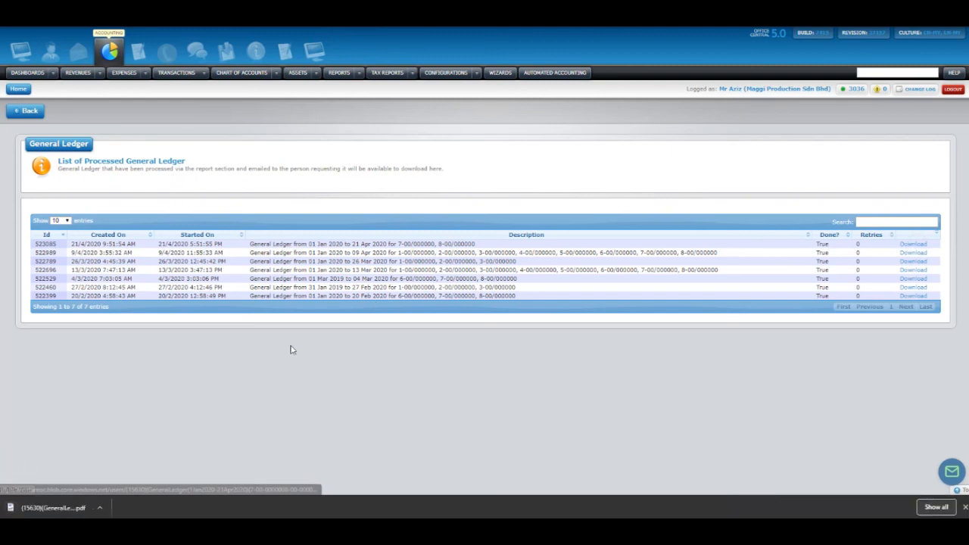
Step: Open the downloaded general ledger PDF, review its sales expenses and purchases entries, and close it
left_click(38, 508)
scroll(430, 187, "down", 4)
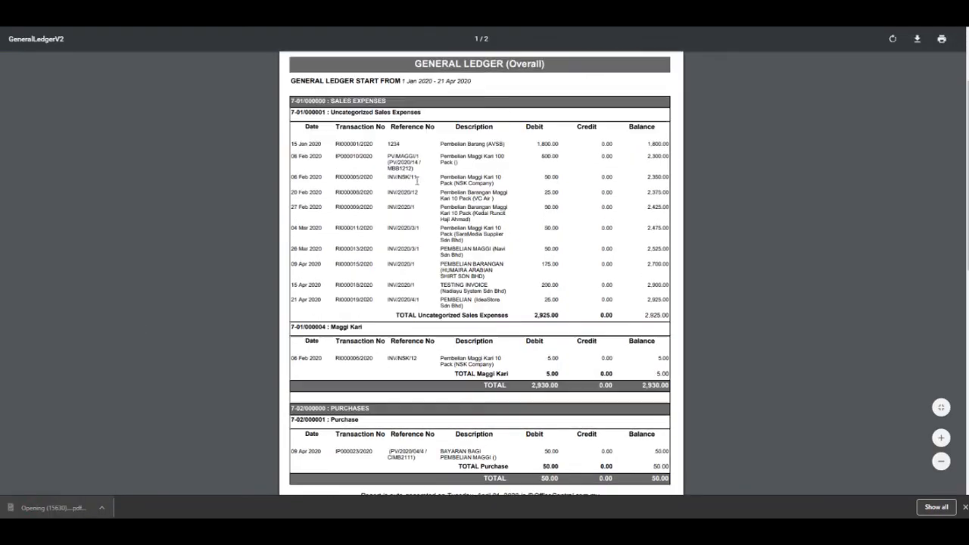
scroll(422, 230, "up", 1)
scroll(422, 231, "up", 3)
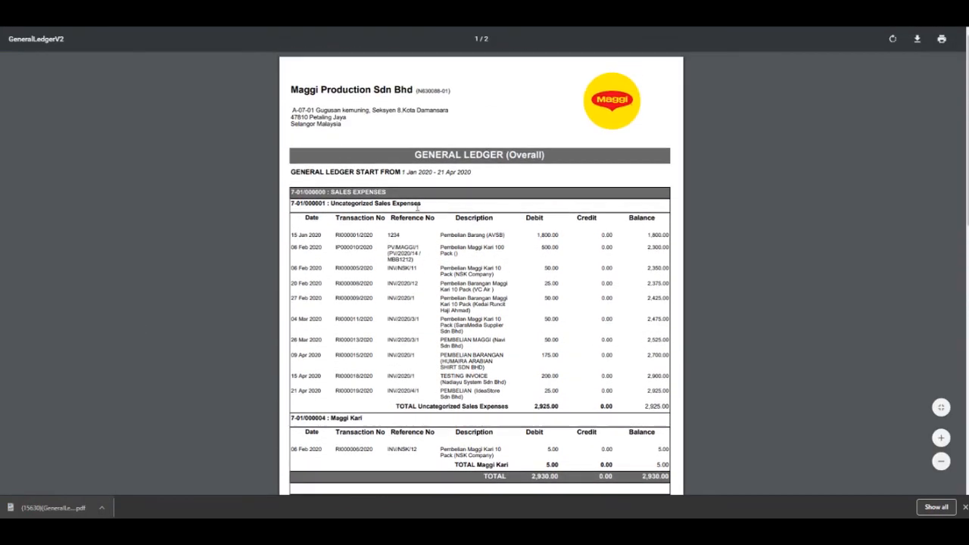
key("ctrl+w")
left_click(413, 164)
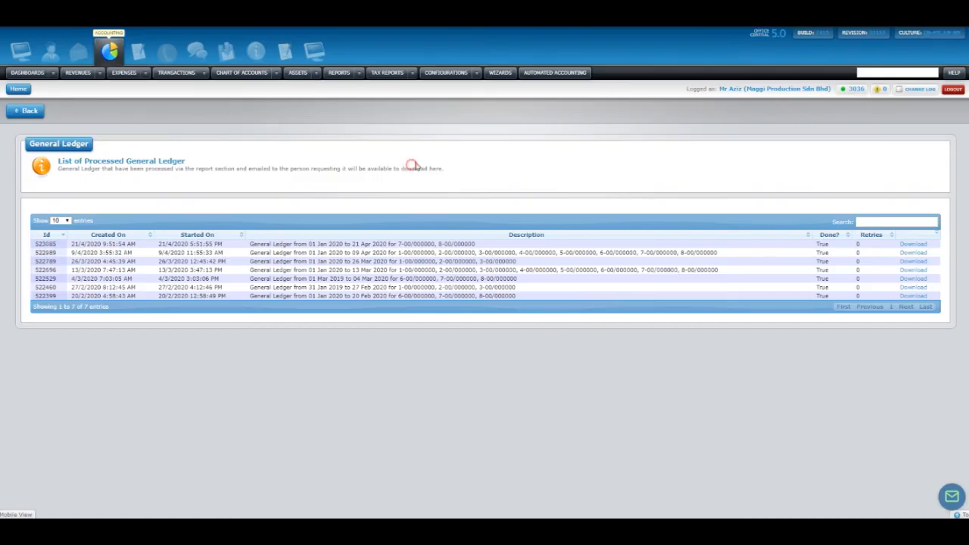
Step: Open the overall journal listing report and review its transactions with their debits and credits
left_click(358, 72)
mouse_move(388, 241)
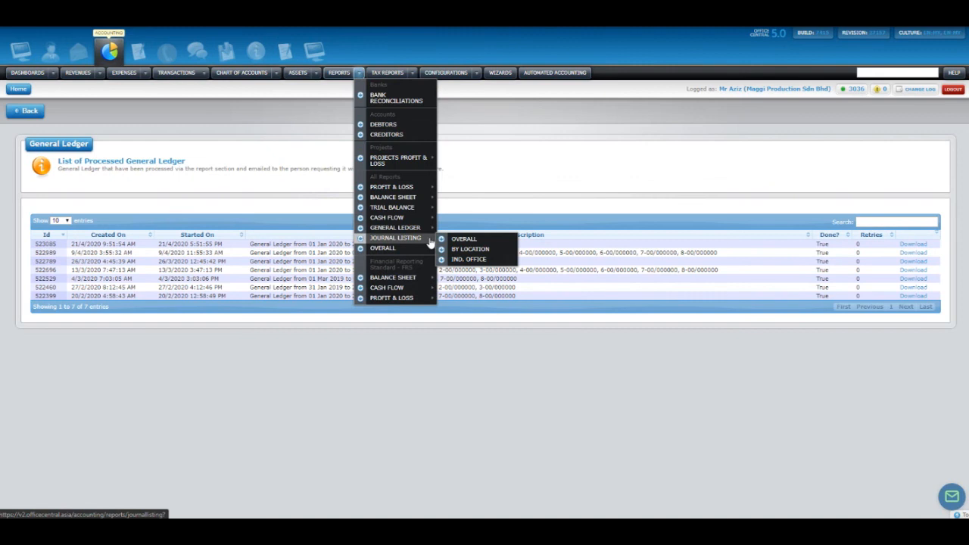
left_click(457, 243)
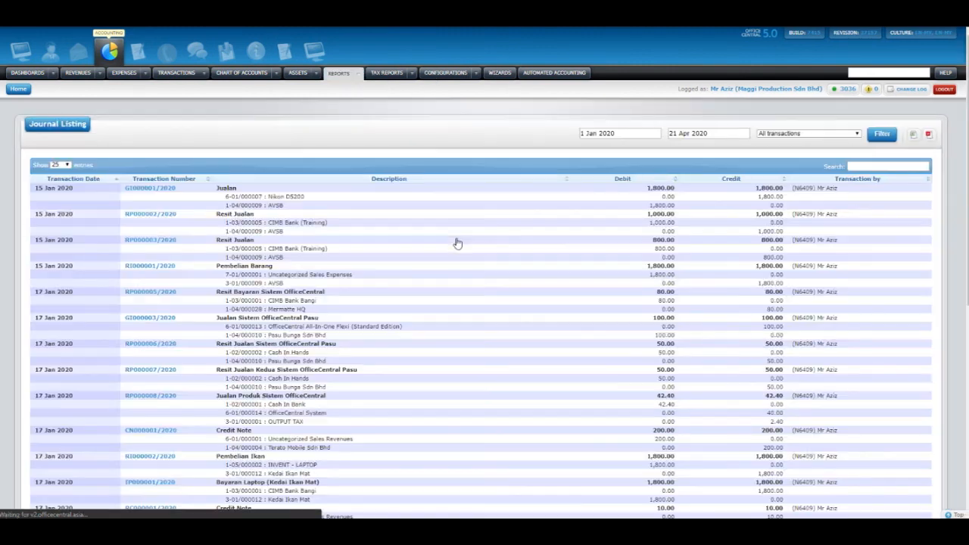
scroll(376, 297, "down", 3)
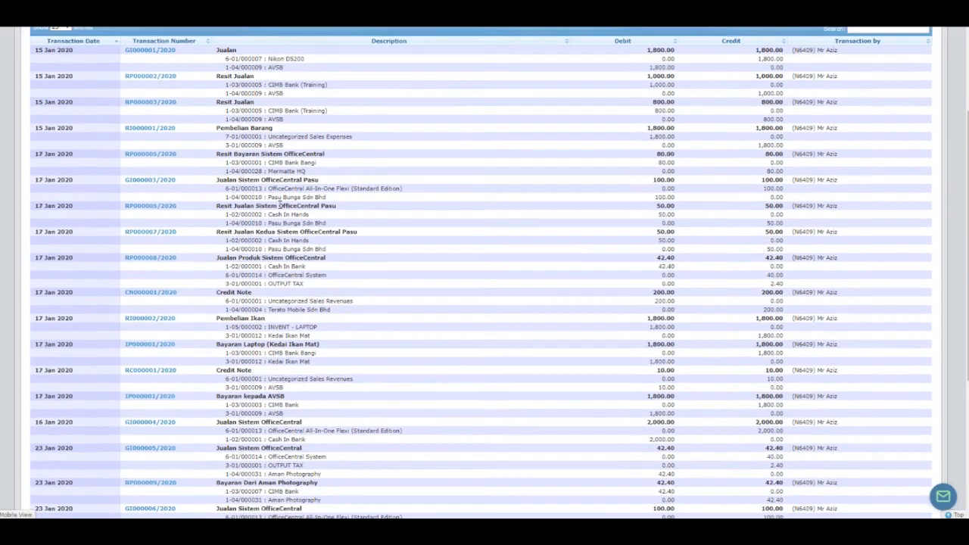
scroll(351, 316, "up", 3)
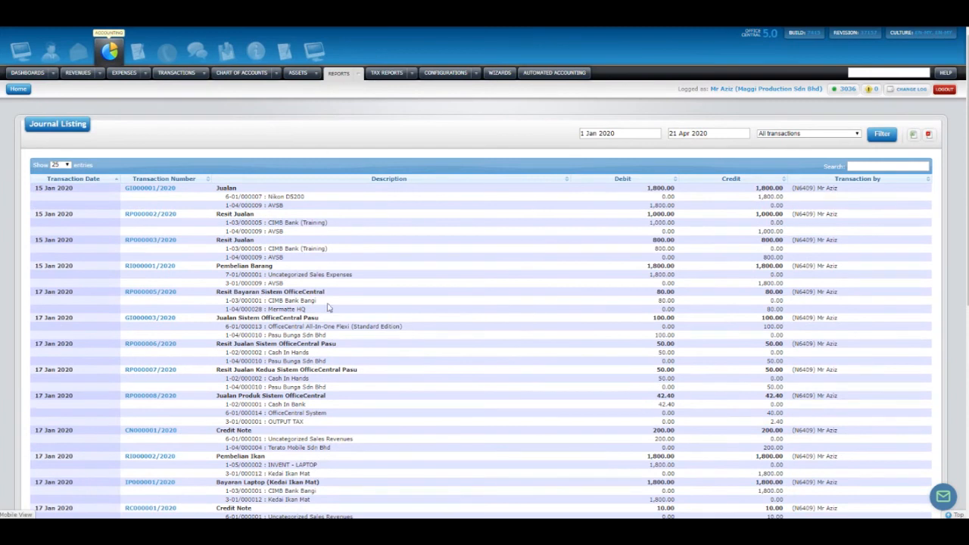
Step: Open the overall sales report, set the account type to Customer and export the report as PDF
left_click(352, 76)
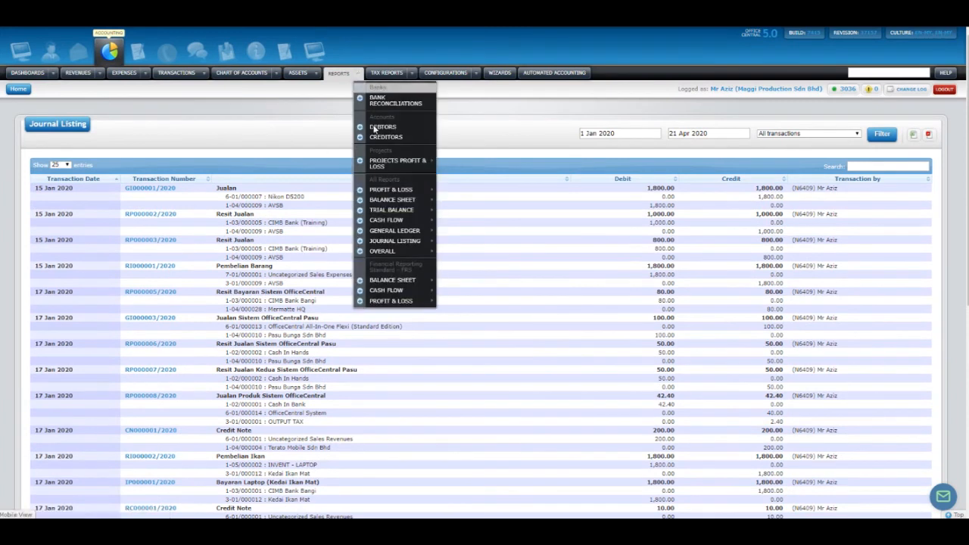
mouse_move(431, 256)
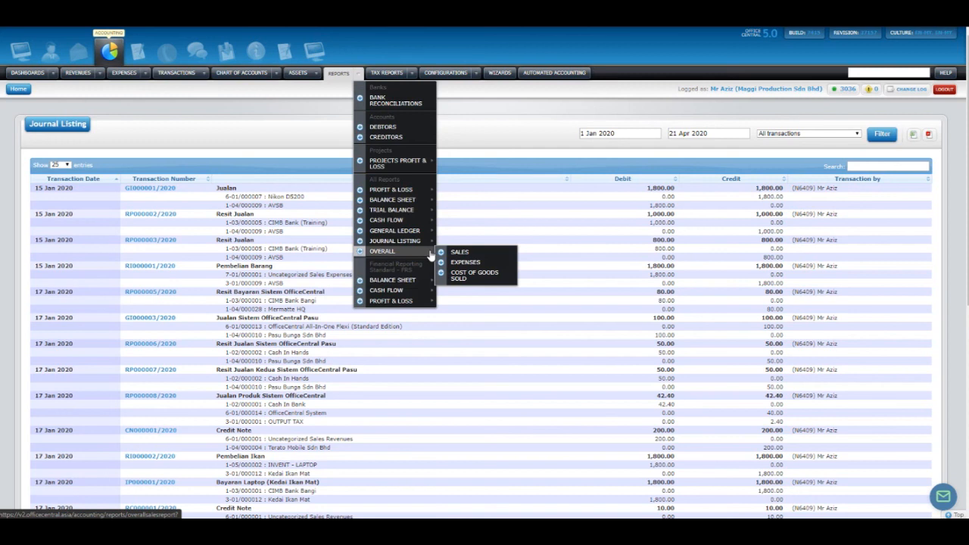
left_click(357, 76)
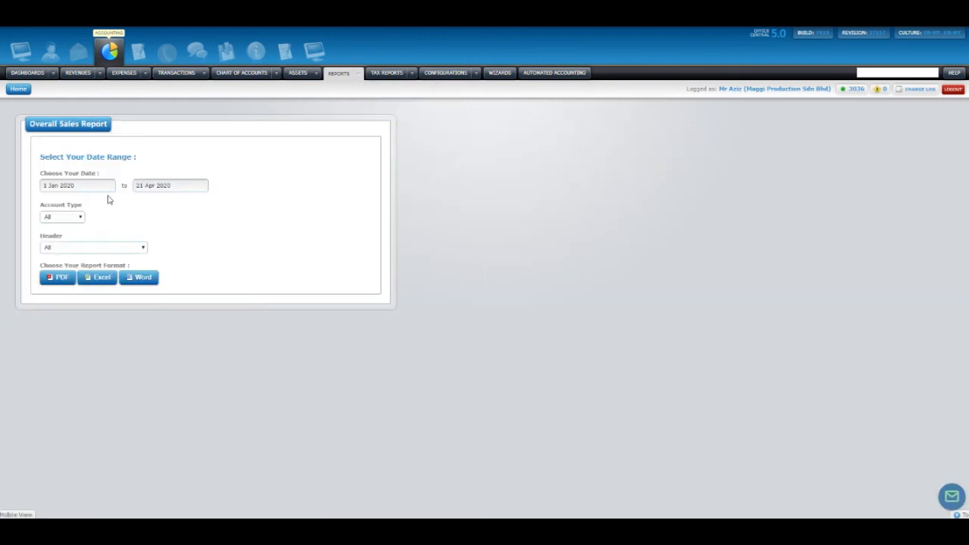
left_click(75, 216)
left_click(154, 215)
left_click(76, 217)
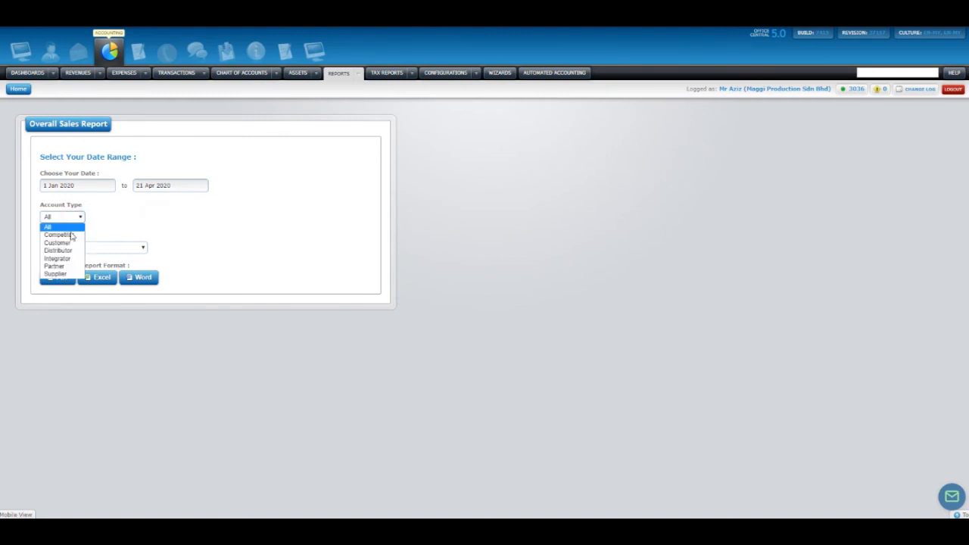
left_click(67, 243)
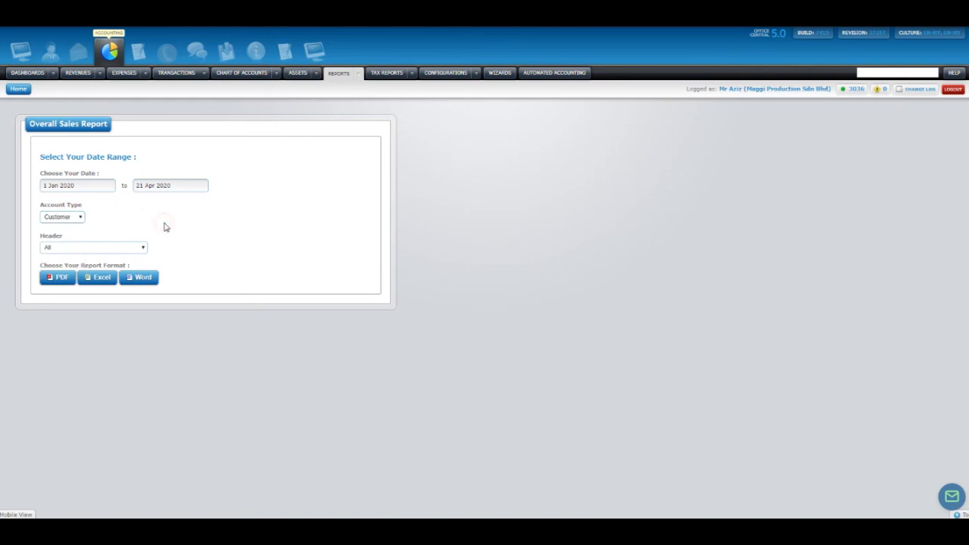
left_click(59, 278)
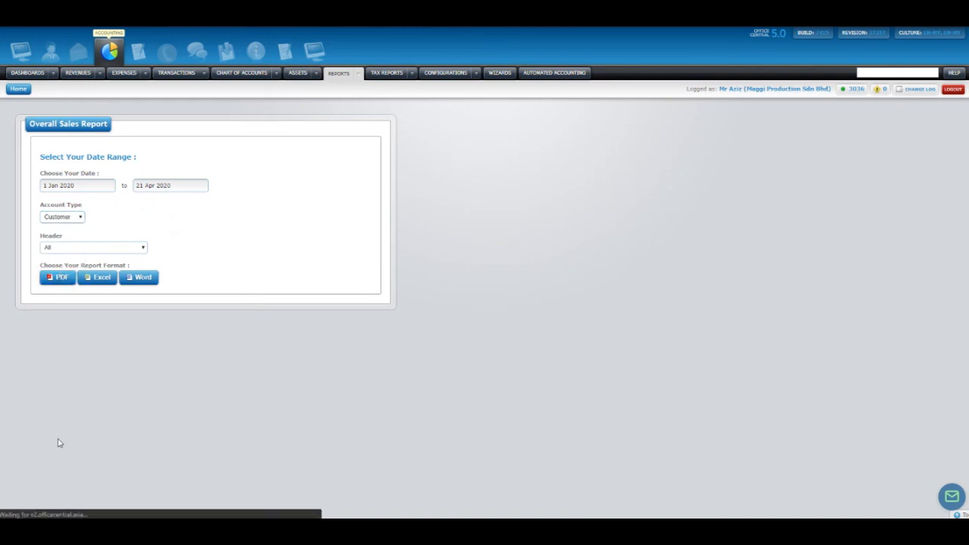
Step: Open the downloaded overall sales report PDF, review both pages and return to the report settings
left_click(36, 509)
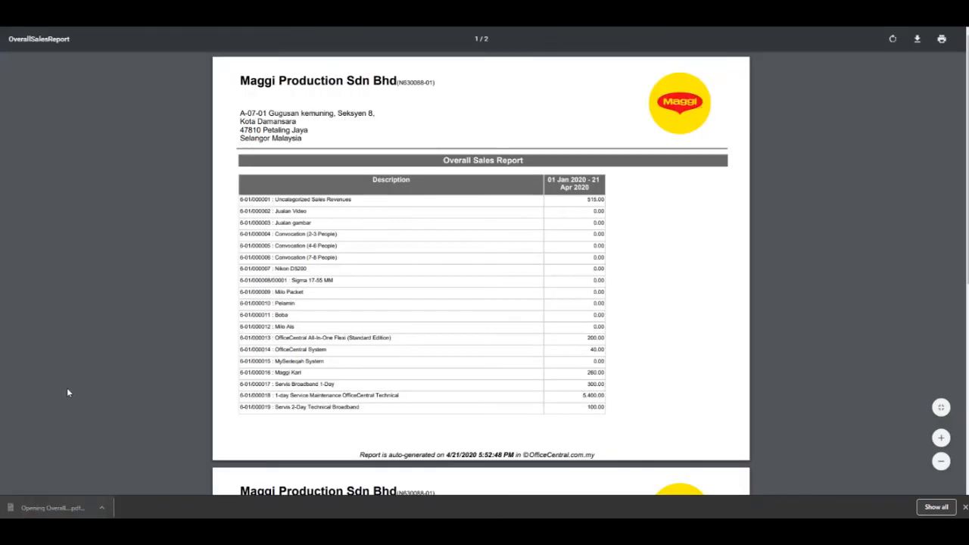
scroll(305, 243, "down", 3)
scroll(306, 243, "down", 3)
scroll(305, 242, "up", 6)
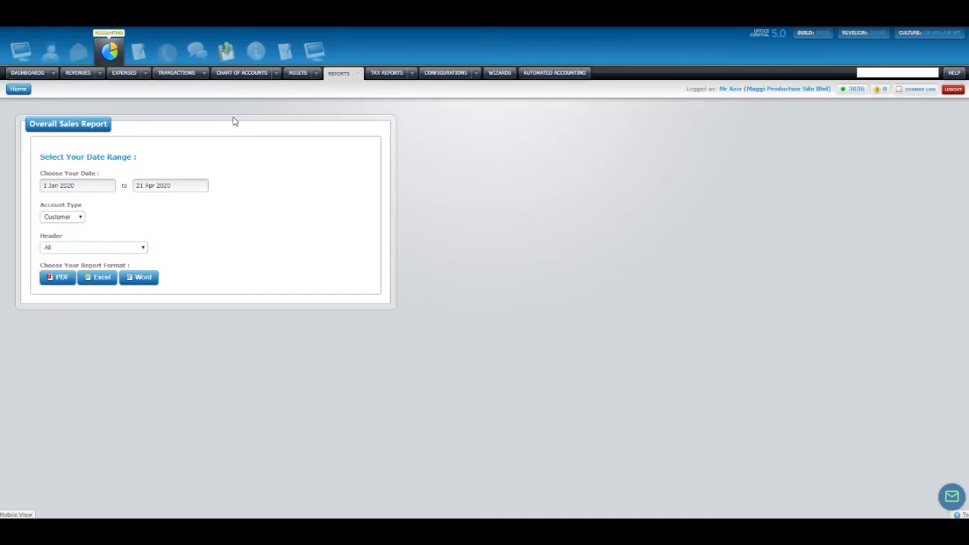
left_click(340, 73)
mouse_move(395, 252)
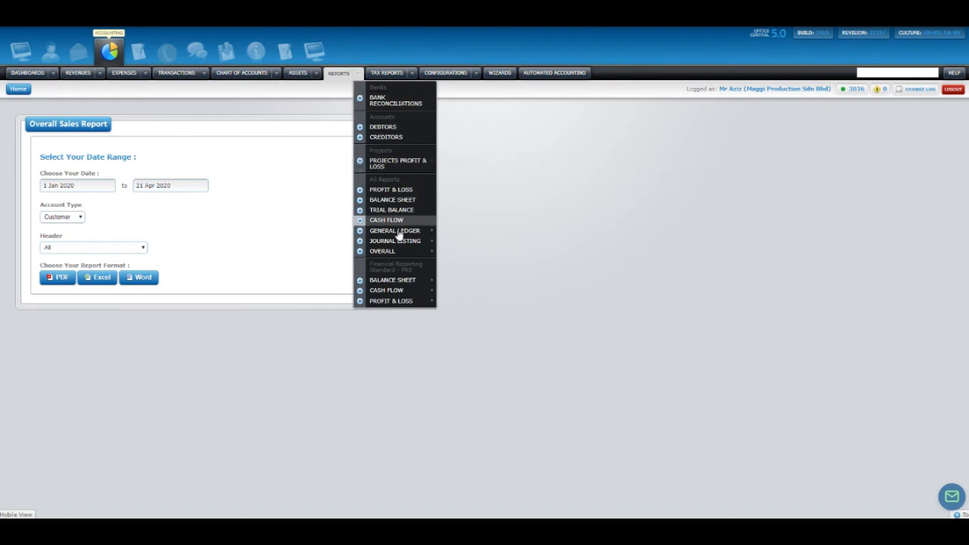
left_click_drag(394, 264, 416, 264)
left_click(409, 269)
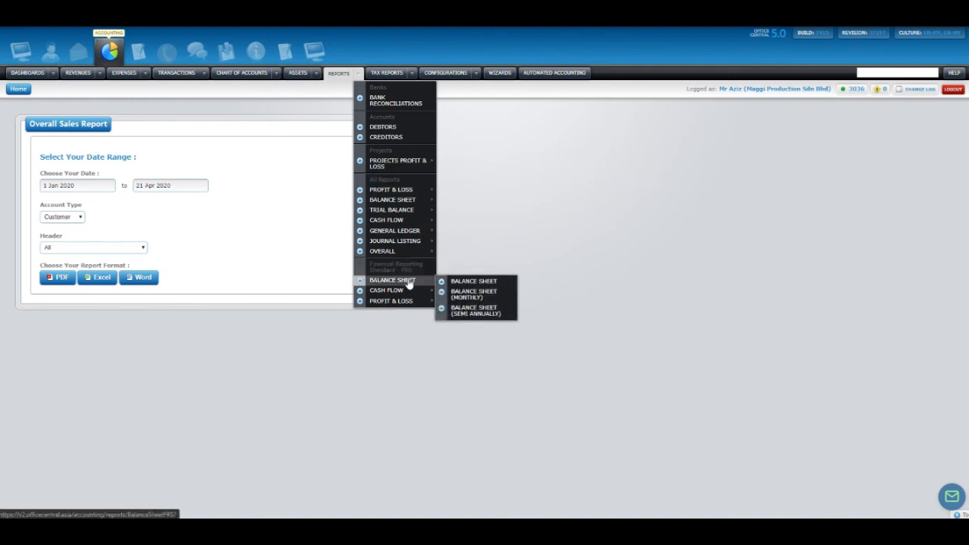
mouse_move(403, 302)
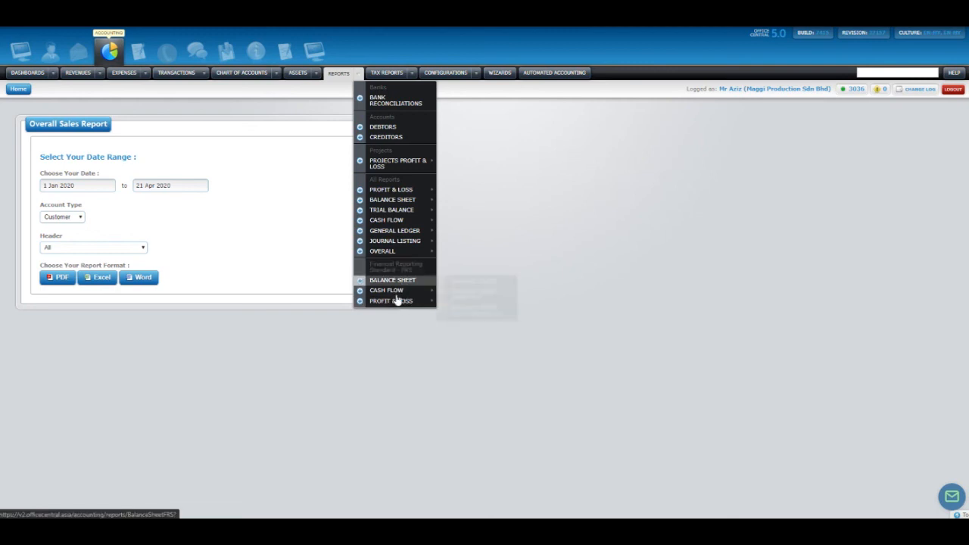
Step: Open the annual comparison Profit & Loss report under the Financial Reporting Standard (FRS) and review the available FRS reports
left_click(465, 311)
mouse_move(361, 74)
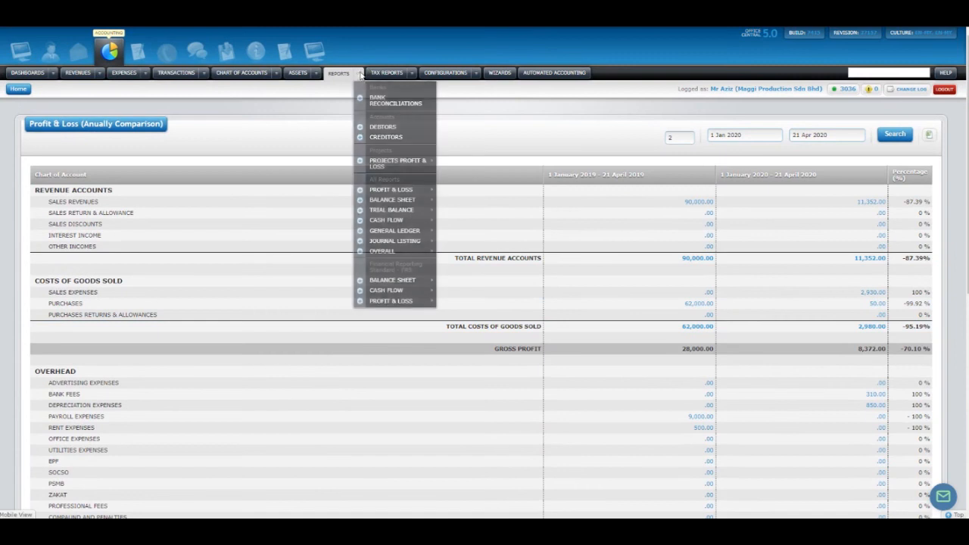
mouse_move(407, 282)
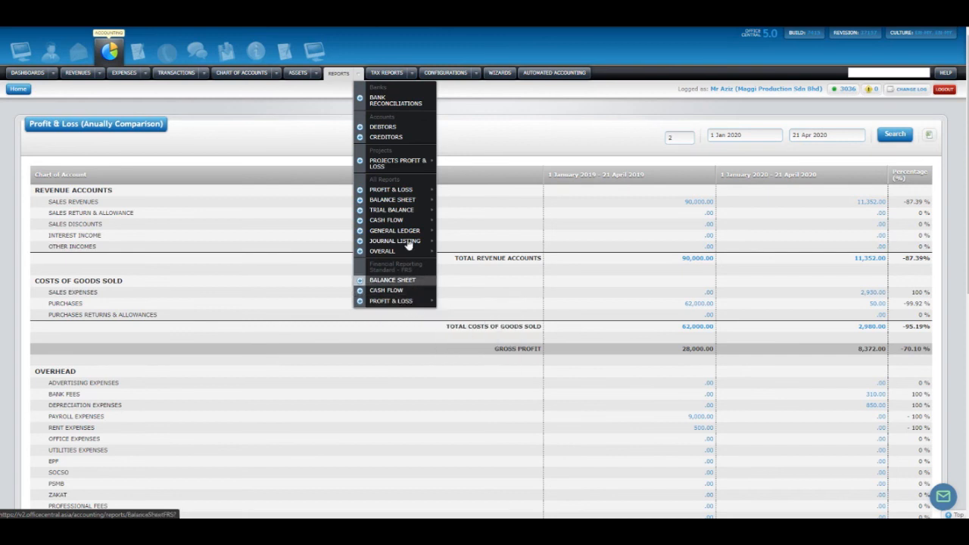
Step: Open the SST-02 tax report and examine its taxable period fields, processing option and the other available tax reports
mouse_move(412, 75)
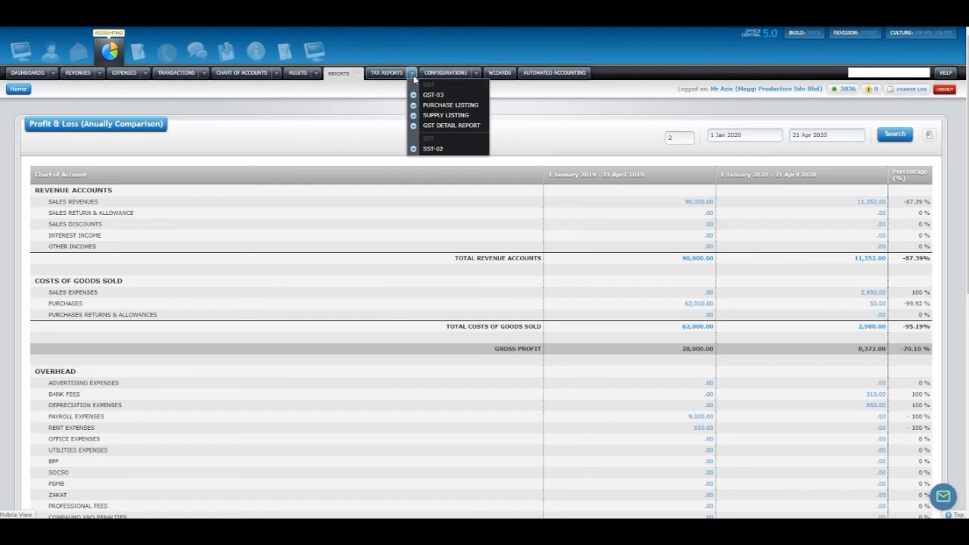
left_click(454, 150)
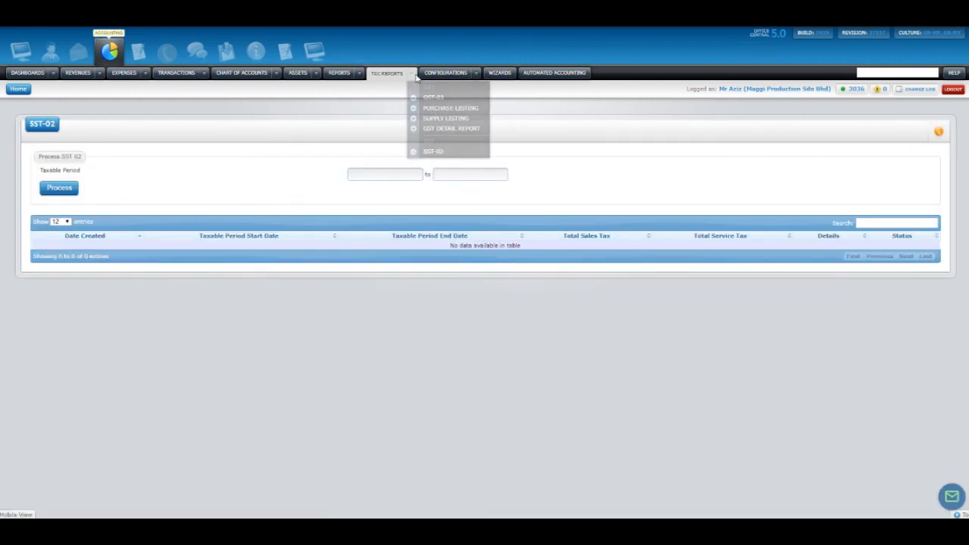
mouse_move(410, 77)
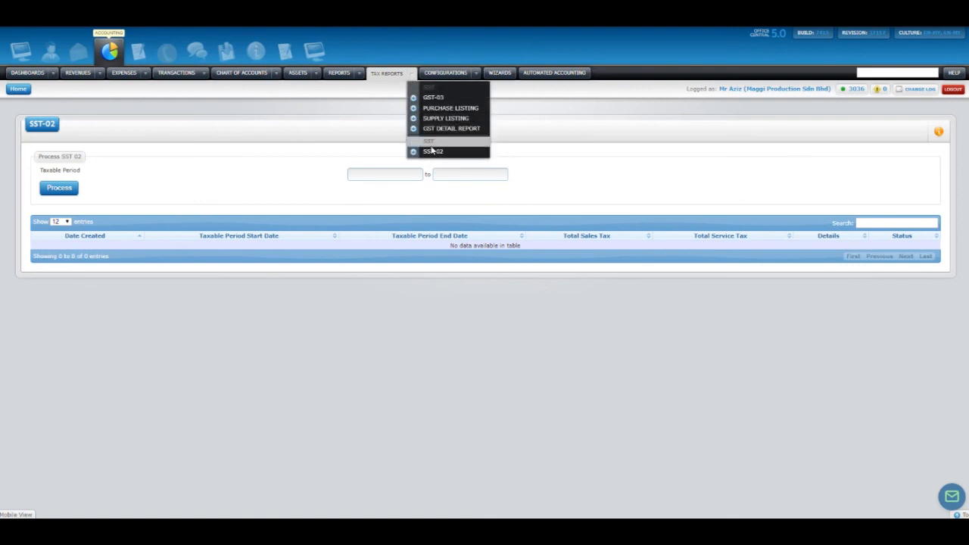
left_click(430, 151)
left_click(367, 174)
left_click(439, 174)
left_click(222, 158)
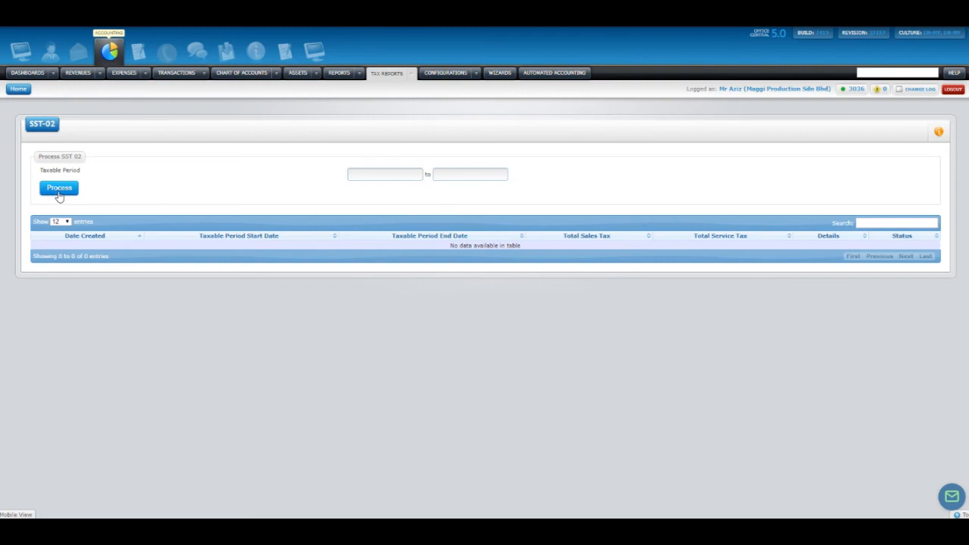
left_click(277, 132)
left_click(410, 73)
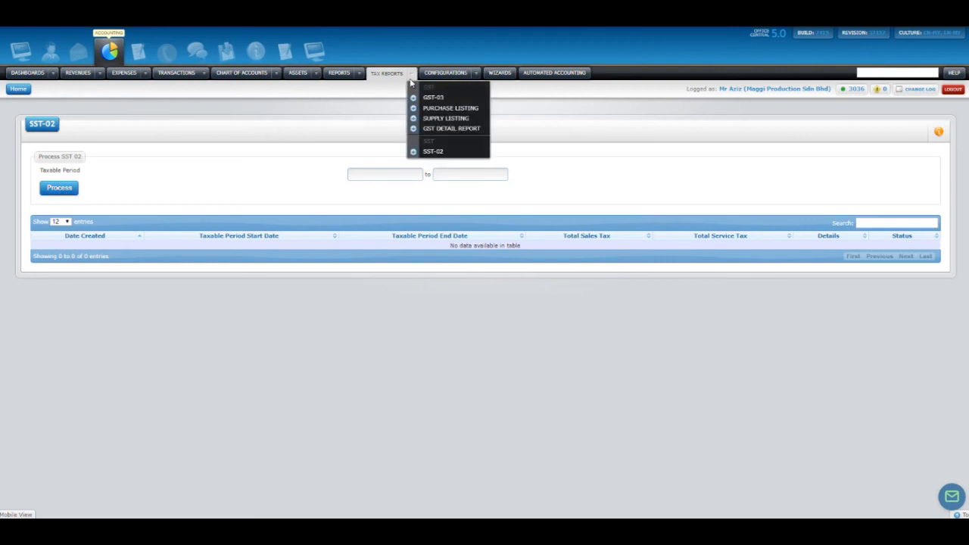